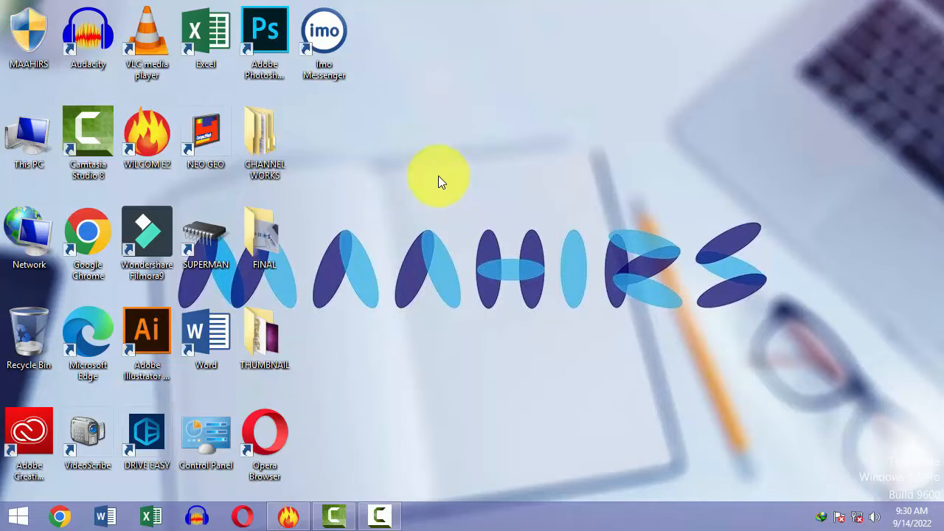
Step: Refresh the desktop four times, then return to Design1 in EmbroideryStudio
{"action": "right_click", "coordinate": [410, 200]}
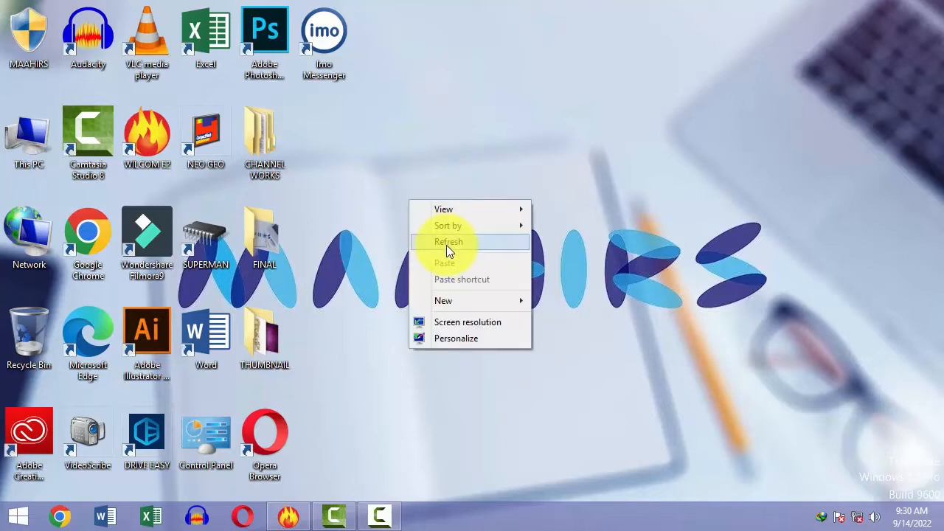
{"action": "left_click", "coordinate": [446, 244]}
{"action": "right_click", "coordinate": [446, 245]}
{"action": "left_click", "coordinate": [481, 287]}
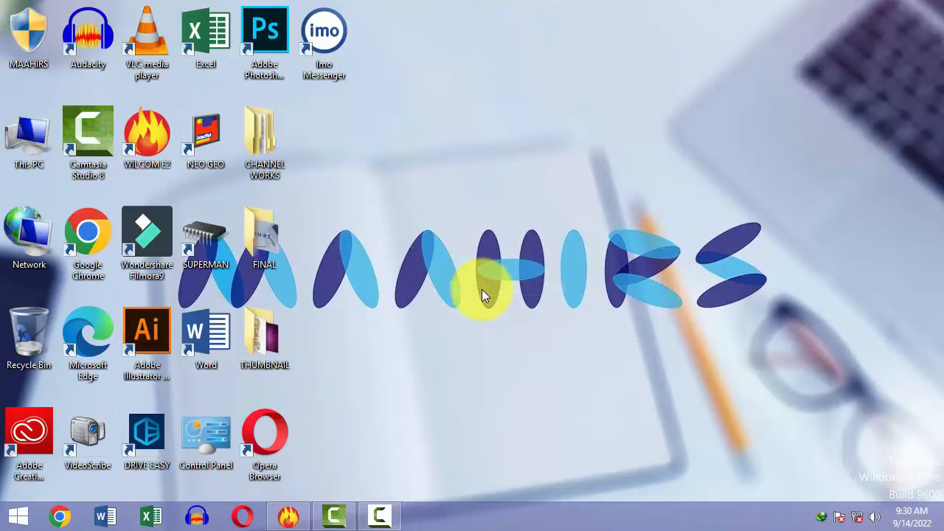
{"action": "right_click", "coordinate": [481, 289]}
{"action": "left_click", "coordinate": [535, 332]}
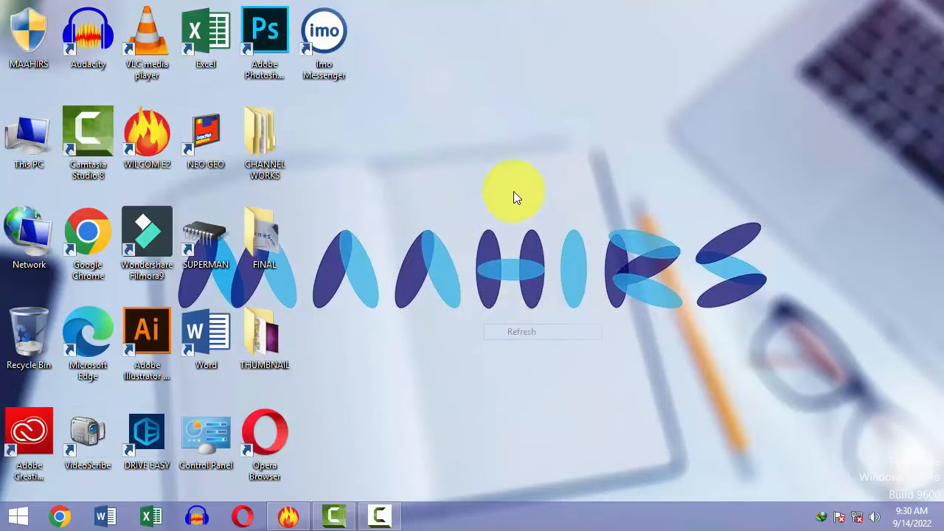
{"action": "right_click", "coordinate": [514, 192]}
{"action": "left_click", "coordinate": [552, 235]}
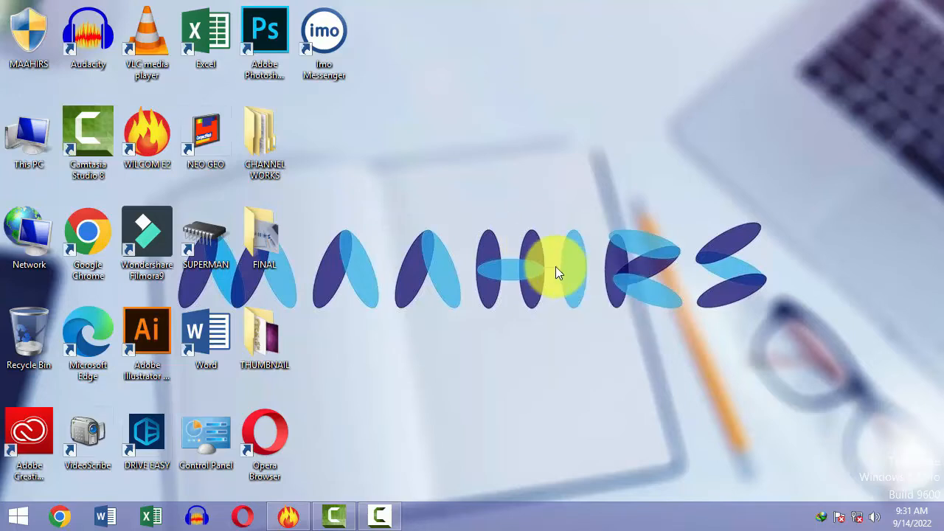
{"action": "left_click", "coordinate": [289, 517]}
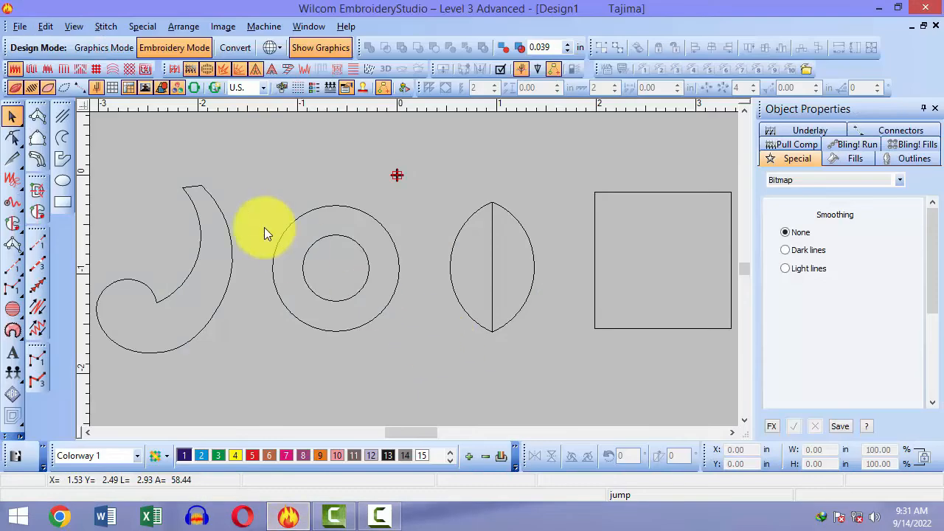
Step: Select the Column A satin tool and box-zoom in on the hook's top
{"action": "left_click", "coordinate": [35, 119]}
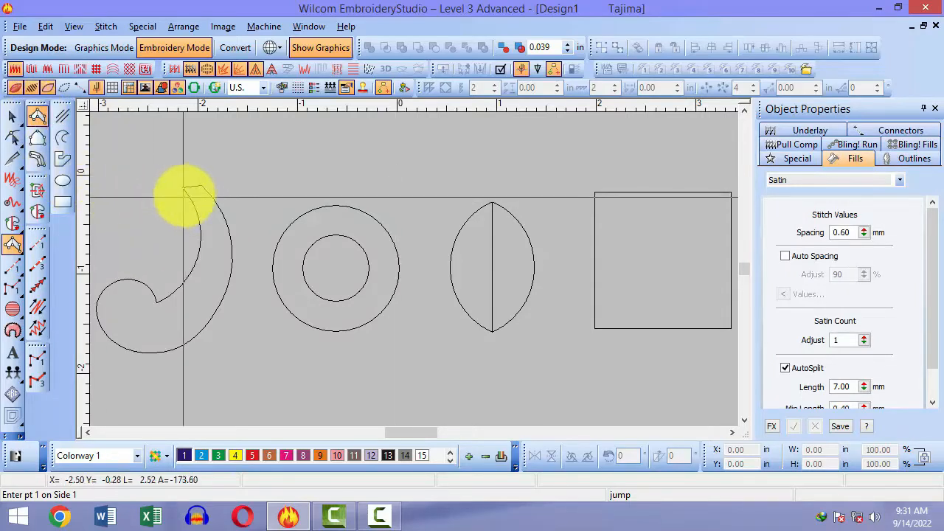
{"action": "key", "text": "b"}
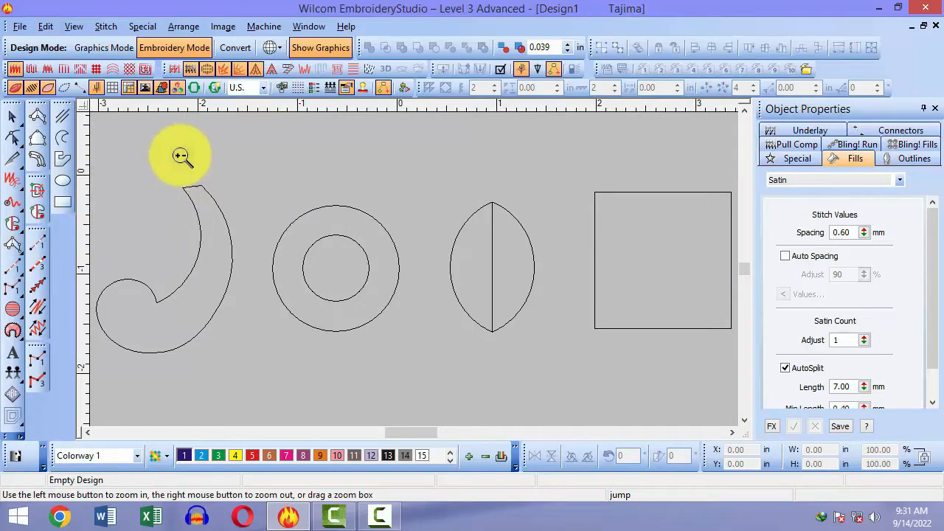
{"action": "left_click_drag", "start_coordinate": [144, 168], "coordinate": [290, 334]}
{"action": "key", "text": "b"}
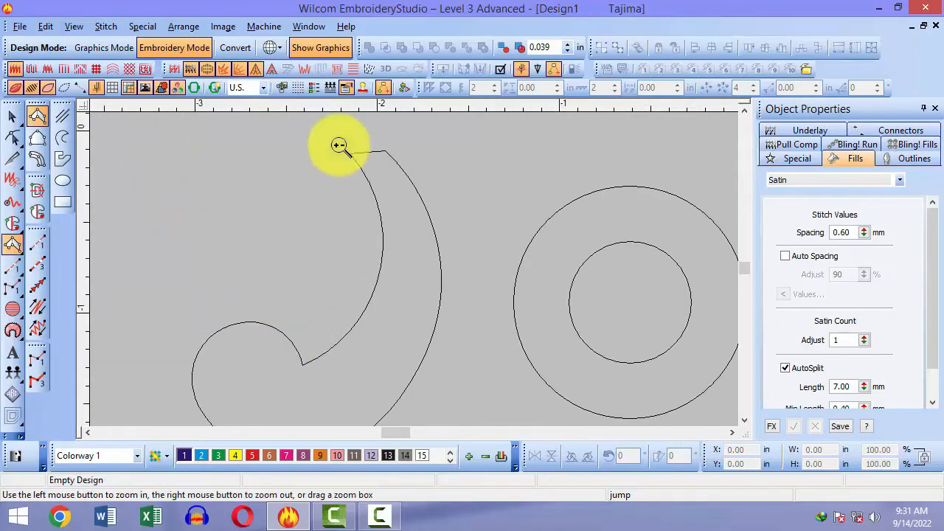
{"action": "left_click_drag", "start_coordinate": [333, 131], "coordinate": [533, 334]}
{"action": "scroll", "coordinate": [433, 236], "scroll_direction": "down", "scroll_amount": 3}
{"action": "key", "text": "shift+z"}
Step: Box-zoom closely onto the leaf's apex, ready to place satin points
{"action": "key", "text": "b"}
{"action": "key", "text": "b"}
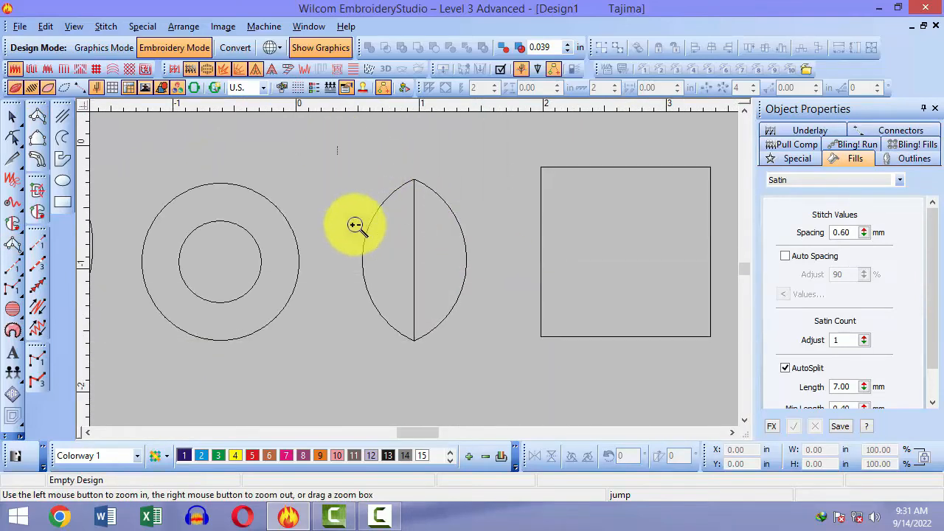
{"action": "left_click_drag", "start_coordinate": [408, 177], "coordinate": [417, 183]}
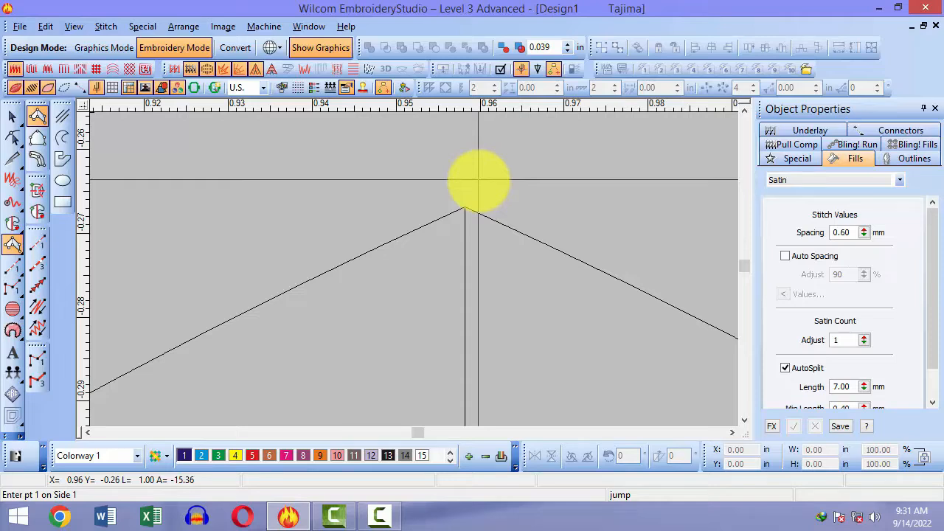
{"action": "key", "text": "shift+z"}
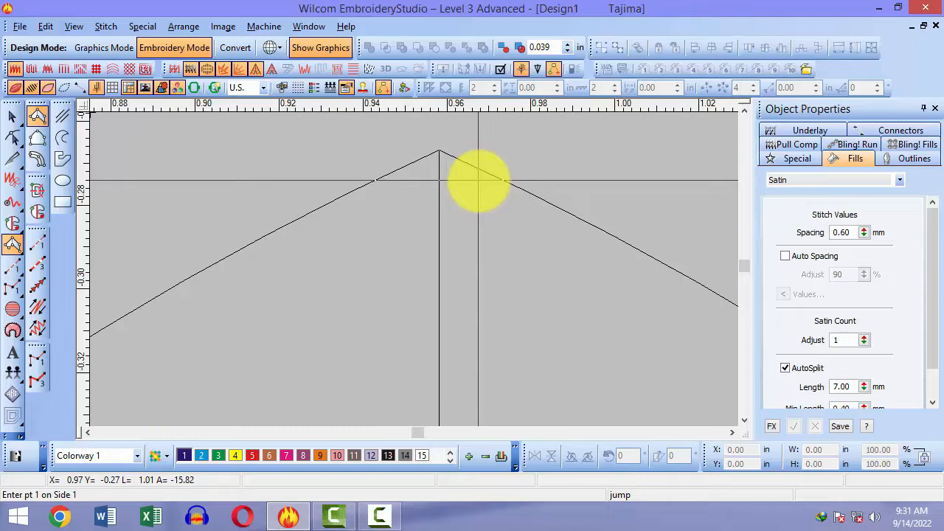
{"action": "key", "text": "shift+z"}
{"action": "key", "text": "shift+z"}
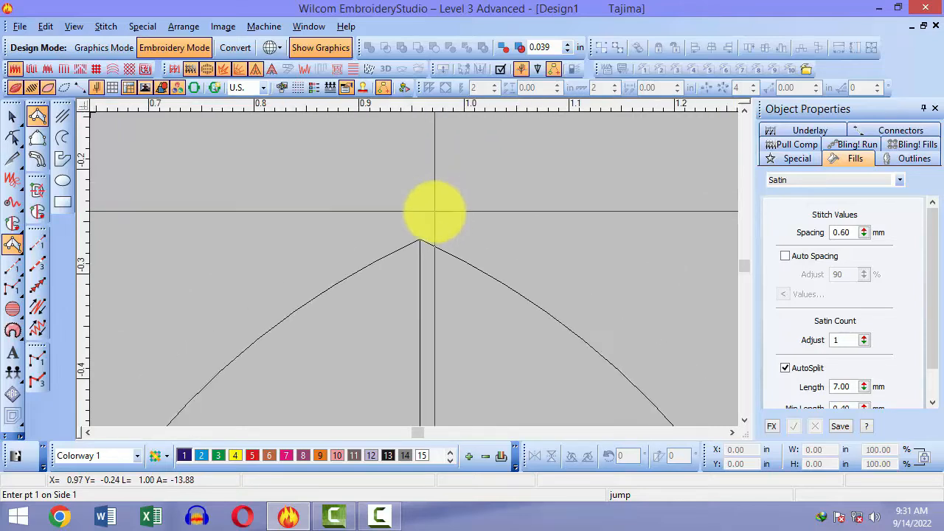
{"action": "scroll", "coordinate": [433, 210], "scroll_direction": "down", "scroll_amount": 3}
{"action": "scroll", "coordinate": [433, 212], "scroll_direction": "up", "scroll_amount": 3}
{"action": "key", "text": "b"}
{"action": "left_click_drag", "start_coordinate": [403, 232], "coordinate": [432, 255]}
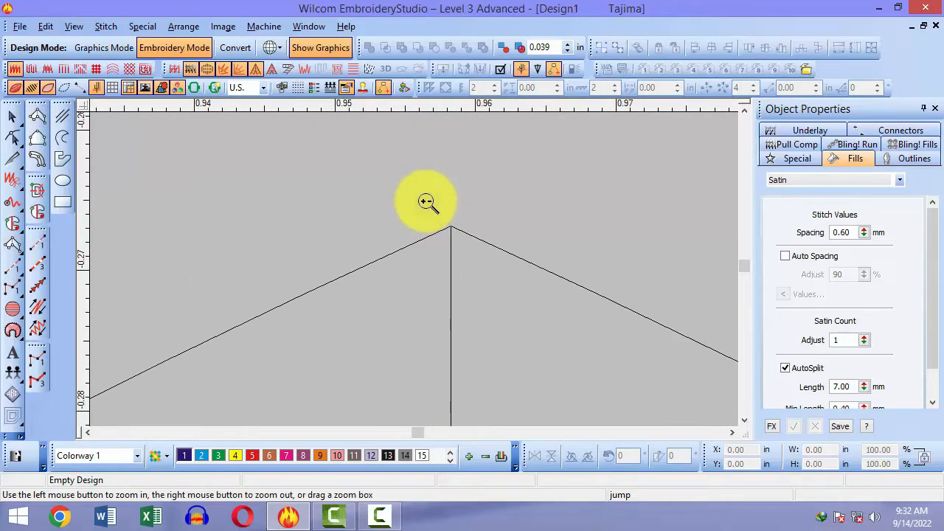
{"action": "key", "text": "Escape"}
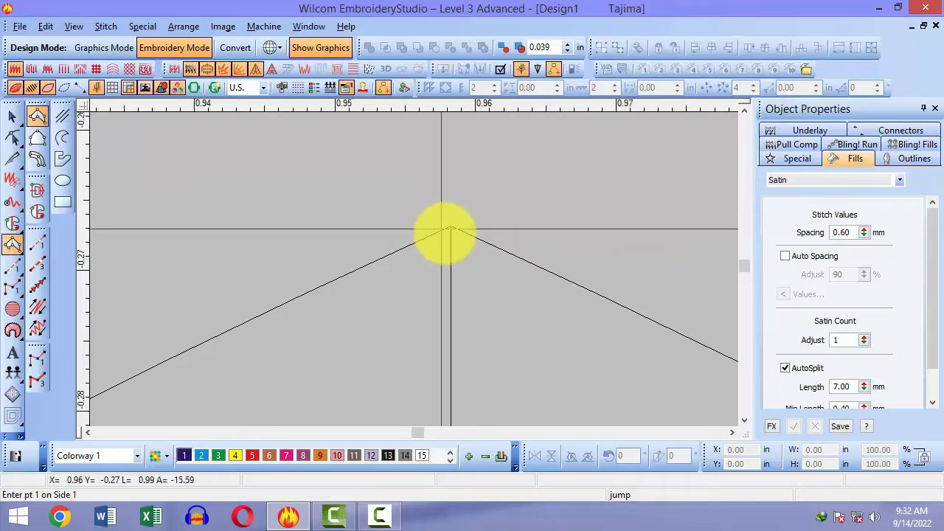
Step: Place trial satin points at the leaf apex, undo them, and re-zoom on the tip
{"action": "left_click", "coordinate": [449, 228]}
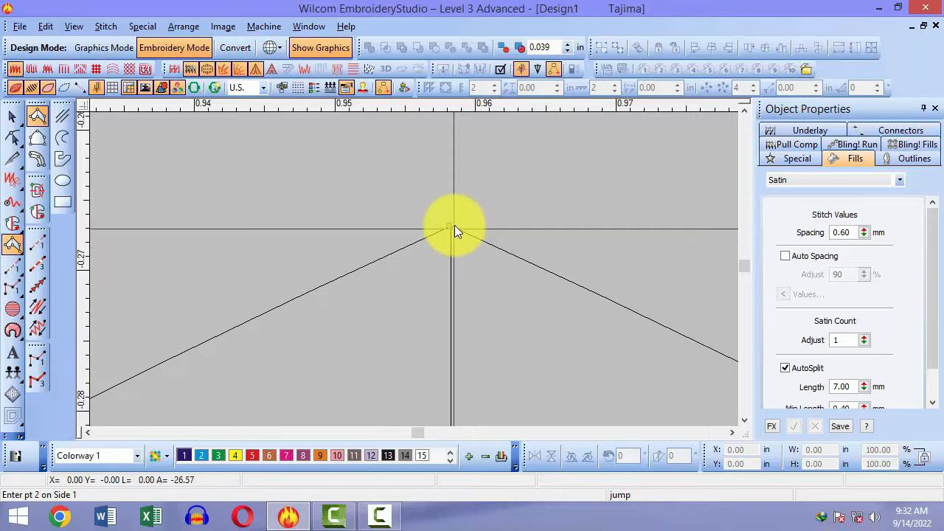
{"action": "left_click", "coordinate": [454, 224]}
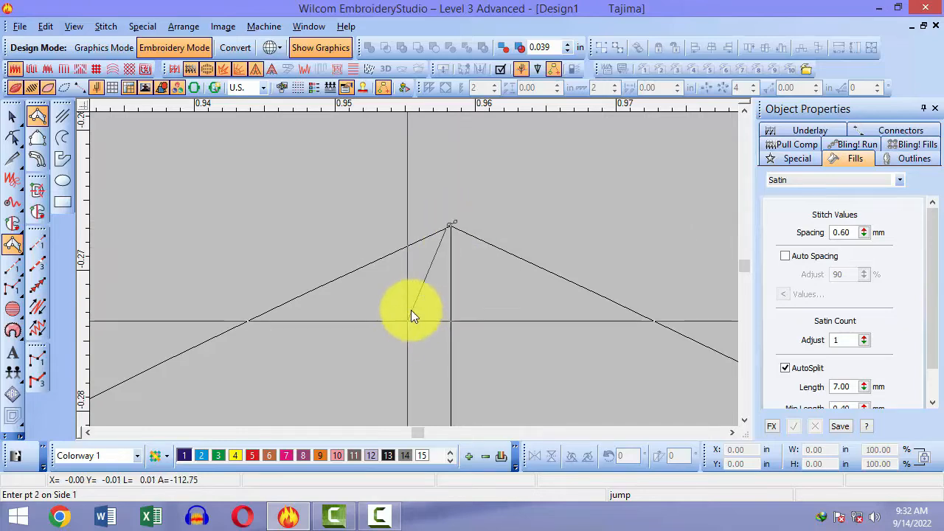
{"action": "left_click", "coordinate": [478, 235]}
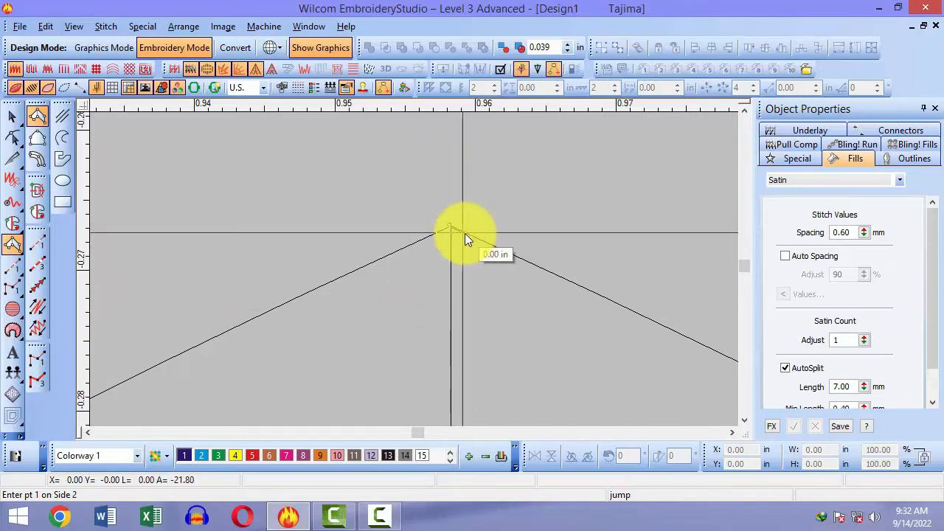
{"action": "key", "text": "BackSpace"}
{"action": "key", "text": "b"}
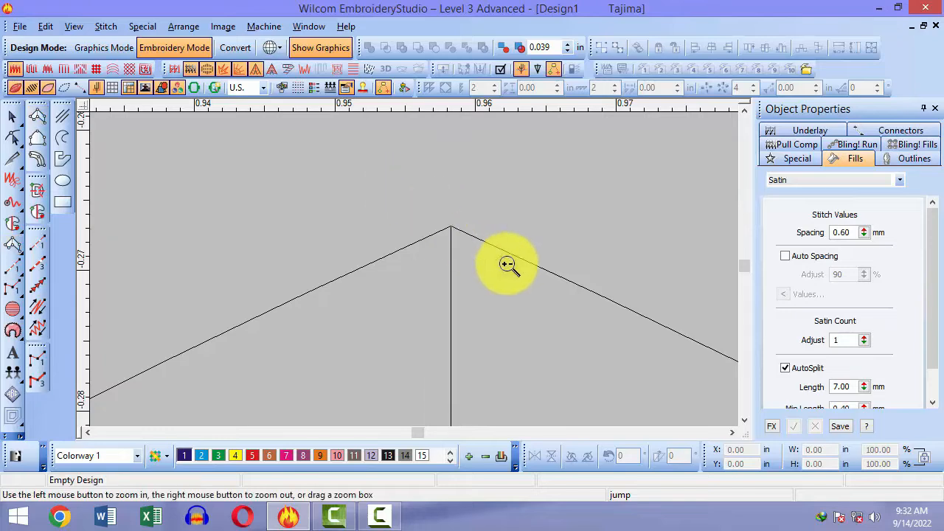
{"action": "key", "text": "Escape"}
{"action": "key", "text": "b"}
{"action": "left_click", "coordinate": [478, 247]}
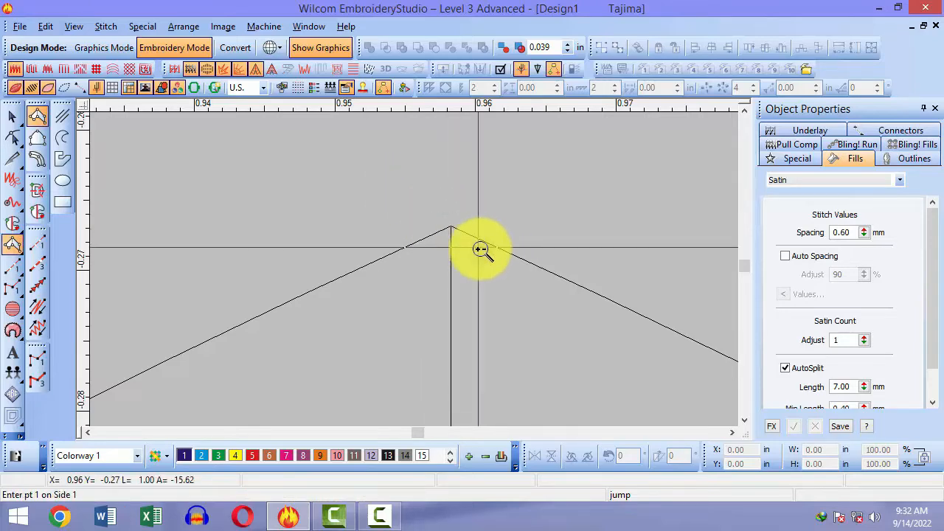
{"action": "scroll", "coordinate": [480, 250], "scroll_direction": "down", "scroll_amount": 3}
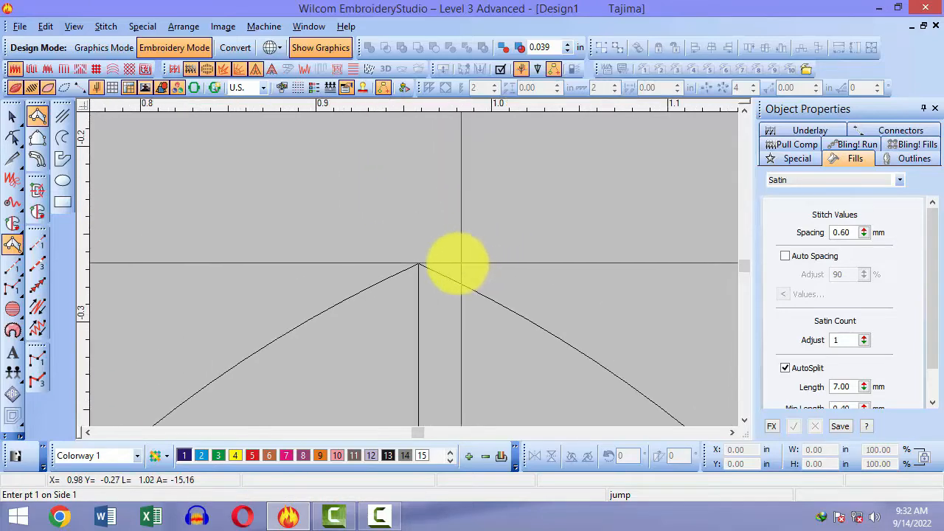
{"action": "scroll", "coordinate": [449, 264], "scroll_direction": "up", "scroll_amount": 3}
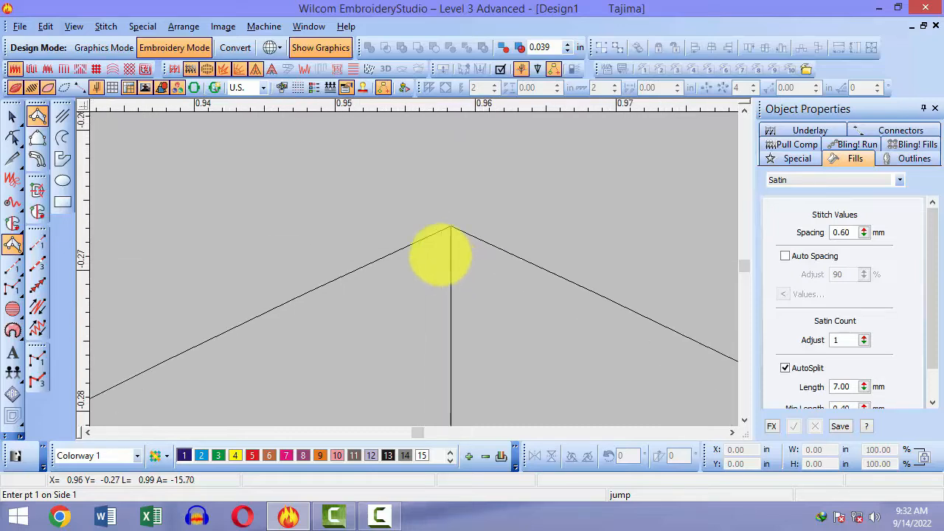
Step: Place the apex point pair and a second pair down the leaf's edges
{"action": "left_click", "coordinate": [448, 228]}
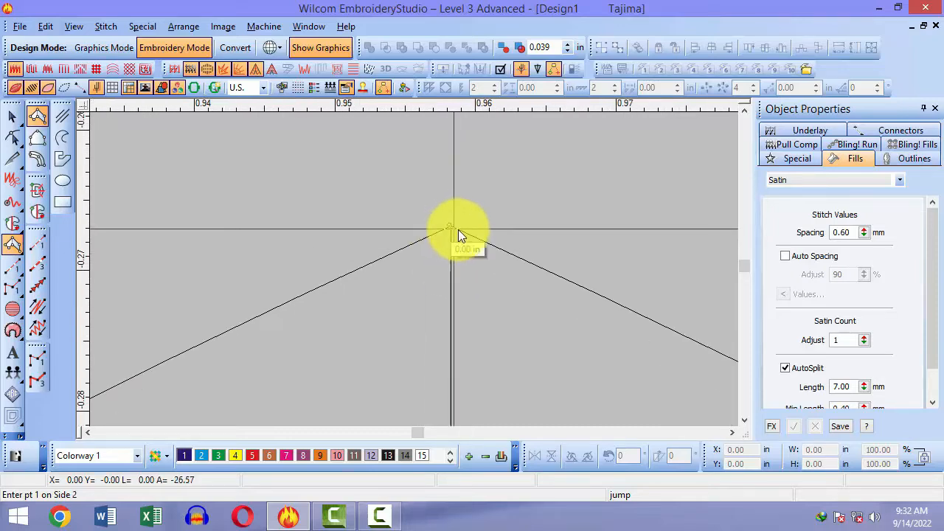
{"action": "left_click", "coordinate": [456, 224]}
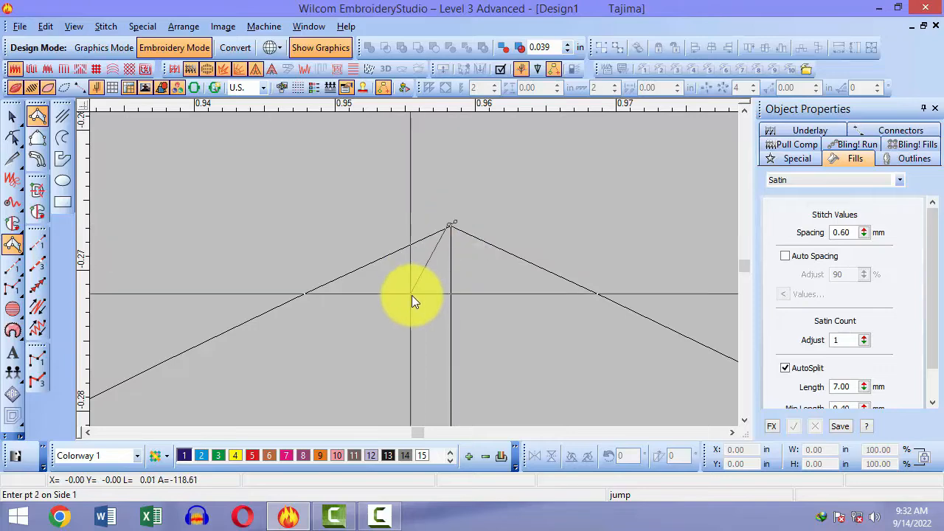
{"action": "scroll", "coordinate": [412, 294], "scroll_direction": "down", "scroll_amount": 3}
{"action": "scroll", "coordinate": [238, 302], "scroll_direction": "down", "scroll_amount": 1}
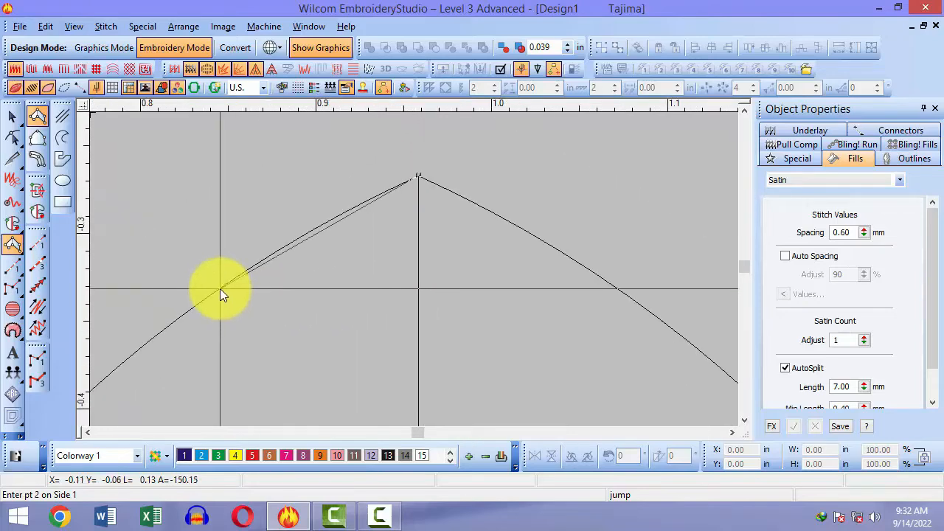
{"action": "left_click", "coordinate": [220, 289]}
{"action": "left_click", "coordinate": [487, 280]}
{"action": "scroll", "coordinate": [464, 243], "scroll_direction": "down", "scroll_amount": 2}
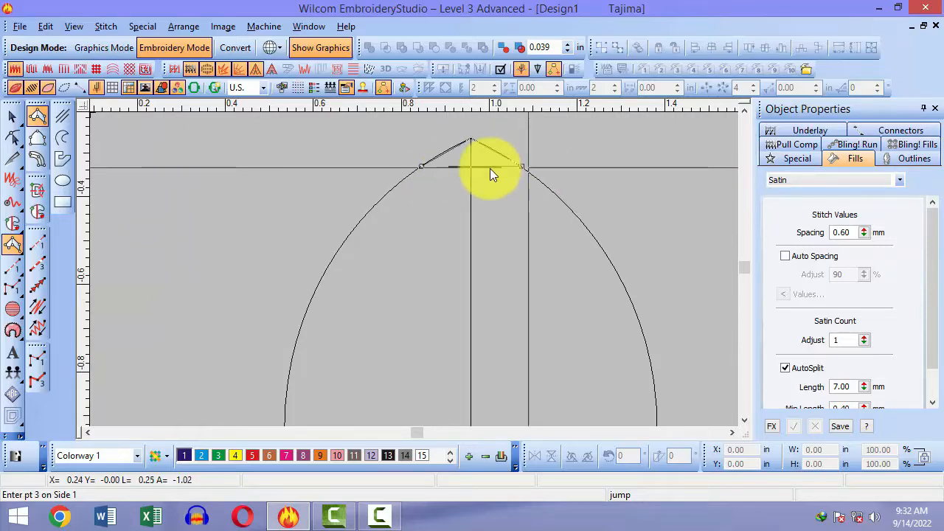
Step: Add point pairs 3 to 6 down both edges to the bottom tip and generate the satin
{"action": "left_click", "coordinate": [347, 242]}
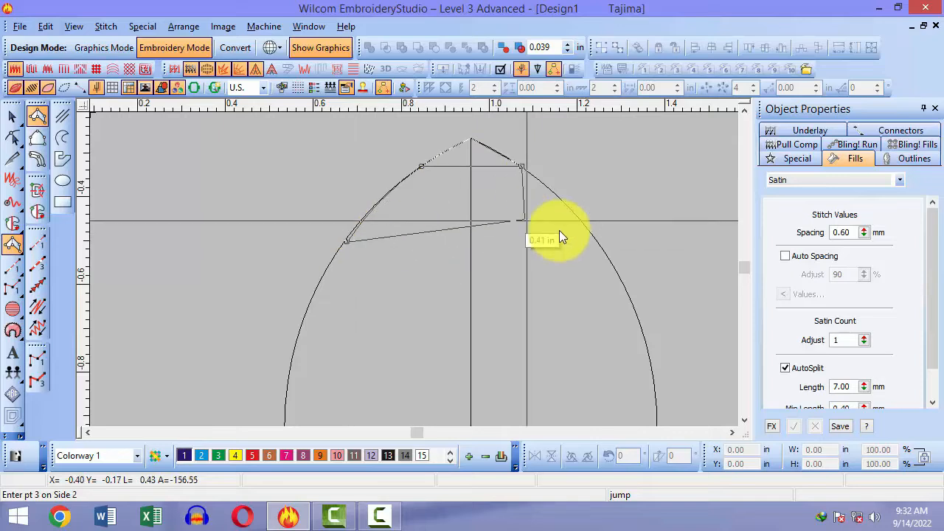
{"action": "left_click", "coordinate": [596, 243]}
{"action": "left_click", "coordinate": [342, 338]}
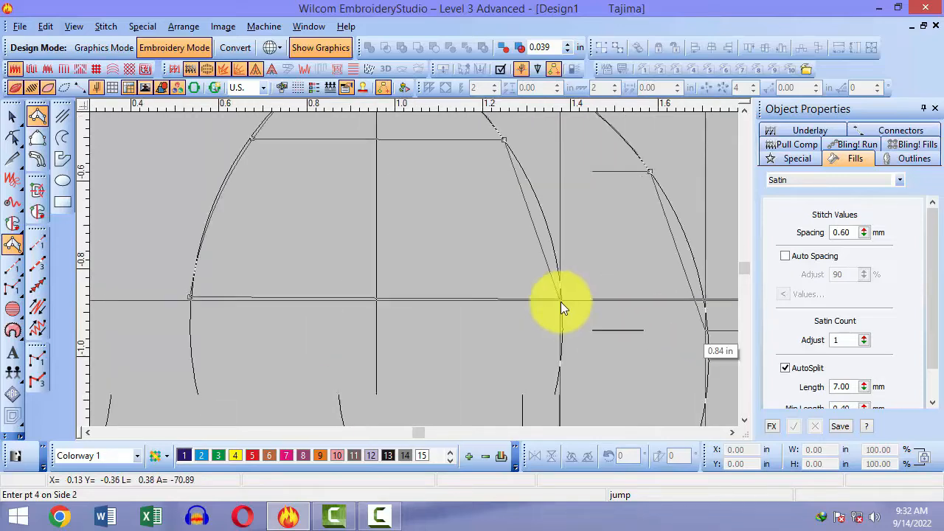
{"action": "left_click", "coordinate": [559, 313]}
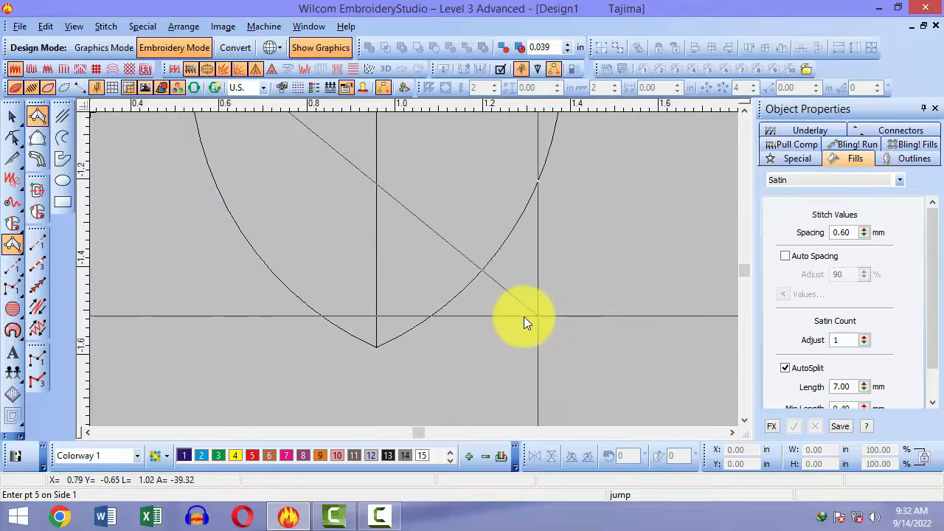
{"action": "left_click", "coordinate": [228, 206]}
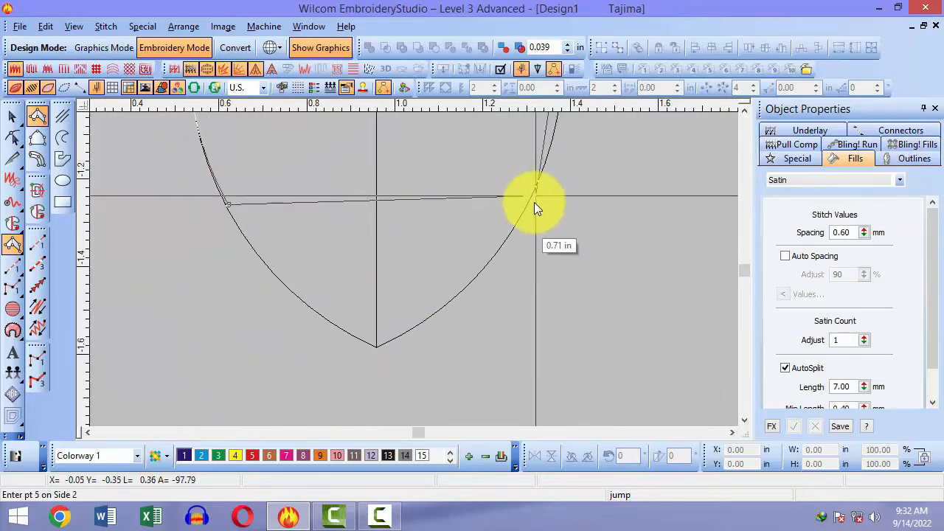
{"action": "left_click", "coordinate": [527, 202]}
{"action": "left_click", "coordinate": [368, 349]}
{"action": "left_click", "coordinate": [379, 347]}
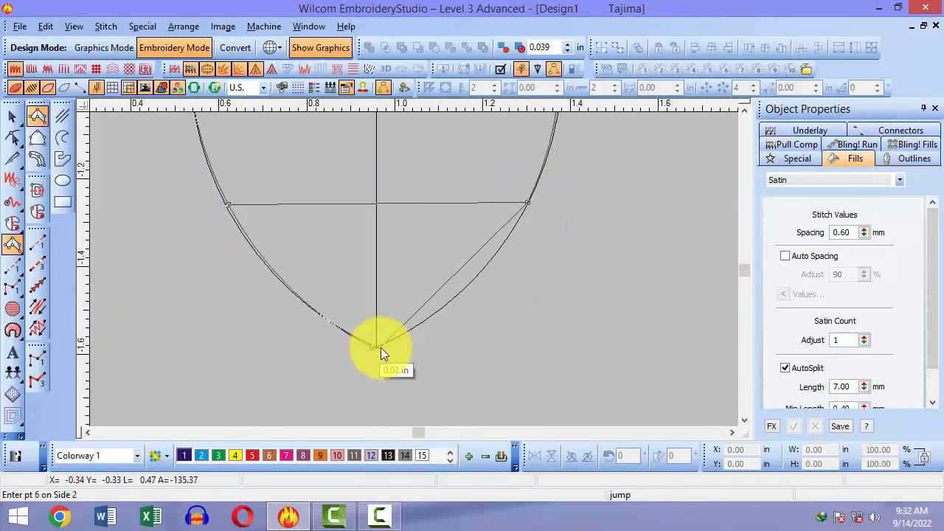
{"action": "key", "text": "Return"}
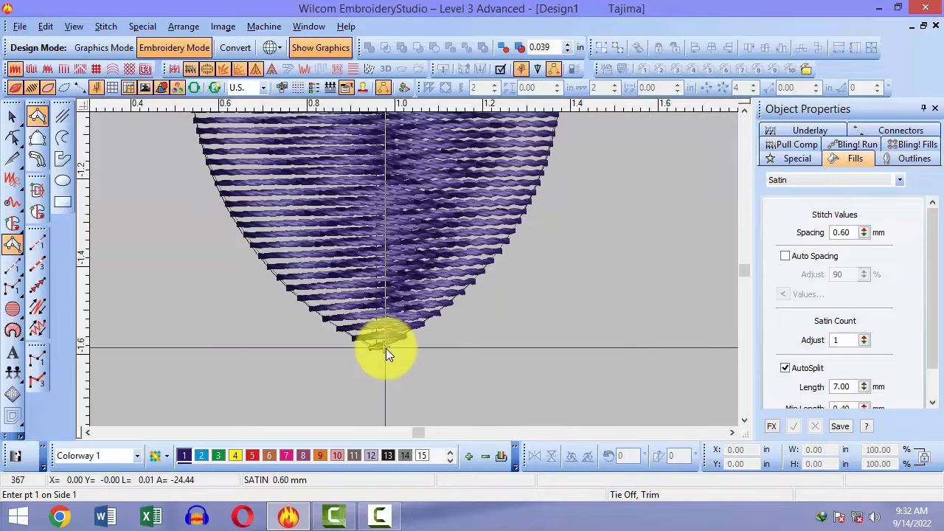
{"action": "key", "text": "shift+z"}
{"action": "key", "text": "shift+z"}
{"action": "scroll", "coordinate": [386, 348], "scroll_direction": "up", "scroll_amount": 1}
{"action": "key", "text": "b"}
{"action": "left_click_drag", "start_coordinate": [374, 211], "coordinate": [446, 353]}
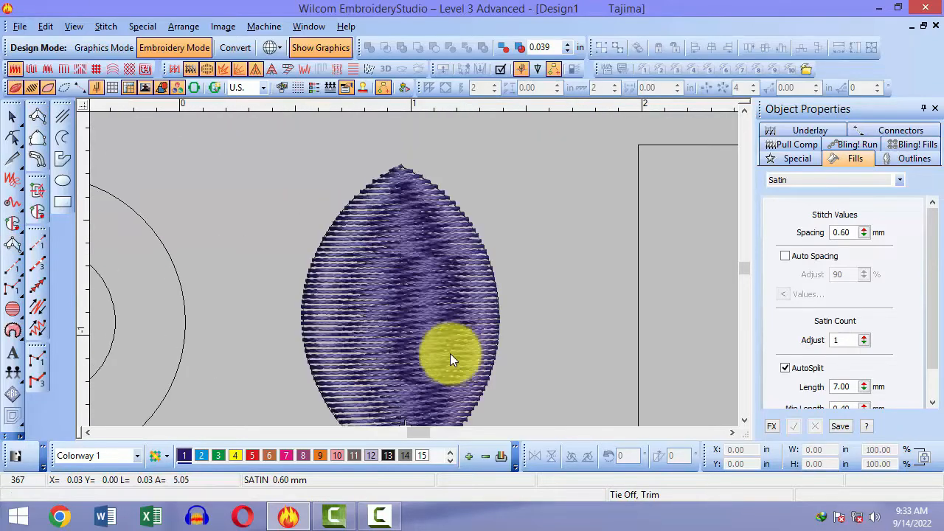
{"action": "scroll", "coordinate": [432, 336], "scroll_direction": "down", "scroll_amount": 1}
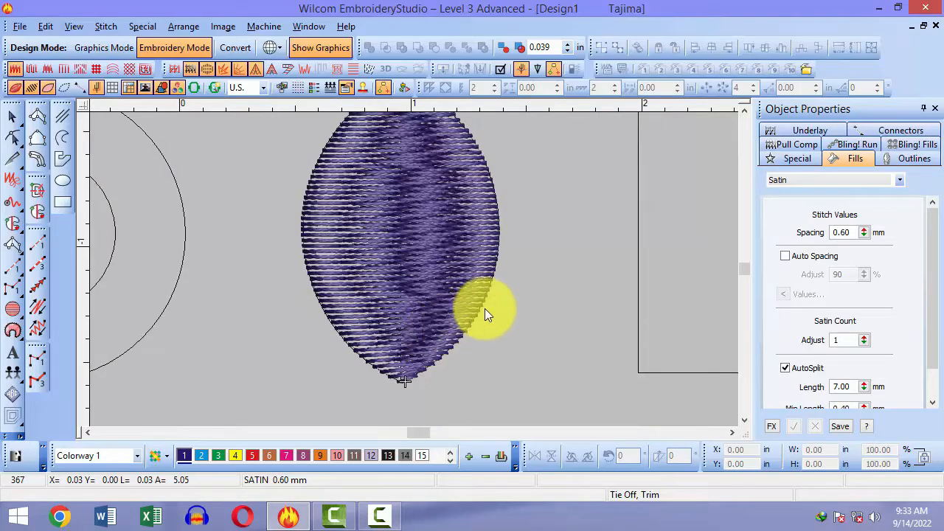
{"action": "key", "text": "0"}
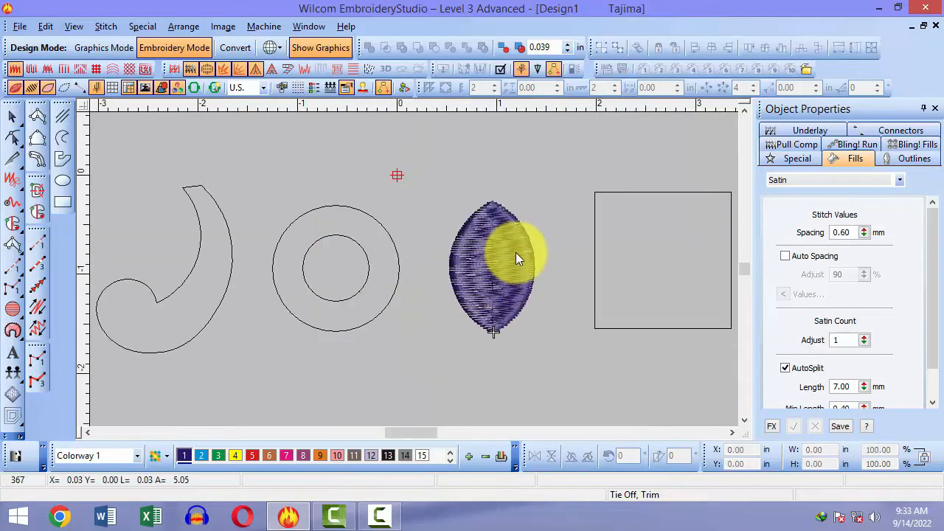
{"action": "left_click", "coordinate": [476, 212]}
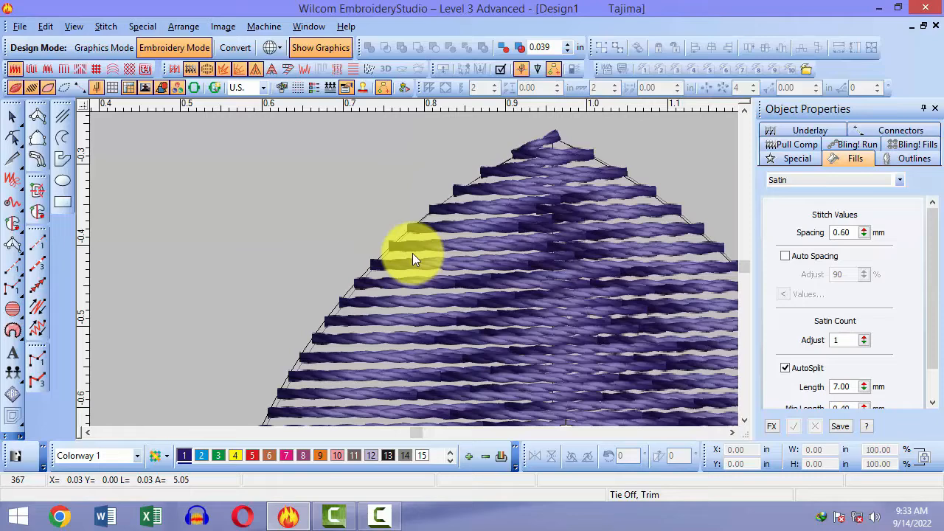
{"action": "key", "text": "0"}
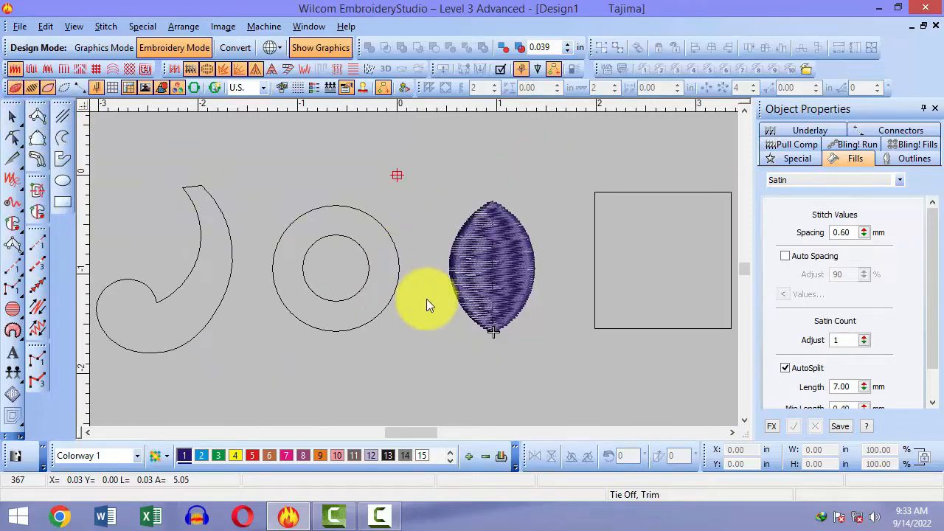
{"action": "key", "text": "b"}
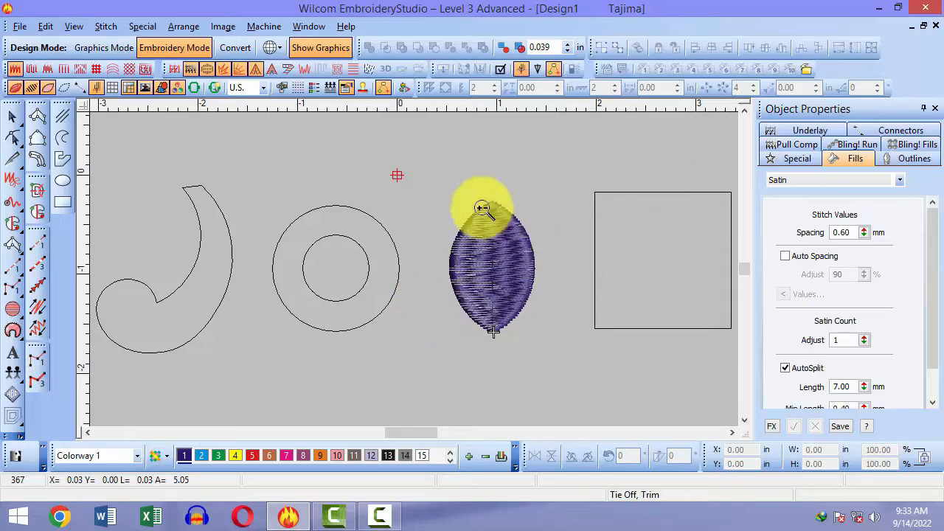
{"action": "left_click_drag", "start_coordinate": [463, 170], "coordinate": [522, 239]}
{"action": "key", "text": "b"}
{"action": "left_click_drag", "start_coordinate": [369, 233], "coordinate": [437, 334]}
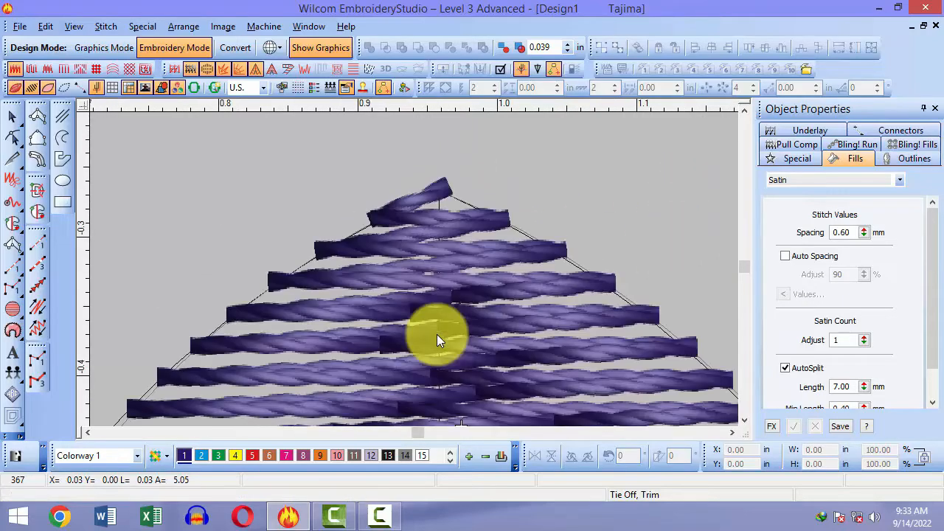
{"action": "left_click", "coordinate": [437, 339]}
{"action": "scroll", "coordinate": [437, 339], "scroll_direction": "up", "scroll_amount": 2}
{"action": "scroll", "coordinate": [436, 334], "scroll_direction": "down", "scroll_amount": 5}
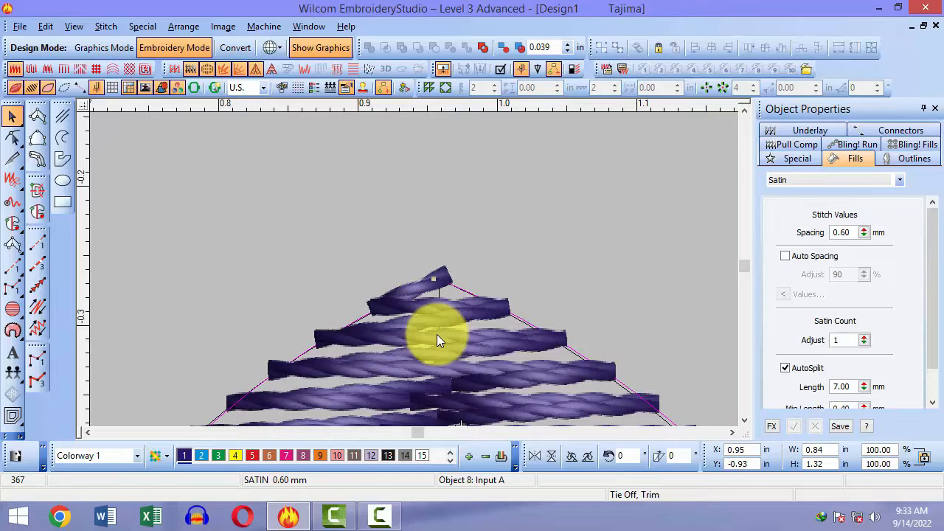
{"action": "scroll", "coordinate": [508, 324], "scroll_direction": "down", "scroll_amount": 4}
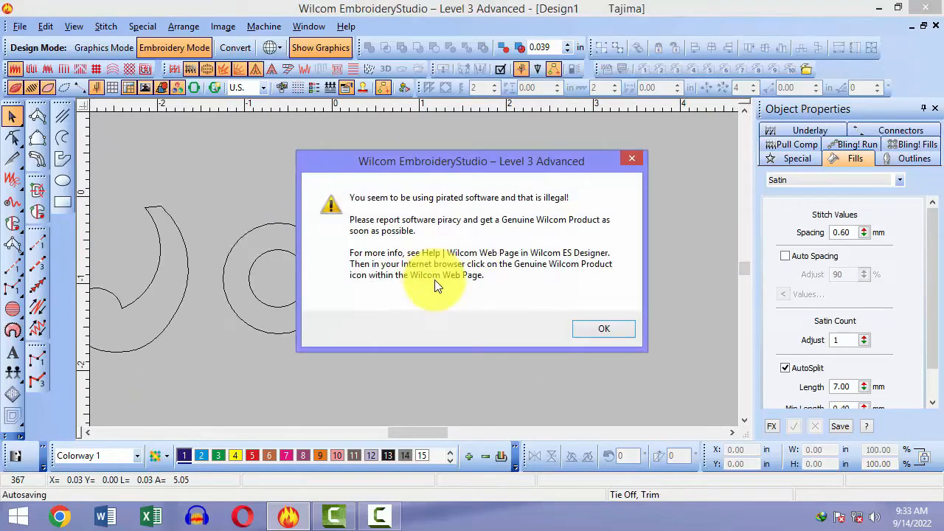
Step: Dismiss the warning, pick Column A, and zoom onto the leaf's top tip
{"action": "left_click", "coordinate": [580, 322]}
{"action": "key", "text": "0"}
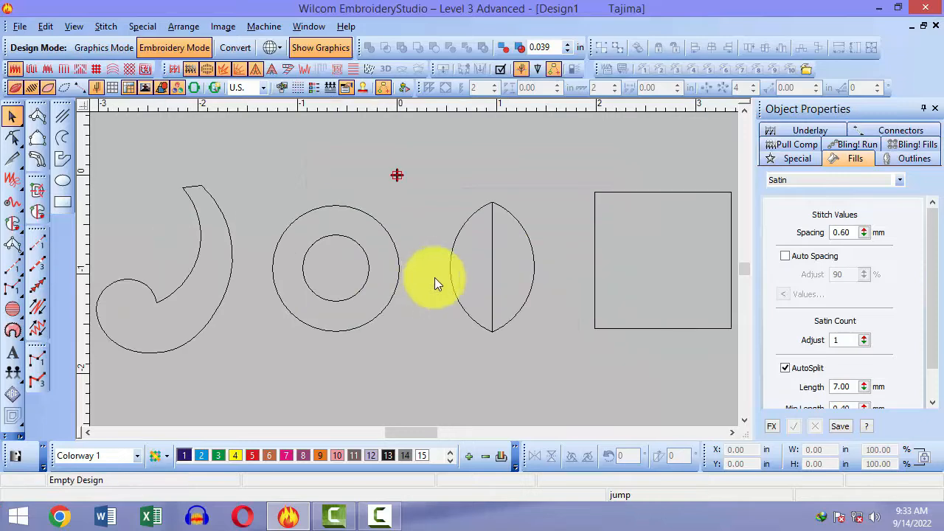
{"action": "key", "text": "space"}
{"action": "key", "text": "b"}
{"action": "left_click_drag", "start_coordinate": [459, 186], "coordinate": [518, 242]}
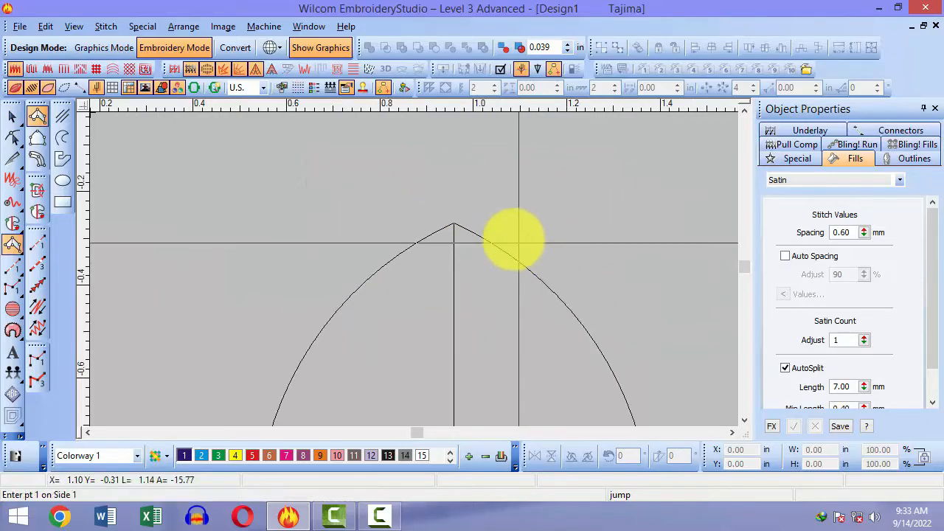
{"action": "key", "text": "b"}
{"action": "left_click_drag", "start_coordinate": [401, 200], "coordinate": [465, 263]}
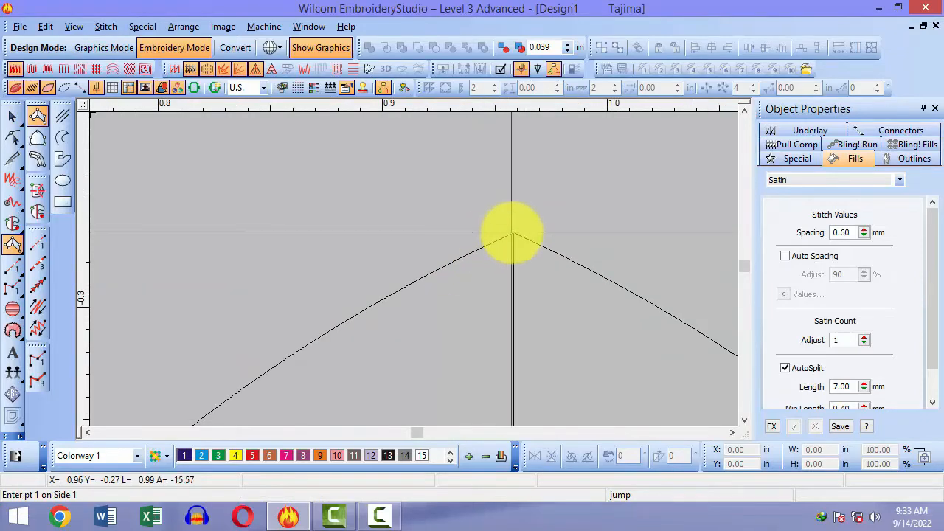
Step: Place the tip point pair and the second point pair along the leaf's edges
{"action": "left_click", "coordinate": [508, 233]}
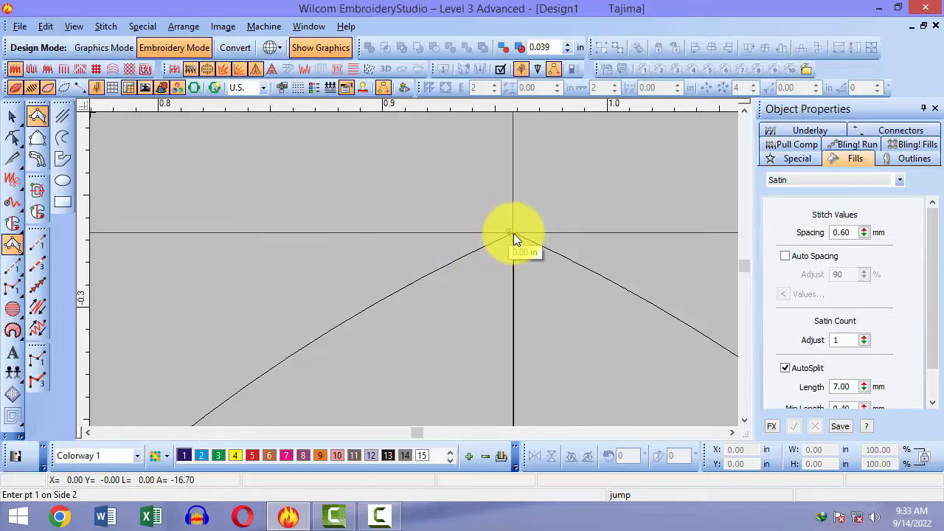
{"action": "left_click", "coordinate": [516, 231]}
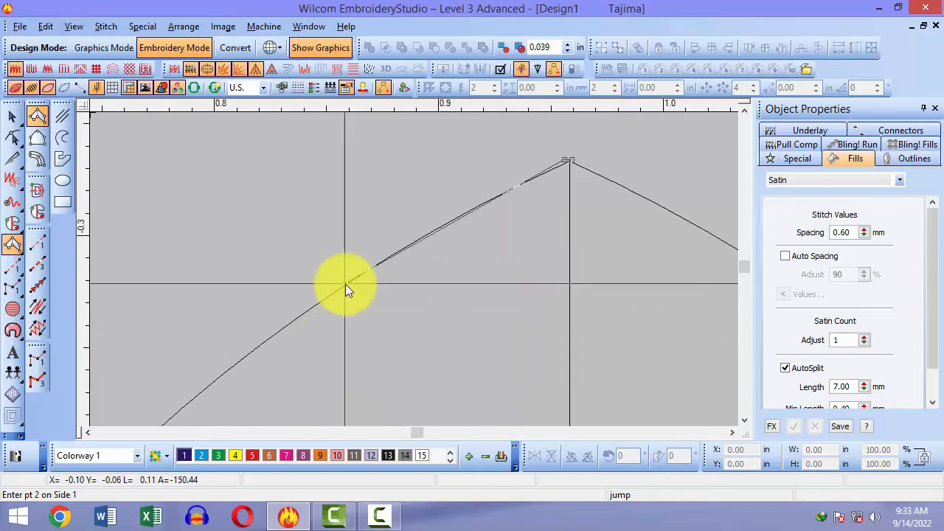
{"action": "left_click", "coordinate": [345, 283]}
{"action": "scroll", "coordinate": [718, 302], "scroll_direction": "down", "scroll_amount": 2}
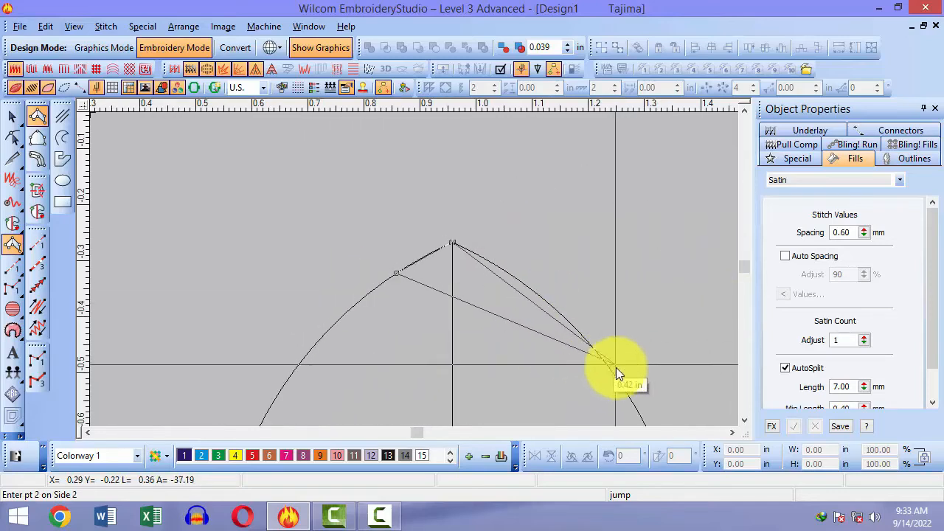
{"action": "left_click", "coordinate": [612, 368]}
{"action": "key", "text": "shift+z"}
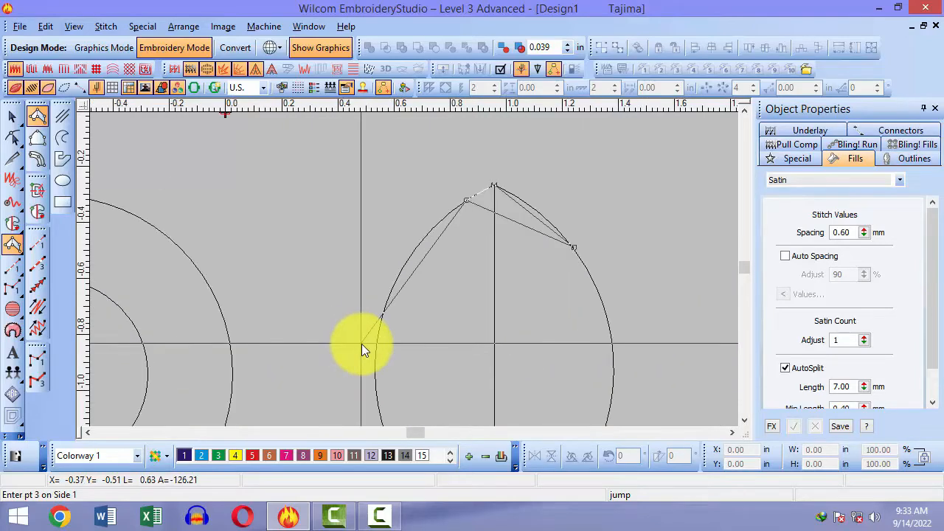
Step: Add curved third points and the bottom pair, completing the purple satin leaf
{"action": "right_click", "coordinate": [379, 354]}
{"action": "right_click", "coordinate": [604, 313]}
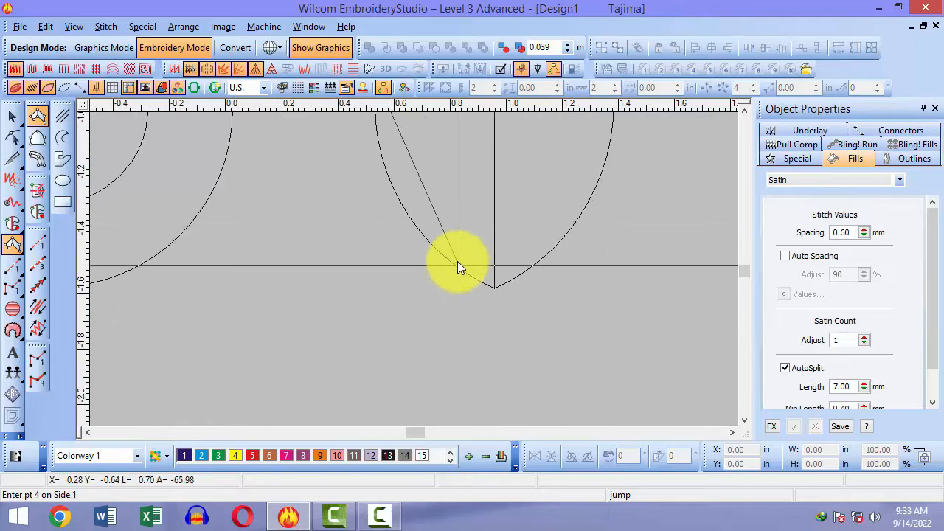
{"action": "left_click", "coordinate": [449, 257]}
{"action": "left_click", "coordinate": [537, 260]}
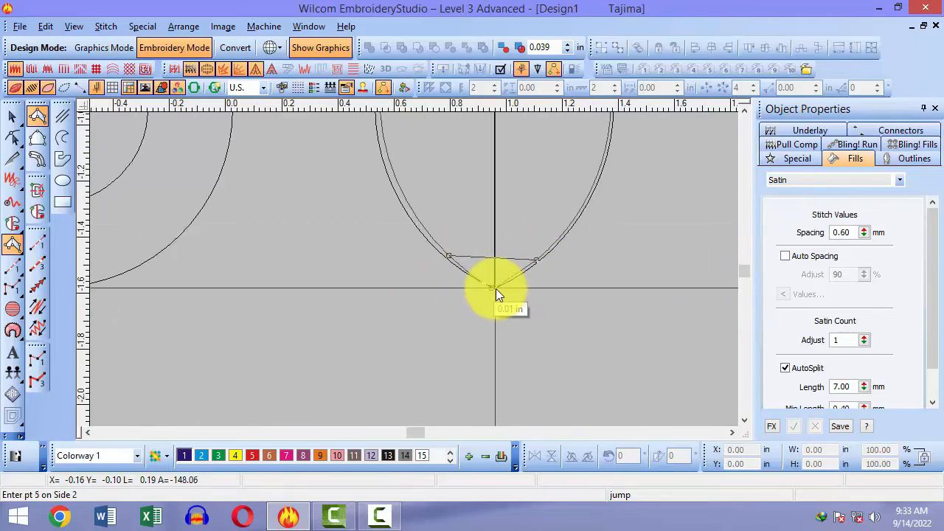
{"action": "key", "text": "Return"}
{"action": "scroll", "coordinate": [539, 209], "scroll_direction": "up", "scroll_amount": 3}
{"action": "key", "text": "Escape"}
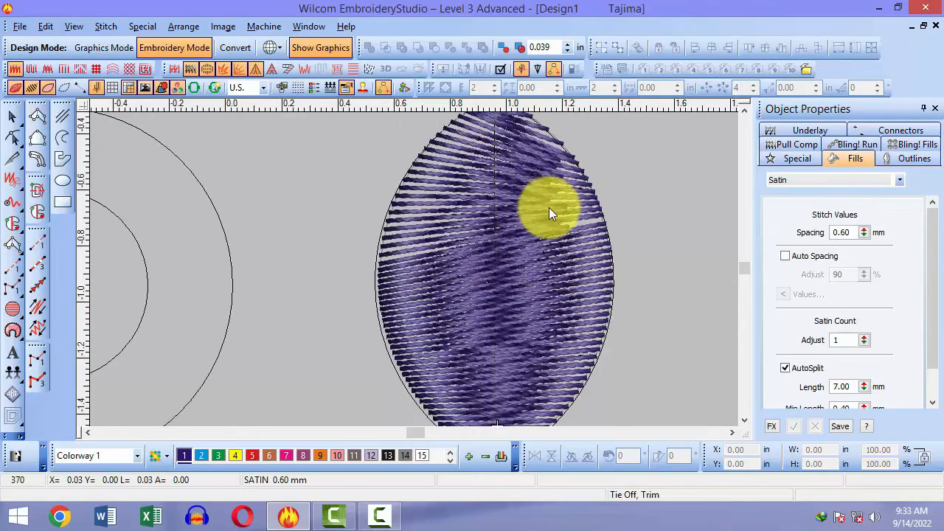
Step: Zoom onto the leaf, select it, and show its reshape points
{"action": "key", "text": "shift+z"}
{"action": "key", "text": "b"}
{"action": "left_click_drag", "start_coordinate": [420, 160], "coordinate": [503, 294]}
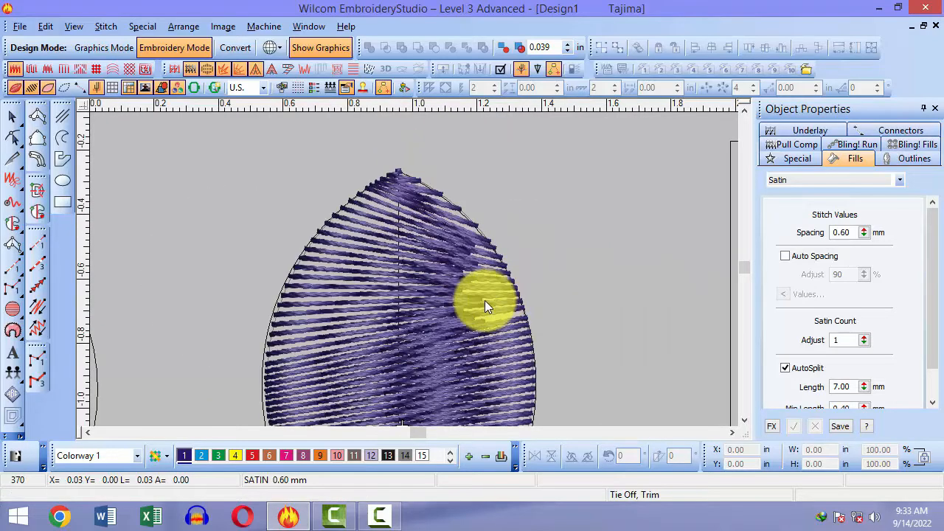
{"action": "left_click", "coordinate": [484, 300]}
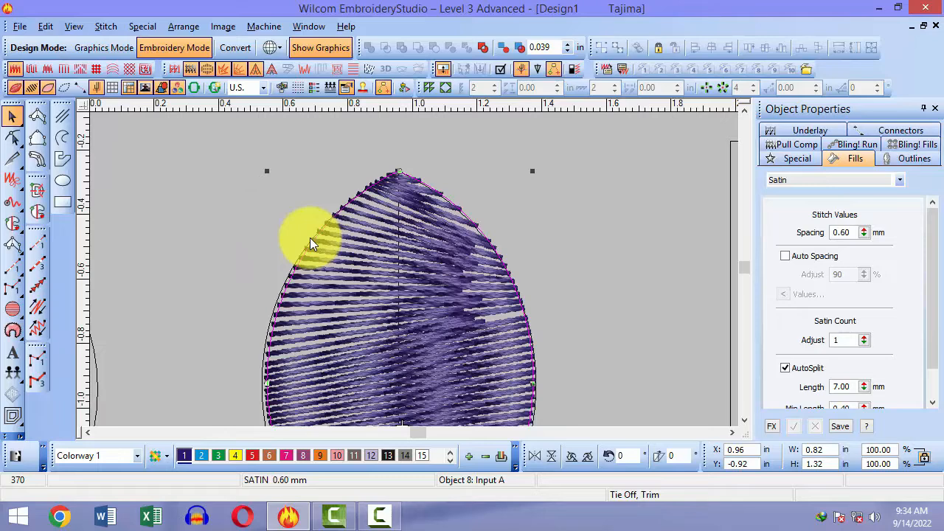
{"action": "key", "text": "h"}
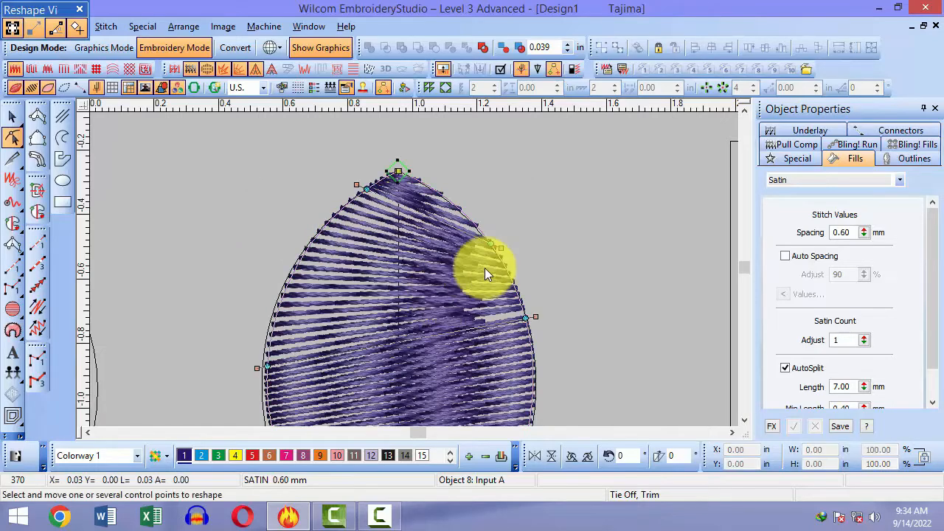
{"action": "key", "text": "Escape"}
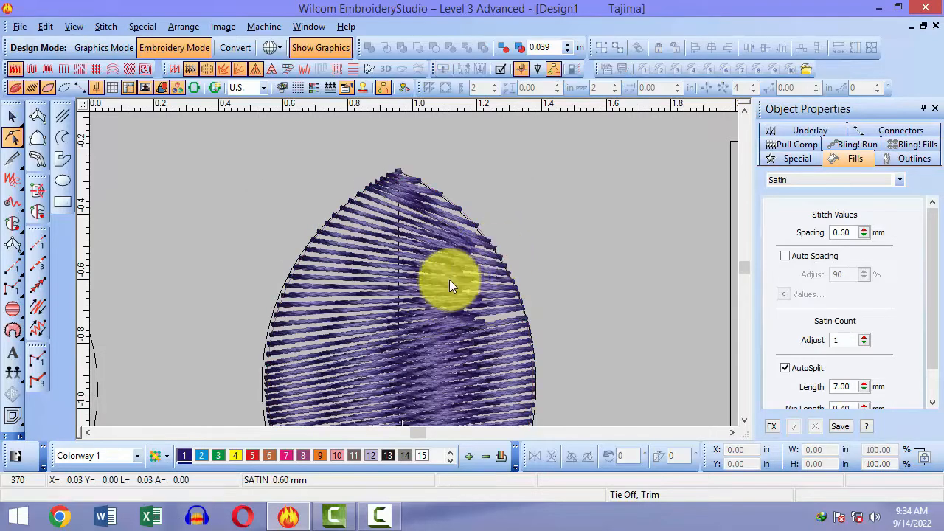
{"action": "left_click", "coordinate": [449, 279]}
{"action": "key", "text": "h"}
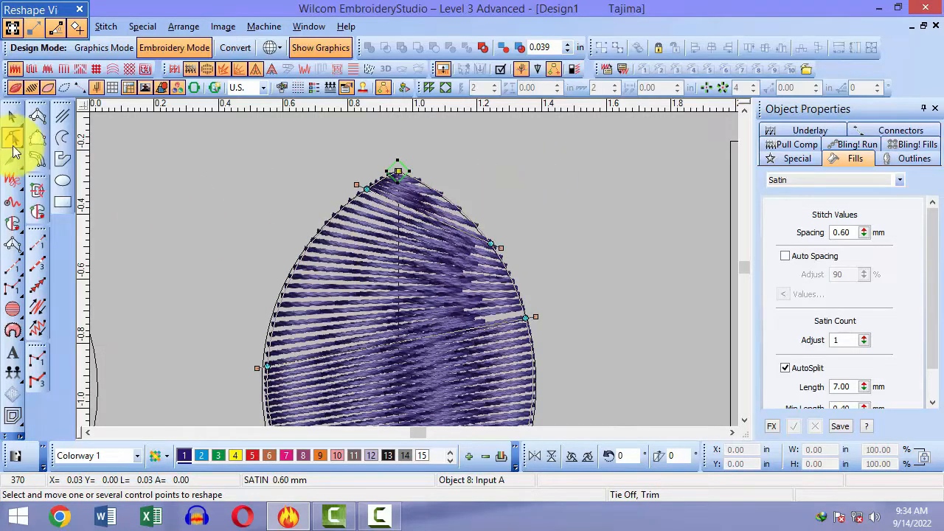
Step: Draw a four-point open polyline to the left of the leaf
{"action": "left_click", "coordinate": [60, 139]}
{"action": "left_click", "coordinate": [127, 159]}
{"action": "left_click", "coordinate": [169, 288]}
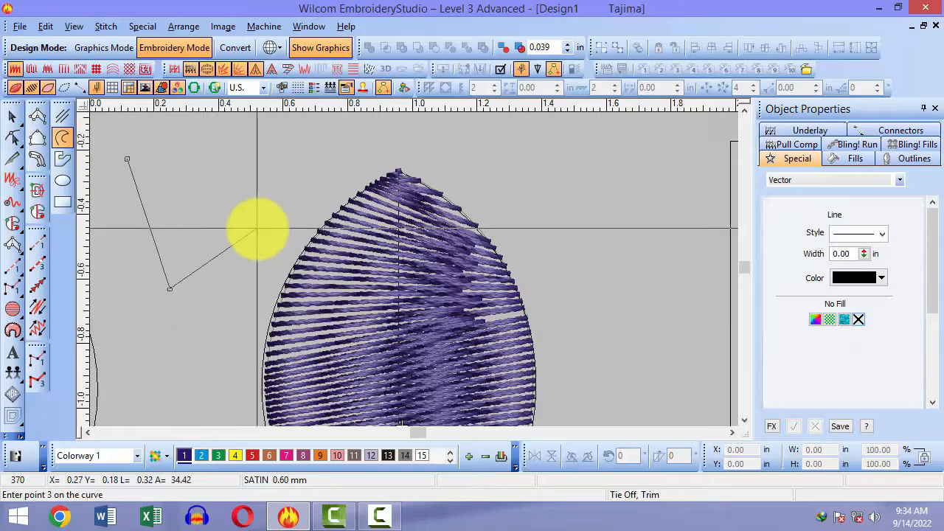
{"action": "left_click", "coordinate": [257, 225]}
{"action": "left_click", "coordinate": [239, 158]}
{"action": "key", "text": "Return"}
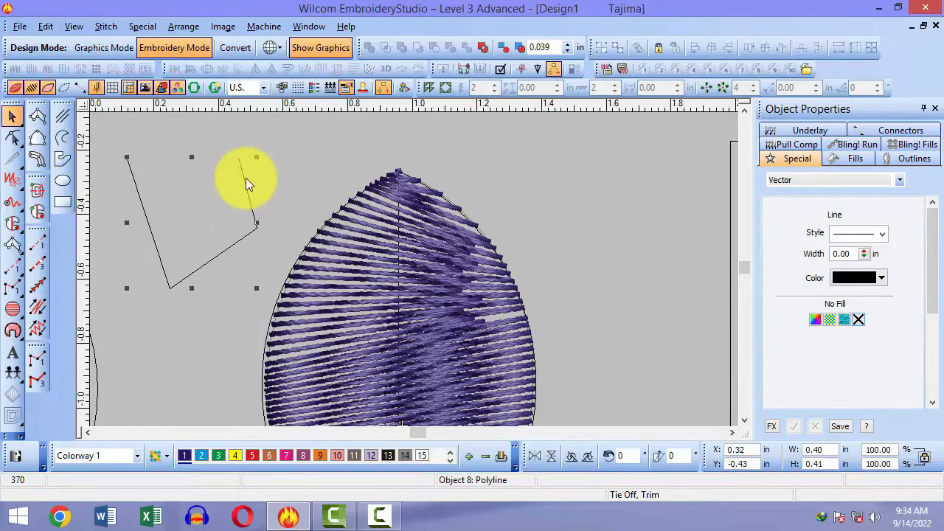
Step: Delete the stray polyline and reselect the satin leaf
{"action": "key", "text": "h"}
{"action": "key", "text": "Escape"}
{"action": "left_click", "coordinate": [258, 225]}
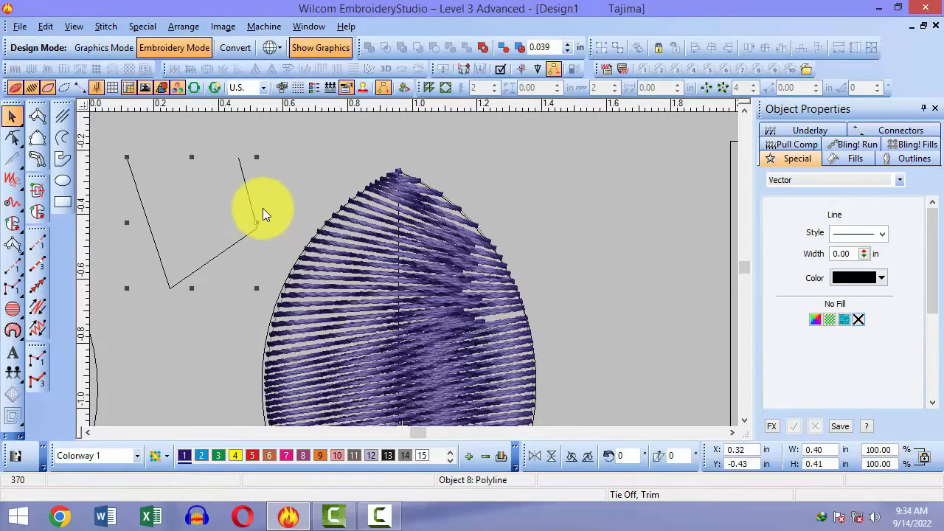
{"action": "key", "text": "Delete"}
{"action": "left_click", "coordinate": [386, 308]}
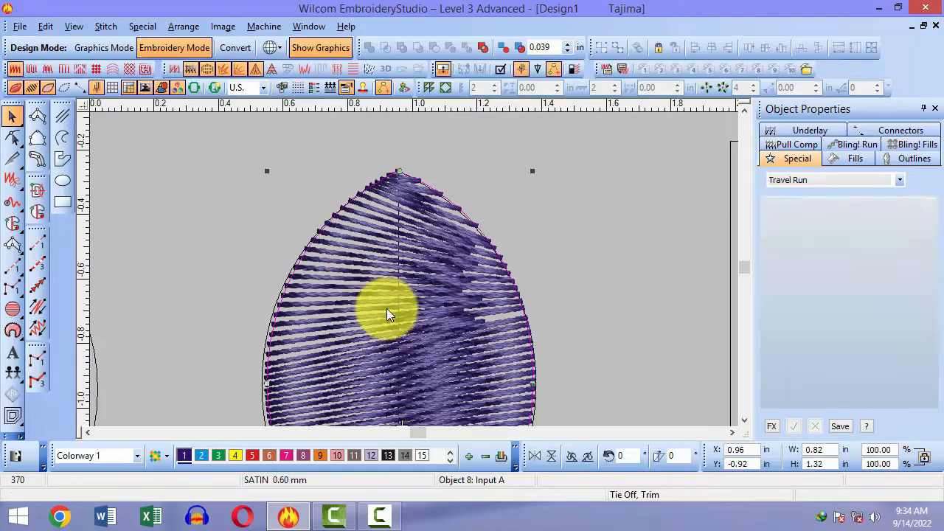
Step: Put the leaf into Reshape mode and zoom around its tip
{"action": "scroll", "coordinate": [386, 308], "scroll_direction": "down", "scroll_amount": 2}
{"action": "scroll", "coordinate": [386, 309], "scroll_direction": "up", "scroll_amount": 2}
{"action": "scroll", "coordinate": [386, 308], "scroll_direction": "down", "scroll_amount": 2}
{"action": "scroll", "coordinate": [386, 308], "scroll_direction": "up", "scroll_amount": 1}
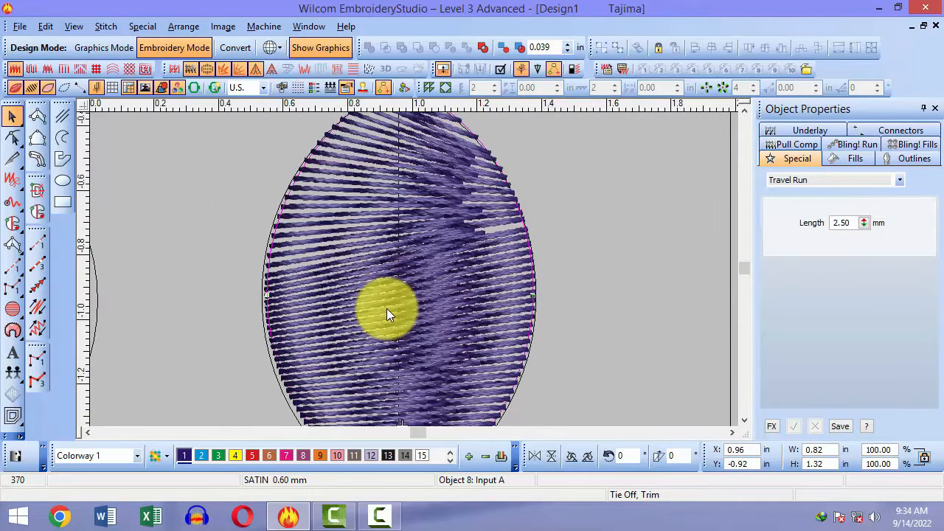
{"action": "scroll", "coordinate": [386, 308], "scroll_direction": "up", "scroll_amount": 2}
{"action": "scroll", "coordinate": [386, 326], "scroll_direction": "down", "scroll_amount": 2}
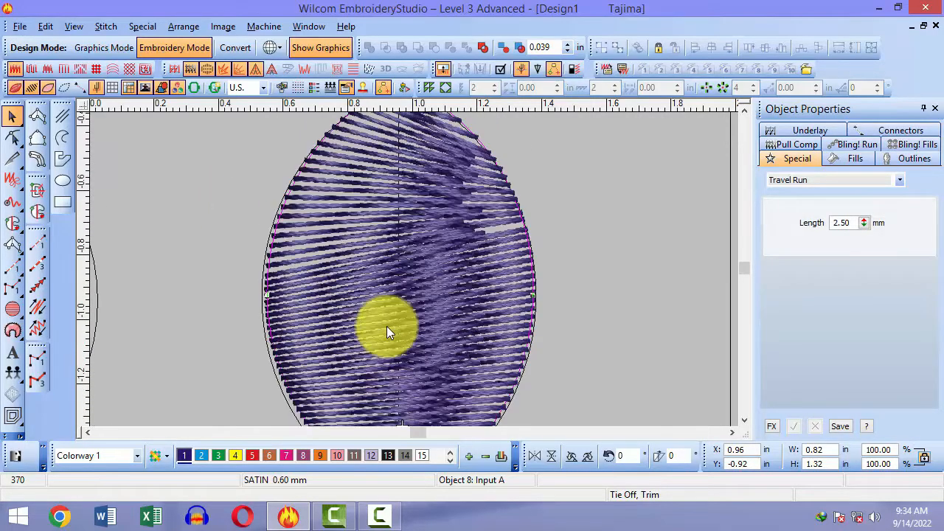
{"action": "scroll", "coordinate": [387, 326], "scroll_direction": "up", "scroll_amount": 2}
{"action": "key", "text": "h"}
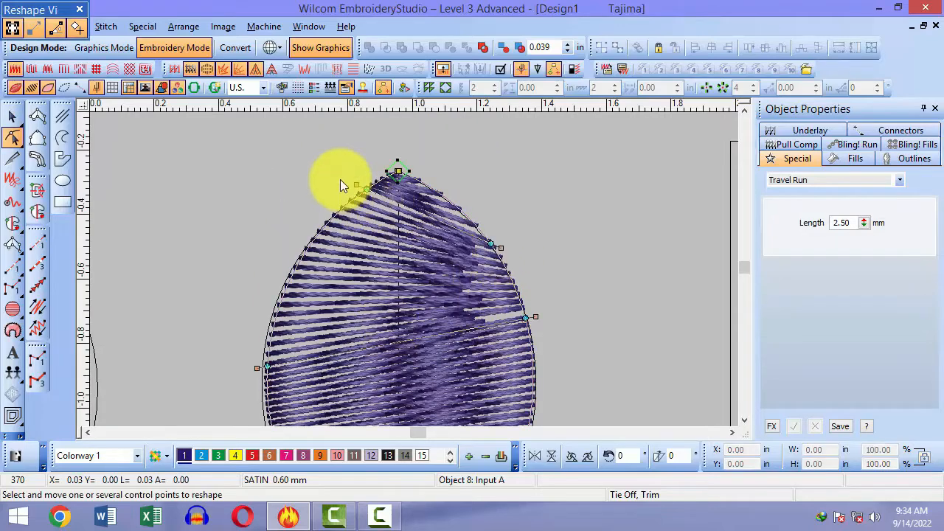
{"action": "key", "text": "b"}
{"action": "left_click_drag", "start_coordinate": [332, 174], "coordinate": [475, 277]}
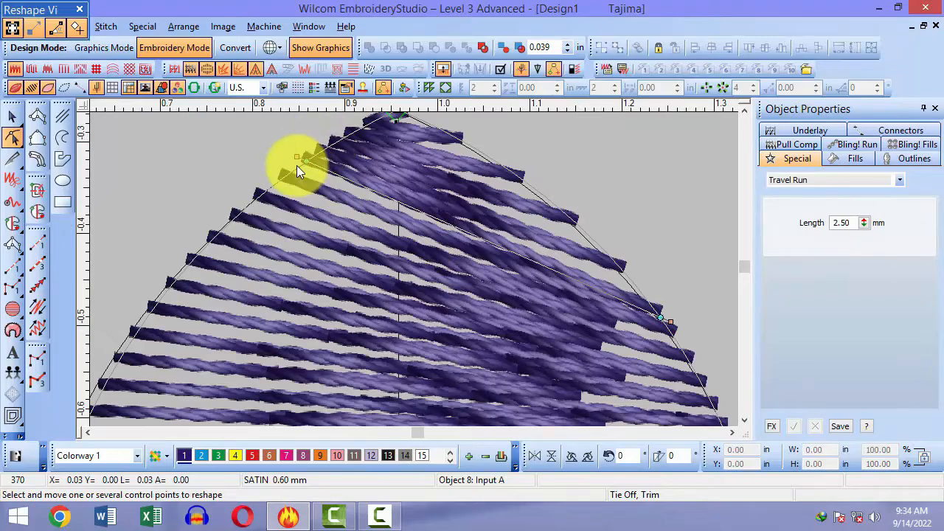
{"action": "key", "text": "shift+z"}
{"action": "key", "text": "shift+z"}
{"action": "scroll", "coordinate": [333, 245], "scroll_direction": "down", "scroll_amount": 3}
{"action": "scroll", "coordinate": [340, 218], "scroll_direction": "up", "scroll_amount": 3}
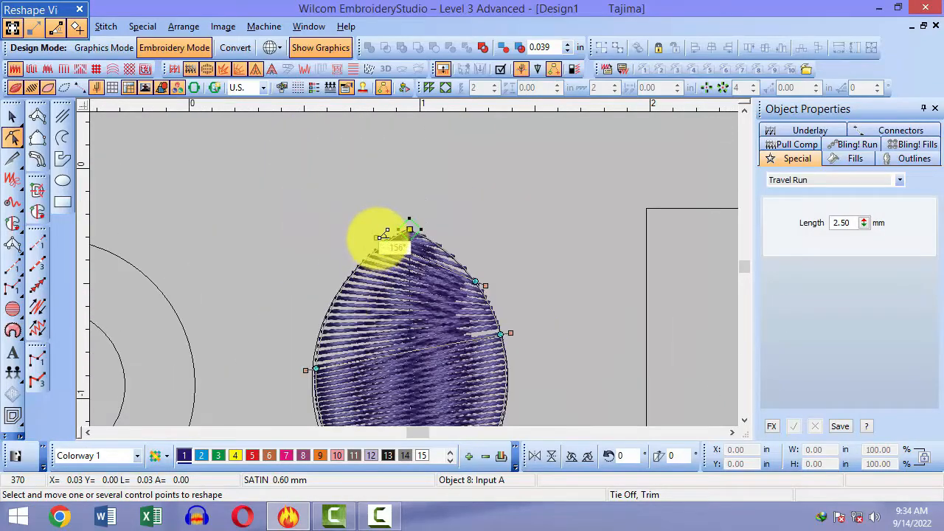
Step: Drag the stitch-angle handles to flatten the upper stitches and adjust the lower angle
{"action": "left_click_drag", "start_coordinate": [379, 237], "coordinate": [337, 280]}
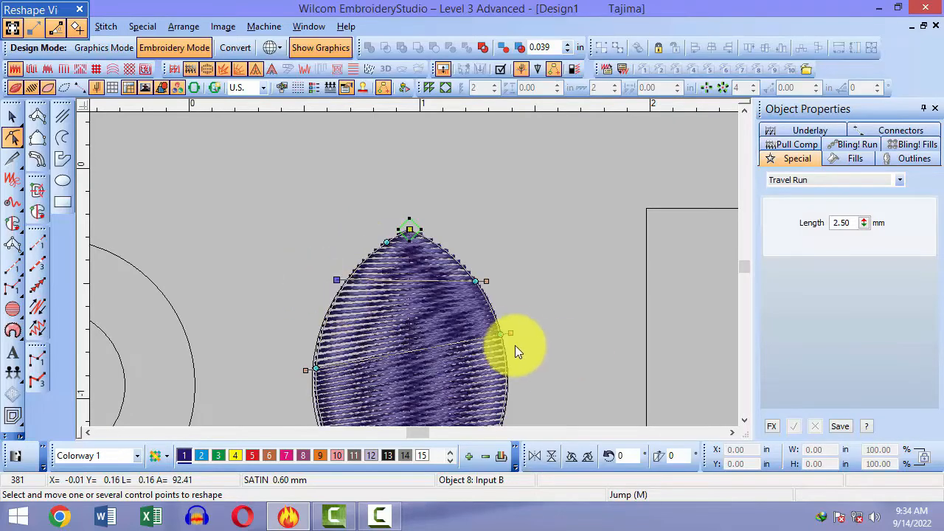
{"action": "left_click_drag", "start_coordinate": [511, 334], "coordinate": [529, 366]}
{"action": "scroll", "coordinate": [538, 374], "scroll_direction": "down", "scroll_amount": 2}
{"action": "scroll", "coordinate": [538, 374], "scroll_direction": "up", "scroll_amount": 2}
{"action": "scroll", "coordinate": [538, 375], "scroll_direction": "down", "scroll_amount": 1}
{"action": "key", "text": "Escape"}
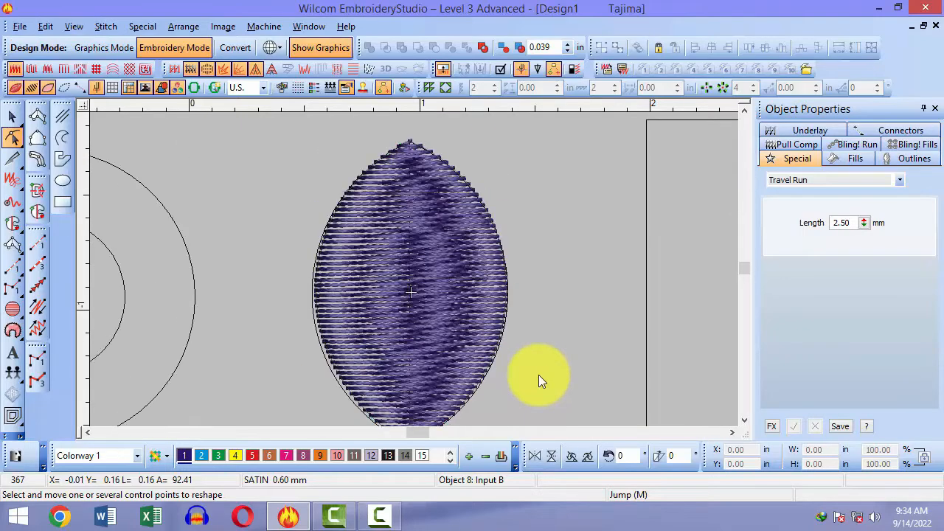
{"action": "key", "text": "Escape"}
Step: Fit the design, then select and delete the leaf's satin stitching
{"action": "key", "text": "0"}
{"action": "key", "text": "b"}
{"action": "left_click", "coordinate": [391, 227]}
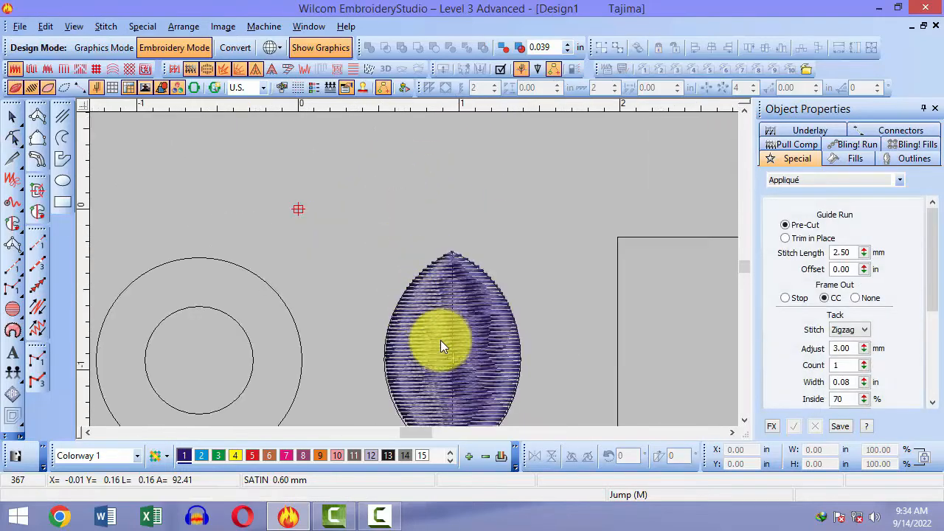
{"action": "left_click", "coordinate": [440, 340]}
{"action": "key", "text": "Delete"}
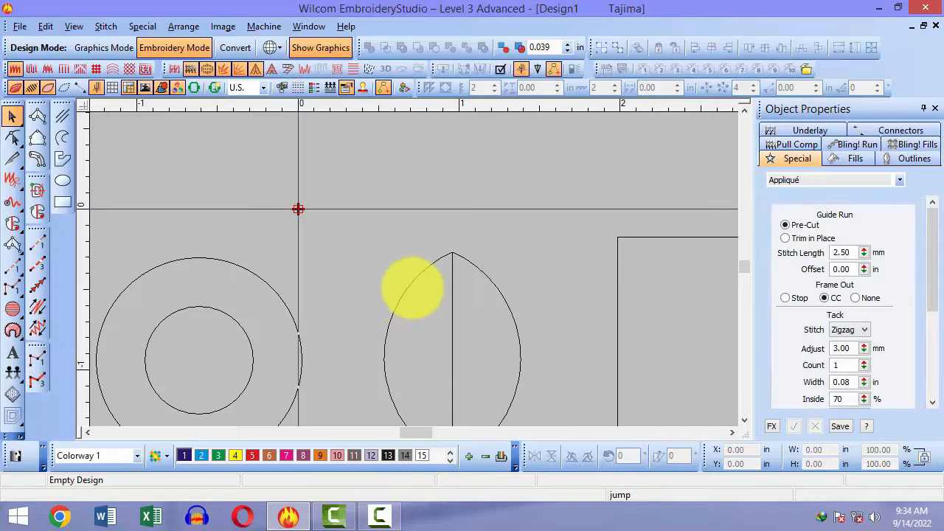
Step: Choose Column A, zoom onto the leaf tip, and place the tip point pair
{"action": "key", "text": "space"}
{"action": "key", "text": "b"}
{"action": "left_click_drag", "start_coordinate": [420, 225], "coordinate": [500, 291]}
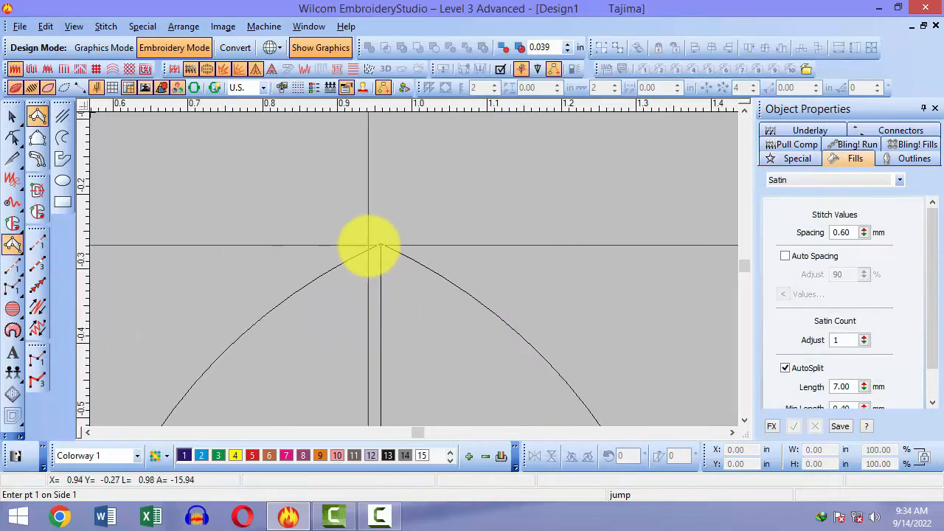
{"action": "left_click", "coordinate": [376, 245]}
{"action": "left_click", "coordinate": [381, 248]}
{"action": "scroll", "coordinate": [216, 232], "scroll_direction": "down", "scroll_amount": 3}
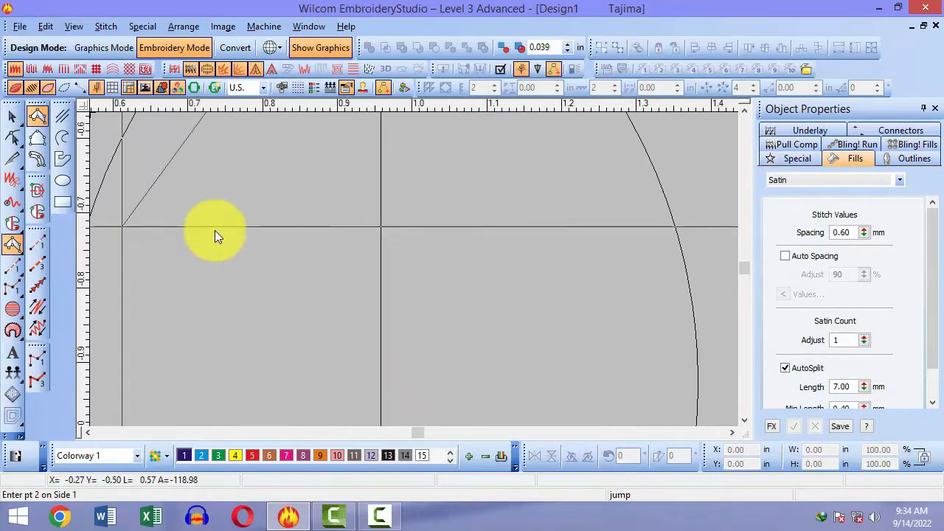
{"action": "scroll", "coordinate": [214, 230], "scroll_direction": "down", "scroll_amount": 2}
Step: Place point pairs down both edges to the bottom tip, producing a 367-stitch satin column
{"action": "left_click", "coordinate": [324, 263]}
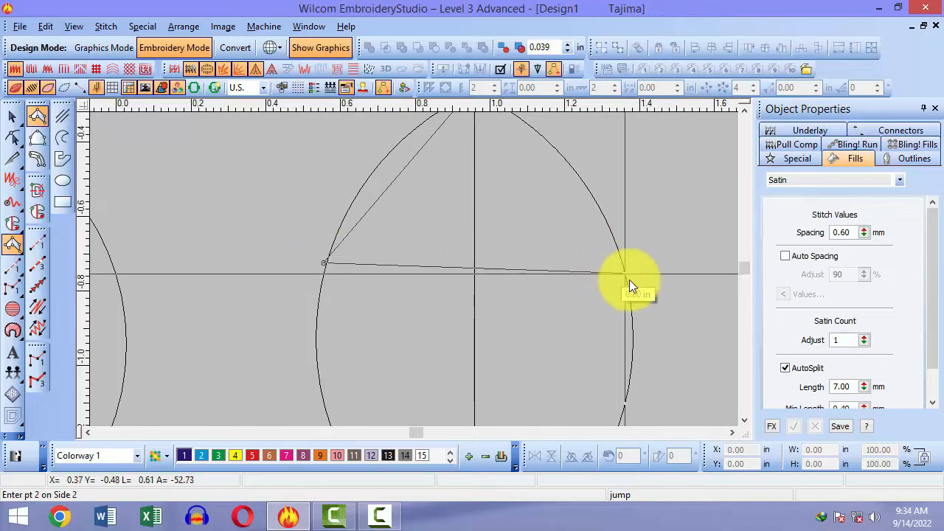
{"action": "scroll", "coordinate": [629, 279], "scroll_direction": "down", "scroll_amount": 3}
{"action": "left_click", "coordinate": [378, 233]}
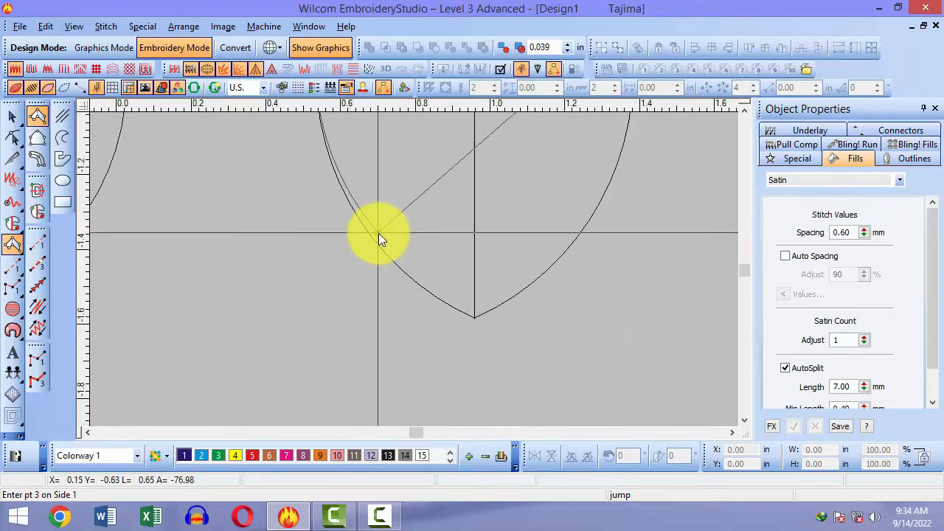
{"action": "left_click", "coordinate": [578, 245]}
{"action": "left_click", "coordinate": [470, 317]}
{"action": "left_click", "coordinate": [479, 318]}
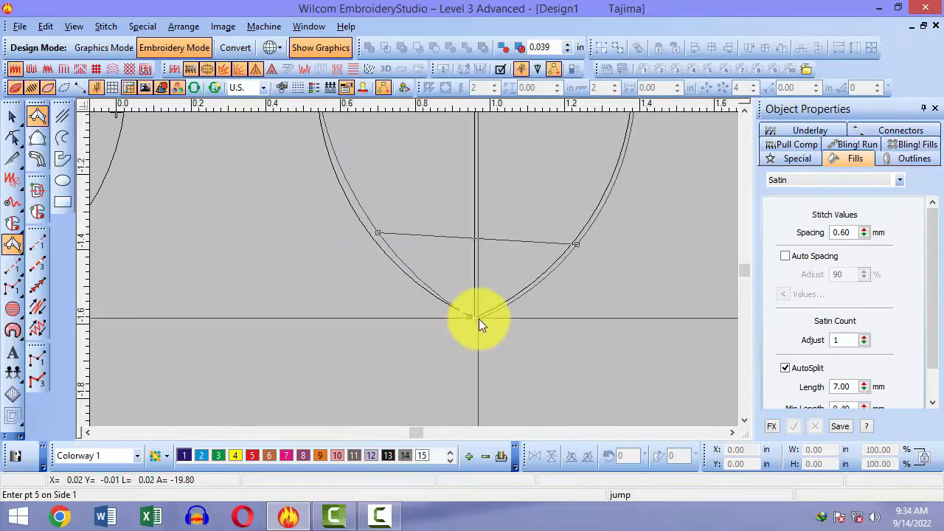
{"action": "key", "text": "Return"}
{"action": "key", "text": "shift+z"}
{"action": "scroll", "coordinate": [479, 320], "scroll_direction": "up", "scroll_amount": 5}
Step: In Reshape mode, move the leaf's left and right lower control points onto the drawn edge
{"action": "key", "text": "h"}
{"action": "key", "text": "b"}
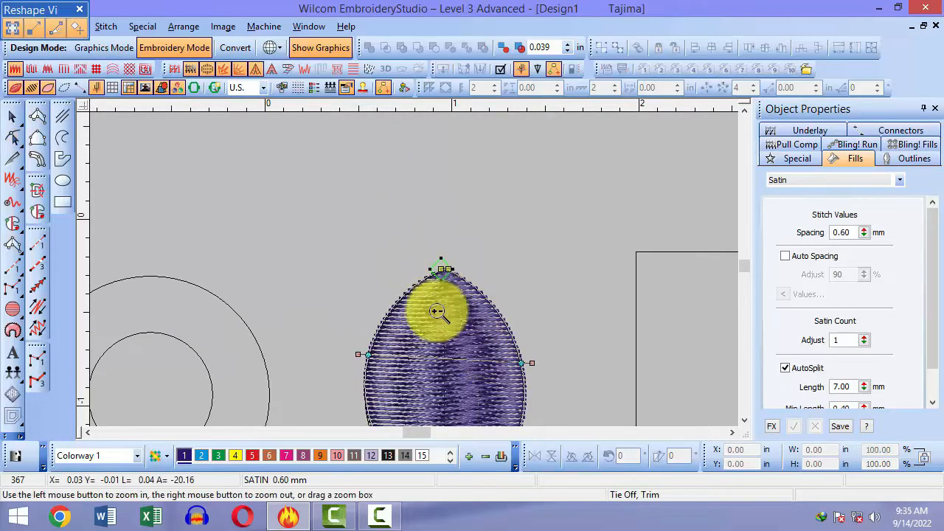
{"action": "left_click", "coordinate": [437, 311]}
{"action": "scroll", "coordinate": [422, 297], "scroll_direction": "down", "scroll_amount": 3}
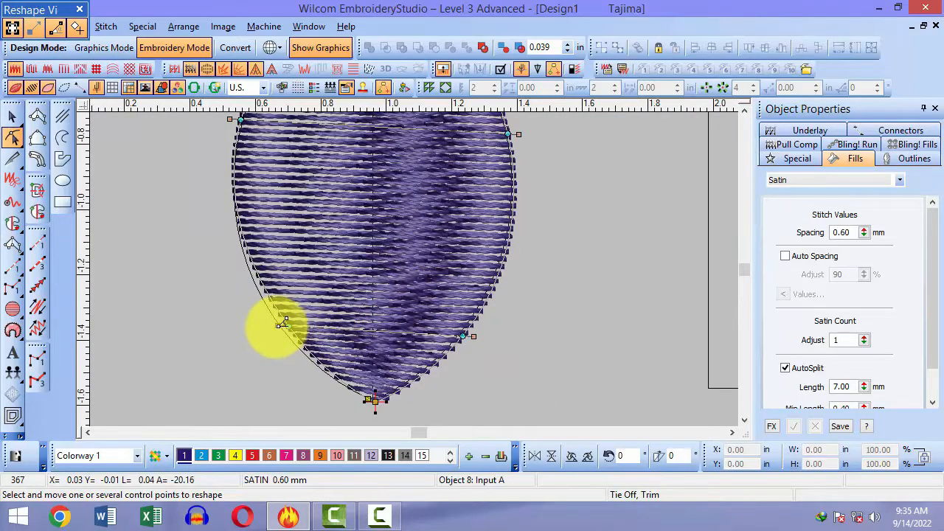
{"action": "left_click_drag", "start_coordinate": [291, 325], "coordinate": [294, 347]}
{"action": "left_click_drag", "start_coordinate": [463, 336], "coordinate": [455, 338]}
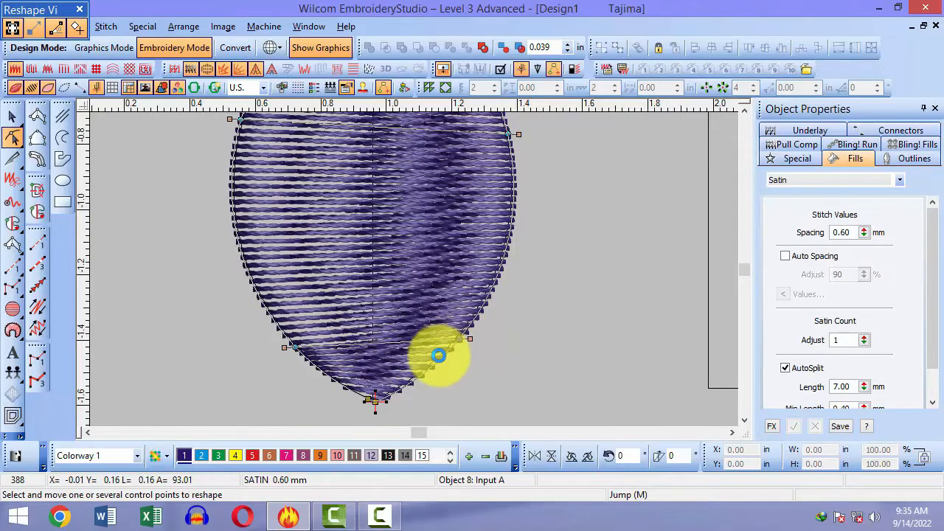
{"action": "left_click_drag", "start_coordinate": [293, 346], "coordinate": [281, 333]}
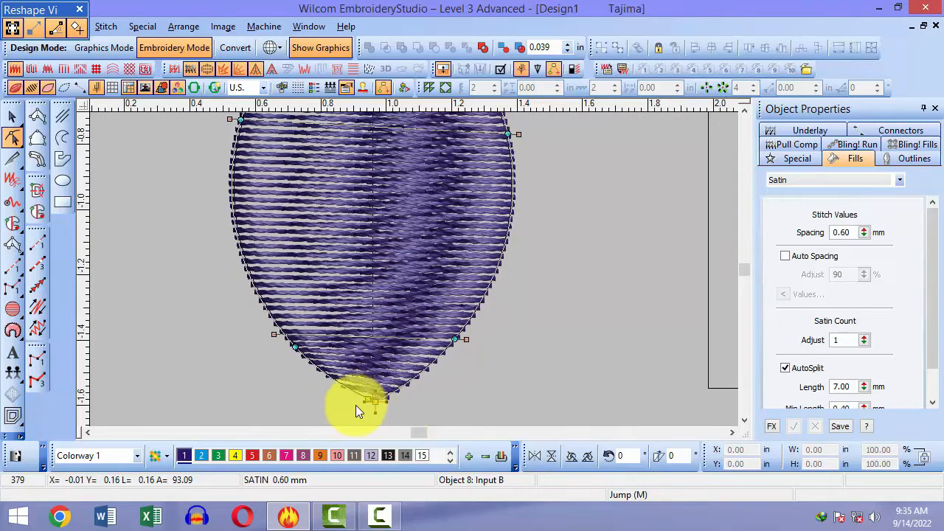
Step: Shift the leaf's bottom tip to match the outline, bringing the column to 378 stitches
{"action": "key", "text": "b"}
{"action": "left_click_drag", "start_coordinate": [354, 385], "coordinate": [407, 346]}
{"action": "scroll", "coordinate": [406, 321], "scroll_direction": "up", "scroll_amount": 1}
{"action": "scroll", "coordinate": [422, 295], "scroll_direction": "up", "scroll_amount": 2}
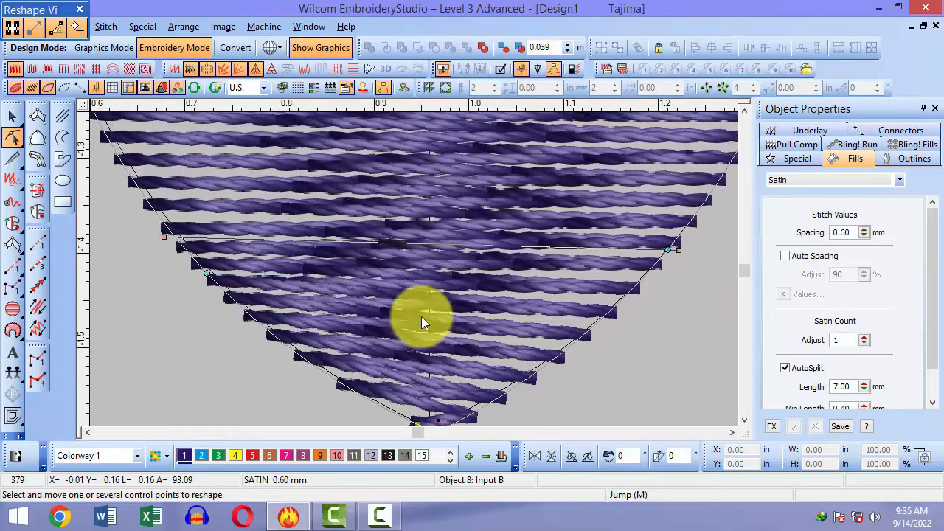
{"action": "scroll", "coordinate": [410, 380], "scroll_direction": "down", "scroll_amount": 1}
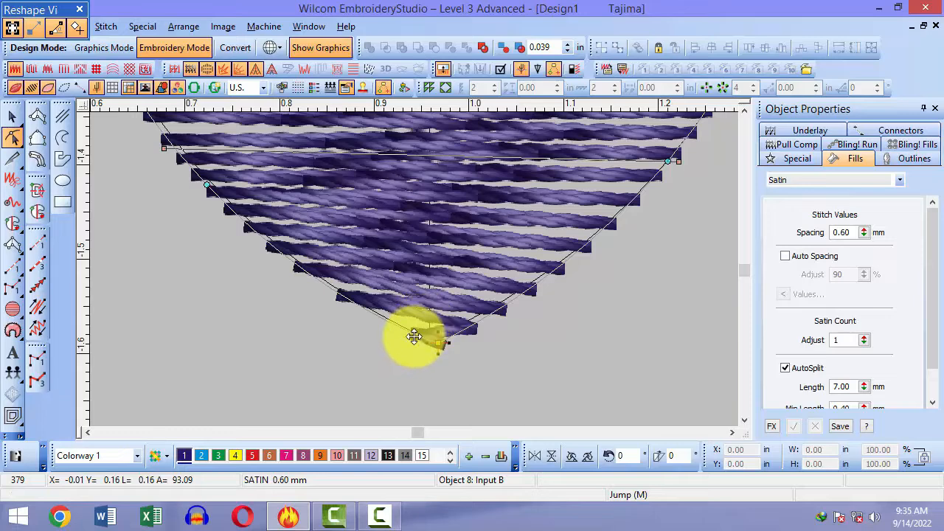
{"action": "left_click_drag", "start_coordinate": [413, 339], "coordinate": [425, 342]}
{"action": "key", "text": "shift+z"}
{"action": "key", "text": "shift+z"}
{"action": "scroll", "coordinate": [509, 346], "scroll_direction": "up", "scroll_amount": 3}
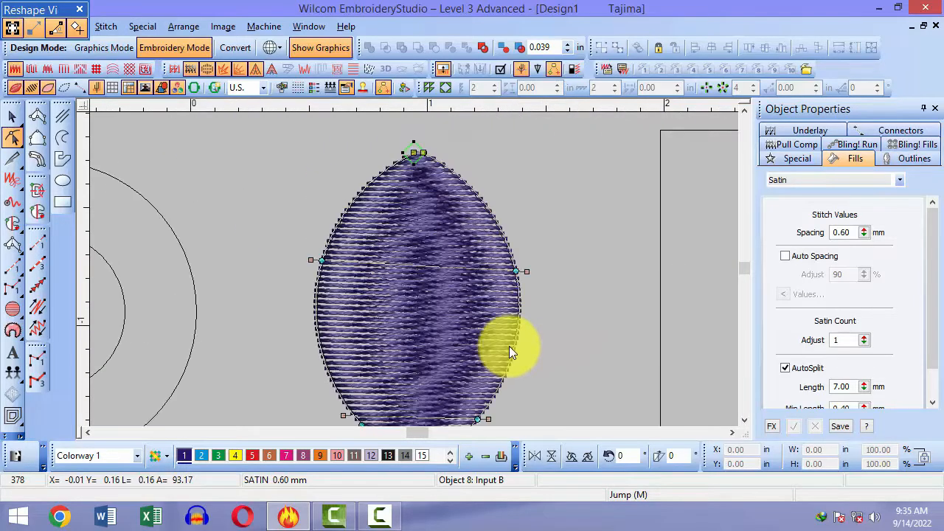
{"action": "key", "text": "shift+z"}
{"action": "key", "text": "Escape"}
{"action": "key", "text": "shift+z"}
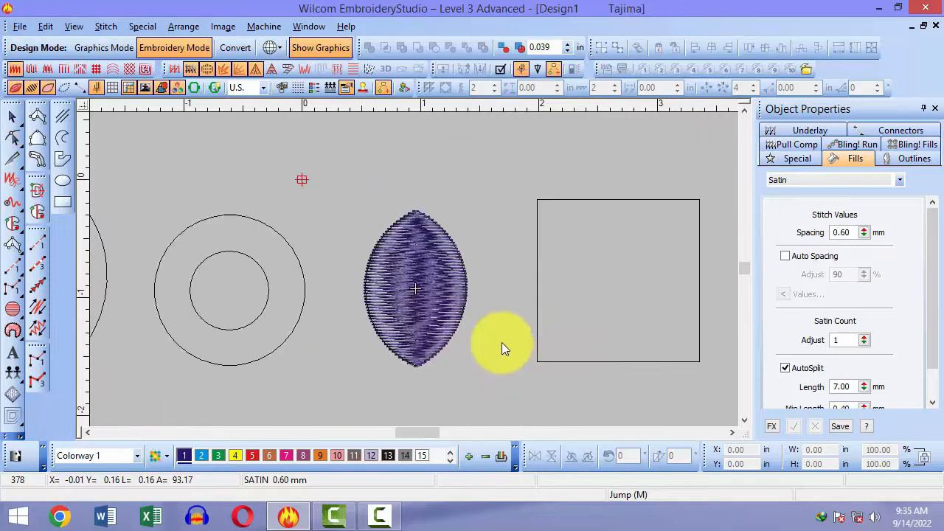
Step: Start a satin ring with the first two point pairs on the outer and inner circles
{"action": "key", "text": "0"}
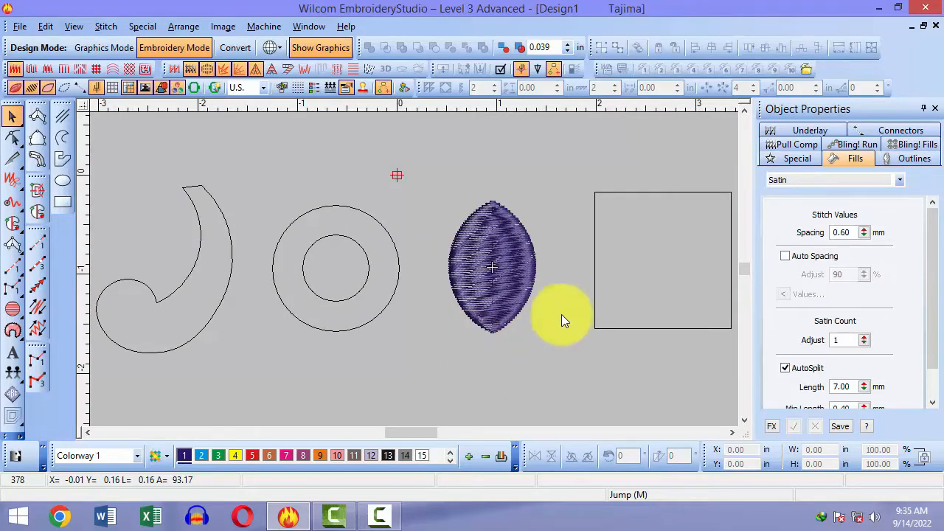
{"action": "key", "text": "z"}
{"action": "left_click_drag", "start_coordinate": [266, 185], "coordinate": [421, 300]}
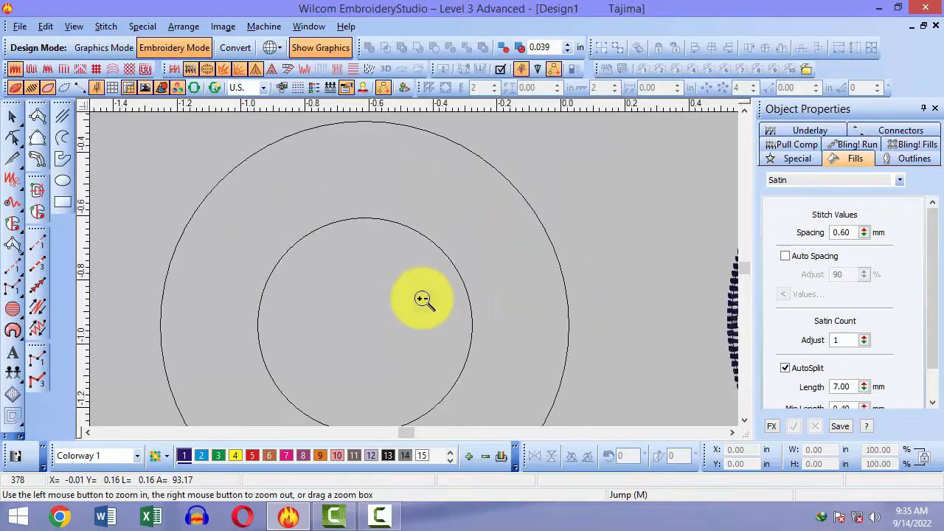
{"action": "key", "text": "space"}
{"action": "scroll", "coordinate": [362, 139], "scroll_direction": "up", "scroll_amount": 1}
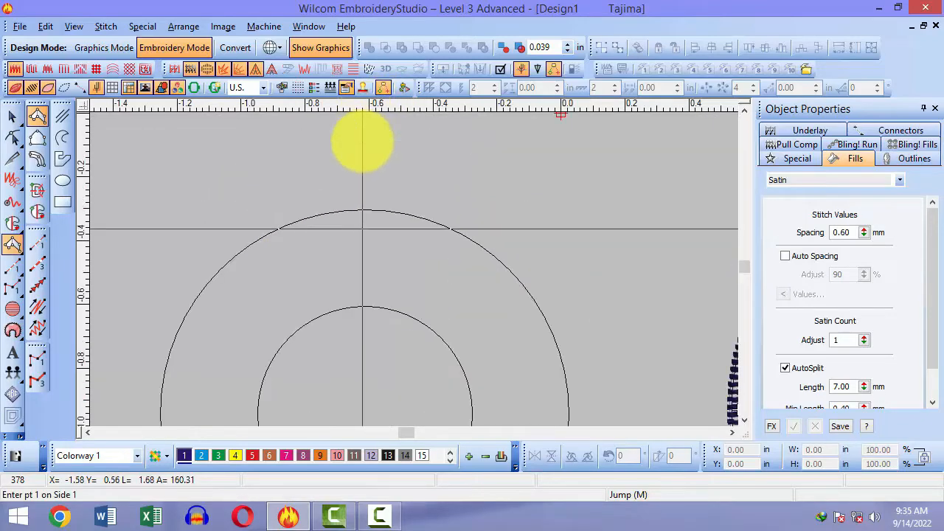
{"action": "scroll", "coordinate": [362, 139], "scroll_direction": "down", "scroll_amount": 1}
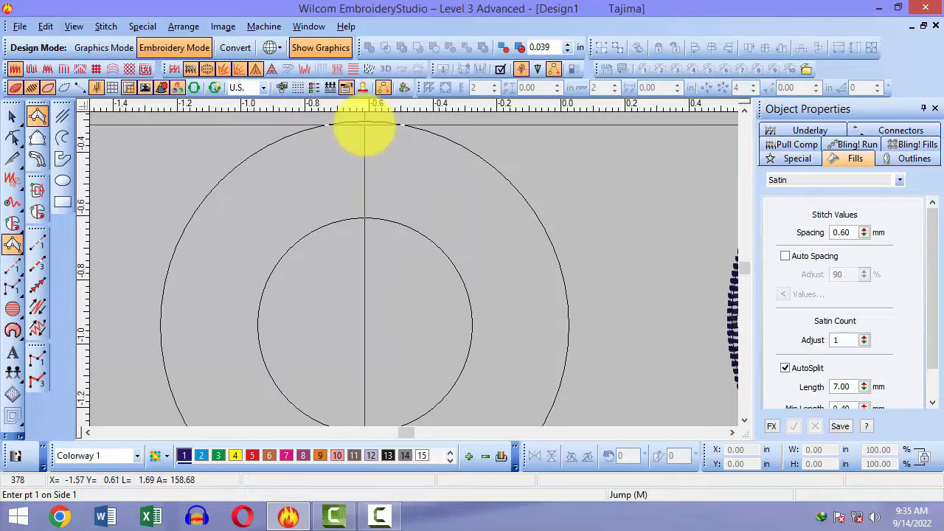
{"action": "left_click", "coordinate": [359, 122]}
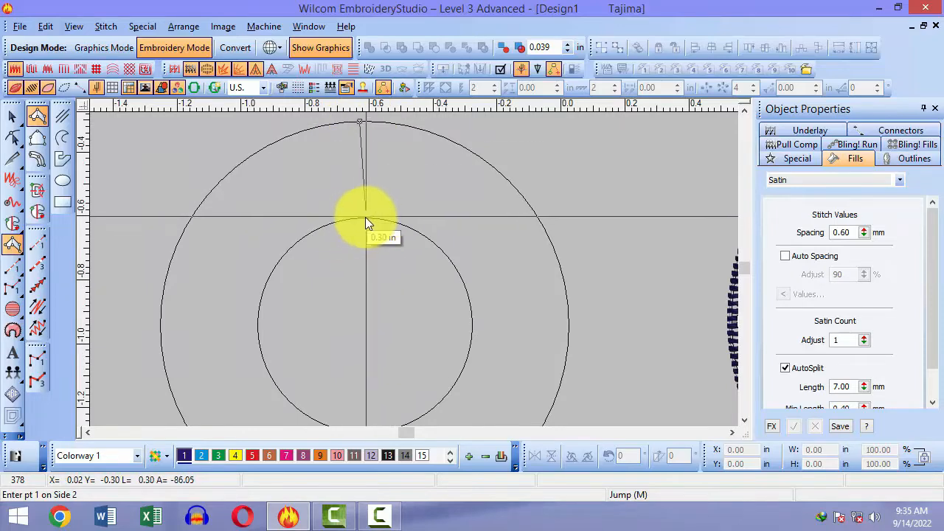
{"action": "left_click", "coordinate": [363, 217]}
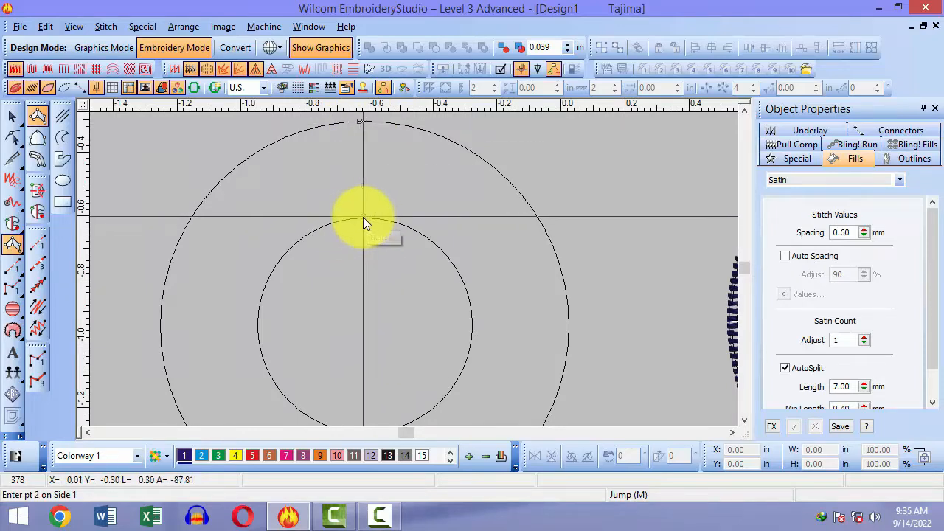
{"action": "left_click", "coordinate": [566, 294]}
{"action": "left_click", "coordinate": [470, 303]}
Step: Complete the satin ring with the remaining outer and inner points and generate its stitches
{"action": "scroll", "coordinate": [472, 306], "scroll_direction": "down", "scroll_amount": 4}
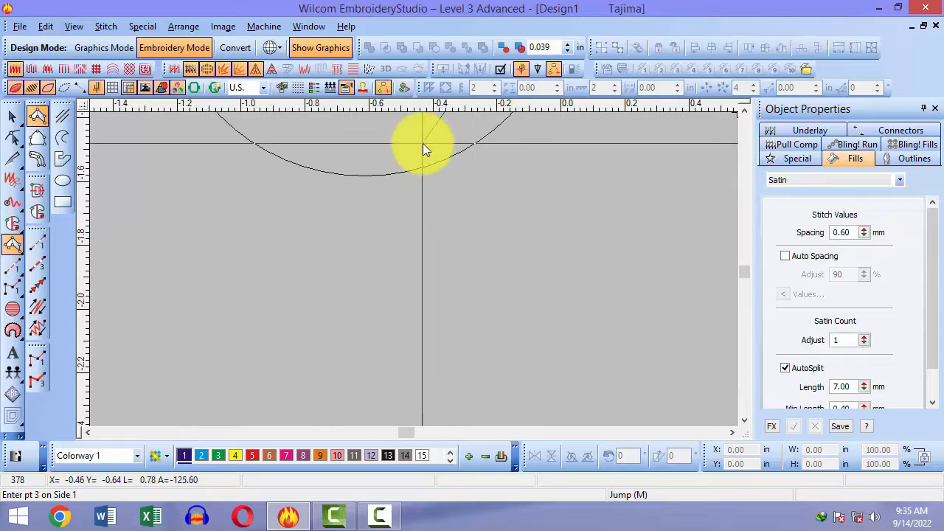
{"action": "left_click", "coordinate": [455, 154]}
{"action": "scroll", "coordinate": [457, 183], "scroll_direction": "up", "scroll_amount": 4}
{"action": "left_click", "coordinate": [407, 249]}
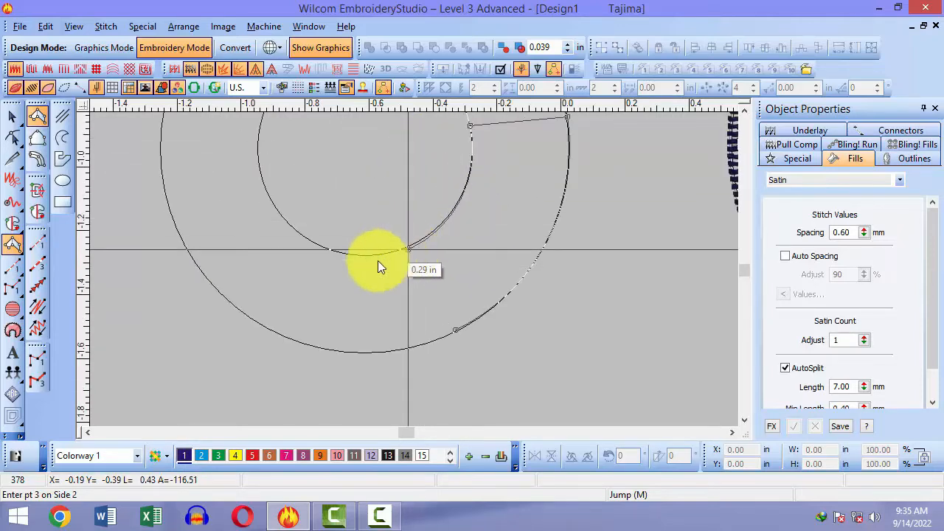
{"action": "left_click", "coordinate": [205, 255]}
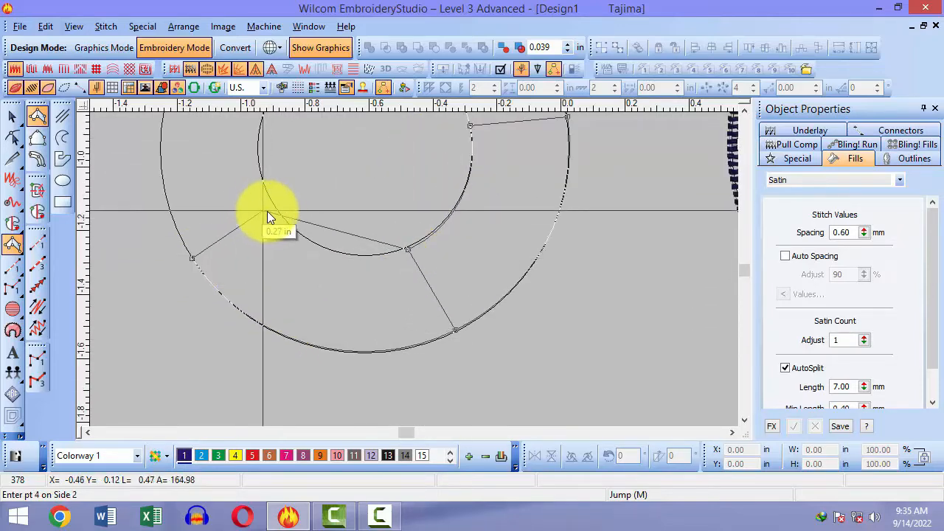
{"action": "left_click", "coordinate": [282, 214]}
{"action": "scroll", "coordinate": [275, 232], "scroll_direction": "up", "scroll_amount": 4}
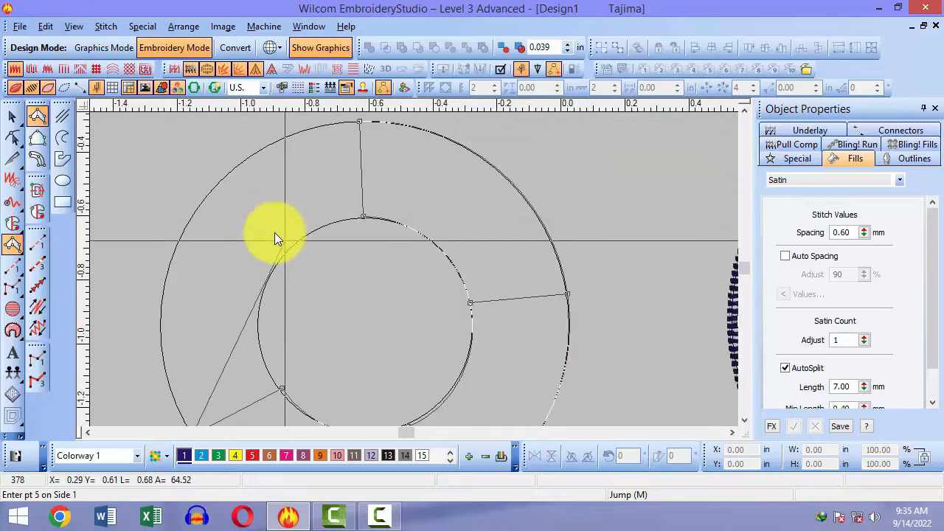
{"action": "left_click", "coordinate": [178, 238]}
{"action": "left_click", "coordinate": [269, 277]}
{"action": "scroll", "coordinate": [376, 159], "scroll_direction": "up", "scroll_amount": 3}
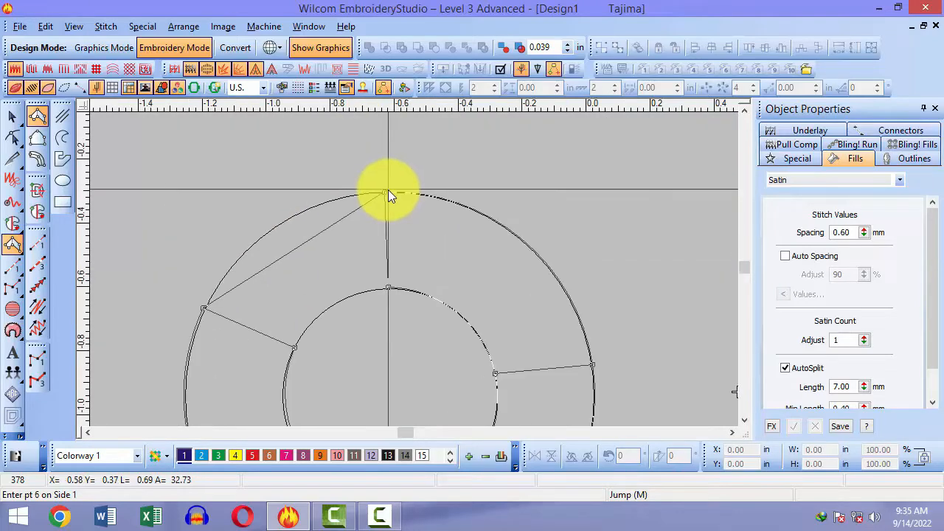
{"action": "left_click", "coordinate": [394, 286]}
{"action": "key", "text": "Return"}
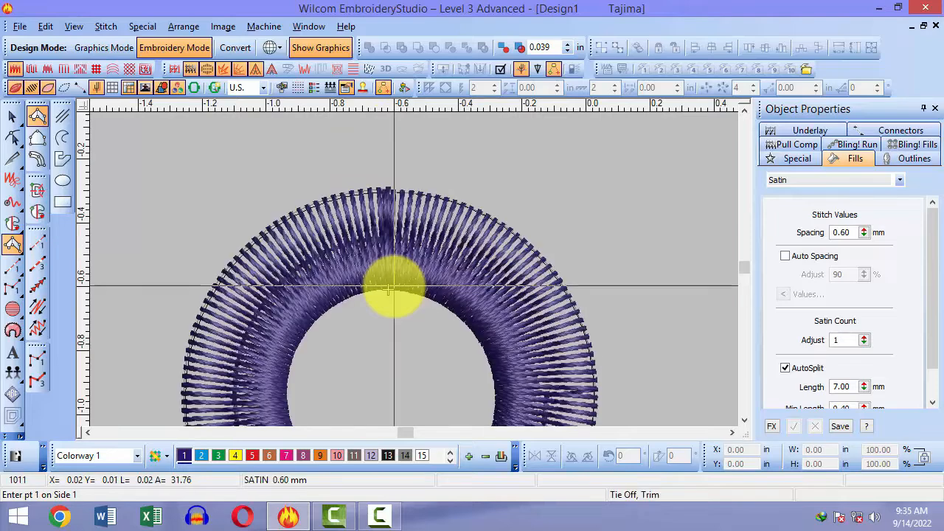
Step: Delete the stitched satin ring, leaving 390 stitches, and zoom in on the hook and ring
{"action": "scroll", "coordinate": [394, 286], "scroll_direction": "down", "scroll_amount": 4}
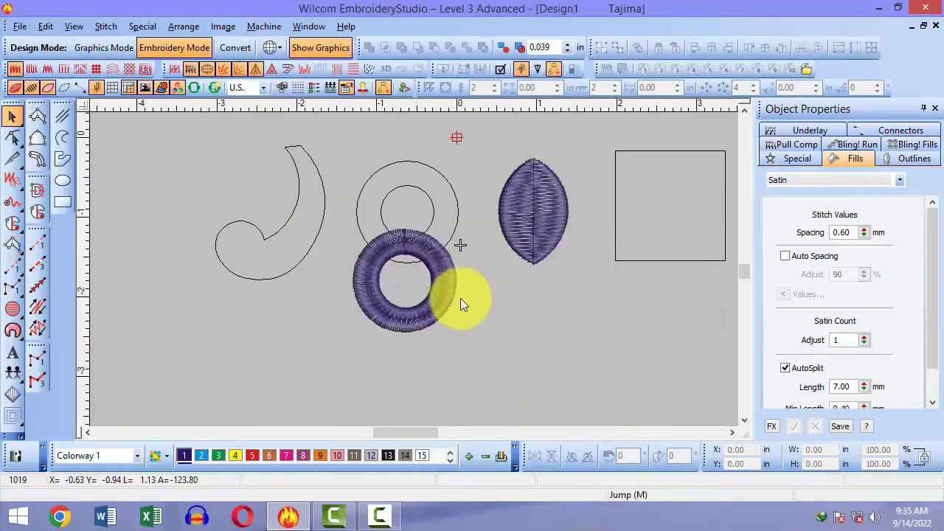
{"action": "key", "text": "b"}
{"action": "left_click_drag", "start_coordinate": [348, 236], "coordinate": [438, 304]}
{"action": "left_click", "coordinate": [549, 290]}
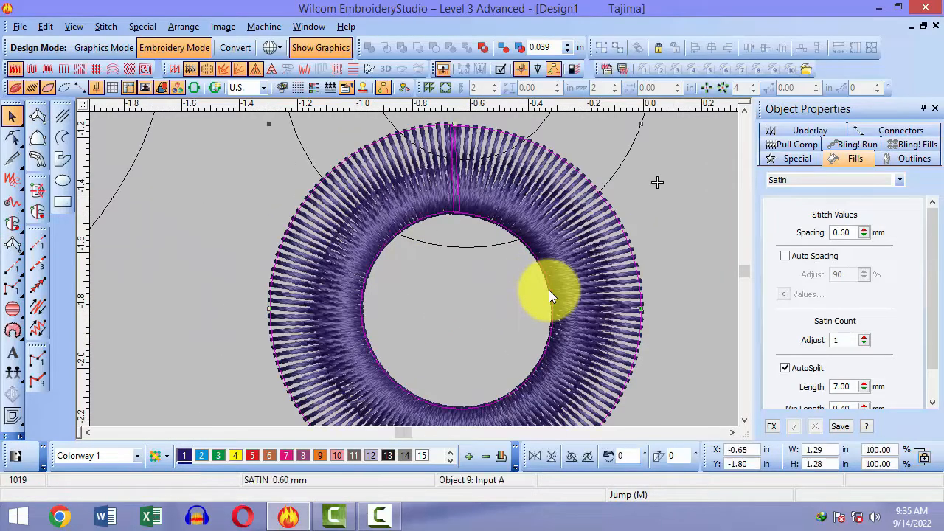
{"action": "key", "text": "Delete"}
{"action": "scroll", "coordinate": [468, 291], "scroll_direction": "up", "scroll_amount": 3}
{"action": "key", "text": "shift+z"}
{"action": "key", "text": "shift+z"}
{"action": "key", "text": "b"}
{"action": "left_click_drag", "start_coordinate": [191, 175], "coordinate": [410, 345]}
{"action": "left_click_drag", "start_coordinate": [257, 126], "coordinate": [487, 376]}
Step: Start a satin column at the hook's tip with the first point pair
{"action": "key", "text": "b"}
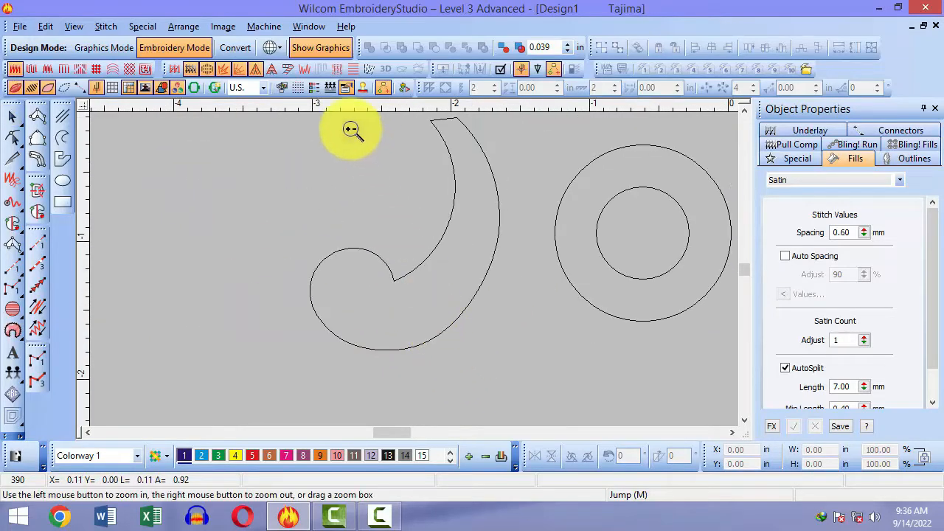
{"action": "left_click_drag", "start_coordinate": [348, 131], "coordinate": [457, 353]}
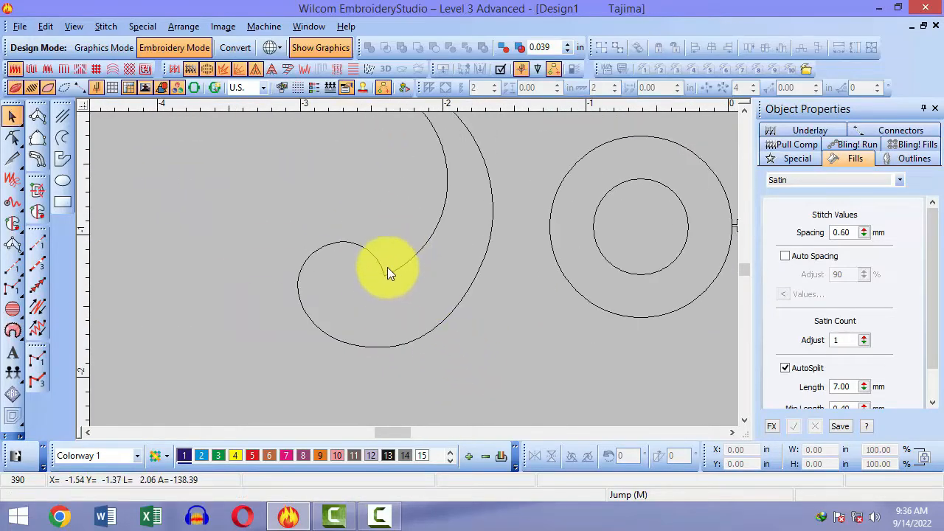
{"action": "scroll", "coordinate": [405, 335], "scroll_direction": "up", "scroll_amount": 1}
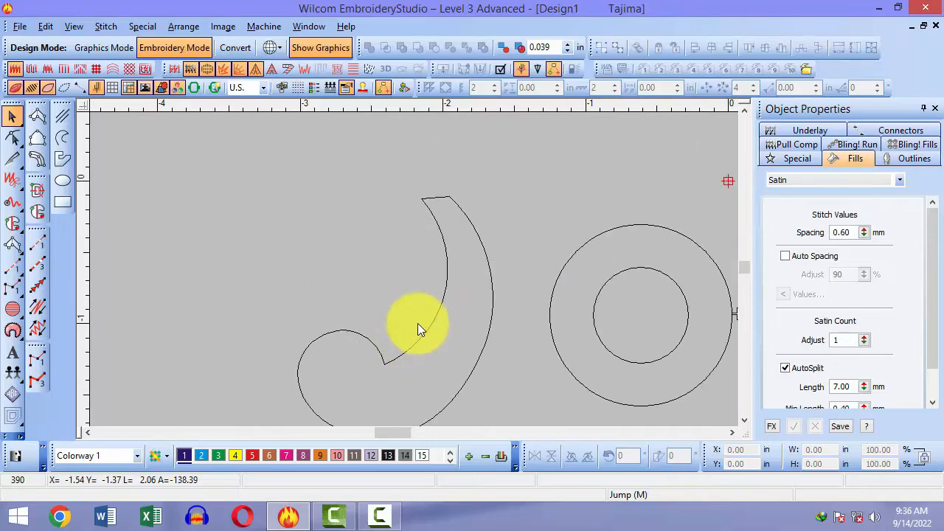
{"action": "key", "text": "space"}
{"action": "key", "text": "b"}
{"action": "left_click_drag", "start_coordinate": [391, 200], "coordinate": [480, 227]}
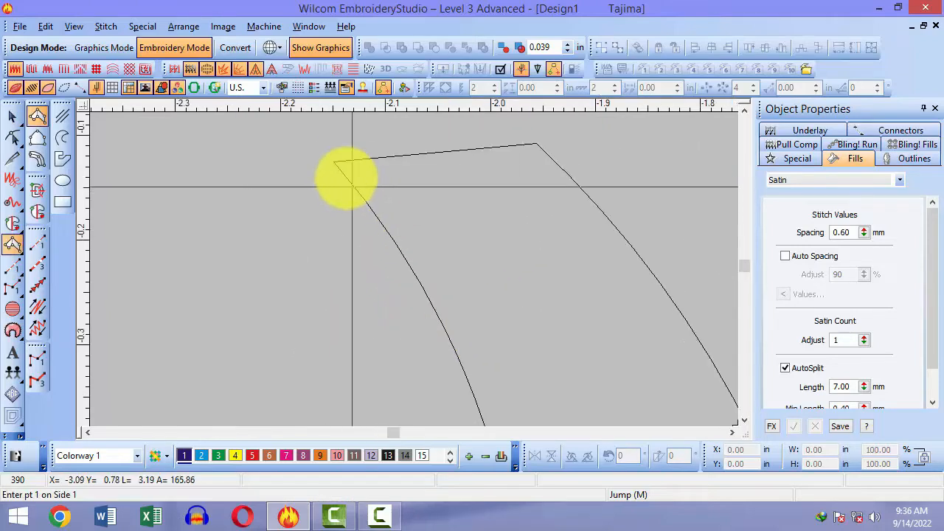
{"action": "left_click", "coordinate": [334, 162]}
{"action": "left_click", "coordinate": [537, 147]}
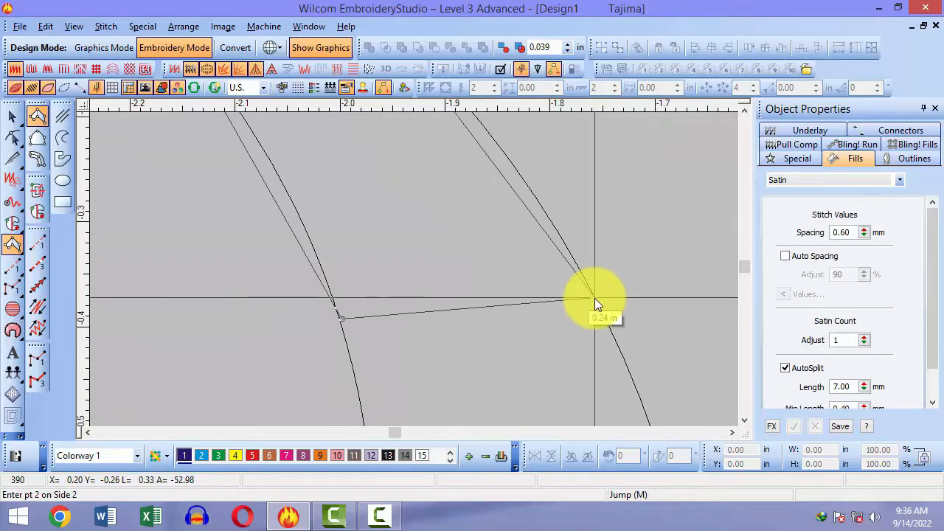
{"action": "left_click", "coordinate": [594, 298]}
Step: Add paired satin points along the hook's inner and outer edges
{"action": "key", "text": "shift+z"}
{"action": "key", "text": "shift+z"}
{"action": "key", "text": "shift+z"}
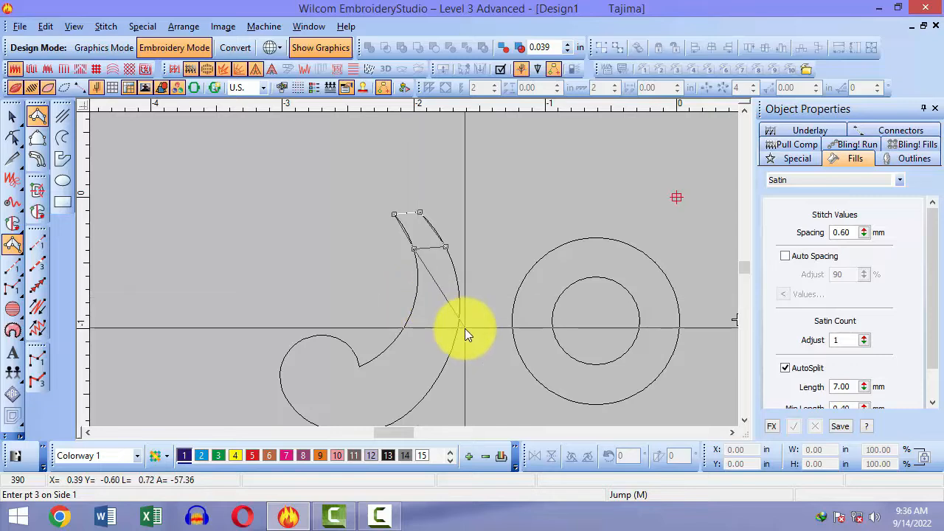
{"action": "key", "text": "b"}
{"action": "left_click_drag", "start_coordinate": [399, 215], "coordinate": [456, 274]}
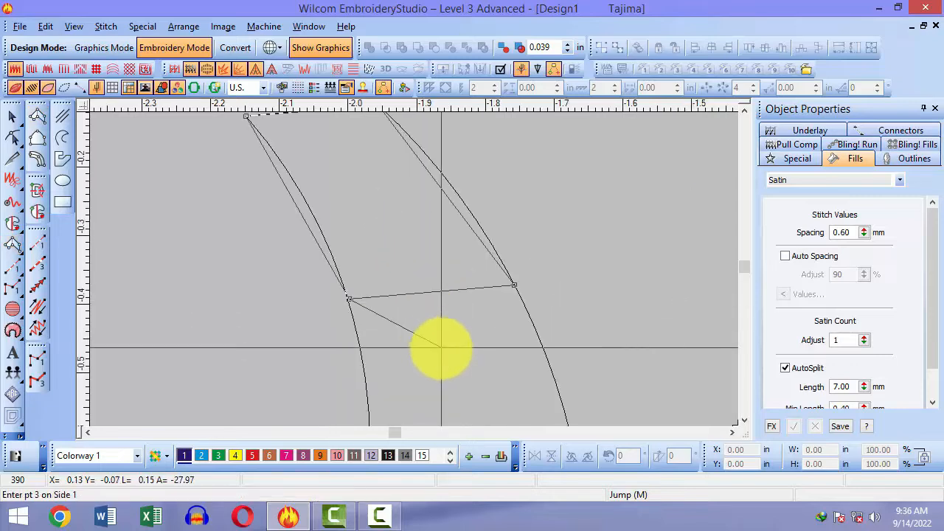
{"action": "key", "text": "shift+z"}
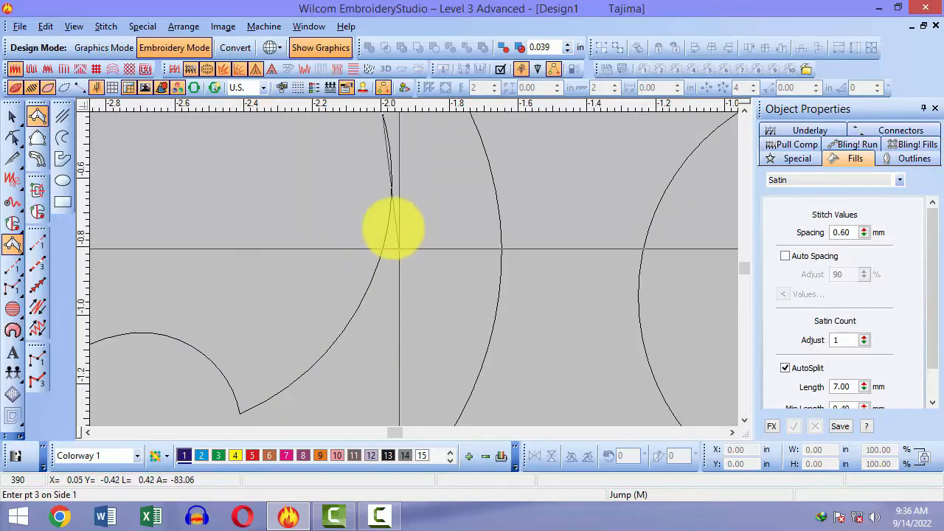
{"action": "left_click", "coordinate": [388, 221]}
{"action": "left_click", "coordinate": [500, 265]}
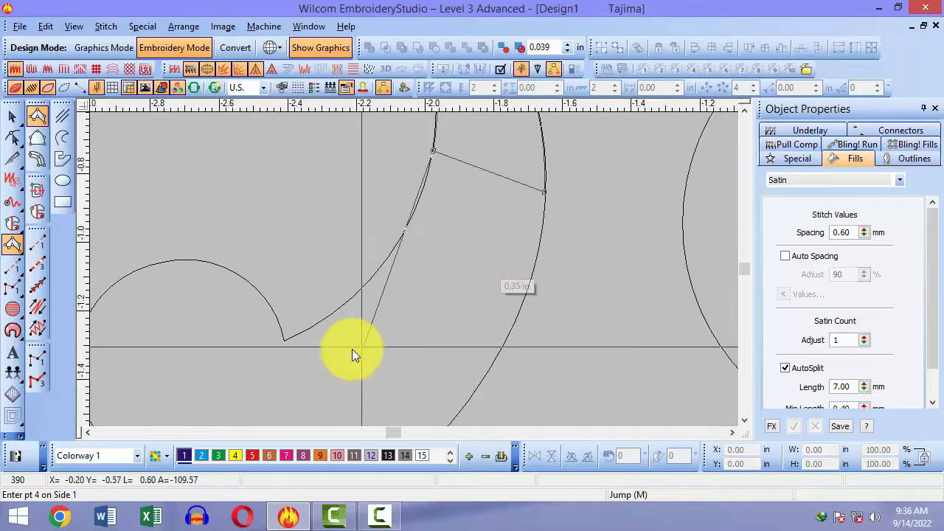
{"action": "left_click", "coordinate": [350, 301]}
{"action": "left_click", "coordinate": [493, 363]}
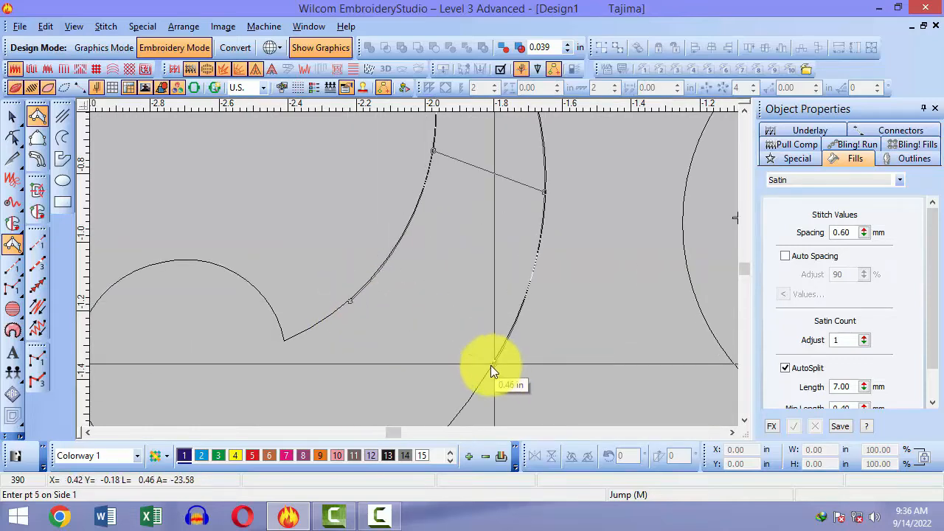
Step: Carry the satin points around the curl and finish the hook, reaching 906 stitches
{"action": "left_click", "coordinate": [283, 342]}
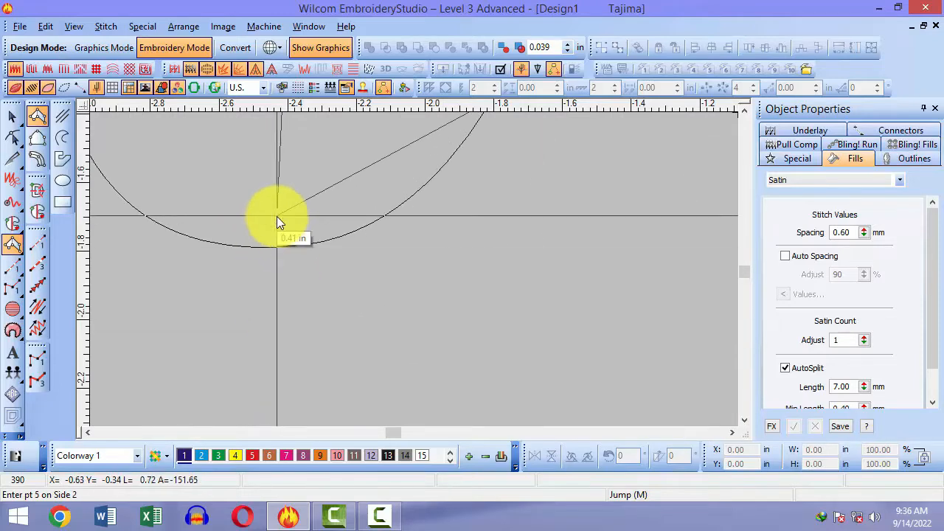
{"action": "left_click", "coordinate": [275, 247]}
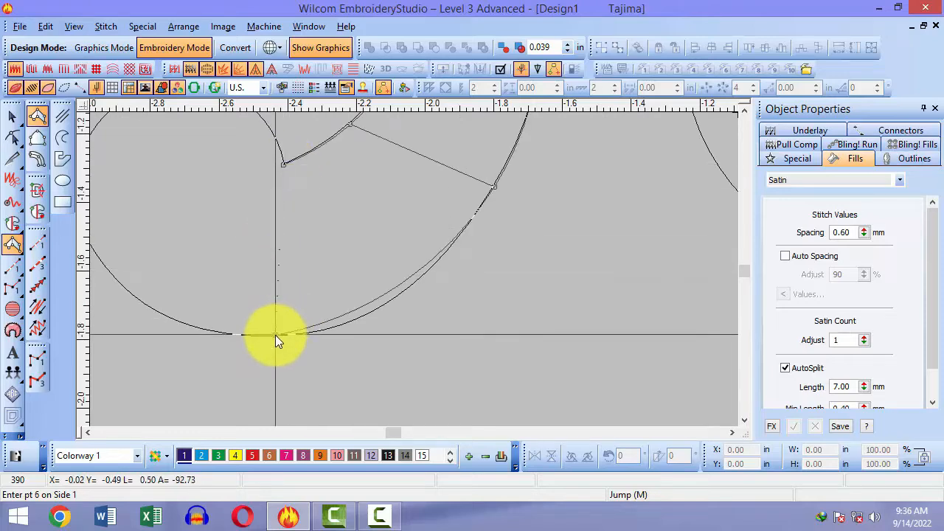
{"action": "left_click", "coordinate": [287, 163]}
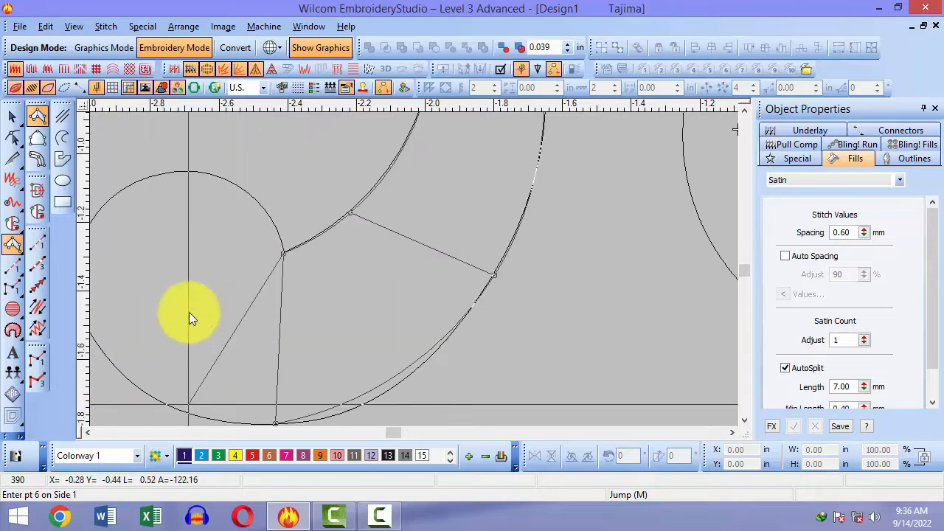
{"action": "left_click", "coordinate": [246, 193]}
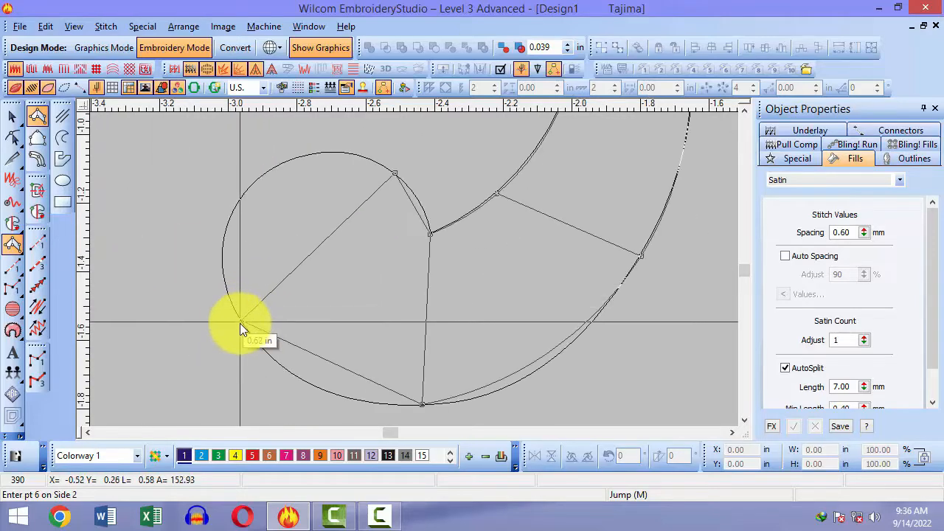
{"action": "left_click", "coordinate": [234, 306]}
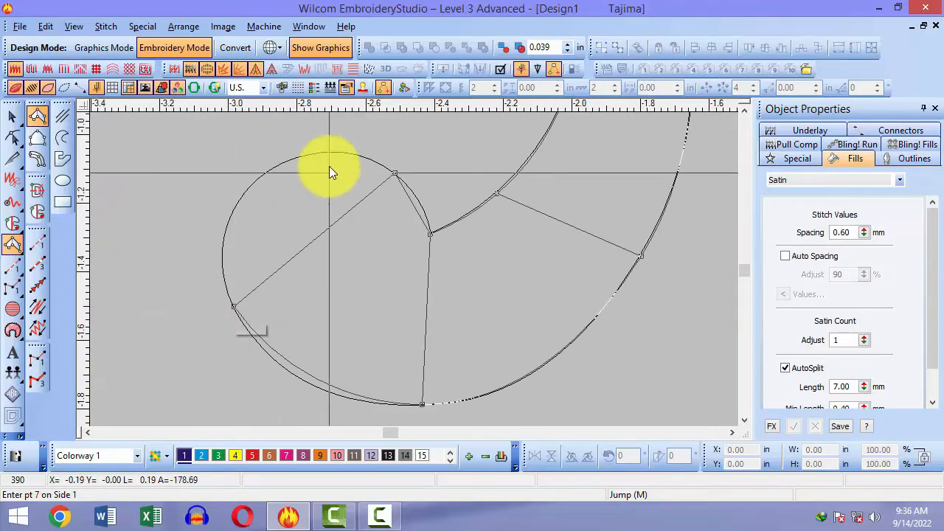
{"action": "left_click", "coordinate": [249, 193]}
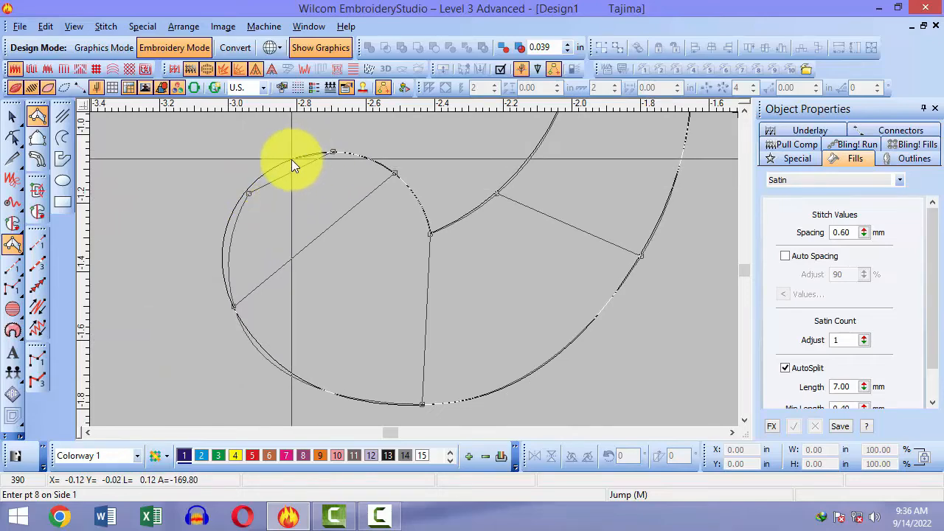
{"action": "left_click", "coordinate": [291, 159]}
{"action": "left_click", "coordinate": [275, 167]}
{"action": "key", "text": "Return"}
{"action": "scroll", "coordinate": [294, 179], "scroll_direction": "down", "scroll_amount": 3}
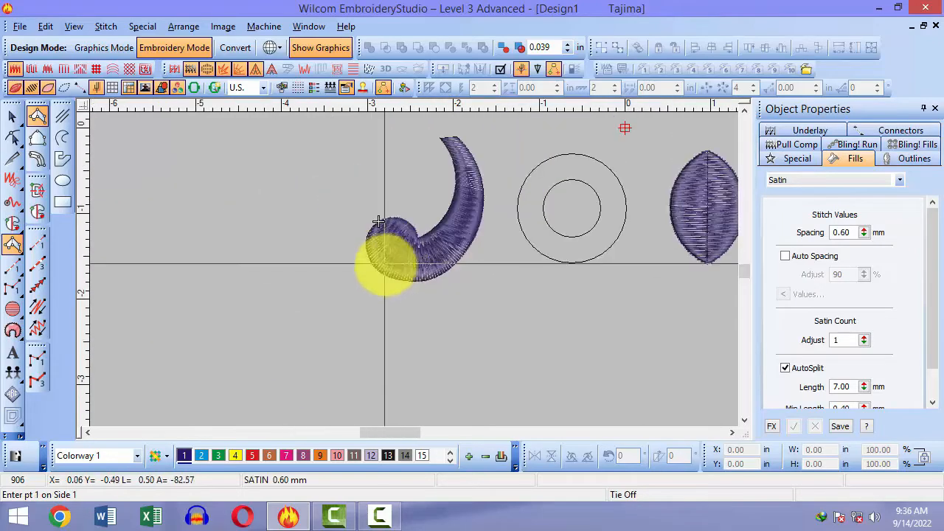
Step: Select the stitched hook and switch to Reshape mode
{"action": "key", "text": "Escape"}
{"action": "left_click", "coordinate": [411, 269]}
{"action": "key", "text": "b"}
{"action": "left_click_drag", "start_coordinate": [387, 190], "coordinate": [435, 279]}
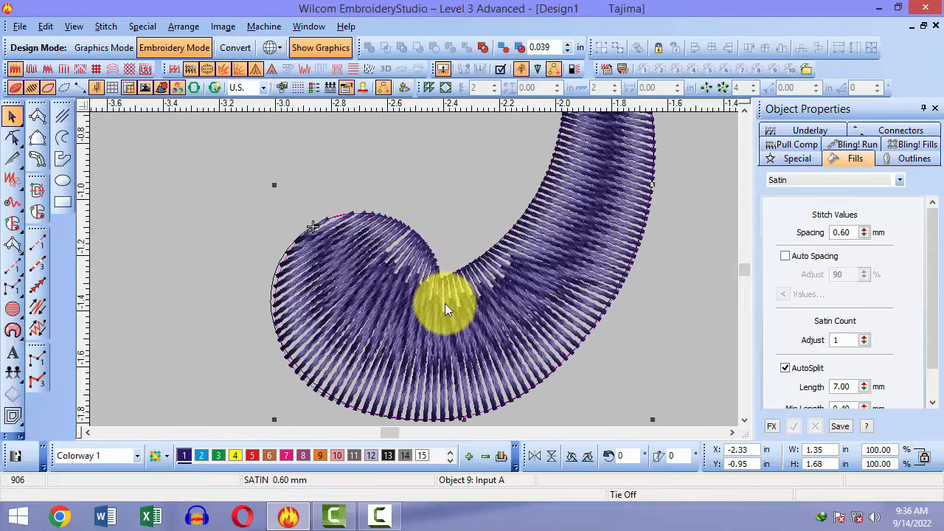
{"action": "key", "text": "shift+z"}
{"action": "key", "text": "h"}
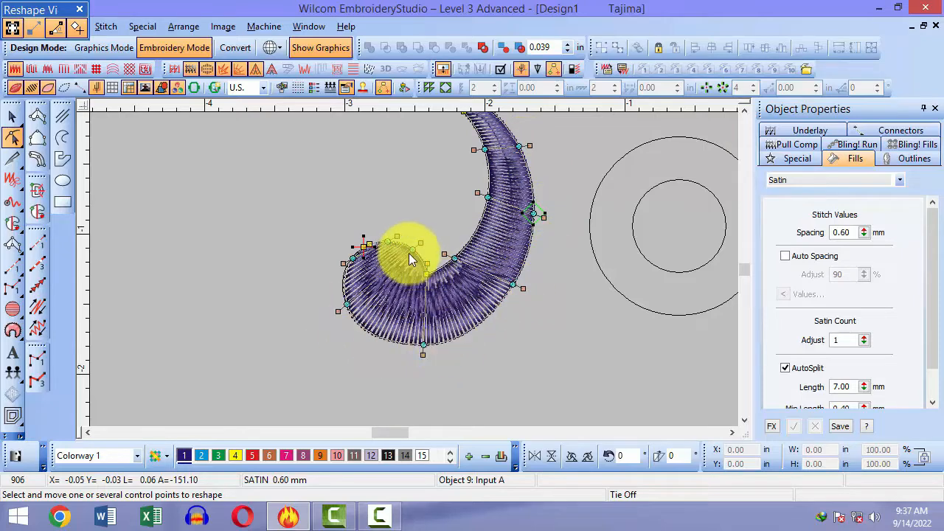
Step: Tilt the hook's stitch angle across the curl to about 40°, bringing the design to 917 stitches
{"action": "key", "text": "b"}
{"action": "left_click_drag", "start_coordinate": [404, 197], "coordinate": [453, 294]}
{"action": "scroll", "coordinate": [454, 293], "scroll_direction": "down", "scroll_amount": 3}
{"action": "key", "text": "shift+z"}
{"action": "key", "text": "shift+z"}
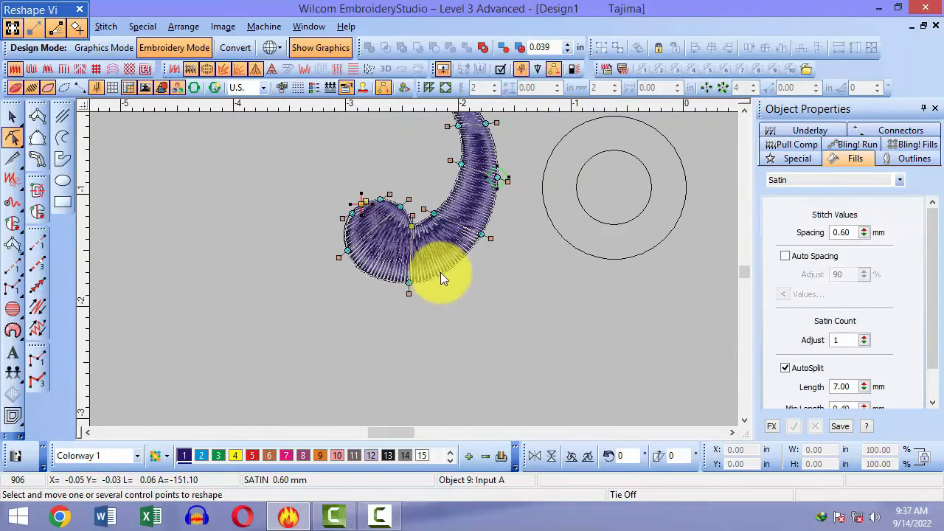
{"action": "key", "text": "b"}
{"action": "left_click_drag", "start_coordinate": [390, 194], "coordinate": [474, 254]}
{"action": "key", "text": "shift+z"}
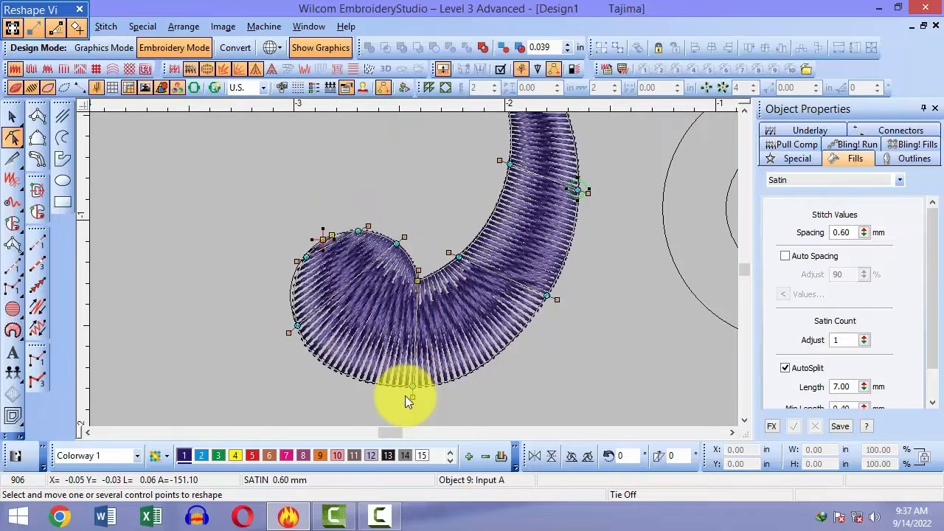
{"action": "left_click_drag", "start_coordinate": [412, 396], "coordinate": [389, 397]}
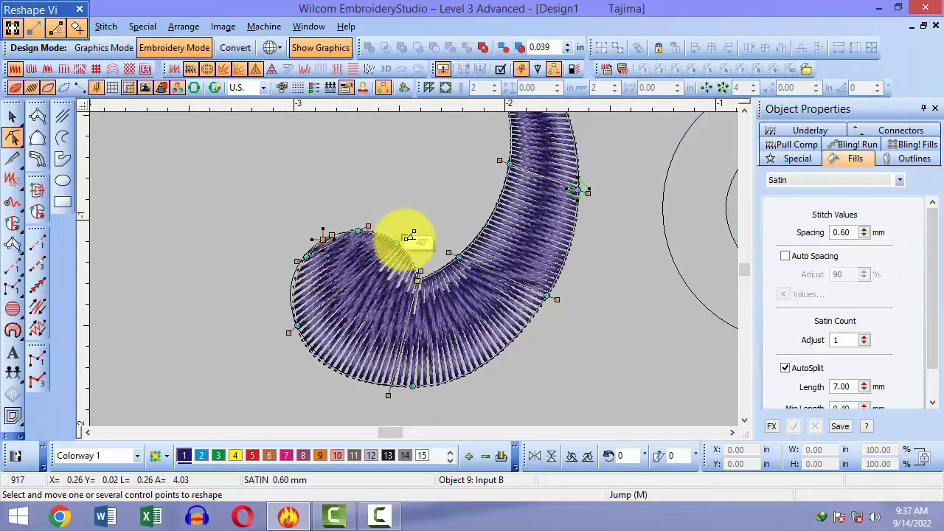
{"action": "left_click_drag", "start_coordinate": [405, 237], "coordinate": [402, 236]}
{"action": "key", "text": "Escape"}
{"action": "key", "text": "shift+z"}
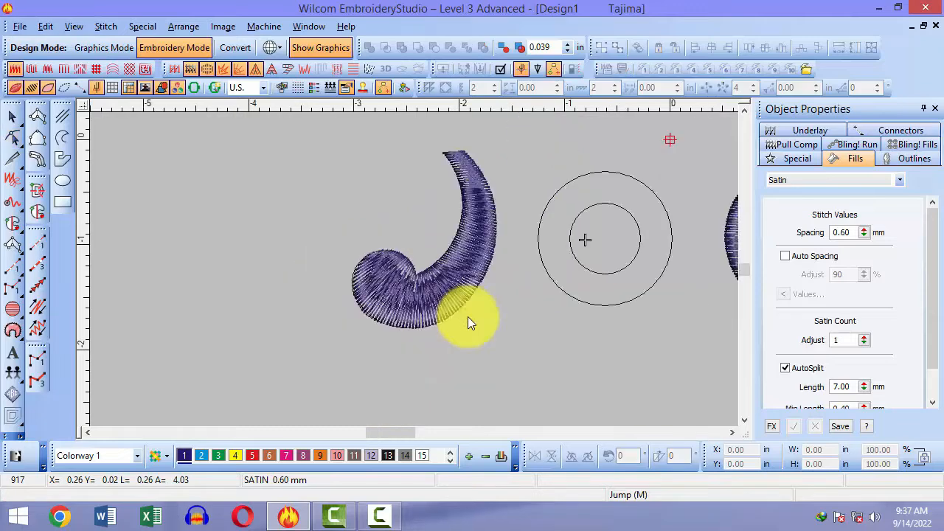
Step: Delete the satin stitching from the hook and the leaf
{"action": "key", "text": "shift+z"}
{"action": "key", "text": "b"}
{"action": "left_click_drag", "start_coordinate": [398, 189], "coordinate": [457, 296]}
{"action": "key", "text": "b"}
{"action": "left_click_drag", "start_coordinate": [410, 187], "coordinate": [462, 299]}
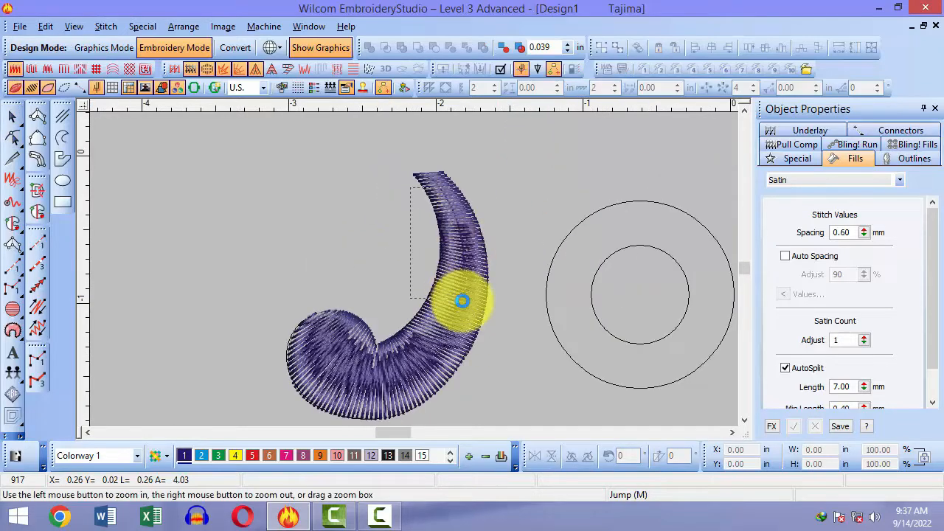
{"action": "left_click", "coordinate": [497, 310]}
{"action": "key", "text": "shift+z"}
{"action": "key", "text": "shift+z"}
{"action": "key", "text": "Delete"}
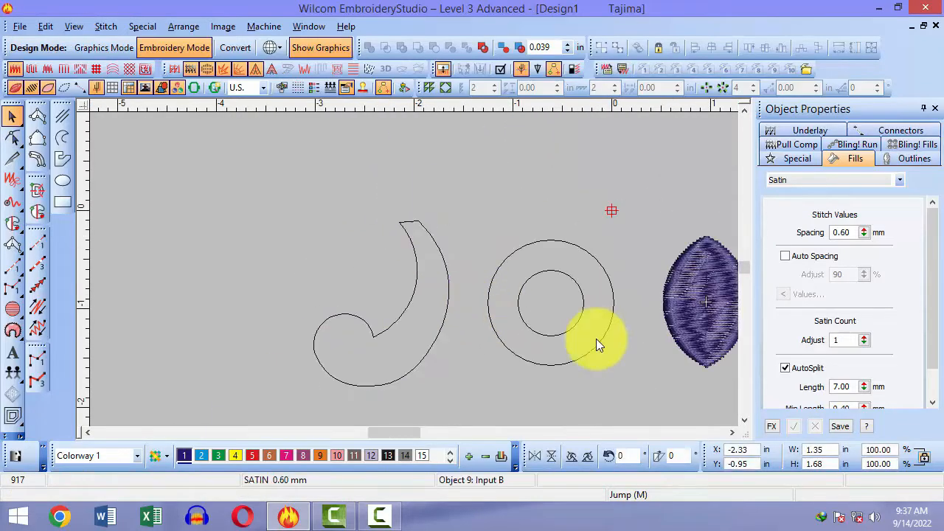
{"action": "left_click", "coordinate": [675, 324]}
{"action": "key", "text": "Delete"}
Step: Start a satin column at the leaf's top apex with its first point pair
{"action": "key", "text": "space"}
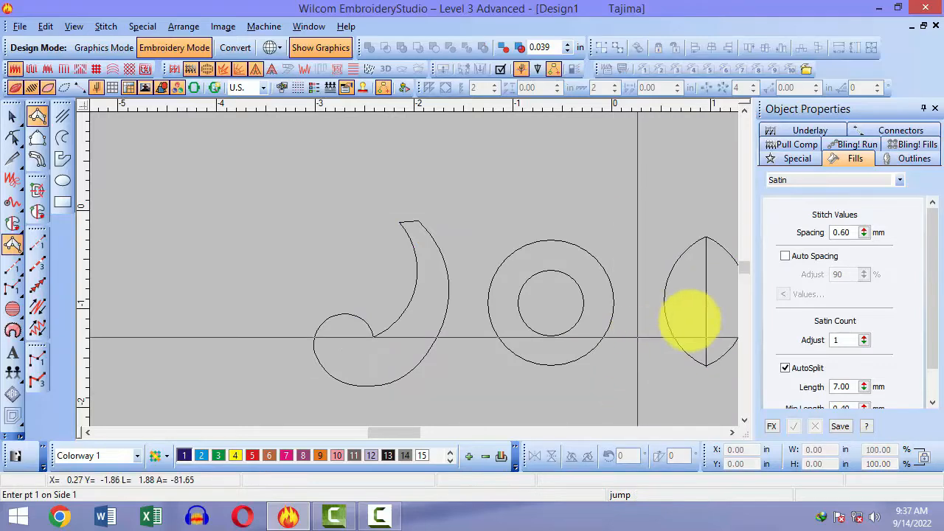
{"action": "key", "text": "b"}
{"action": "left_click_drag", "start_coordinate": [657, 207], "coordinate": [573, 292]}
{"action": "key", "text": "b"}
{"action": "left_click_drag", "start_coordinate": [387, 186], "coordinate": [474, 256]}
{"action": "scroll", "coordinate": [544, 256], "scroll_direction": "down", "scroll_amount": 1}
{"action": "key", "text": "b"}
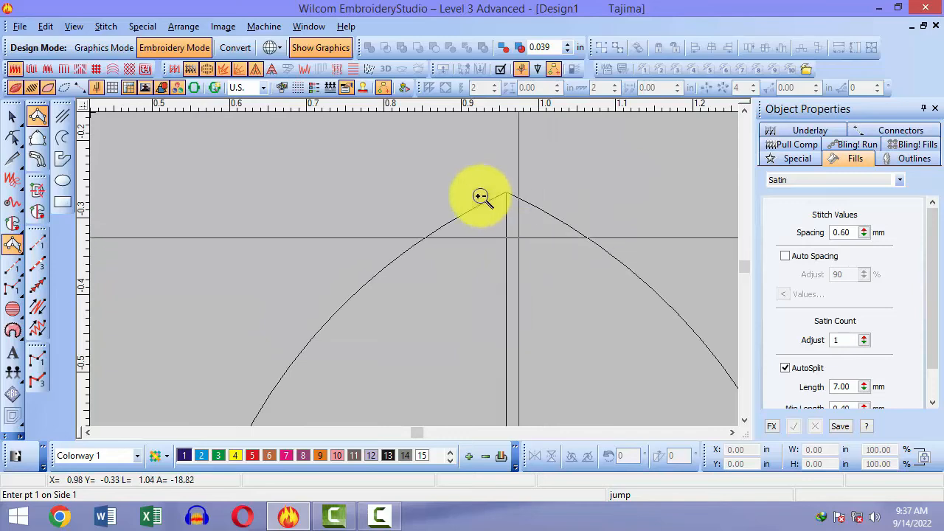
{"action": "left_click_drag", "start_coordinate": [461, 179], "coordinate": [540, 312]}
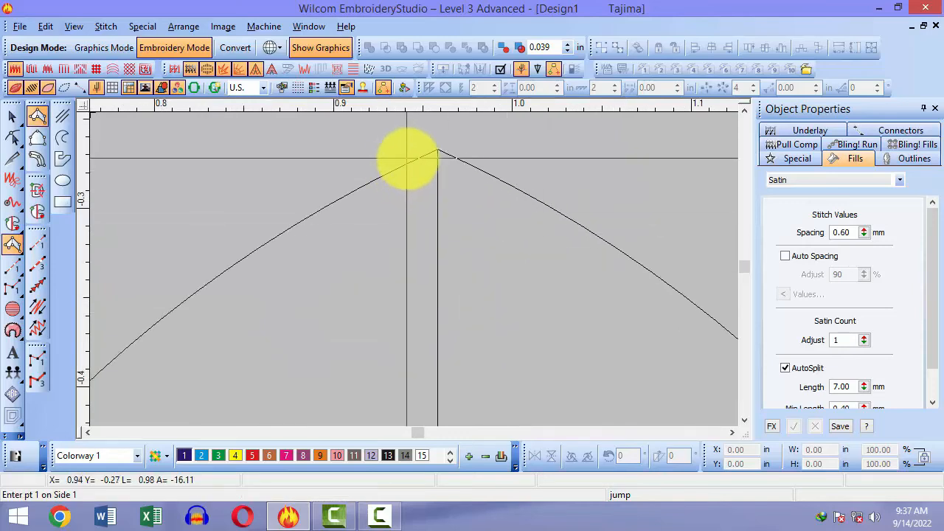
{"action": "left_click", "coordinate": [414, 160]}
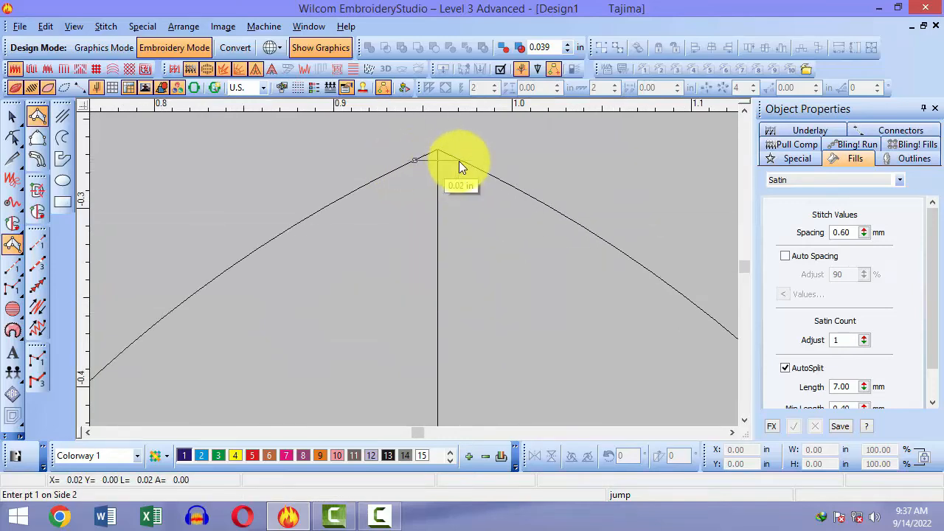
{"action": "left_click", "coordinate": [458, 160]}
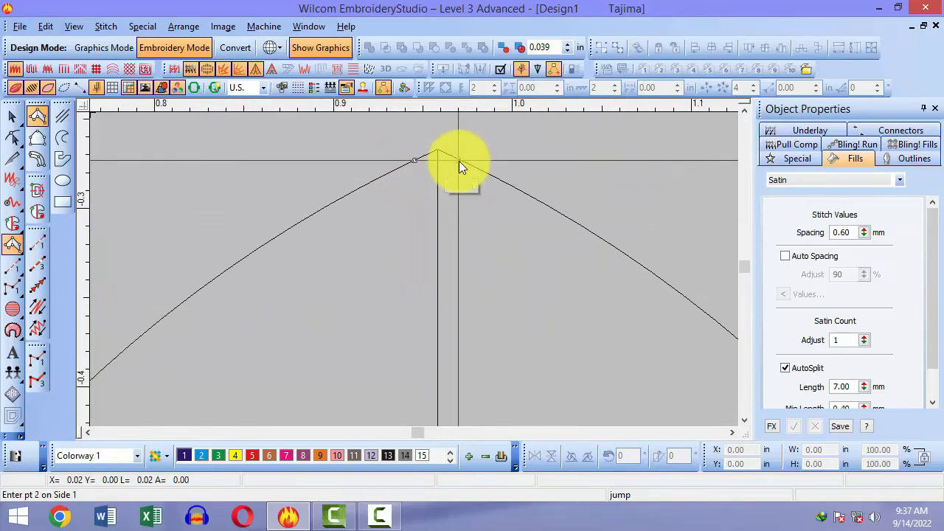
Step: Add column points down the leaf's left and right edges and finish the short satin column
{"action": "left_click", "coordinate": [290, 227]}
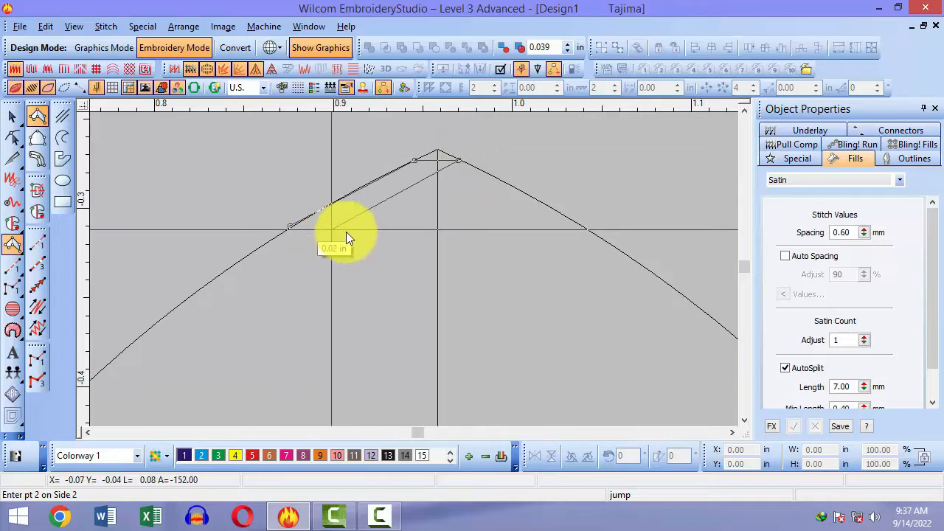
{"action": "left_click", "coordinate": [284, 228]}
{"action": "left_click", "coordinate": [127, 346]}
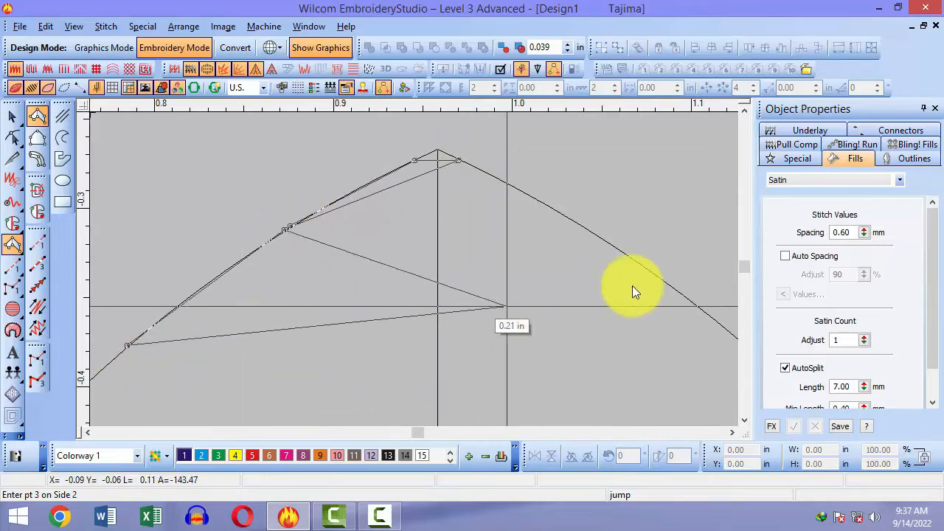
{"action": "left_click", "coordinate": [666, 282]}
{"action": "key", "text": "Return"}
{"action": "key", "text": "shift+z"}
{"action": "key", "text": "shift+z"}
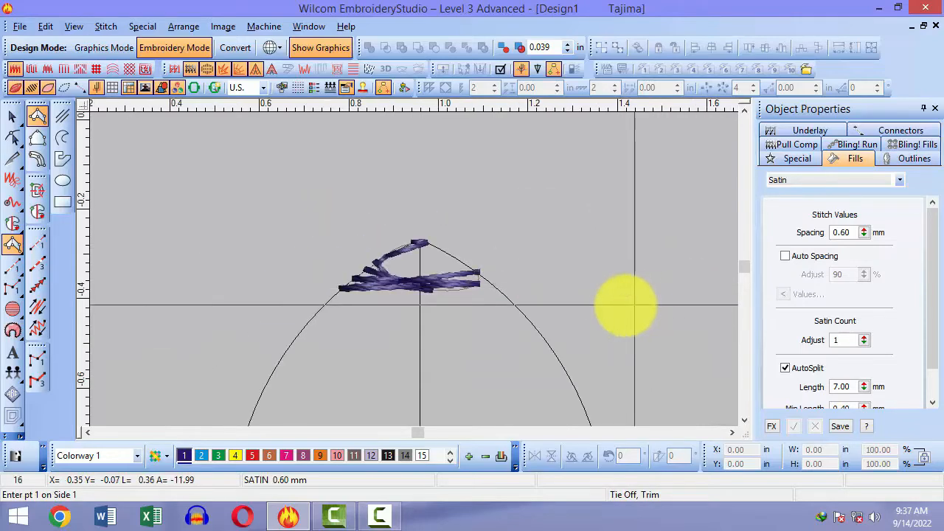
{"action": "key", "text": "Escape"}
{"action": "left_click", "coordinate": [460, 288]}
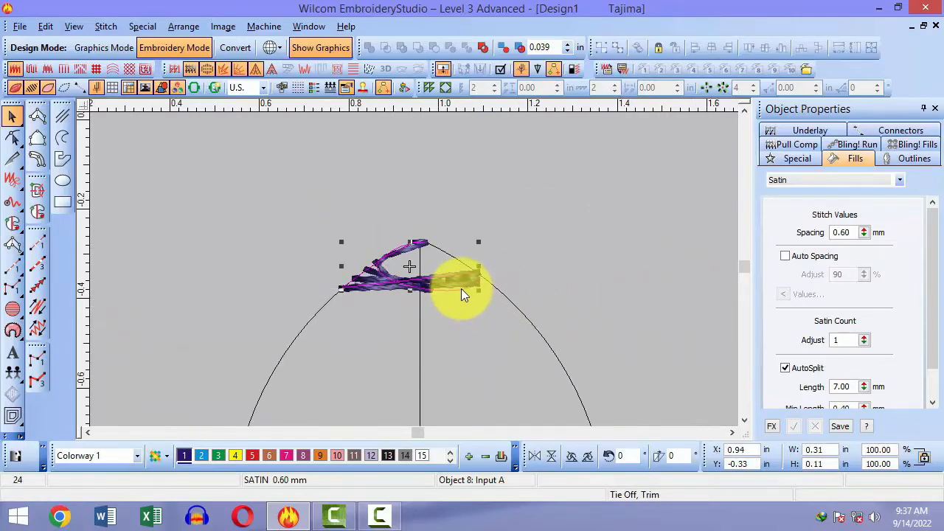
Step: Delete the faulty tip piece and start a new satin column at the leaf's top apex
{"action": "key", "text": "Delete"}
{"action": "key", "text": "a"}
{"action": "scroll", "coordinate": [420, 241], "scroll_direction": "up", "scroll_amount": 5}
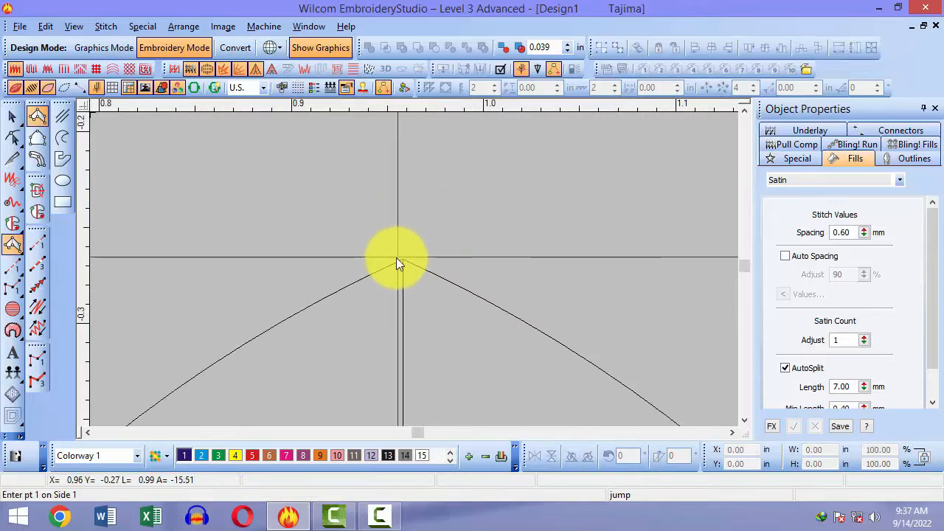
{"action": "left_click", "coordinate": [391, 263]}
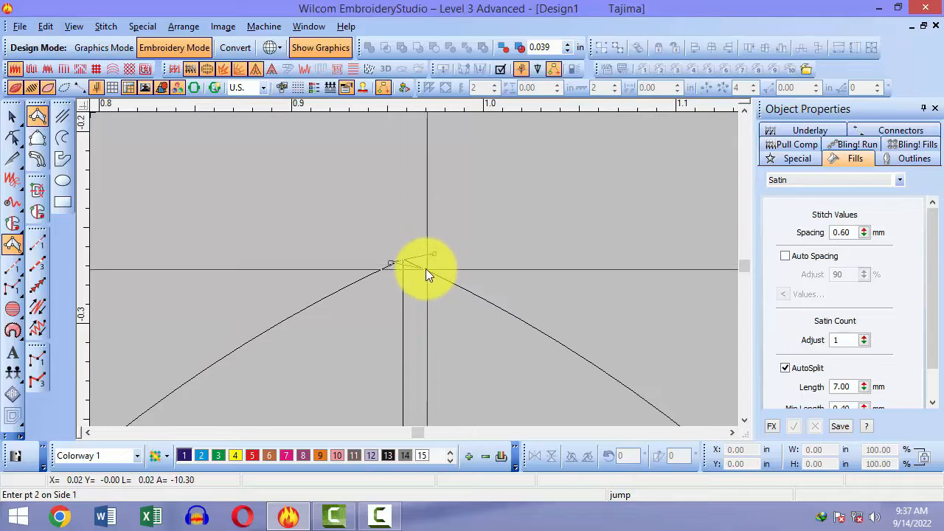
{"action": "key", "text": "Return"}
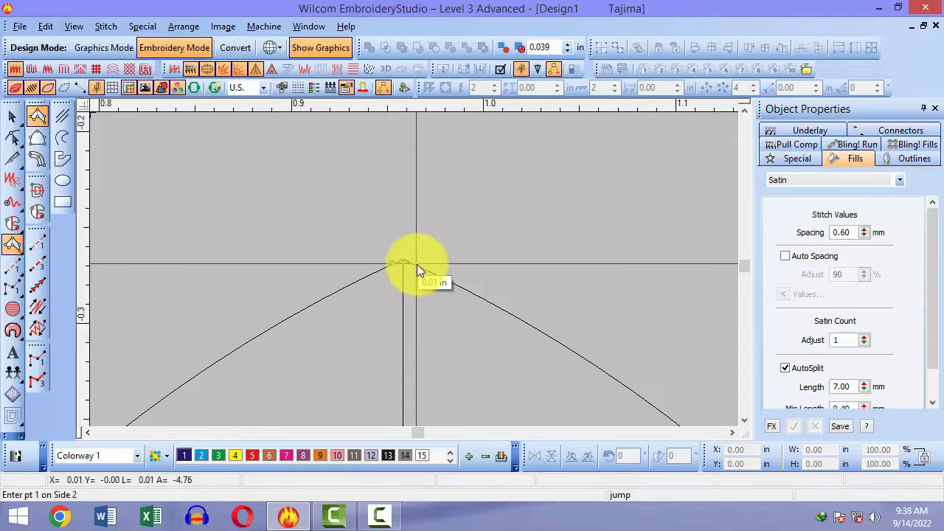
{"action": "left_click", "coordinate": [417, 264]}
{"action": "key", "text": "shift+z"}
{"action": "key", "text": "shift+z"}
{"action": "scroll", "coordinate": [354, 291], "scroll_direction": "down", "scroll_amount": 1}
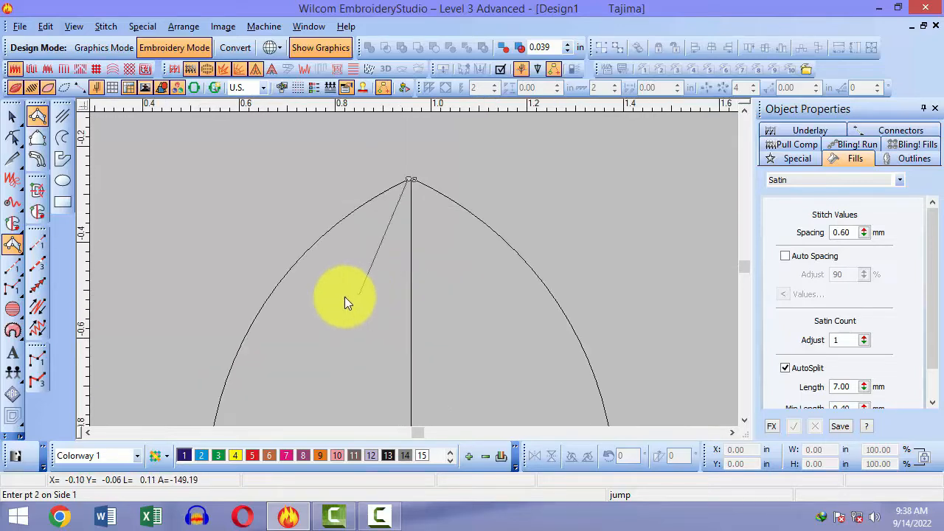
Step: Add paired points down both leaf curves and close the column at the bottom apex
{"action": "left_click", "coordinate": [277, 287]}
{"action": "left_click", "coordinate": [551, 297]}
{"action": "scroll", "coordinate": [516, 306], "scroll_direction": "down", "scroll_amount": 3}
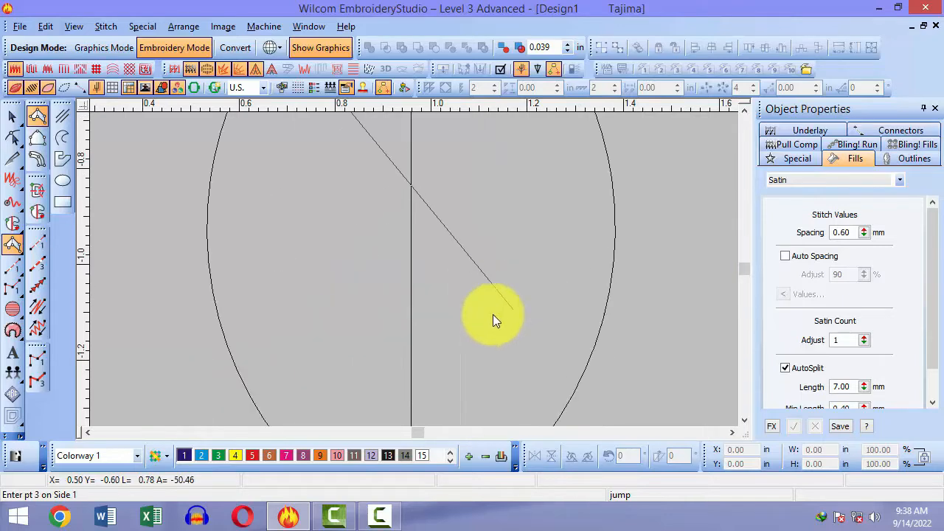
{"action": "left_click", "coordinate": [215, 290]}
{"action": "left_click", "coordinate": [607, 290]}
{"action": "scroll", "coordinate": [590, 309], "scroll_direction": "down", "scroll_amount": 3}
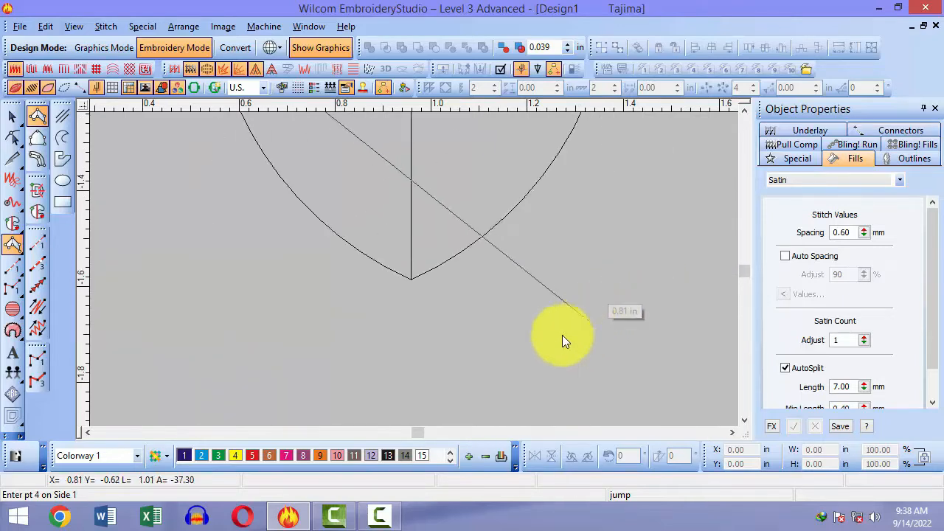
{"action": "left_click", "coordinate": [417, 280]}
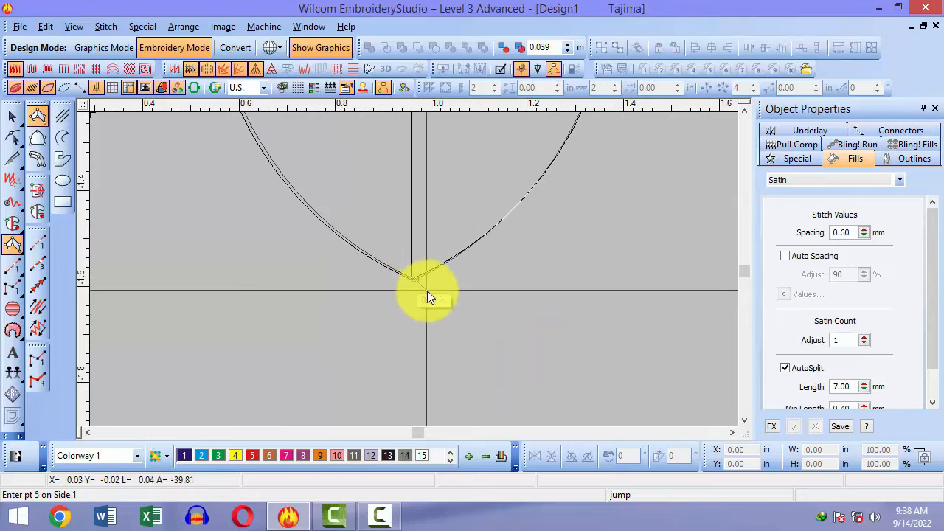
{"action": "key", "text": "Return"}
Step: View the finished 365-stitch satin leaf, then select and delete its stitching
{"action": "scroll", "coordinate": [425, 288], "scroll_direction": "down", "scroll_amount": 2}
{"action": "scroll", "coordinate": [425, 287], "scroll_direction": "up", "scroll_amount": 2}
{"action": "key", "text": "Escape"}
{"action": "scroll", "coordinate": [426, 287], "scroll_direction": "down", "scroll_amount": 1}
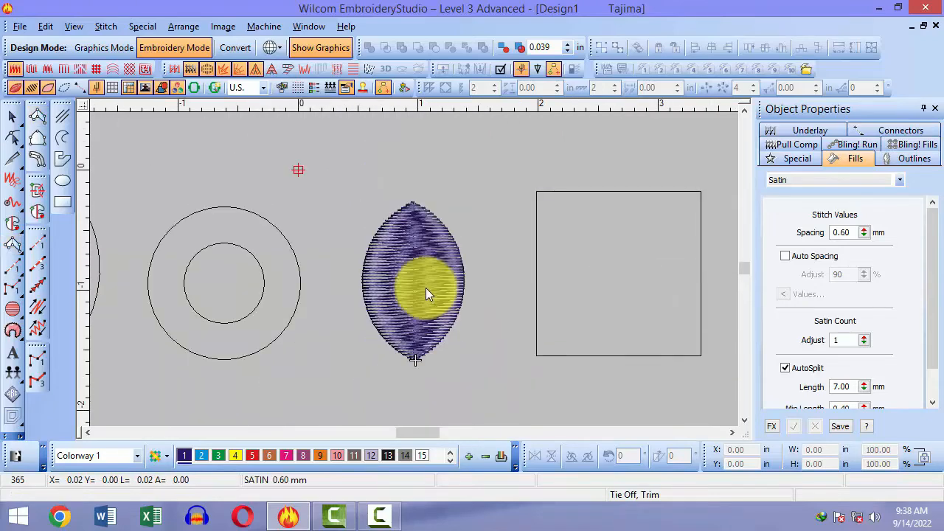
{"action": "key", "text": "ctrl+a"}
{"action": "key", "text": "Delete"}
Step: Fit the four outline shapes in view, check the square up close, and pick Complex Fill at 60°
{"action": "key", "text": "0"}
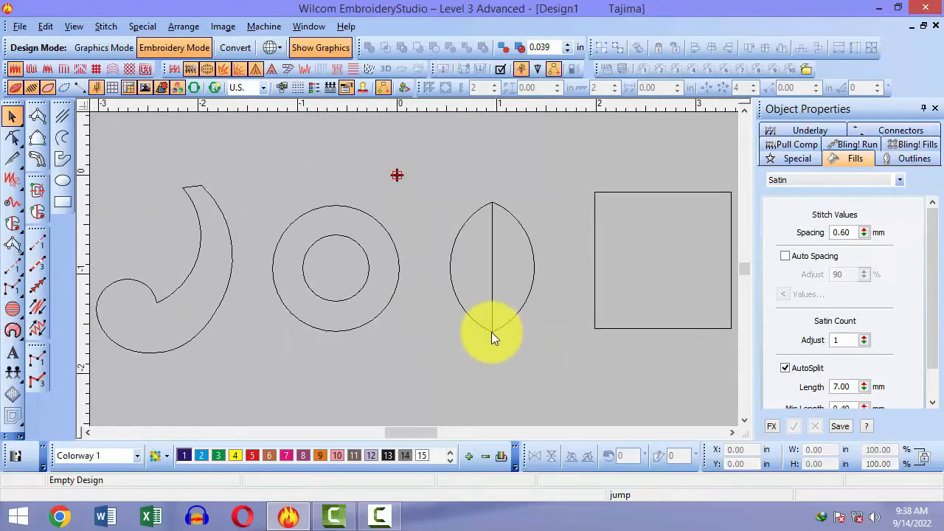
{"action": "key", "text": "z"}
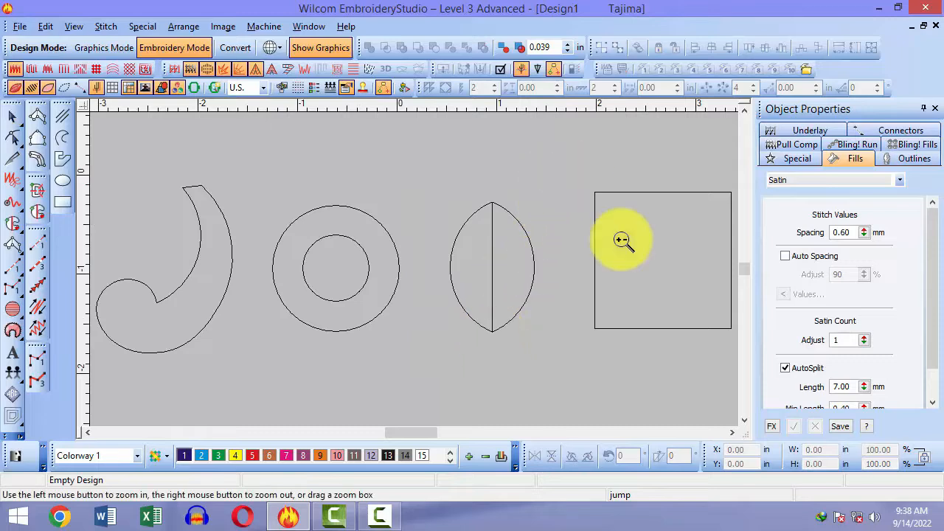
{"action": "left_click", "coordinate": [621, 242]}
{"action": "key", "text": "0"}
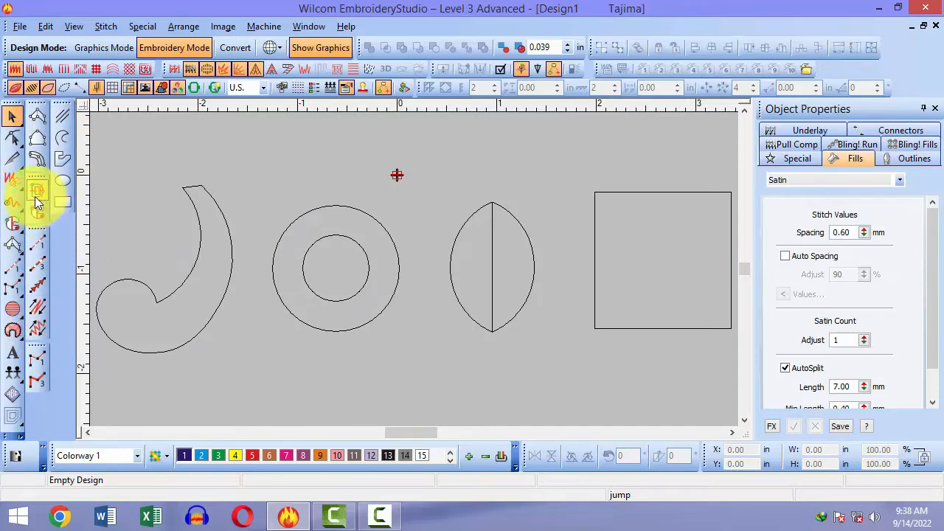
{"action": "left_click", "coordinate": [44, 211]}
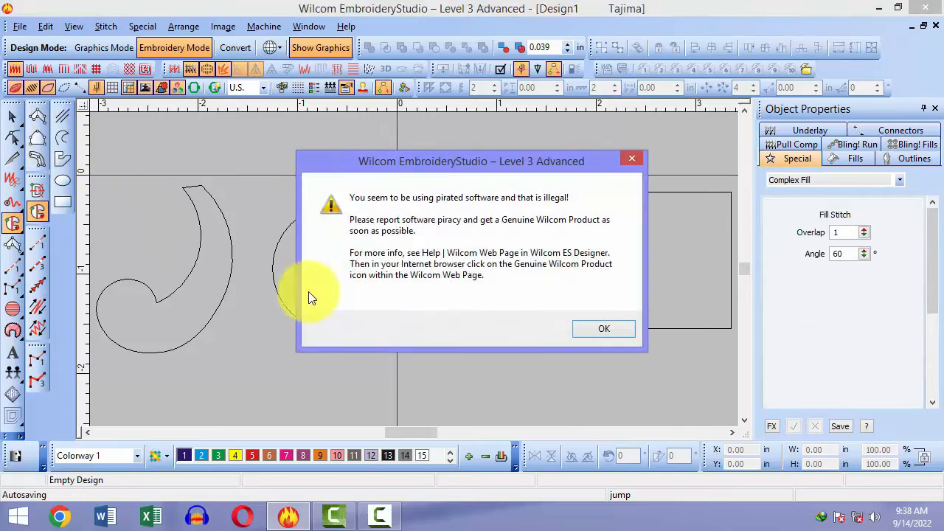
Step: Dismiss the licence warning, zoom onto the hook's top end, and place its two top corner points
{"action": "left_click", "coordinate": [600, 324]}
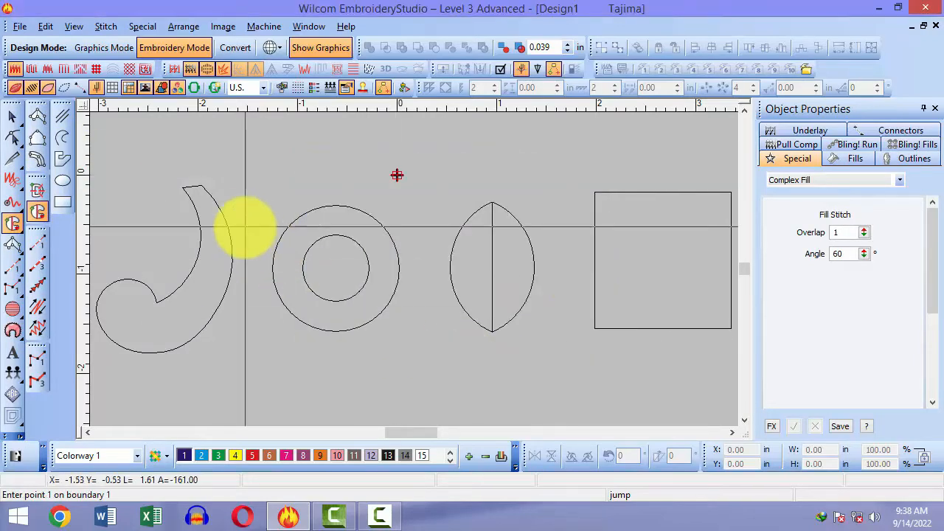
{"action": "key", "text": "b"}
{"action": "left_click_drag", "start_coordinate": [165, 173], "coordinate": [288, 250]}
{"action": "key", "text": "b"}
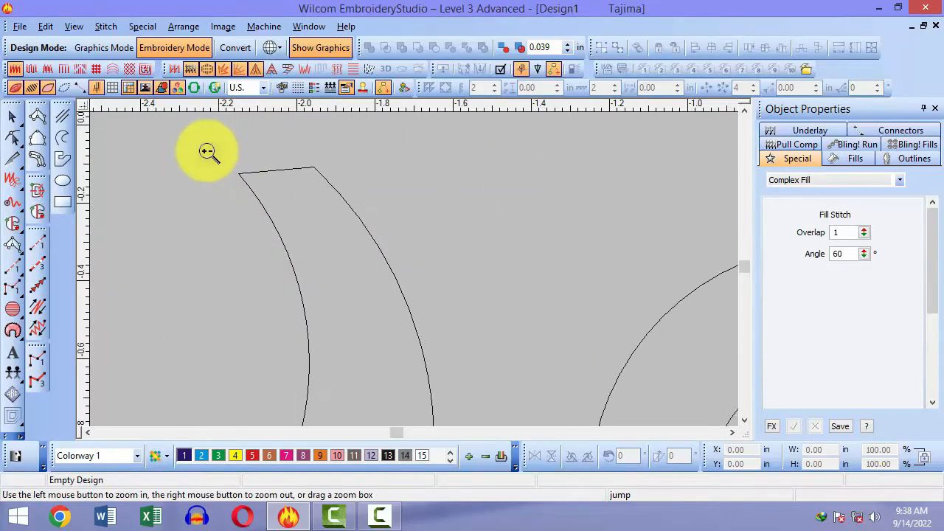
{"action": "left_click_drag", "start_coordinate": [208, 151], "coordinate": [307, 240]}
{"action": "left_click", "coordinate": [351, 197]}
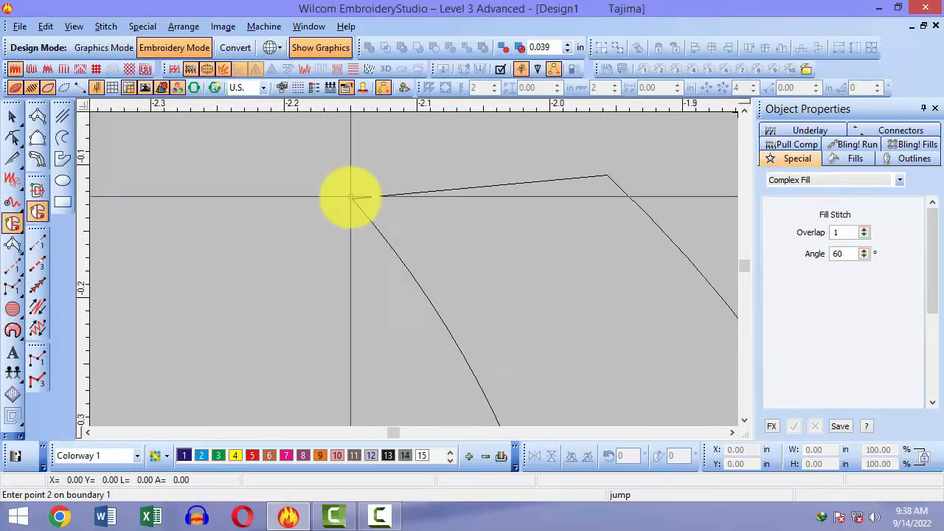
{"action": "left_click", "coordinate": [609, 174]}
Step: Add curve points along the hook's outer edge near its tip
{"action": "key", "text": "shift+z"}
{"action": "key", "text": "shift+z"}
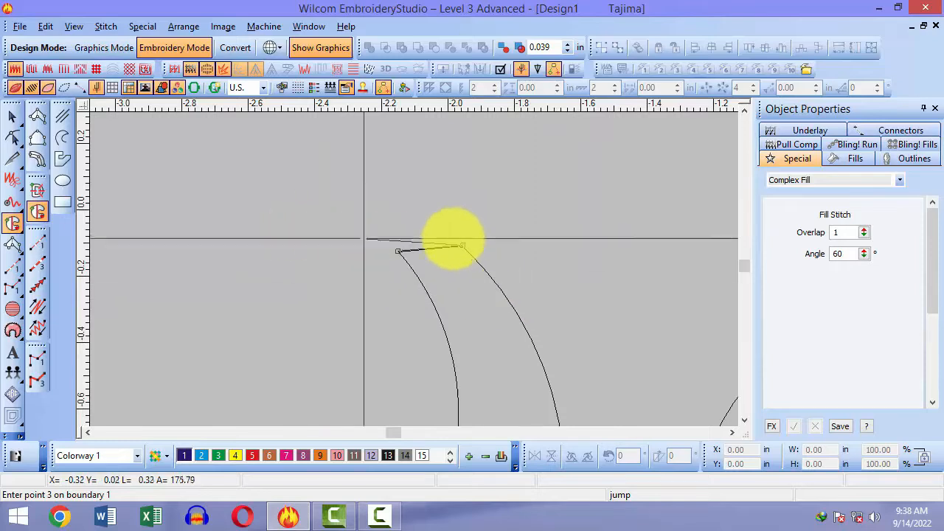
{"action": "key", "text": "b"}
{"action": "left_click_drag", "start_coordinate": [442, 233], "coordinate": [493, 265]}
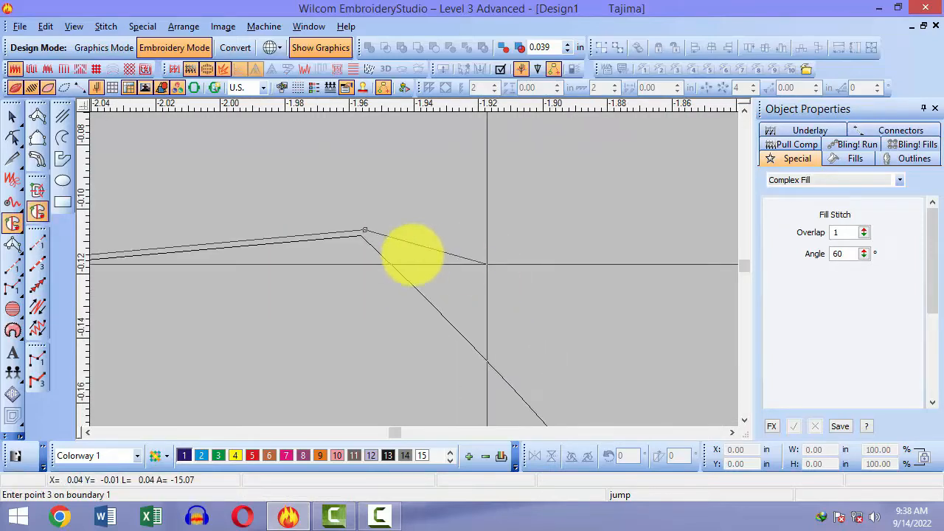
{"action": "scroll", "coordinate": [369, 246], "scroll_direction": "down", "scroll_amount": 2}
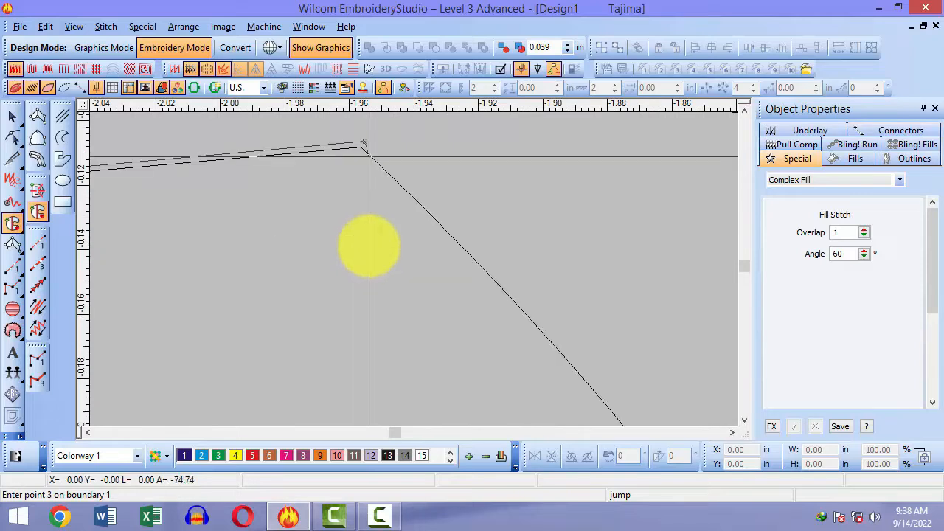
{"action": "key", "text": "shift+z"}
{"action": "right_click", "coordinate": [558, 351]}
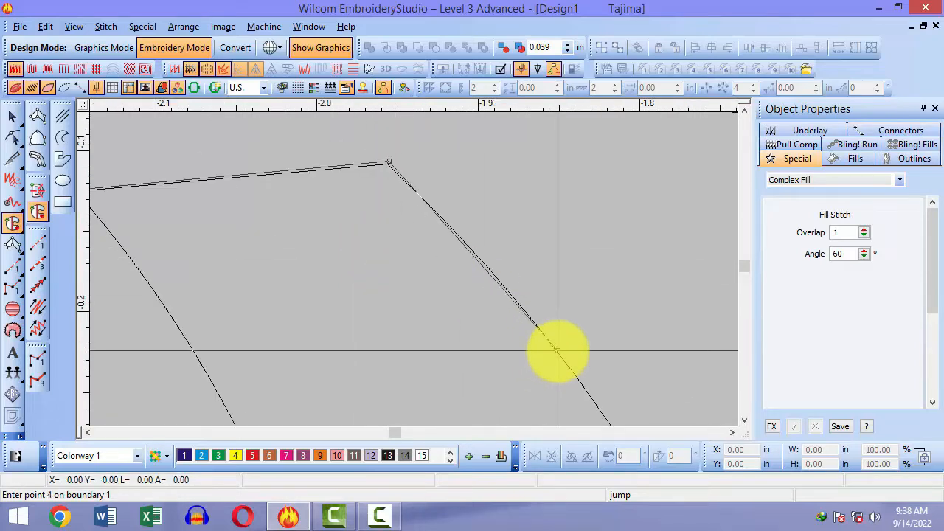
{"action": "key", "text": "shift+z"}
{"action": "scroll", "coordinate": [568, 343], "scroll_direction": "down", "scroll_amount": 4}
Step: Continue curve points around the hook's bottom curve and base
{"action": "right_click", "coordinate": [548, 320]}
{"action": "scroll", "coordinate": [549, 335], "scroll_direction": "down", "scroll_amount": 1}
{"action": "key", "text": "shift+z"}
{"action": "scroll", "coordinate": [538, 340], "scroll_direction": "down", "scroll_amount": 3}
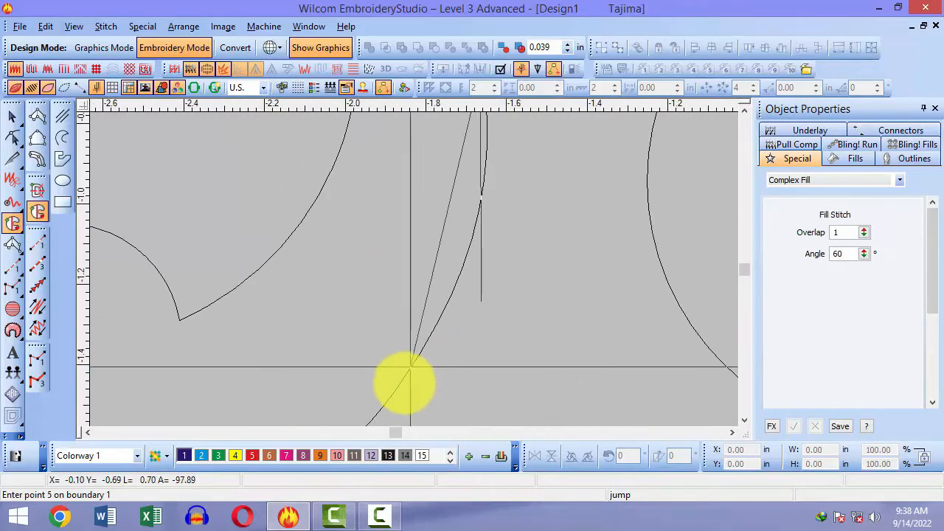
{"action": "right_click", "coordinate": [405, 388]}
{"action": "scroll", "coordinate": [127, 303], "scroll_direction": "down", "scroll_amount": 3}
{"action": "right_click", "coordinate": [139, 268]}
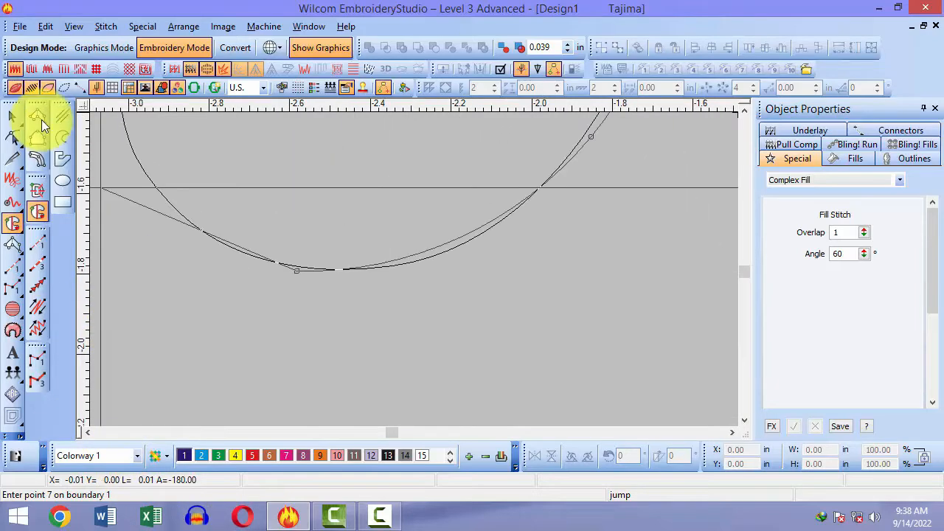
{"action": "right_click", "coordinate": [140, 159]}
Step: Trace the round end and inner curve, close the boundary, and generate the 60° purple fill
{"action": "scroll", "coordinate": [174, 239], "scroll_direction": "up", "scroll_amount": 2}
{"action": "scroll", "coordinate": [174, 239], "scroll_direction": "up", "scroll_amount": 2}
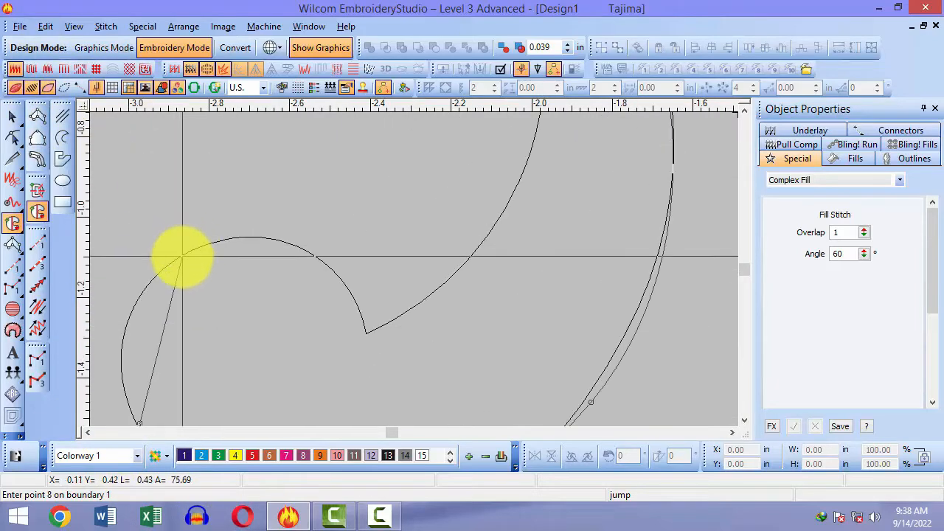
{"action": "right_click", "coordinate": [182, 256]}
{"action": "right_click", "coordinate": [292, 254]}
{"action": "left_click", "coordinate": [365, 333]}
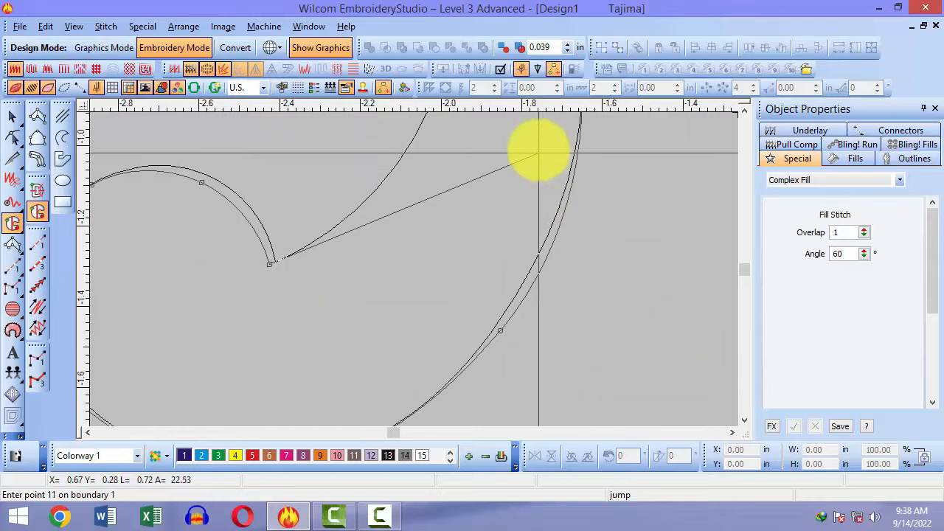
{"action": "right_click", "coordinate": [386, 180]}
{"action": "right_click", "coordinate": [396, 219]}
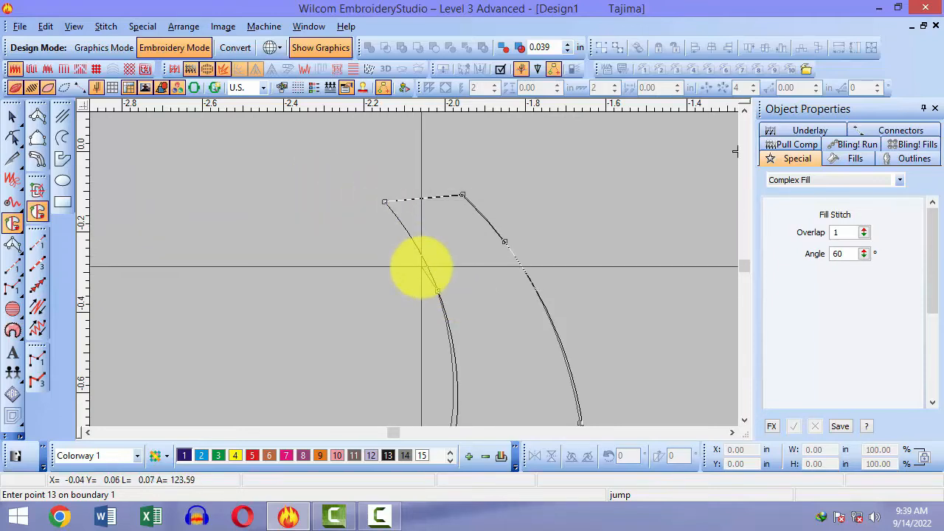
{"action": "key", "text": "Return"}
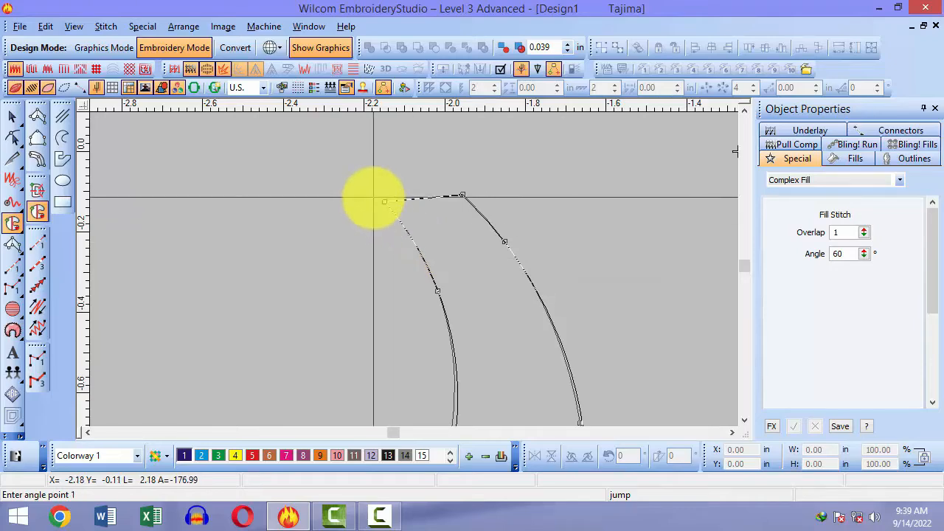
{"action": "key", "text": "Return"}
{"action": "scroll", "coordinate": [373, 198], "scroll_direction": "down", "scroll_amount": 3}
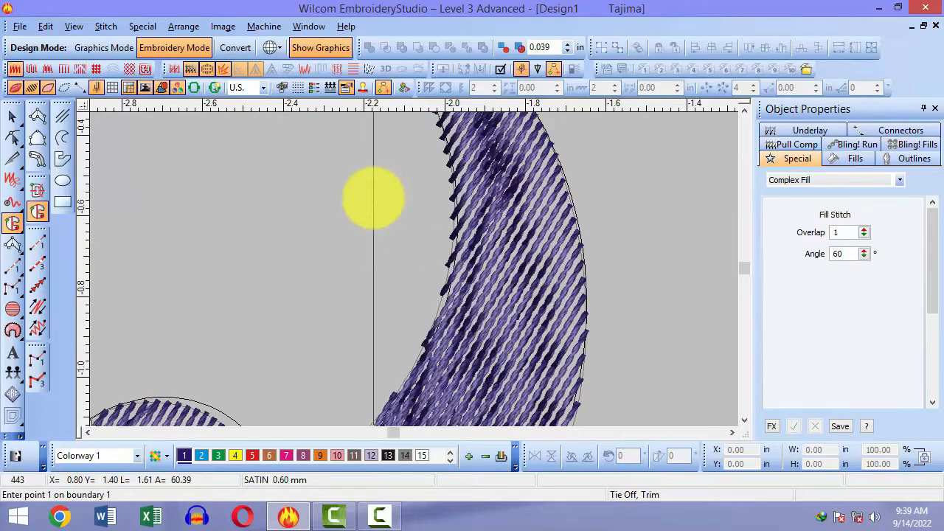
Step: Check the new hook fill by selecting it, then zoom in on the filled hook
{"action": "key", "text": "shift+z"}
{"action": "key", "text": "shift+z"}
{"action": "key", "text": "Escape"}
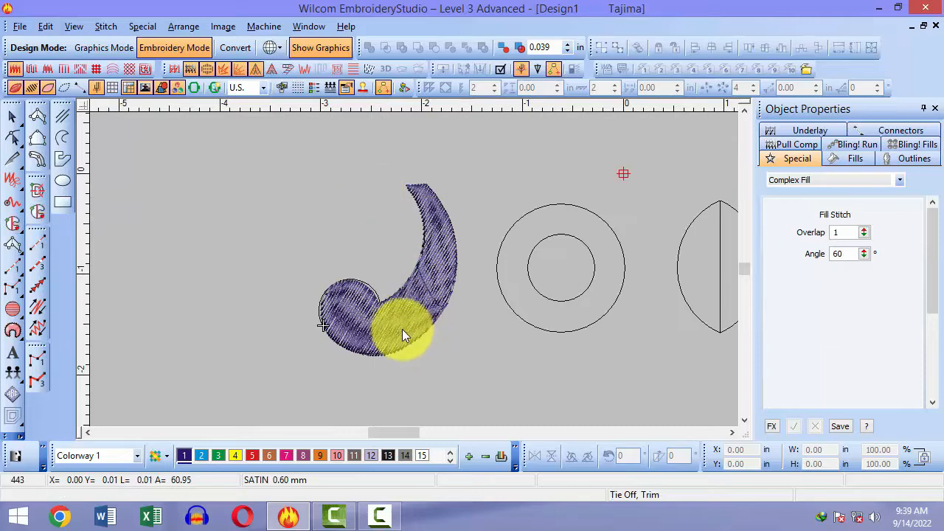
{"action": "left_click", "coordinate": [402, 329]}
{"action": "left_click", "coordinate": [440, 379]}
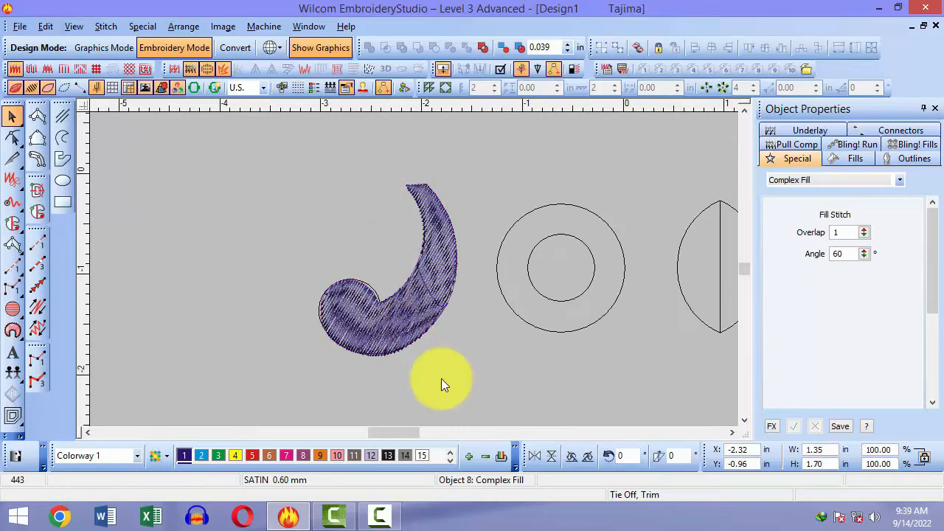
{"action": "left_click", "coordinate": [394, 323]}
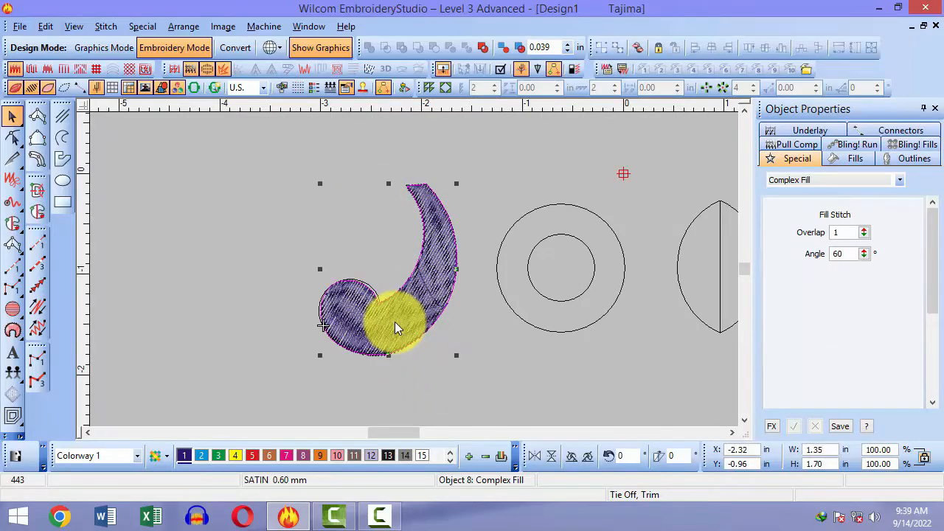
{"action": "left_click", "coordinate": [456, 384]}
{"action": "left_click", "coordinate": [417, 220]}
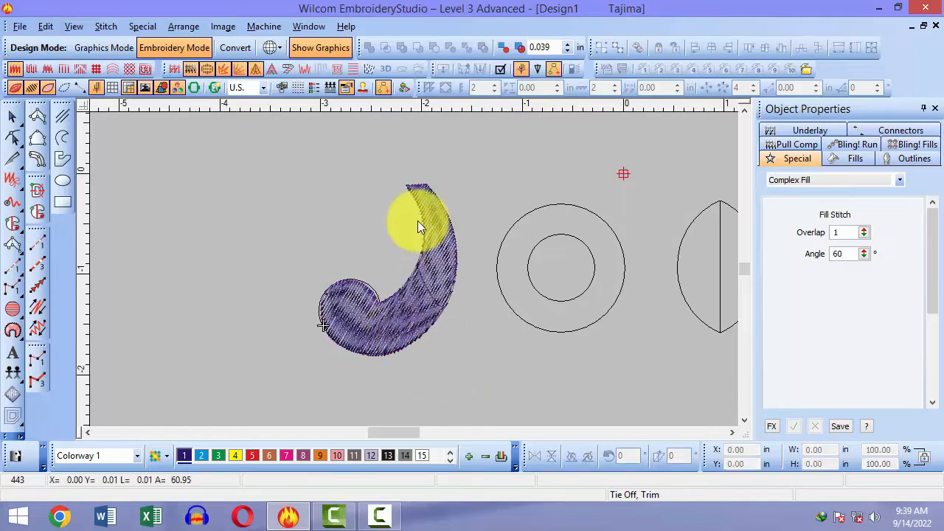
{"action": "key", "text": "z"}
{"action": "left_click_drag", "start_coordinate": [328, 195], "coordinate": [517, 368]}
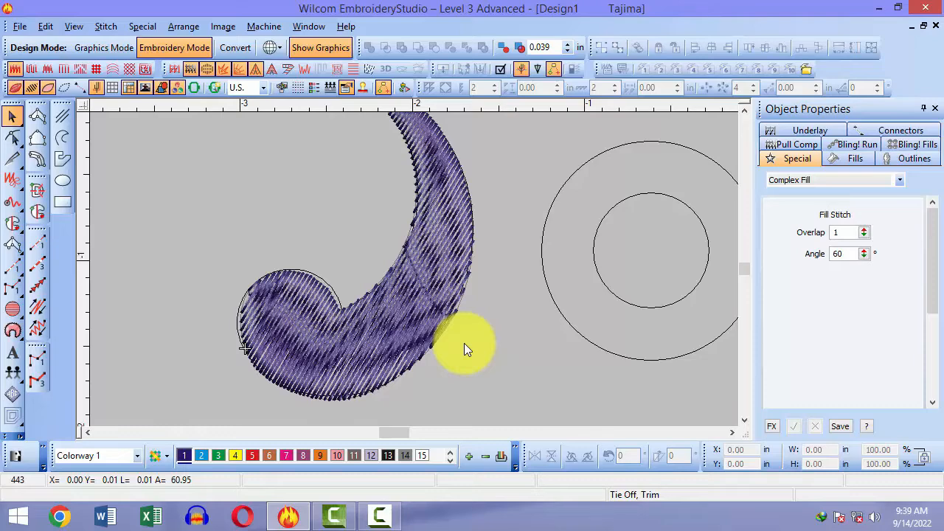
{"action": "scroll", "coordinate": [463, 343], "scroll_direction": "up", "scroll_amount": 2}
{"action": "scroll", "coordinate": [464, 343], "scroll_direction": "down", "scroll_amount": 2}
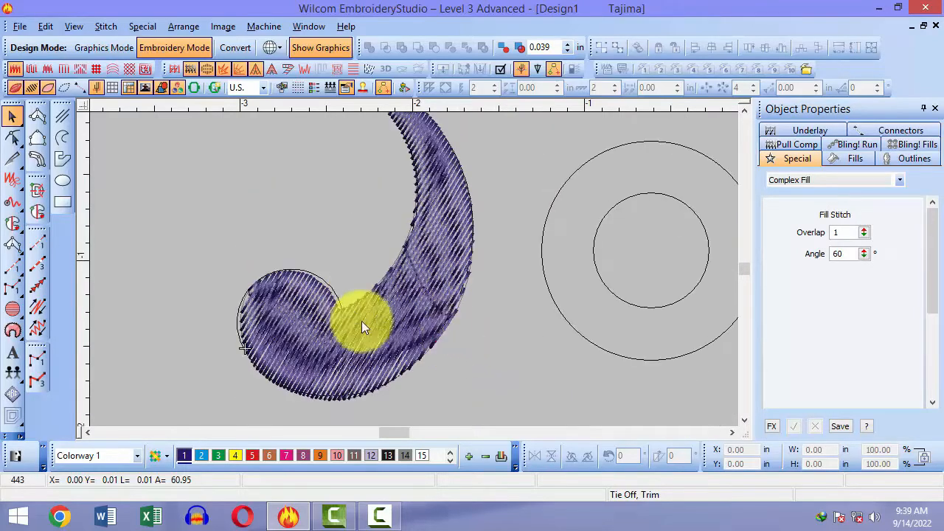
Step: Reshape the hook's Complex Fill stitch angle from 60° to 63°
{"action": "left_click", "coordinate": [334, 350]}
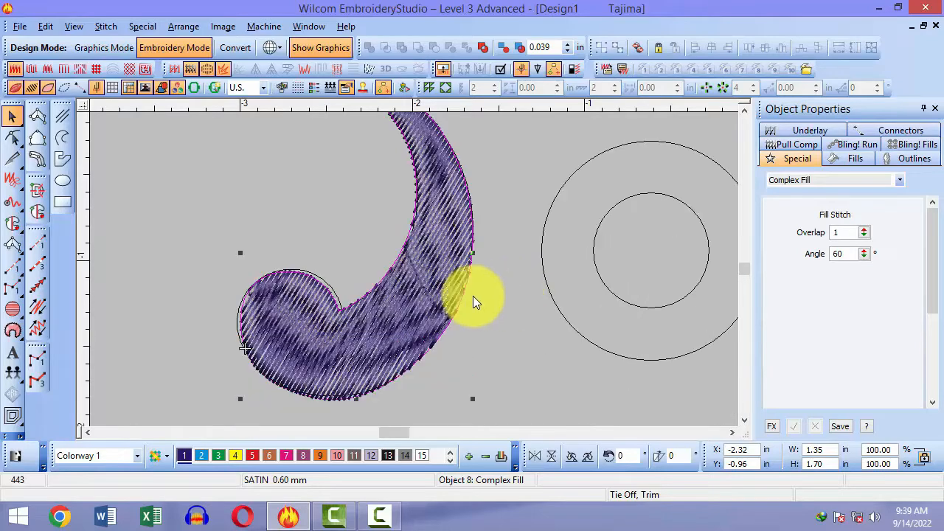
{"action": "left_click", "coordinate": [436, 296]}
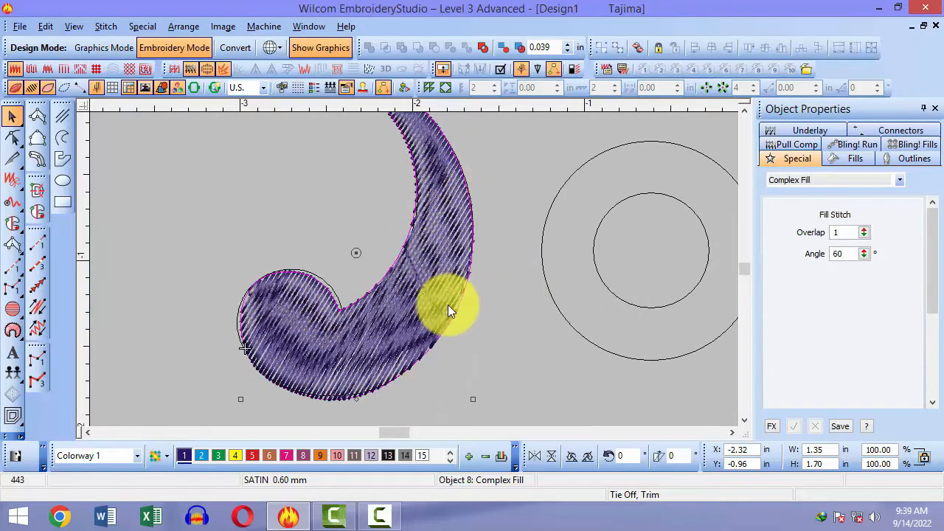
{"action": "key", "text": "h"}
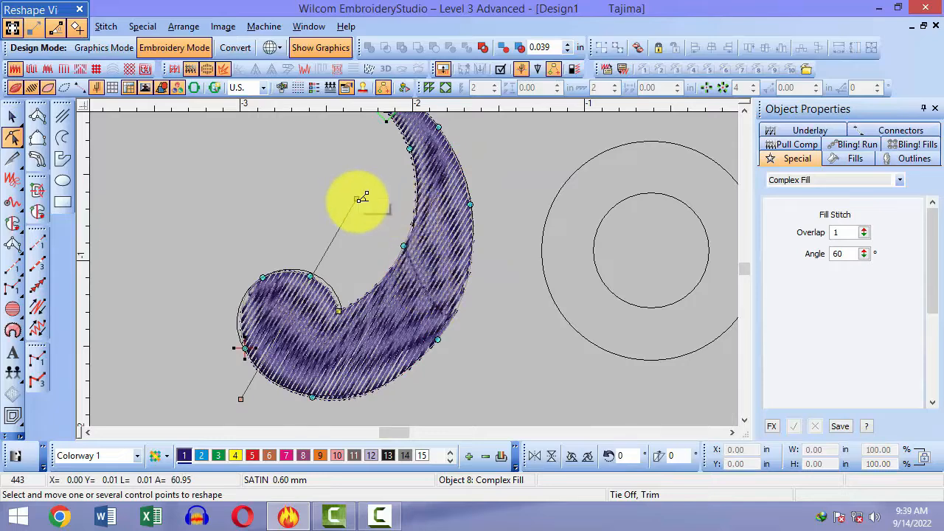
{"action": "left_click_drag", "start_coordinate": [361, 197], "coordinate": [513, 391]}
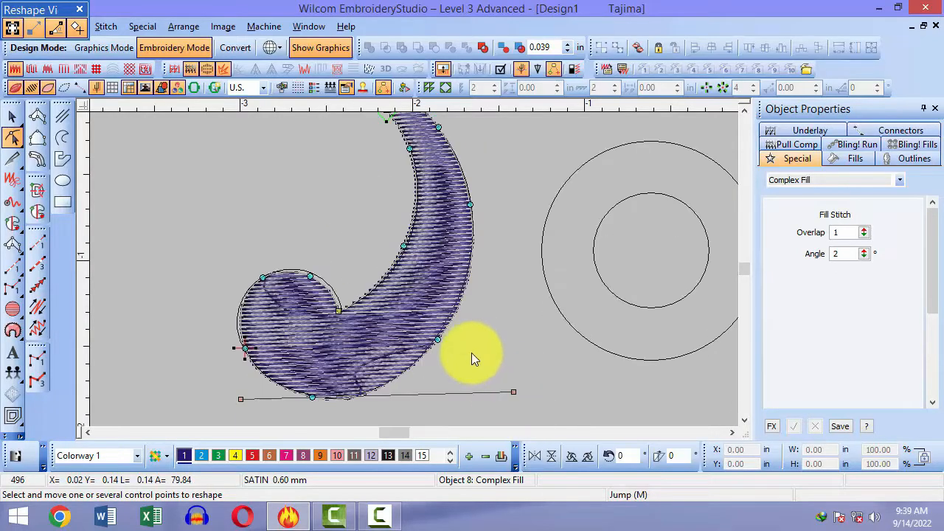
{"action": "left_click_drag", "start_coordinate": [514, 398], "coordinate": [336, 221]}
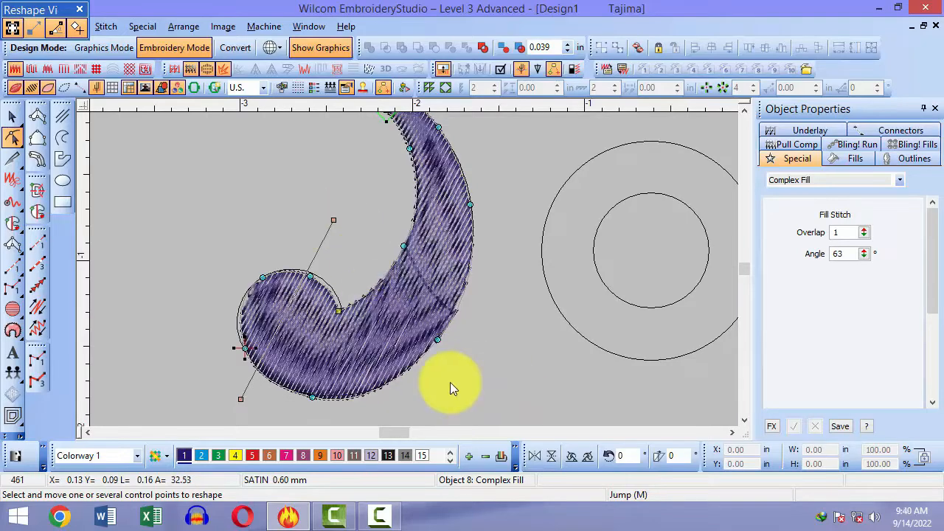
{"action": "key", "text": "Escape"}
{"action": "scroll", "coordinate": [437, 305], "scroll_direction": "up", "scroll_amount": 2}
{"action": "left_click", "coordinate": [561, 326]}
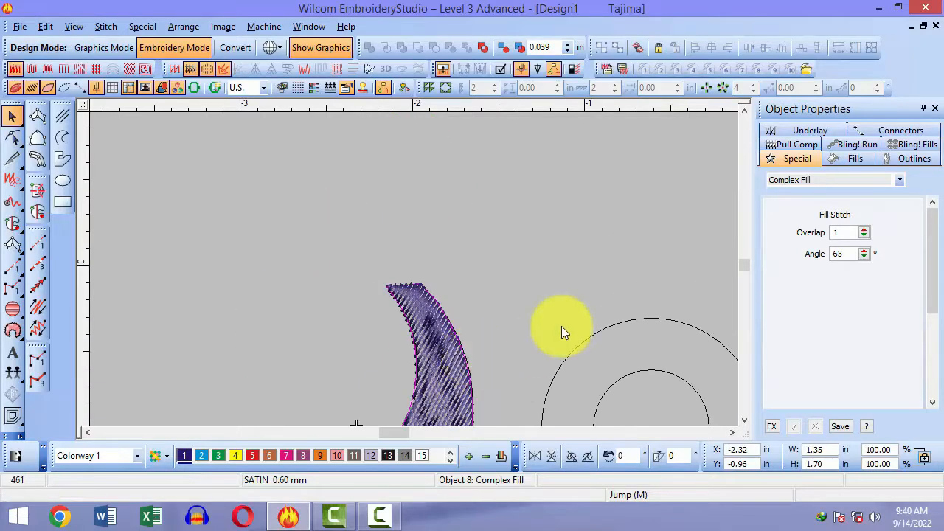
Step: Digitize a satin column along both sides of the hook and around its round end
{"action": "key", "text": "b"}
{"action": "left_click", "coordinate": [389, 285]}
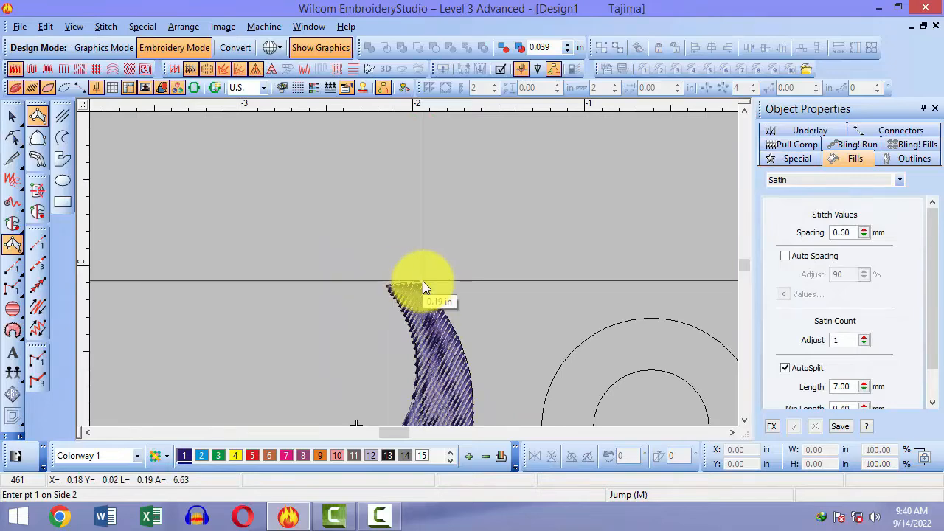
{"action": "left_click", "coordinate": [422, 281]}
{"action": "left_click", "coordinate": [417, 384]}
{"action": "left_click", "coordinate": [473, 386]}
{"action": "scroll", "coordinate": [379, 369], "scroll_direction": "down", "scroll_amount": 2}
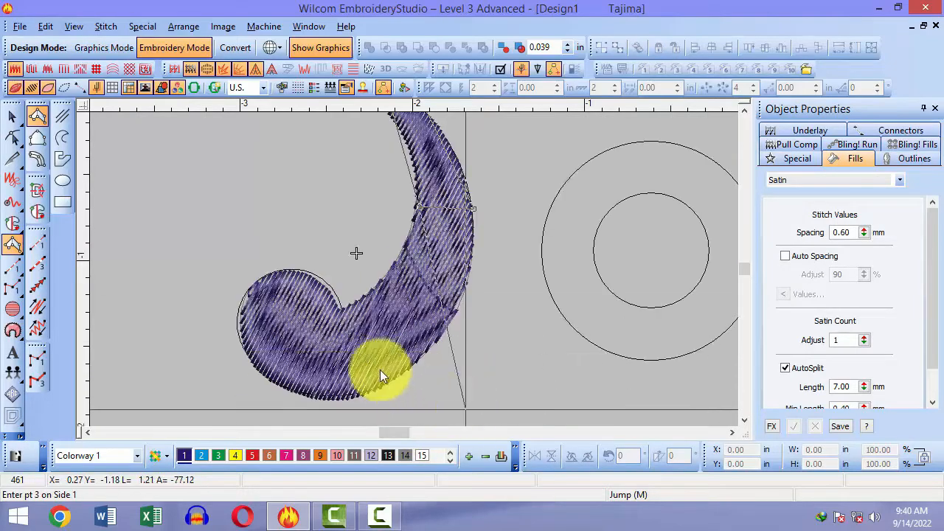
{"action": "left_click", "coordinate": [340, 307]}
{"action": "left_click", "coordinate": [326, 399]}
{"action": "left_click", "coordinate": [328, 284]}
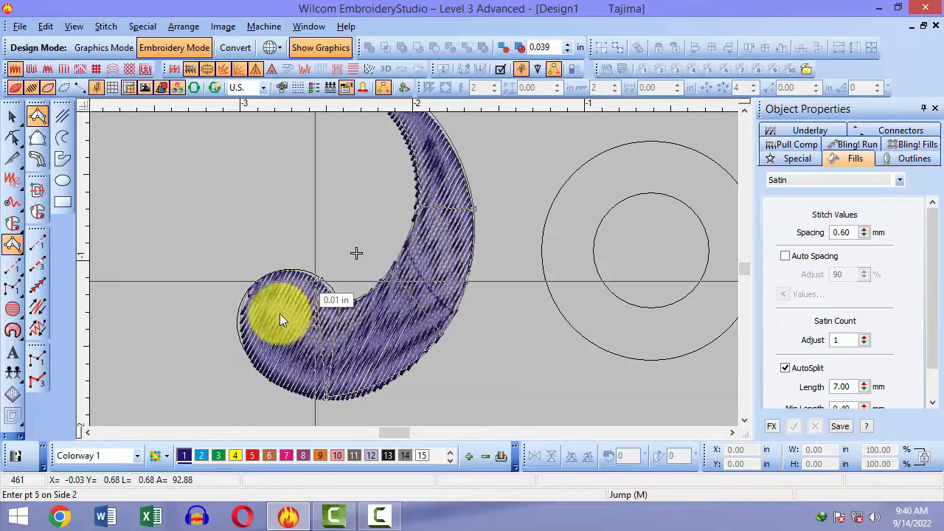
{"action": "left_click", "coordinate": [244, 355]}
{"action": "right_click", "coordinate": [287, 272]}
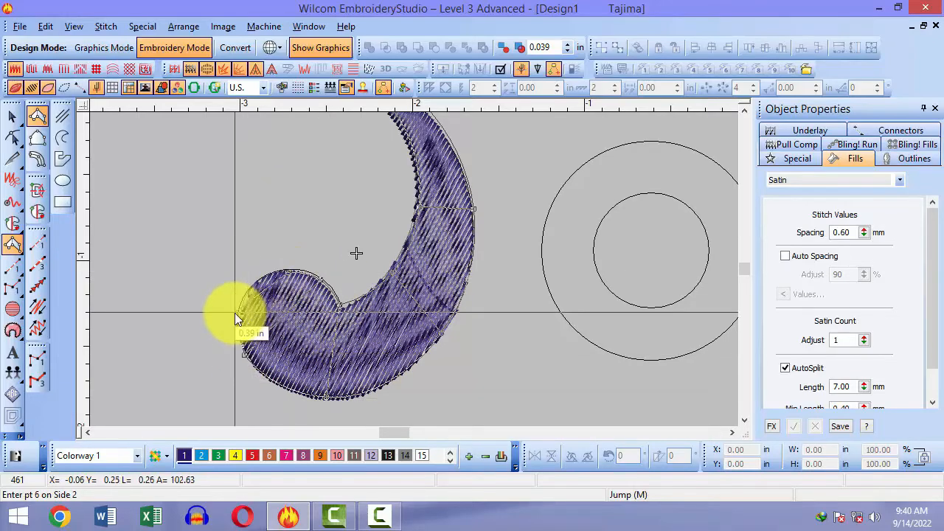
{"action": "right_click", "coordinate": [236, 312]}
{"action": "right_click", "coordinate": [253, 283]}
{"action": "key", "text": "Return"}
Step: Drag the new satin hook down-right off the original and zoom in to check it
{"action": "key", "text": "shift+z"}
{"action": "key", "text": "Escape"}
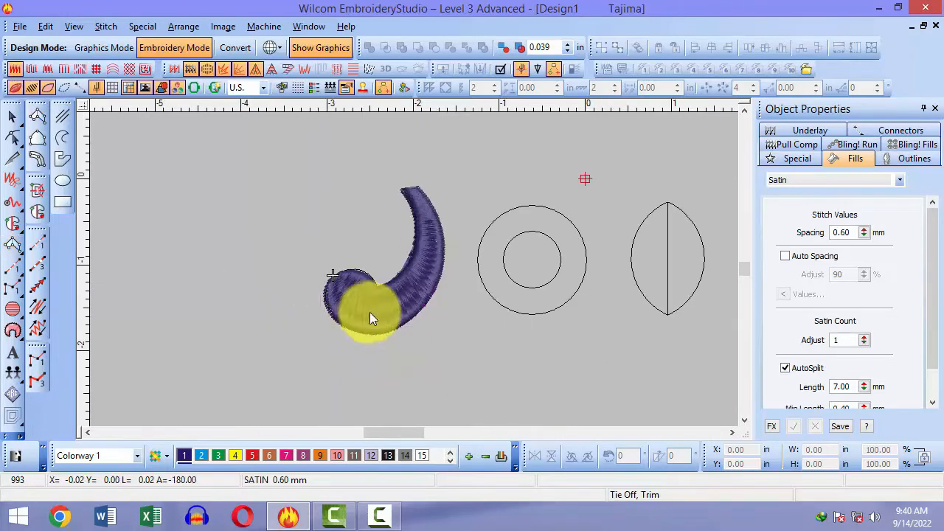
{"action": "left_click", "coordinate": [369, 312]}
{"action": "left_click_drag", "start_coordinate": [370, 312], "coordinate": [420, 355]}
{"action": "left_click", "coordinate": [540, 340]}
{"action": "key", "text": "b"}
{"action": "left_click_drag", "start_coordinate": [435, 252], "coordinate": [479, 380]}
{"action": "key", "text": "shift+z"}
{"action": "key", "text": "shift+z"}
{"action": "left_click", "coordinate": [339, 216]}
Step: Move the Complex Fill hook down-left beside the satin hook and zoom in on both
{"action": "left_click_drag", "start_coordinate": [339, 217], "coordinate": [275, 290]}
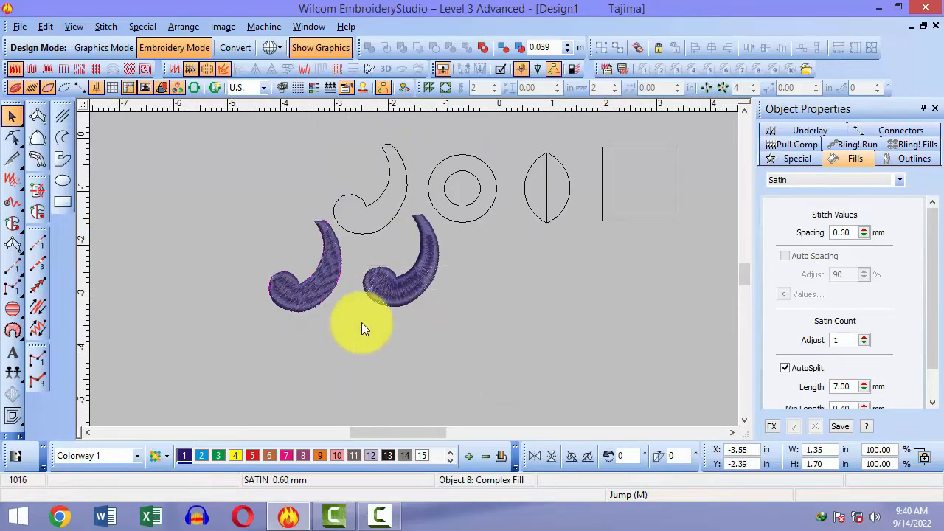
{"action": "key", "text": "b"}
{"action": "left_click", "coordinate": [371, 260]}
{"action": "key", "text": "Escape"}
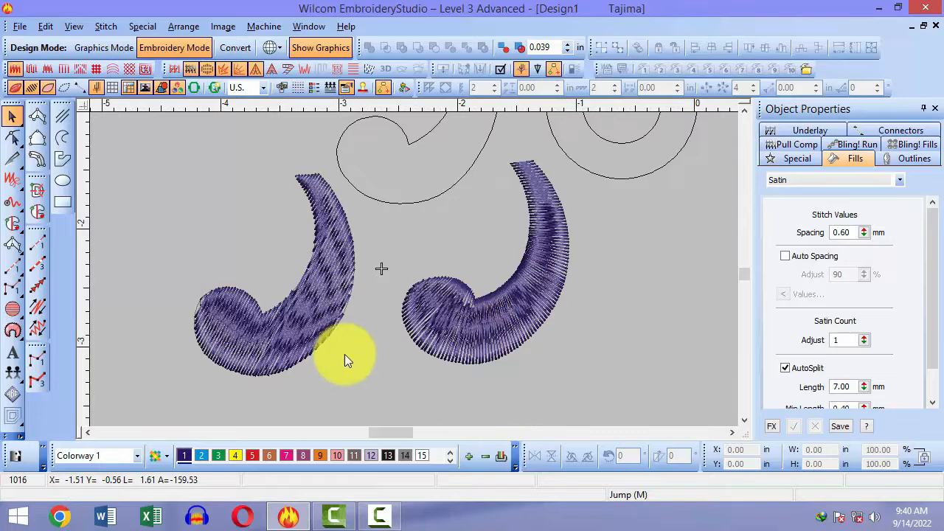
Step: Delete the left stitched curl, then select and delete the remaining one
{"action": "left_click", "coordinate": [452, 329]}
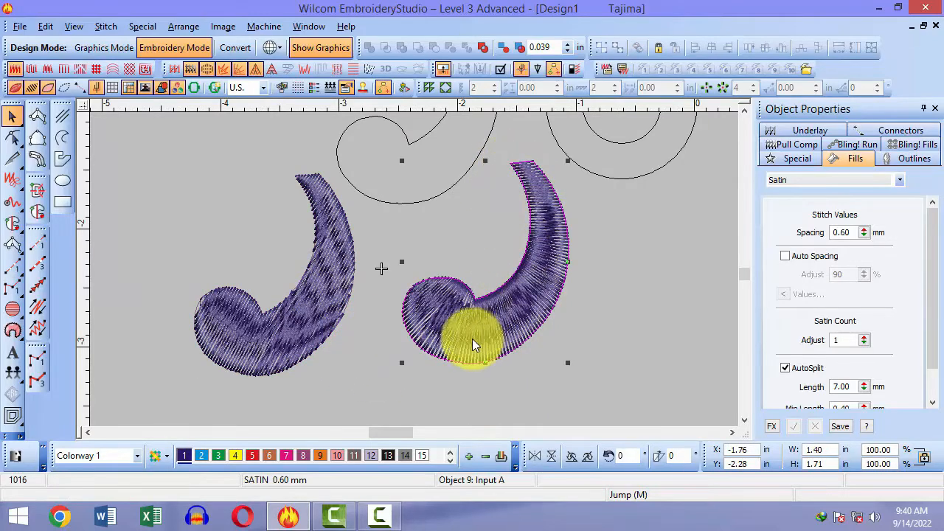
{"action": "left_click", "coordinate": [449, 392]}
{"action": "key", "text": "0"}
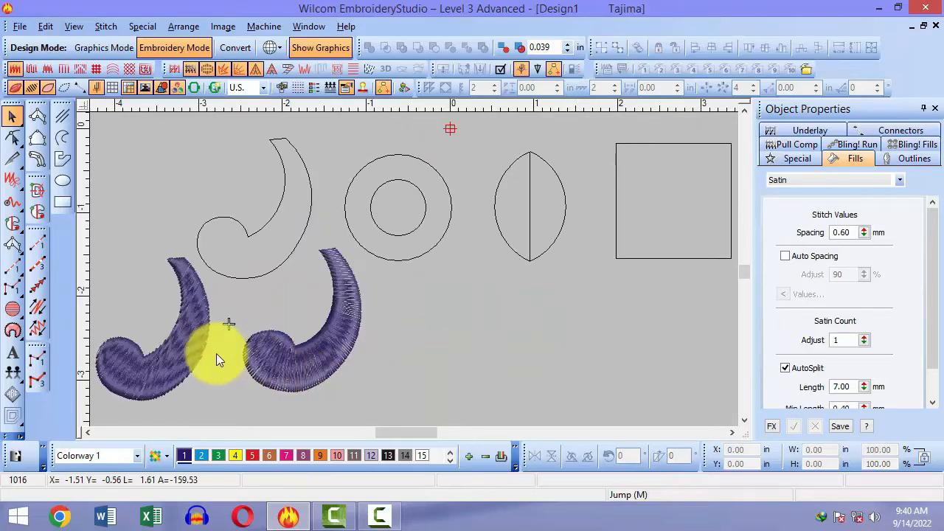
{"action": "key", "text": "Delete"}
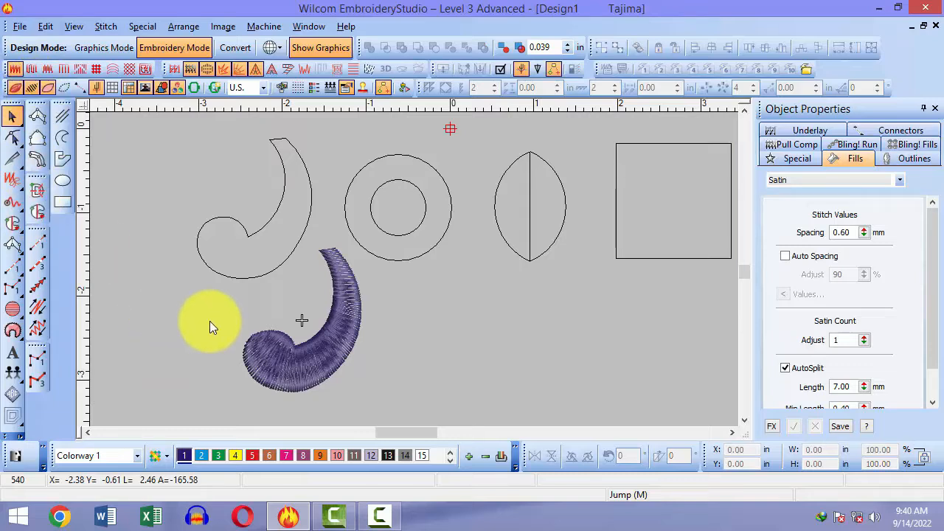
{"action": "left_click", "coordinate": [293, 374]}
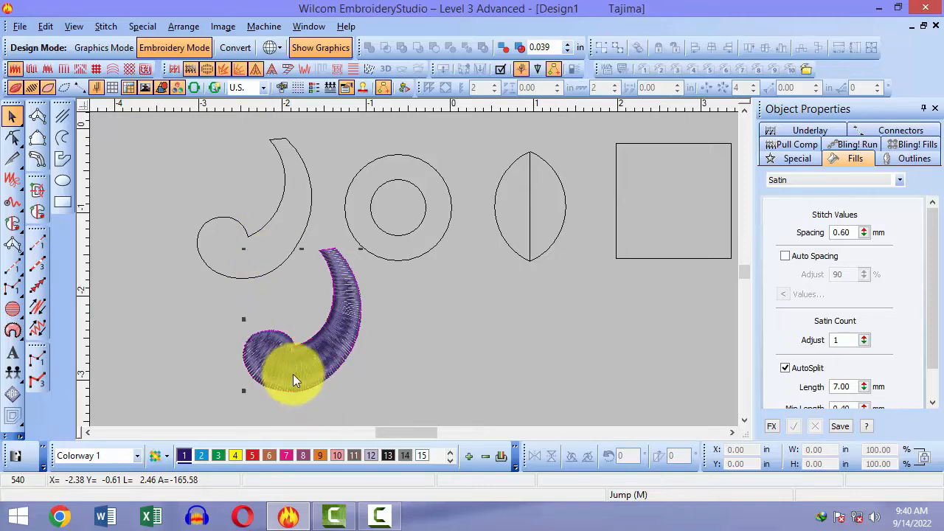
{"action": "key", "text": "Delete"}
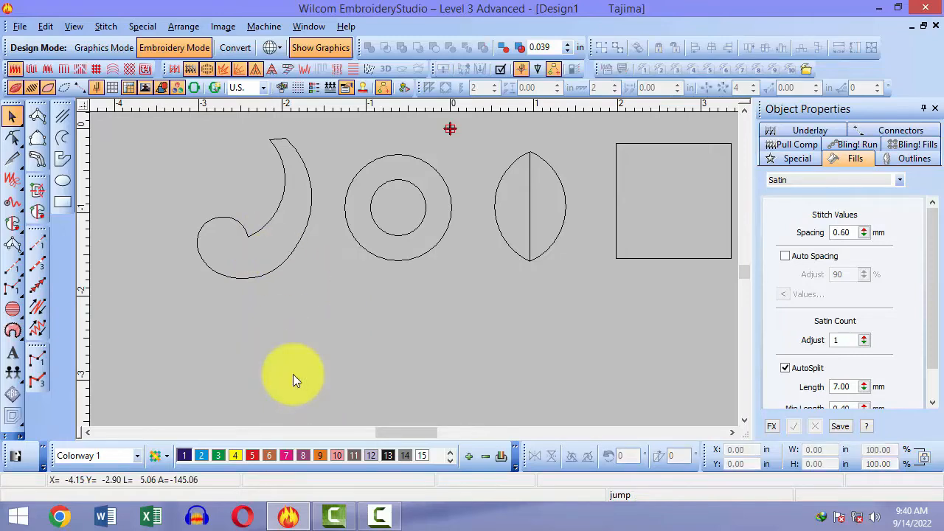
Step: Zoom onto the ring, select its outer circle, and convert it to a 60° Complex Fill
{"action": "key", "text": "0"}
{"action": "key", "text": "b"}
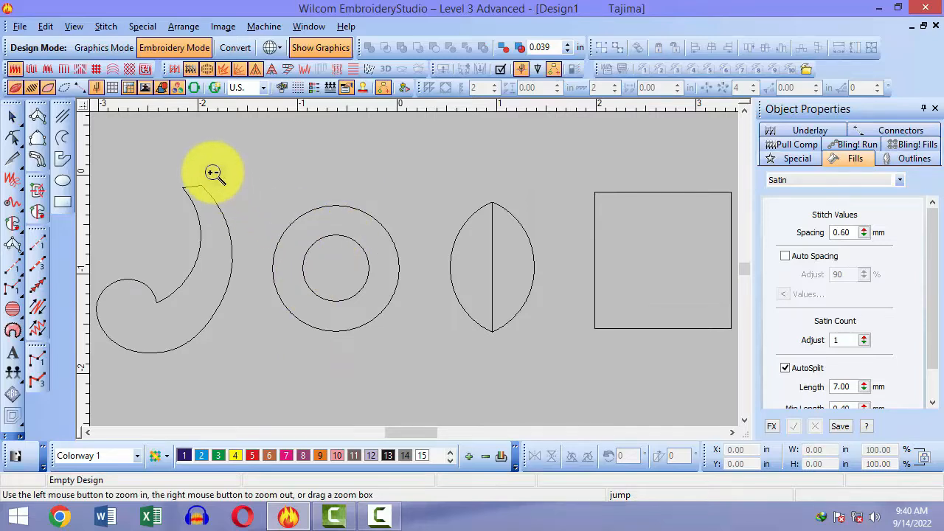
{"action": "left_click", "coordinate": [292, 300]}
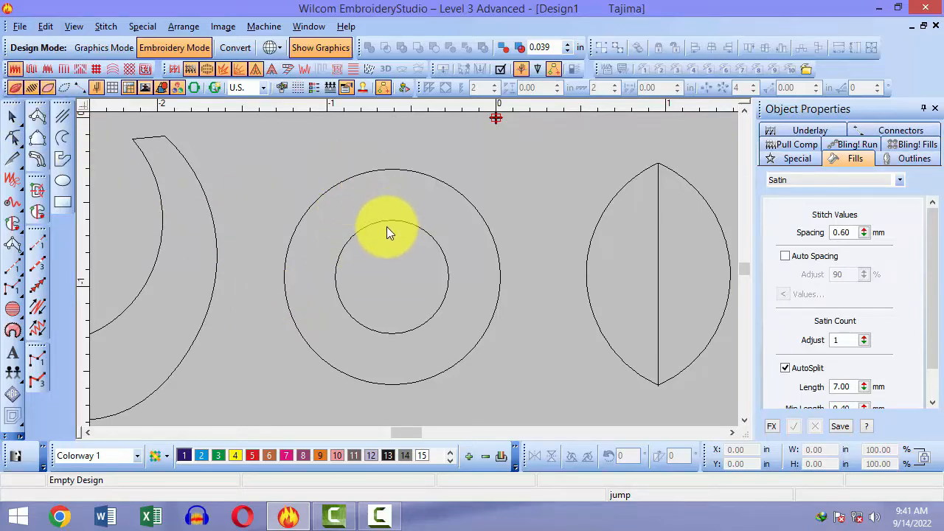
{"action": "left_click", "coordinate": [367, 174]}
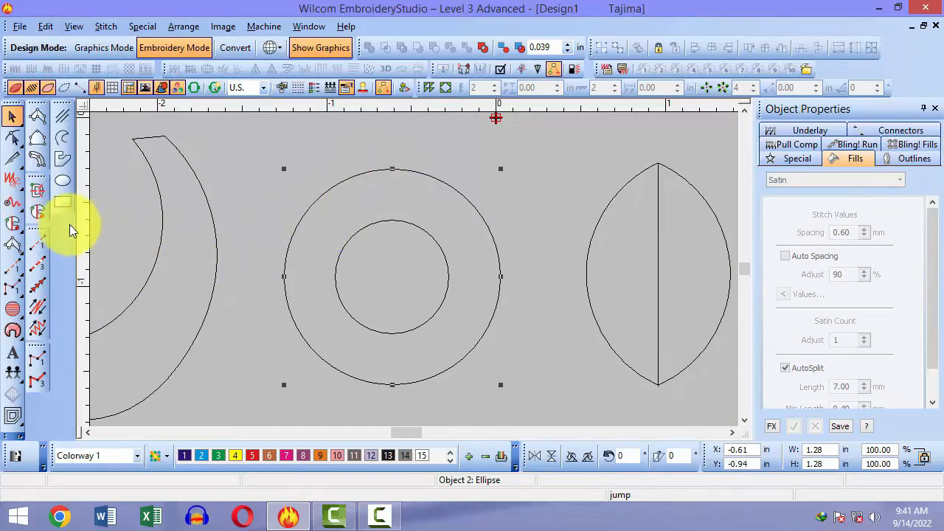
{"action": "left_click", "coordinate": [42, 211]}
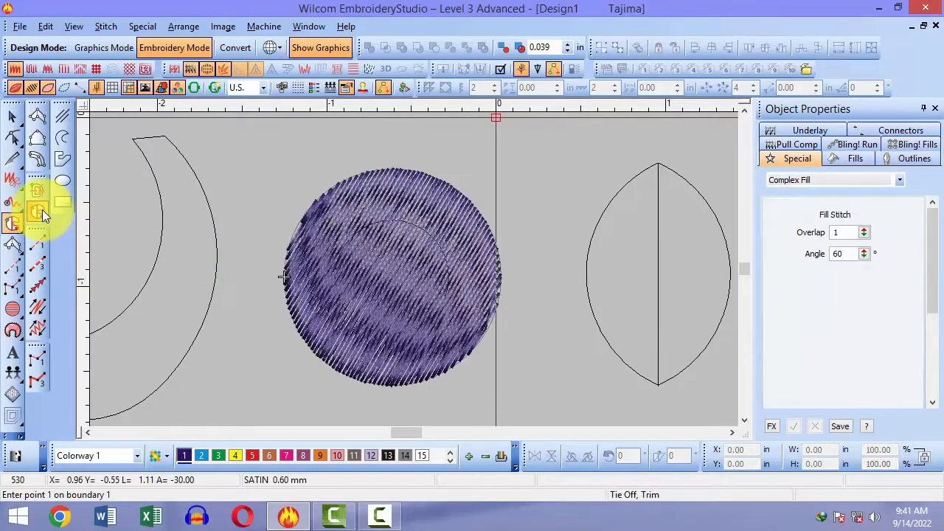
{"action": "key", "text": "Escape"}
Step: Place four boundary points around the ring's outer circle and generate a new Complex Fill
{"action": "left_click", "coordinate": [361, 219]}
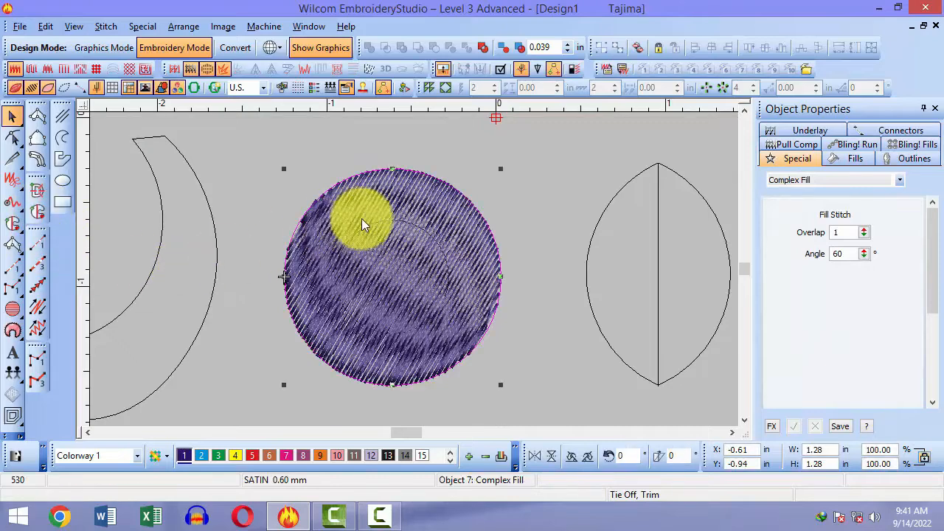
{"action": "left_click", "coordinate": [532, 315]}
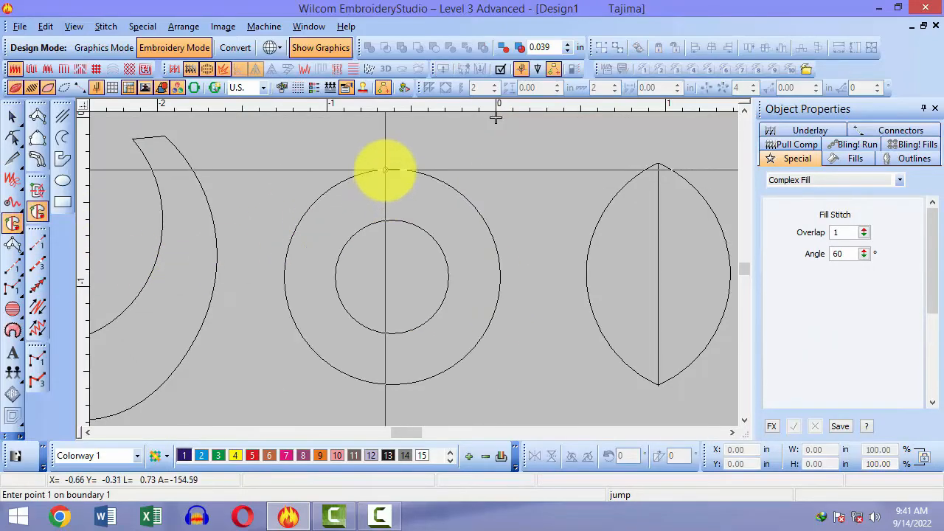
{"action": "left_click", "coordinate": [385, 171]}
{"action": "left_click", "coordinate": [504, 274]}
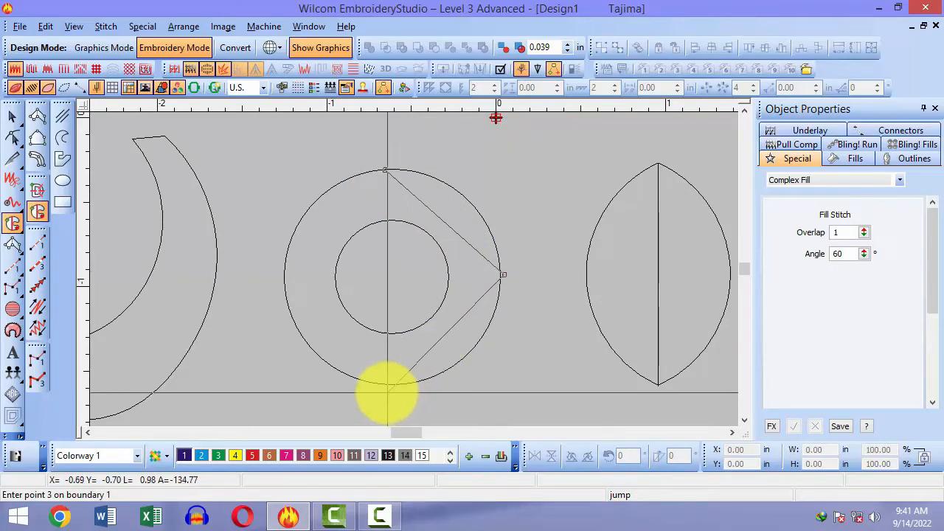
{"action": "left_click", "coordinate": [380, 384]}
{"action": "left_click", "coordinate": [289, 274]}
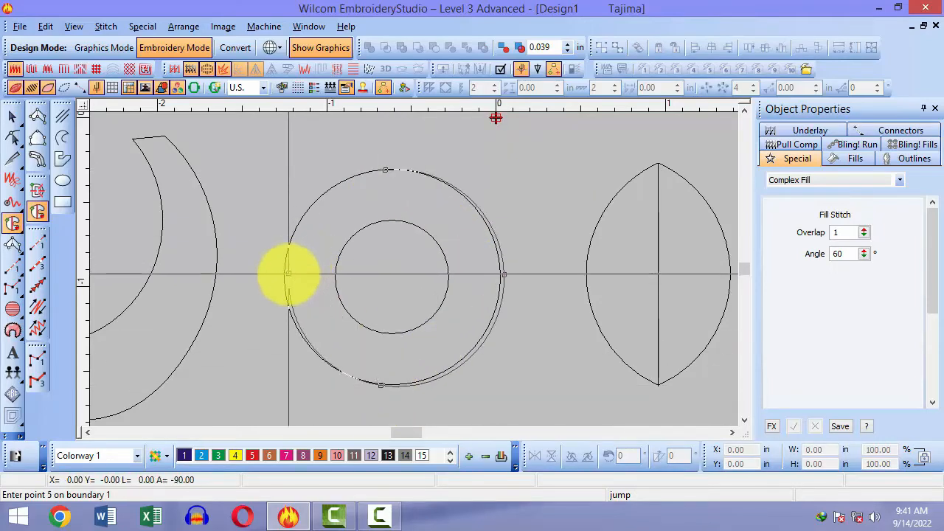
{"action": "key", "text": "Return"}
{"action": "key", "text": "Return"}
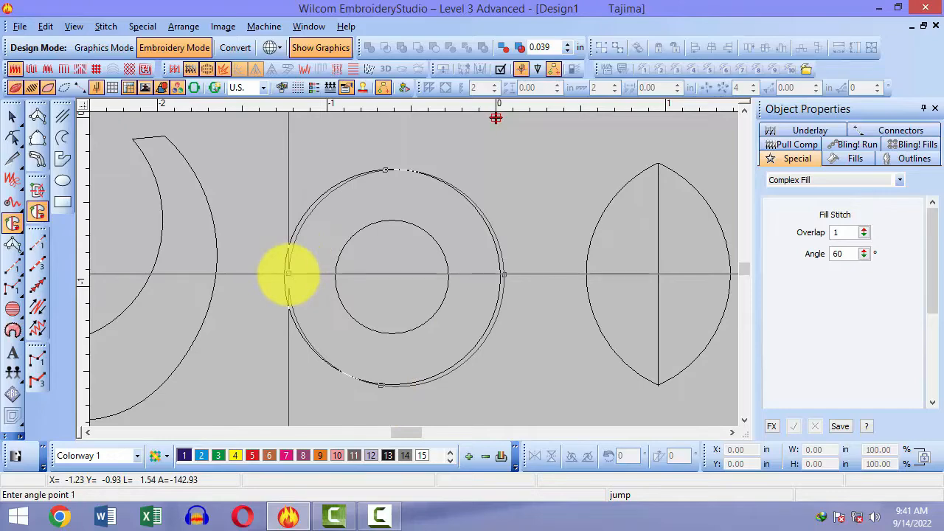
{"action": "key", "text": "Return"}
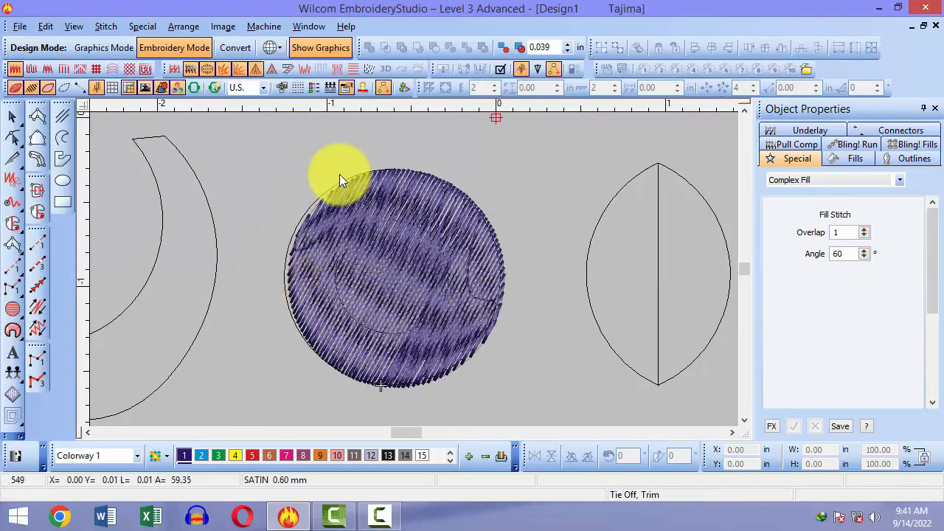
Step: Reshape the ring fill's stitch angle toward 5°, undoing an accidental drag of the fill
{"action": "key", "text": "h"}
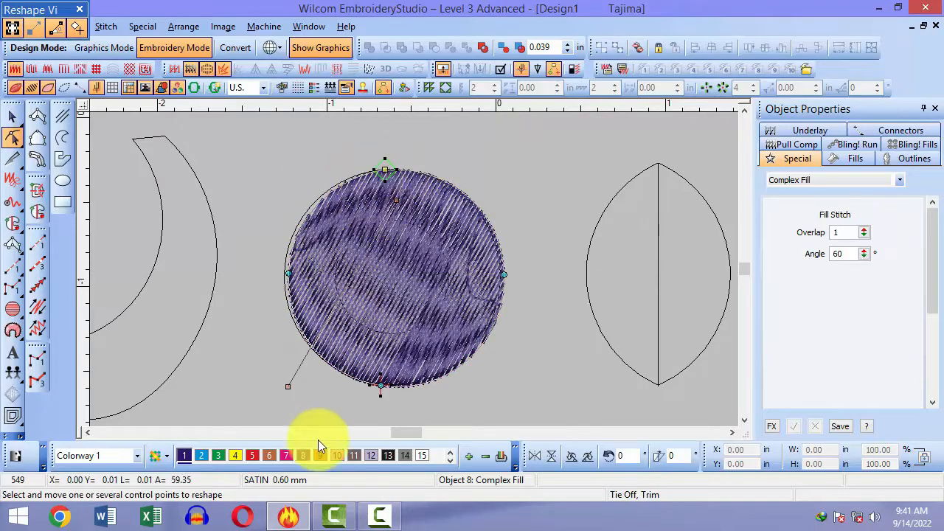
{"action": "left_click_drag", "start_coordinate": [291, 392], "coordinate": [191, 198]}
{"action": "key", "text": "Escape"}
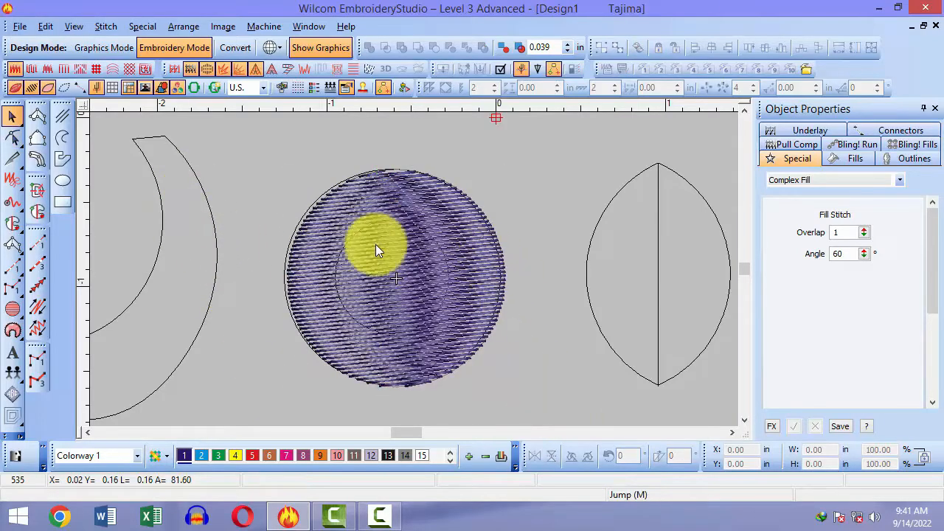
{"action": "left_click", "coordinate": [375, 244]}
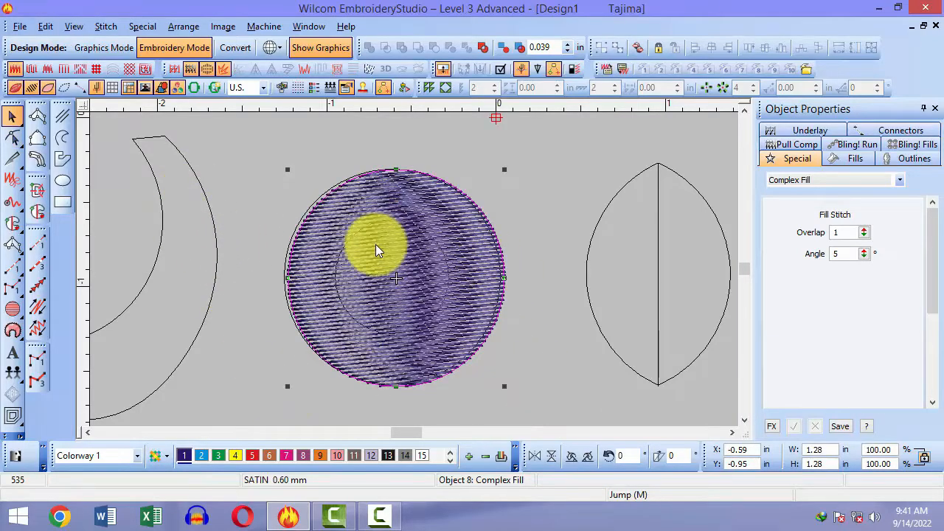
{"action": "left_click_drag", "start_coordinate": [375, 244], "coordinate": [371, 402]}
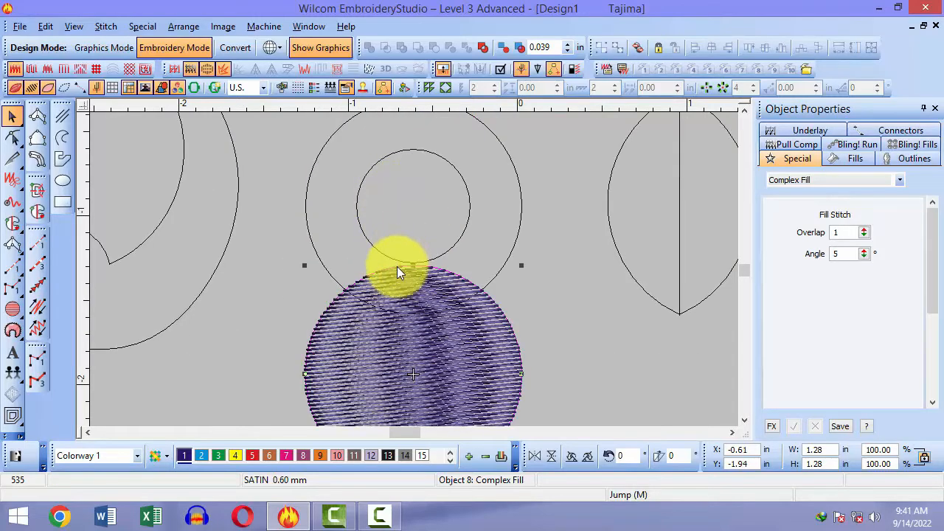
{"action": "key", "text": "ctrl+z"}
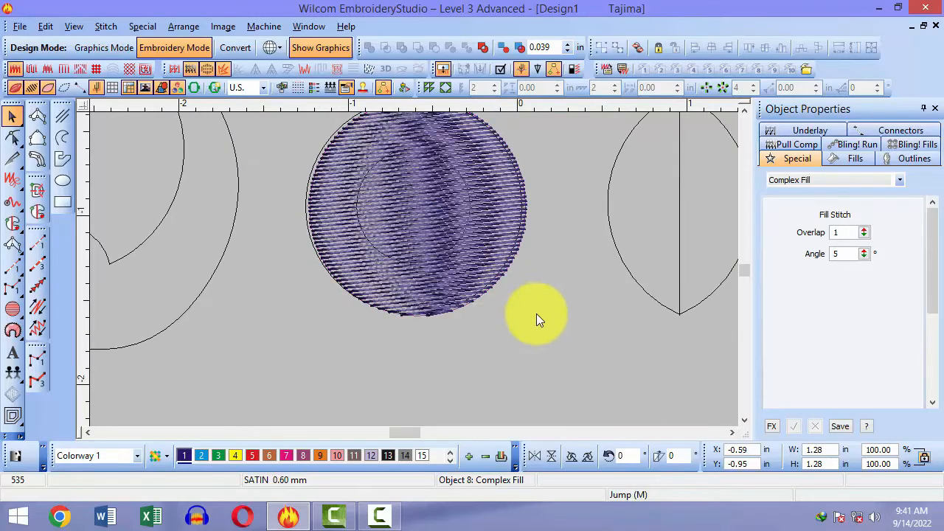
{"action": "left_click", "coordinate": [536, 315]}
{"action": "left_click", "coordinate": [37, 211]}
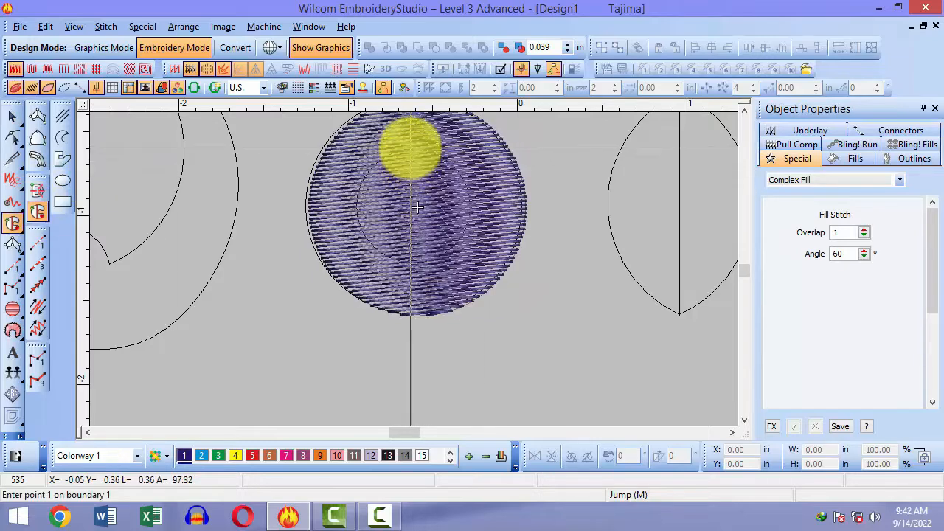
{"action": "scroll", "coordinate": [317, 243], "scroll_direction": "up", "scroll_amount": 2}
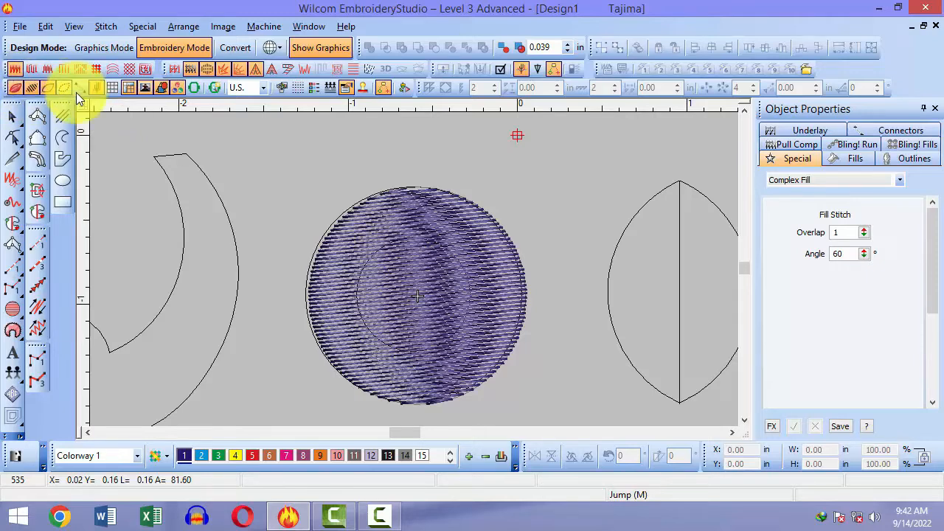
Step: Toggle realistic stitches, stitch display, object outlines and the ring's fill stitches off and back on
{"action": "left_click", "coordinate": [15, 92]}
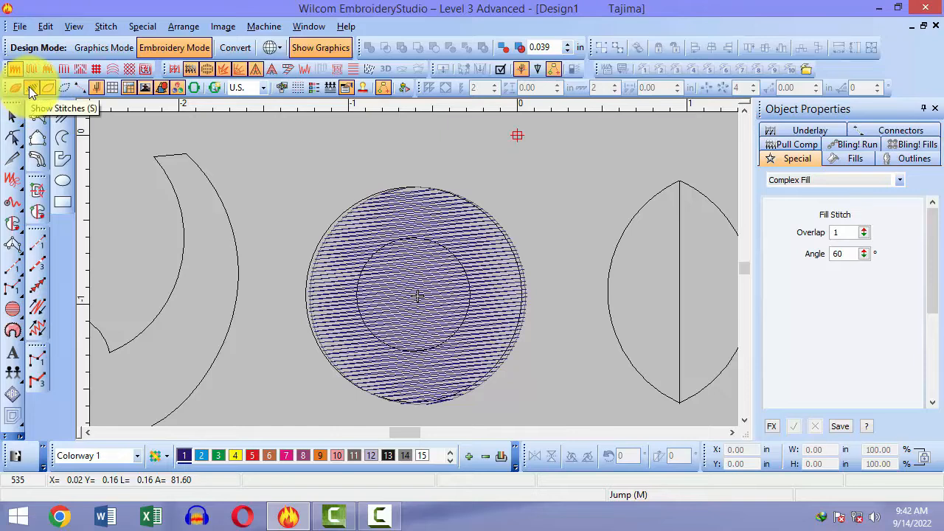
{"action": "left_click", "coordinate": [28, 86]}
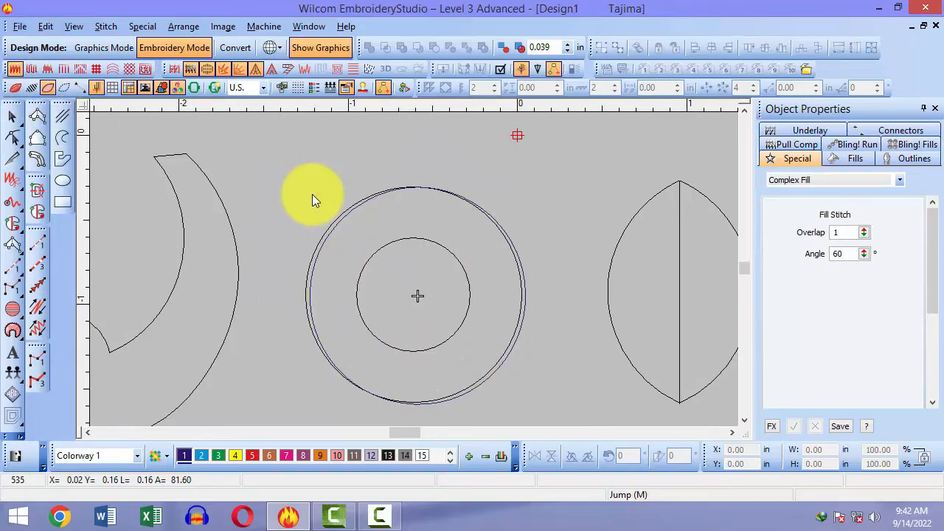
{"action": "left_click", "coordinate": [47, 87]}
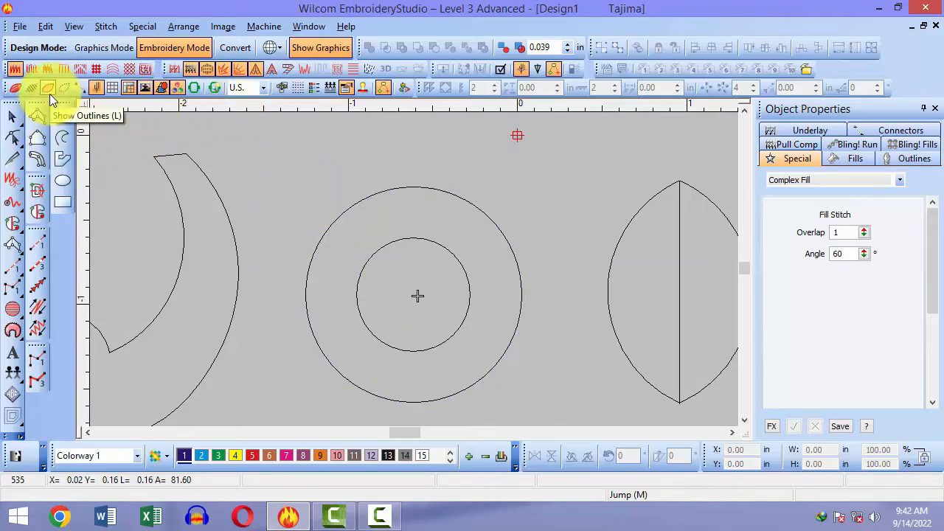
{"action": "left_click", "coordinate": [48, 90]}
{"action": "left_click", "coordinate": [27, 89]}
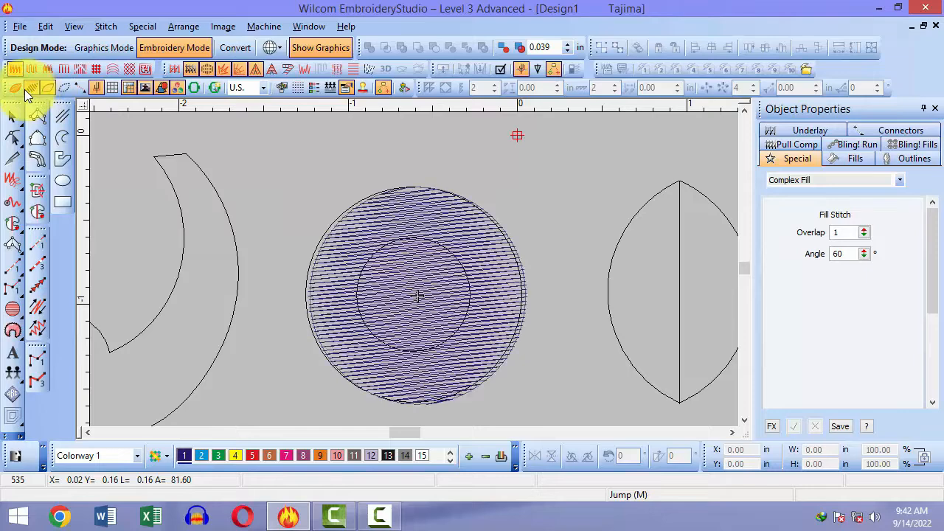
{"action": "left_click", "coordinate": [14, 92]}
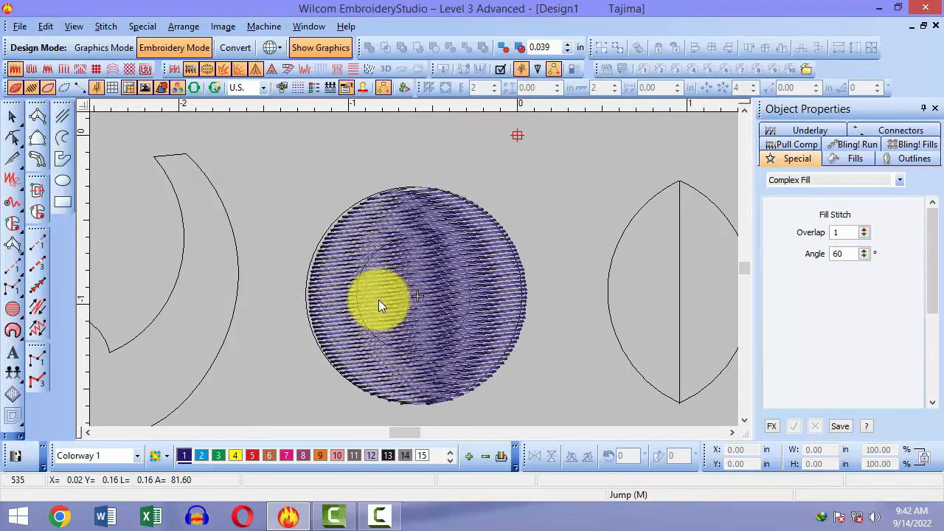
{"action": "key", "text": "s"}
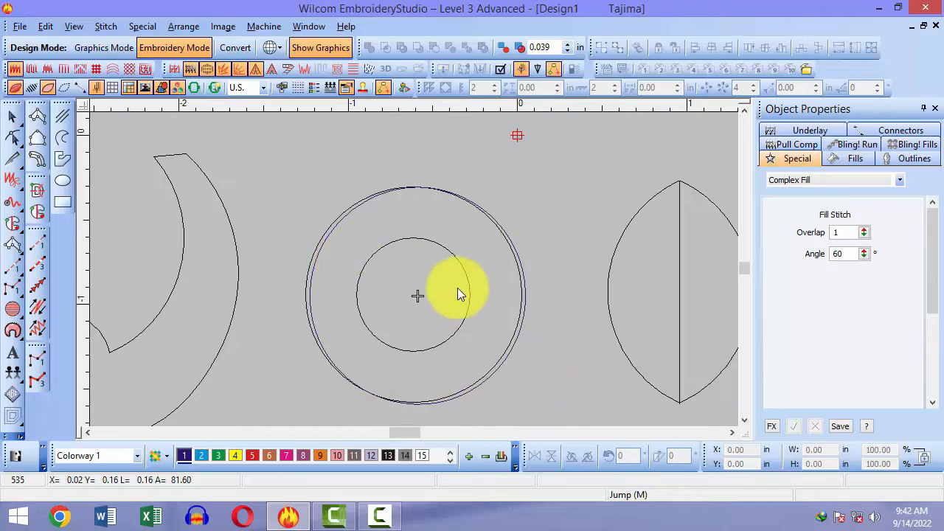
{"action": "key", "text": "s"}
{"action": "key", "text": "s"}
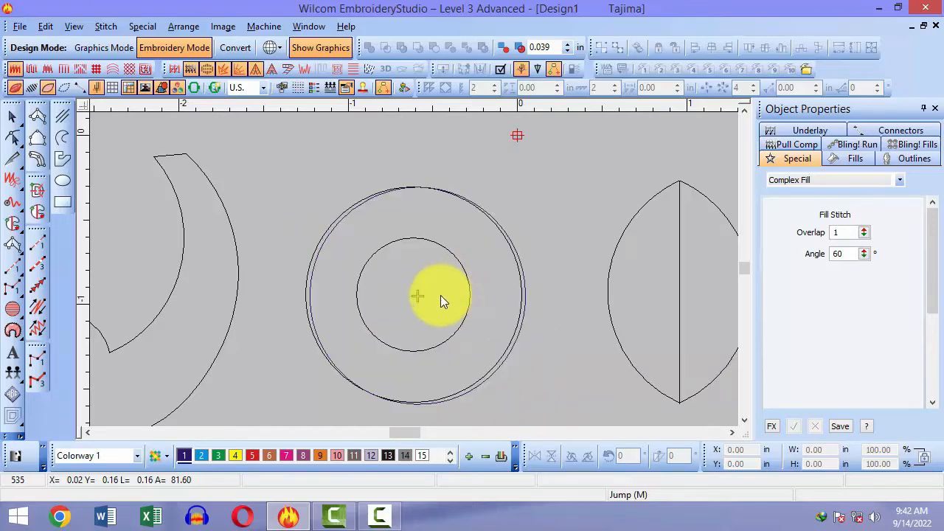
{"action": "left_click", "coordinate": [38, 211]}
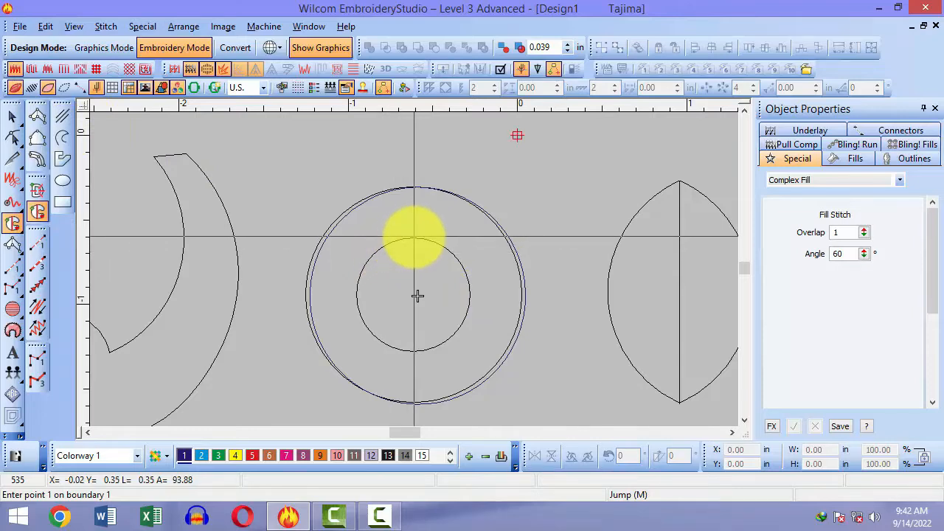
{"action": "left_click", "coordinate": [414, 237]}
{"action": "left_click", "coordinate": [474, 288]}
{"action": "left_click", "coordinate": [419, 347]}
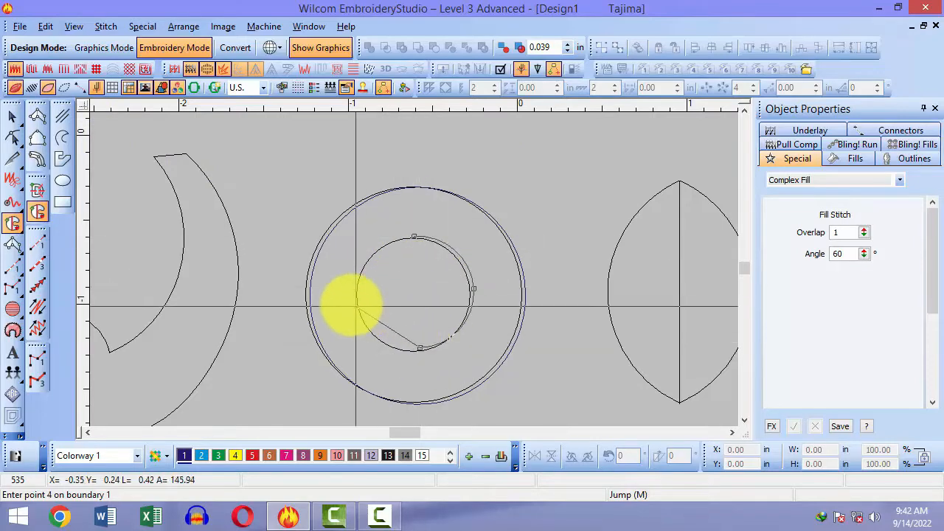
{"action": "left_click", "coordinate": [352, 302]}
{"action": "key", "text": "Return"}
{"action": "key", "text": "Return"}
{"action": "key", "text": "Return"}
{"action": "key", "text": "Escape"}
{"action": "key", "text": "s"}
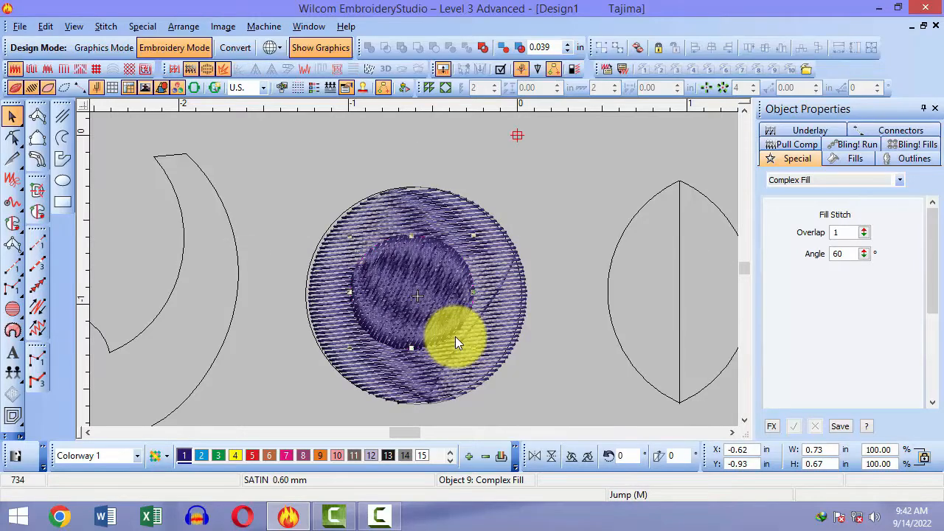
{"action": "left_click", "coordinate": [514, 366]}
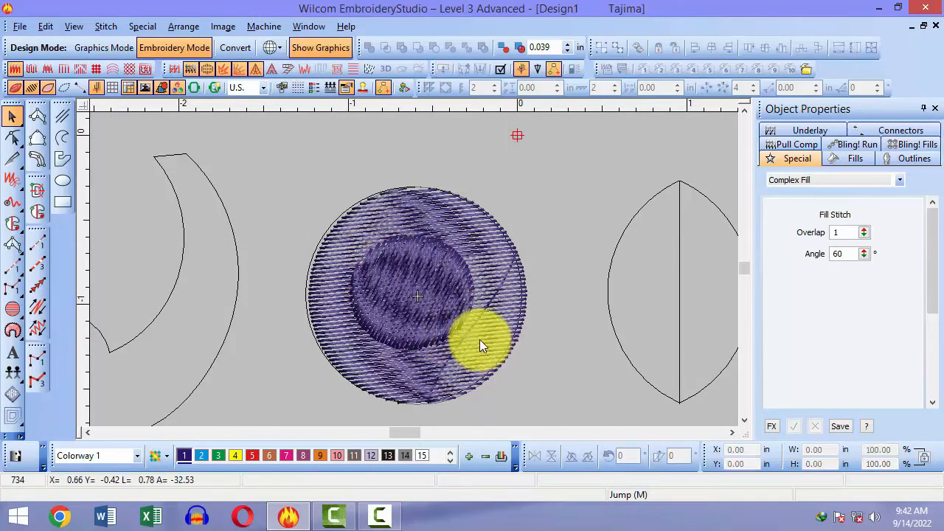
{"action": "left_click", "coordinate": [452, 205]}
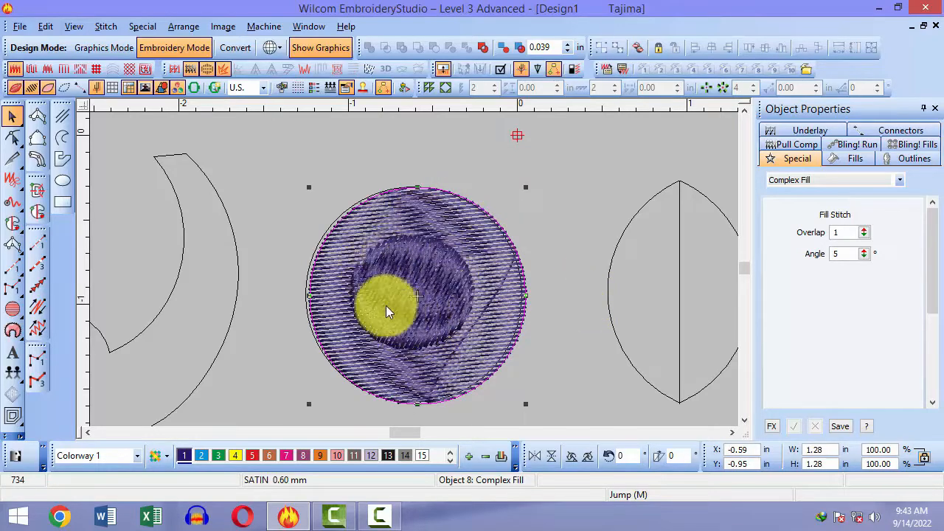
{"action": "left_click", "coordinate": [582, 363]}
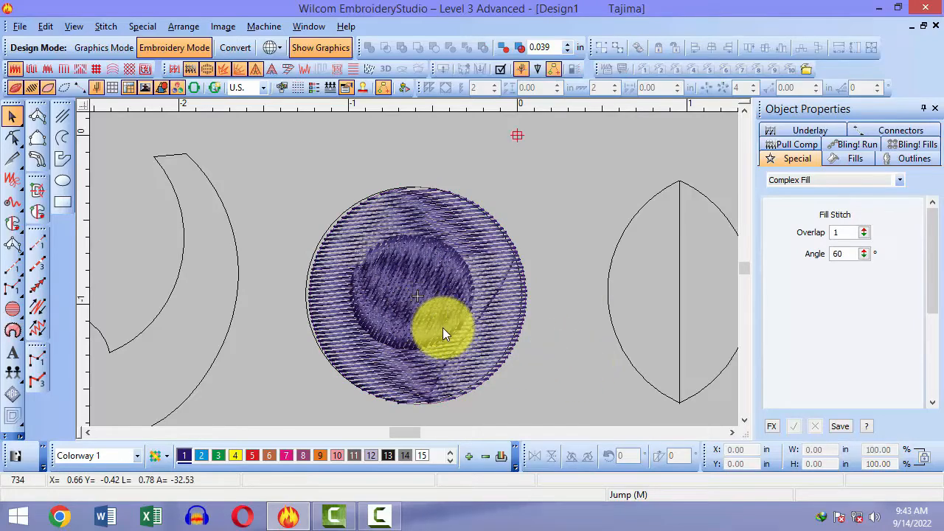
{"action": "left_click_drag", "start_coordinate": [440, 326], "coordinate": [502, 396]}
{"action": "key", "text": "Delete"}
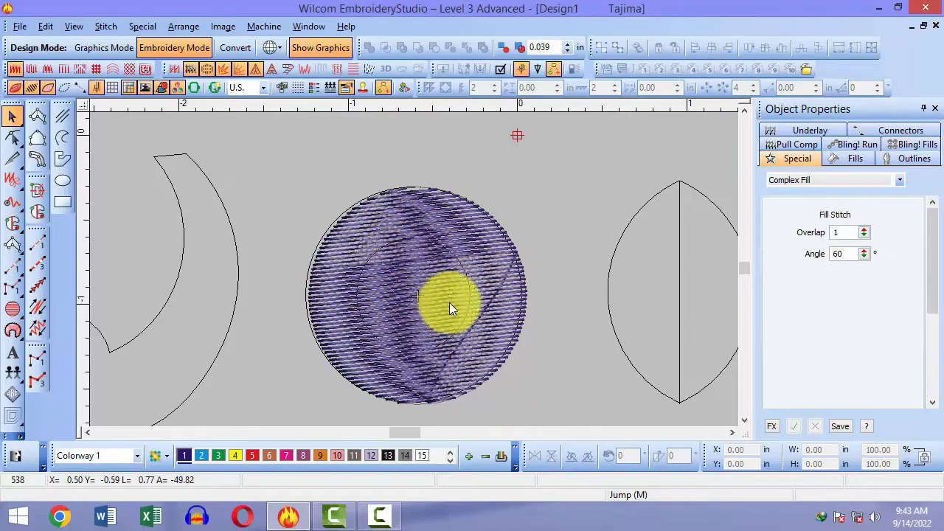
{"action": "left_click", "coordinate": [505, 324]}
{"action": "key", "text": "Delete"}
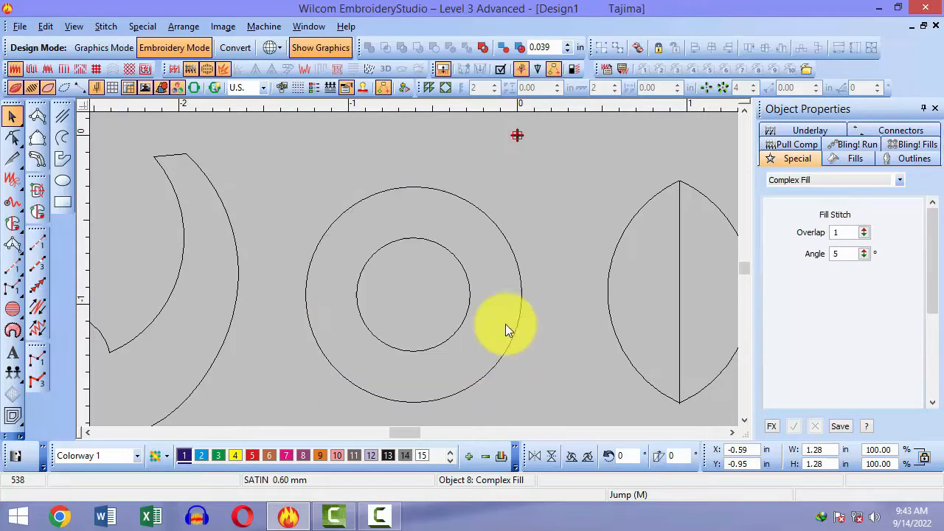
Step: Restart Complex Fill and trace the outer circle's boundary with four points around the ring
{"action": "key", "text": "space"}
{"action": "key", "text": "b"}
{"action": "left_click_drag", "start_coordinate": [348, 159], "coordinate": [517, 413]}
{"action": "key", "text": "0"}
{"action": "key", "text": "b"}
{"action": "left_click_drag", "start_coordinate": [267, 209], "coordinate": [430, 349]}
{"action": "scroll", "coordinate": [454, 195], "scroll_direction": "up", "scroll_amount": 1}
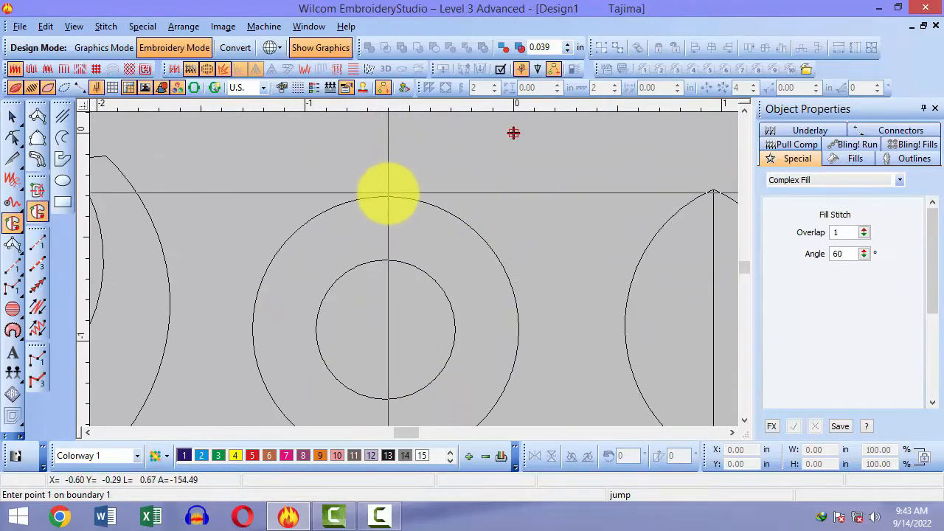
{"action": "left_click", "coordinate": [389, 191]}
{"action": "scroll", "coordinate": [429, 285], "scroll_direction": "down", "scroll_amount": 1}
{"action": "left_click", "coordinate": [522, 248]}
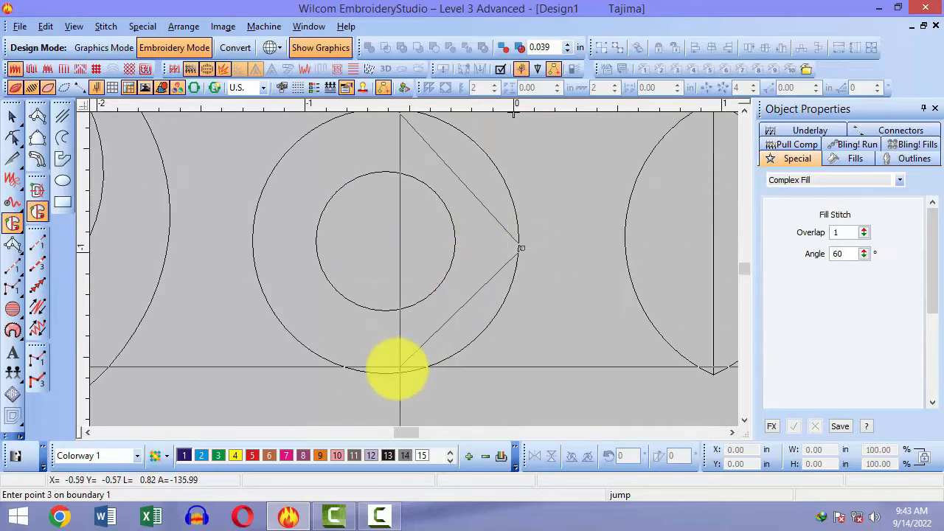
{"action": "left_click", "coordinate": [392, 369]}
{"action": "left_click", "coordinate": [255, 245]}
{"action": "scroll", "coordinate": [258, 253], "scroll_direction": "up", "scroll_amount": 1}
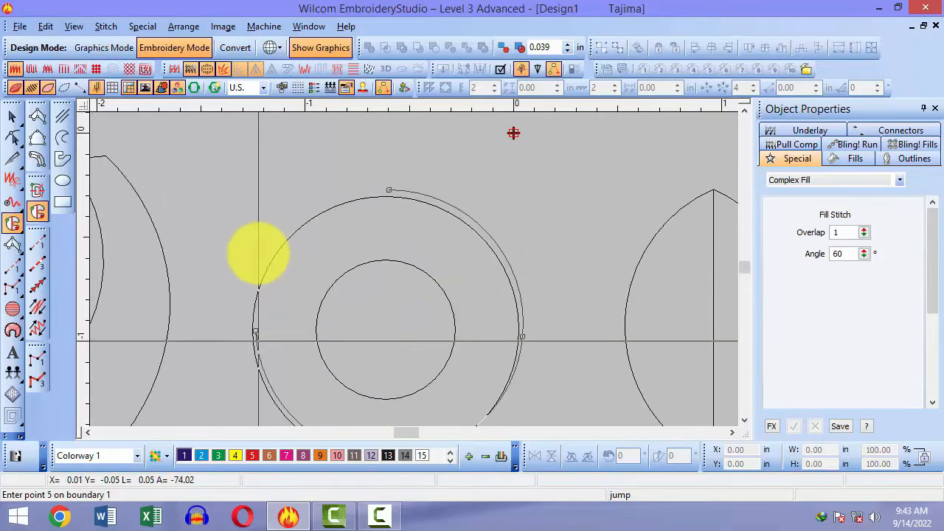
{"action": "scroll", "coordinate": [258, 253], "scroll_direction": "down", "scroll_amount": 1}
{"action": "key", "text": "Return"}
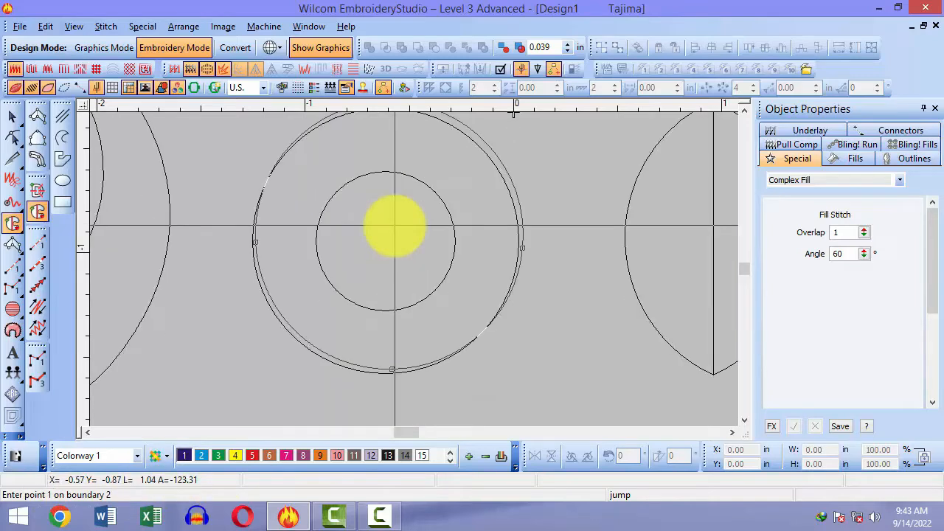
Step: Trace the inner circle as the hole boundary and generate the purple ring fill
{"action": "left_click", "coordinate": [384, 172]}
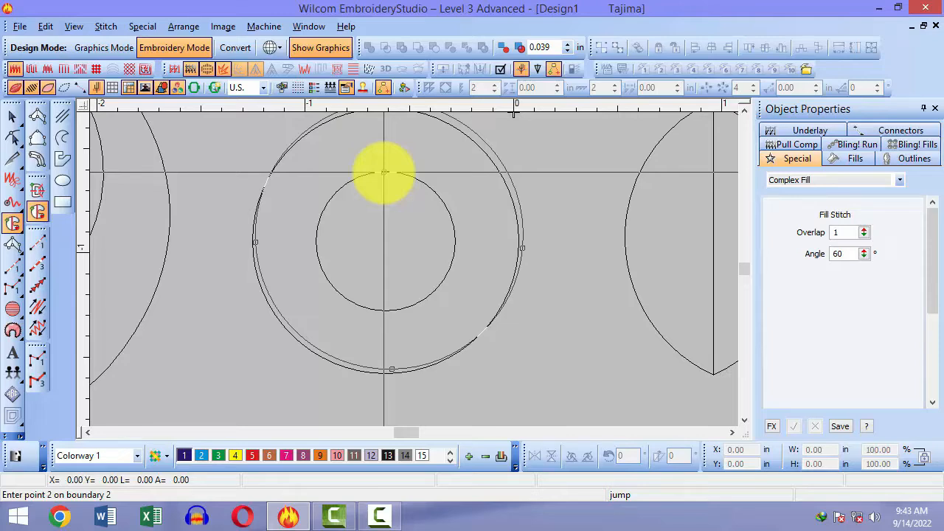
{"action": "left_click", "coordinate": [457, 238]}
{"action": "left_click", "coordinate": [373, 309]}
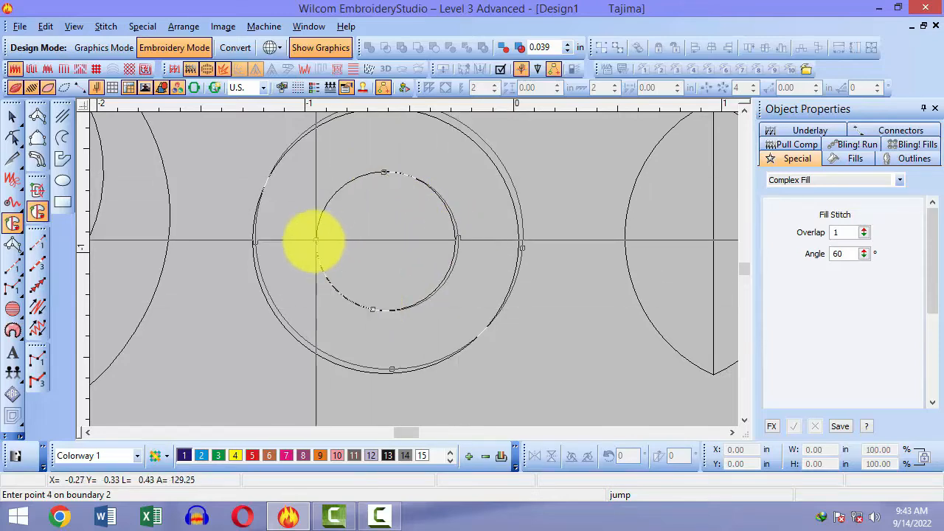
{"action": "left_click", "coordinate": [315, 241]}
{"action": "key", "text": "Return"}
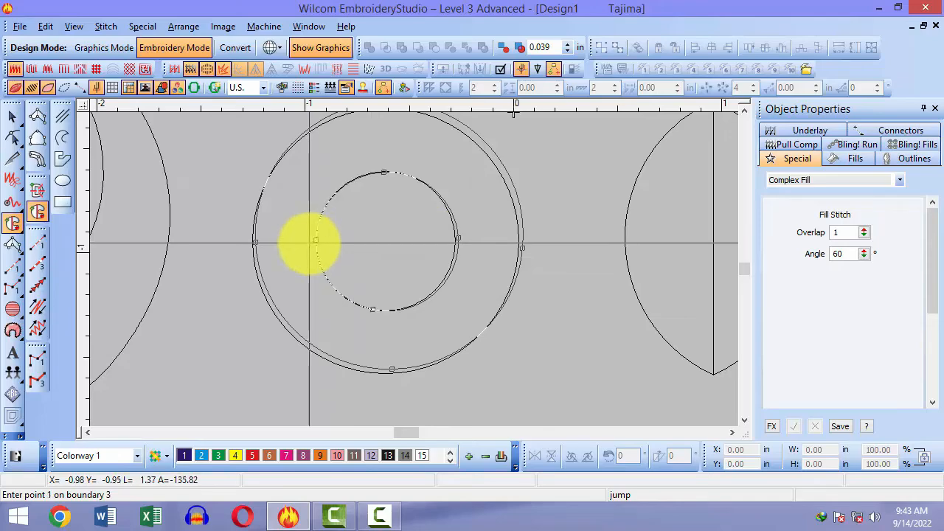
{"action": "key", "text": "Return"}
{"action": "key", "text": "Return"}
{"action": "scroll", "coordinate": [305, 242], "scroll_direction": "down", "scroll_amount": 2}
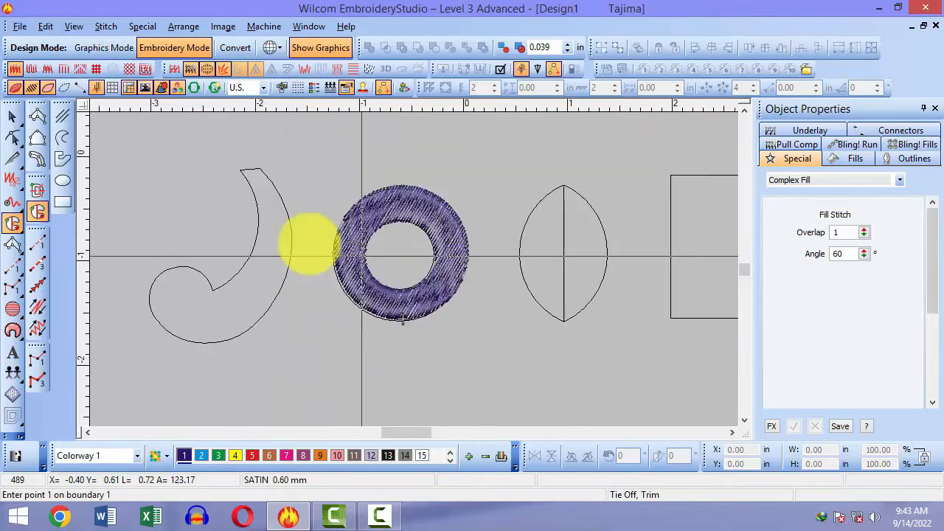
Step: Select the ring in Reshape, drag its top node outward, then undo the move
{"action": "left_click_drag", "start_coordinate": [345, 243], "coordinate": [352, 309]}
{"action": "key", "text": "ctrl+z"}
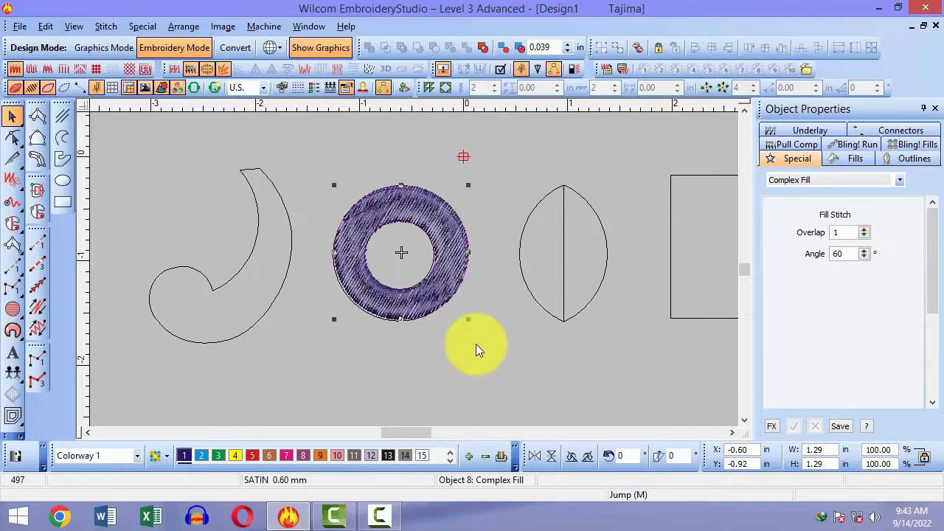
{"action": "key", "text": "h"}
{"action": "left_click_drag", "start_coordinate": [400, 183], "coordinate": [382, 156]}
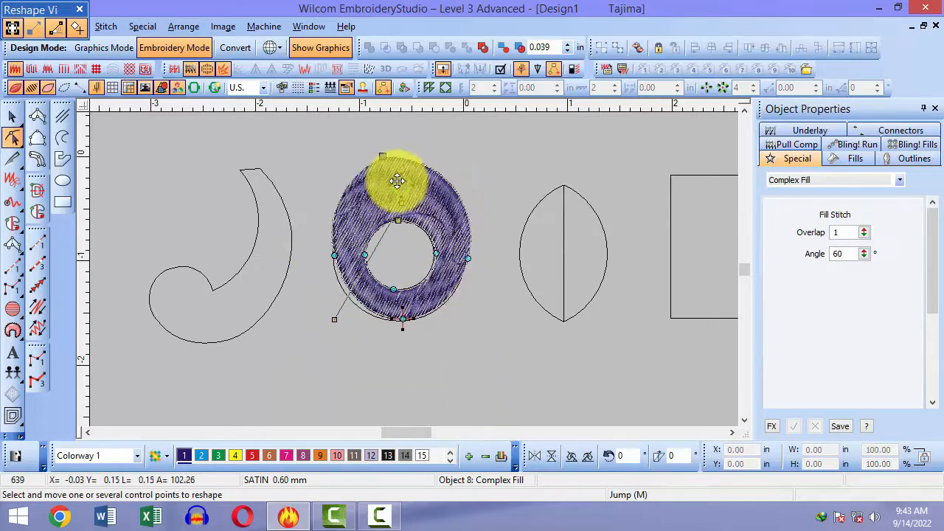
{"action": "key", "text": "ctrl+z"}
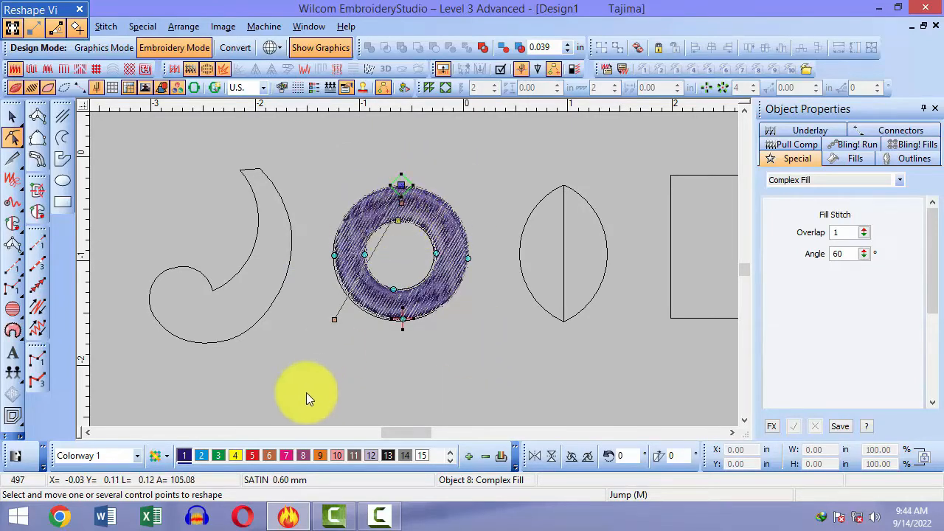
Step: Re-angle the ring's stitches to 0° horizontal, then delete the ring's fill stitching
{"action": "left_click_drag", "start_coordinate": [340, 317], "coordinate": [254, 197]}
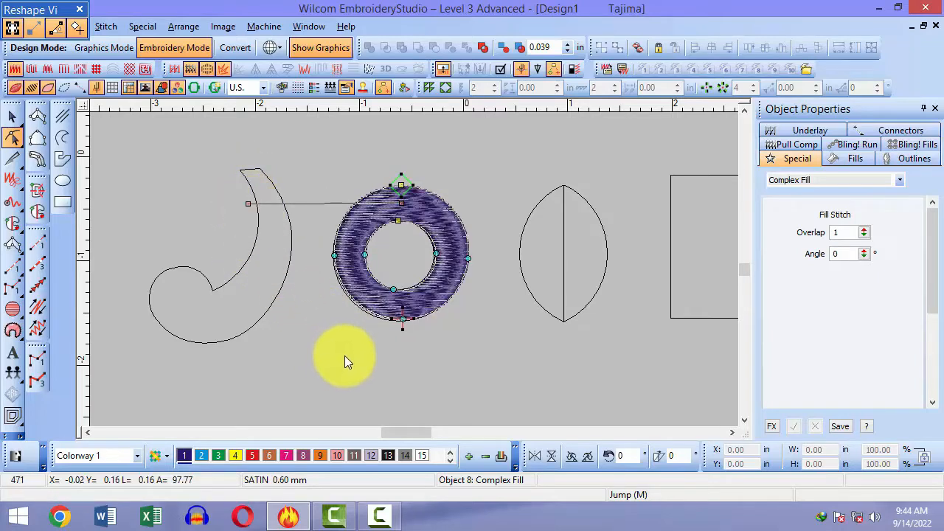
{"action": "key", "text": "Escape"}
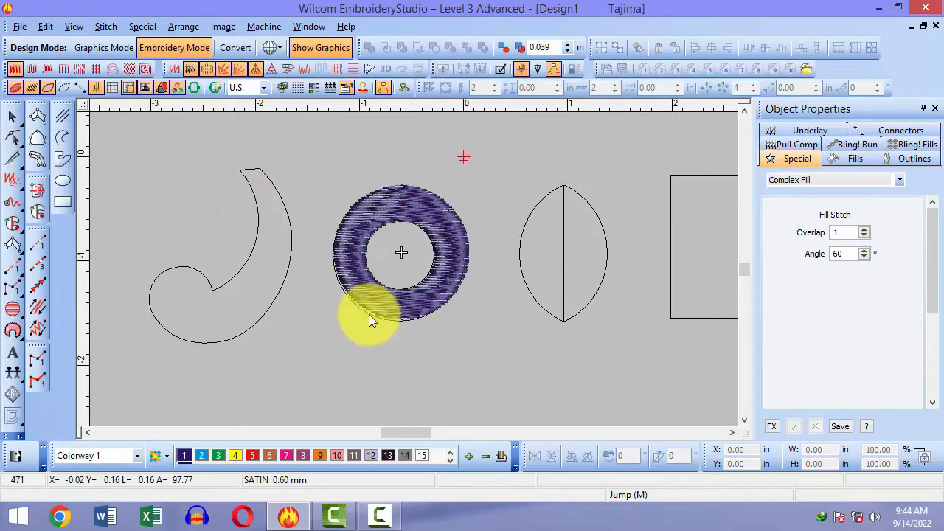
{"action": "left_click", "coordinate": [405, 308]}
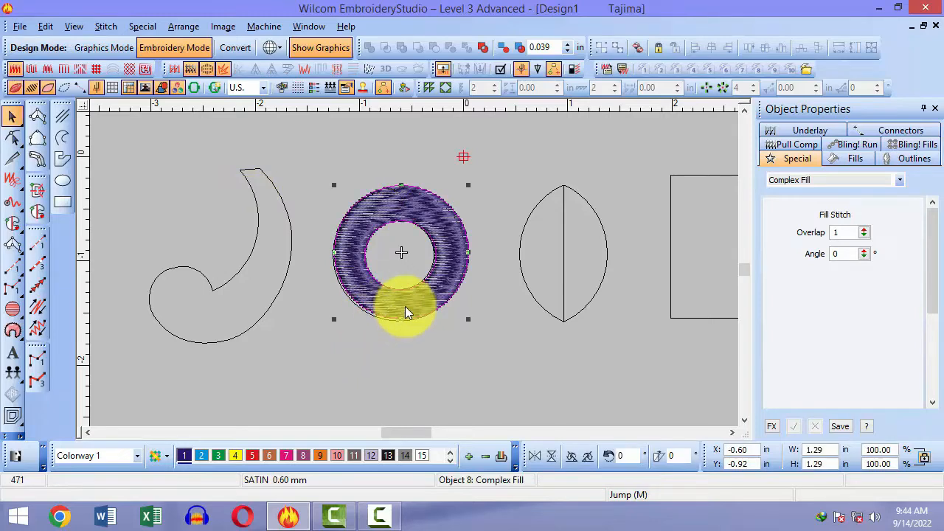
{"action": "key", "text": "Delete"}
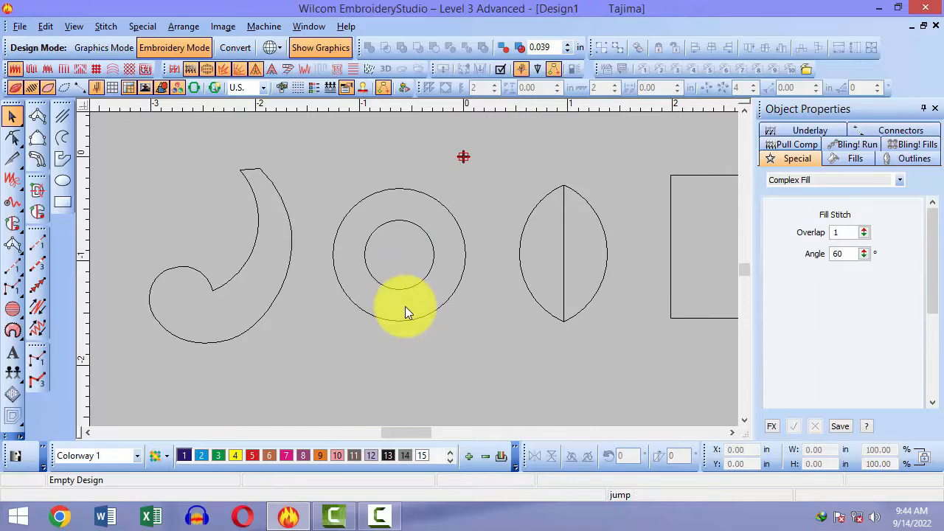
Step: Activate the satin Column A tool at 0.60 mm spacing, zooming onto the leaf and back to fit
{"action": "key", "text": "0"}
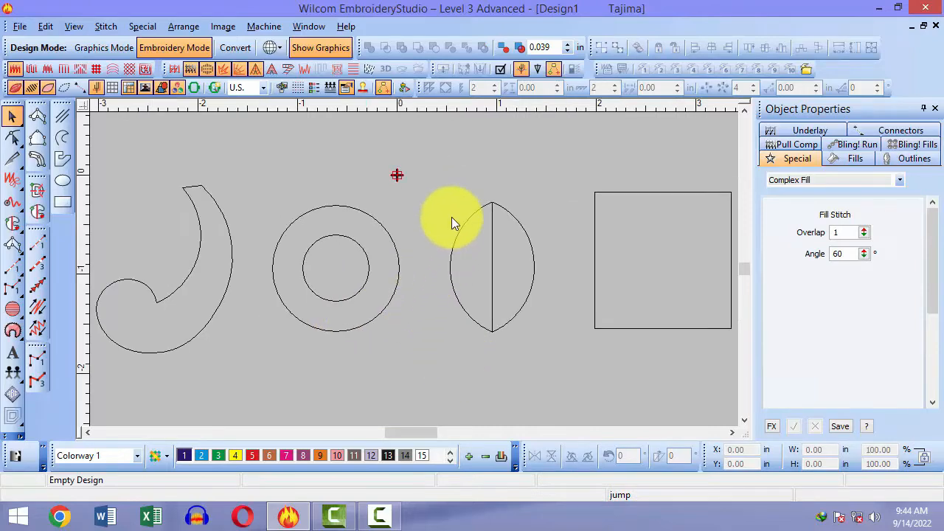
{"action": "key", "text": "i"}
{"action": "key", "text": "b"}
{"action": "left_click_drag", "start_coordinate": [440, 174], "coordinate": [525, 364]}
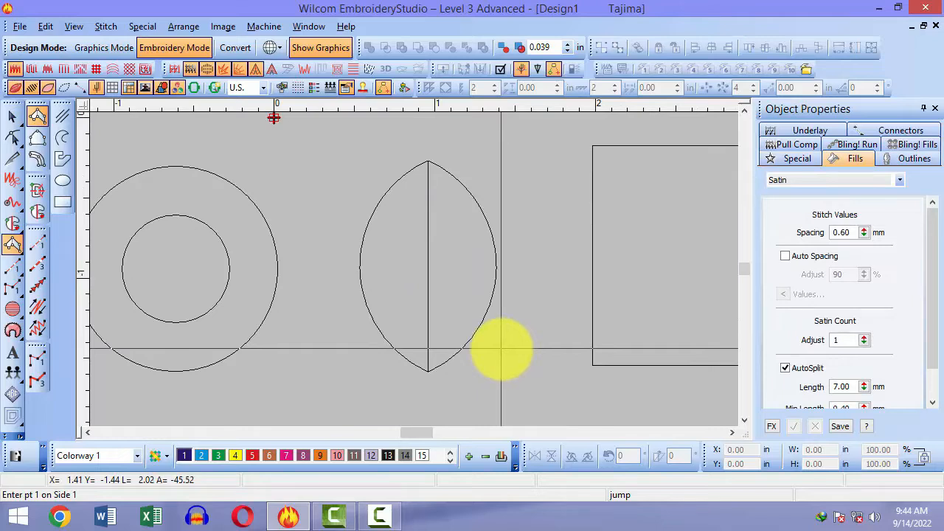
{"action": "key", "text": "0"}
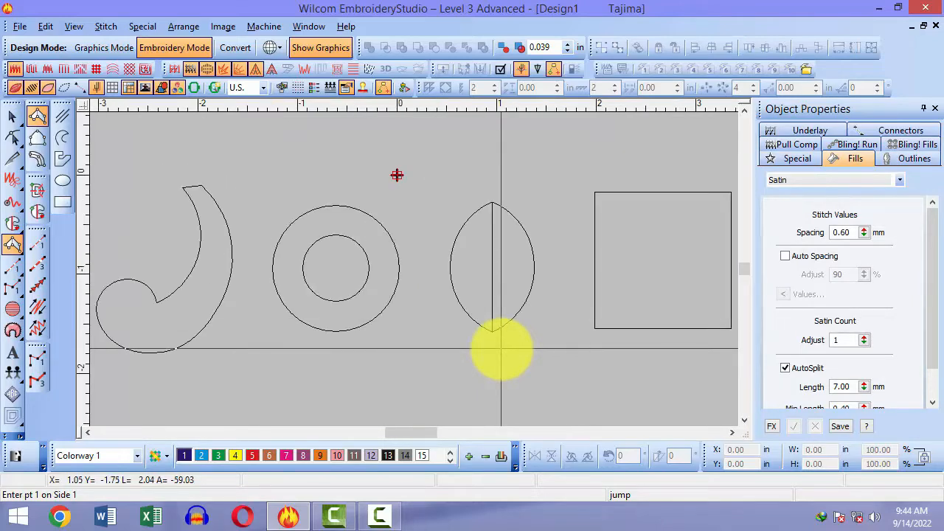
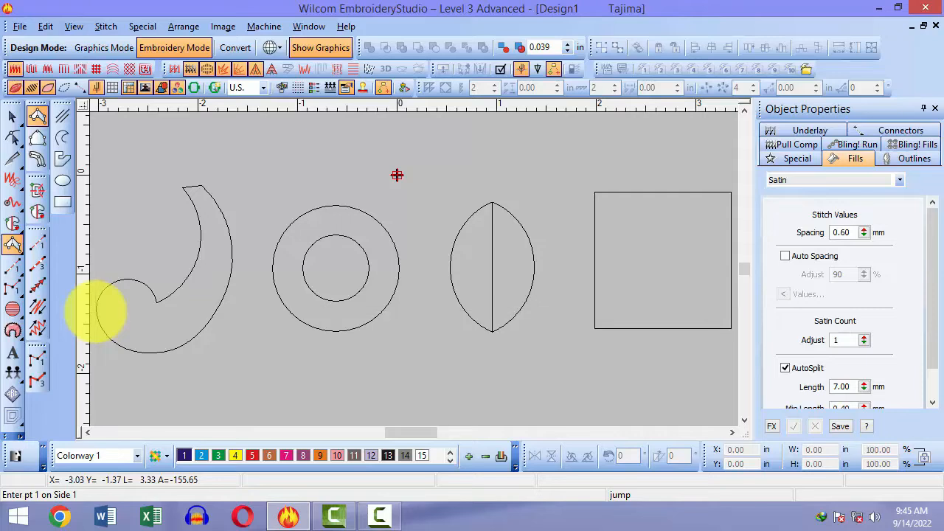
Step: End the active digitizing input and close Design1 from the File menu
{"action": "key", "text": "Escape"}
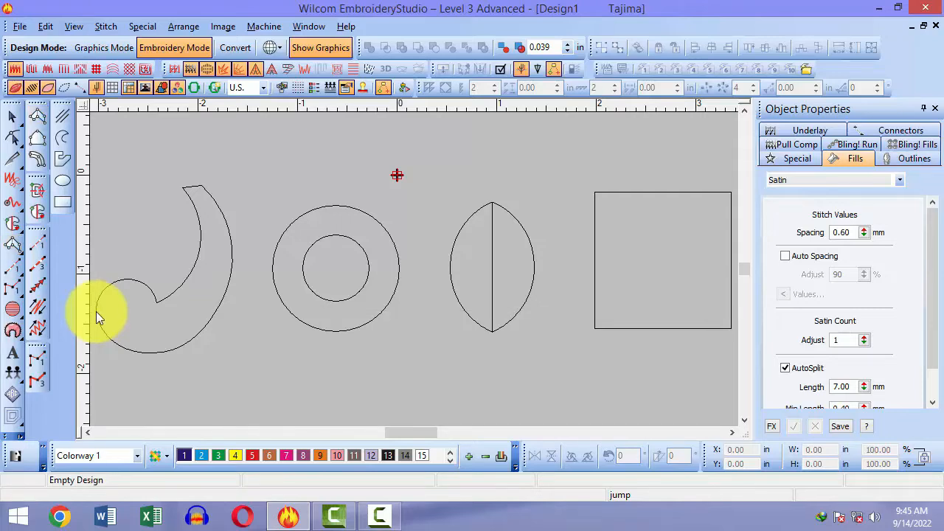
{"action": "key", "text": "alt+f"}
Step: Close Design1 without saving and switch to the satin Column A tool on Design3
{"action": "key", "text": "c"}
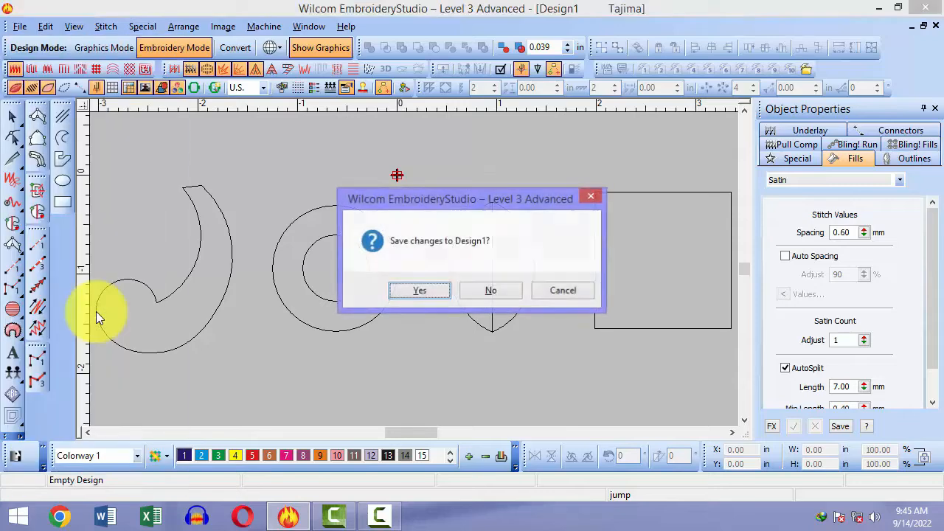
{"action": "left_click", "coordinate": [513, 288]}
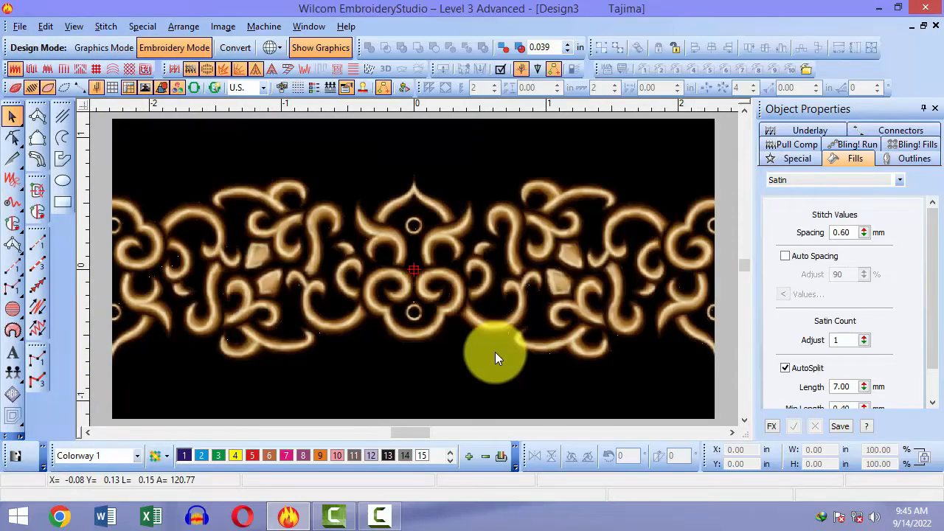
{"action": "key", "text": "space"}
{"action": "key", "text": "b"}
{"action": "left_click_drag", "start_coordinate": [289, 184], "coordinate": [473, 301]}
{"action": "key", "text": "0"}
Step: Zoom onto the ornament's central arch and place the first Column A point on it
{"action": "key", "text": "b"}
{"action": "left_click_drag", "start_coordinate": [411, 205], "coordinate": [467, 281]}
{"action": "key", "text": "b"}
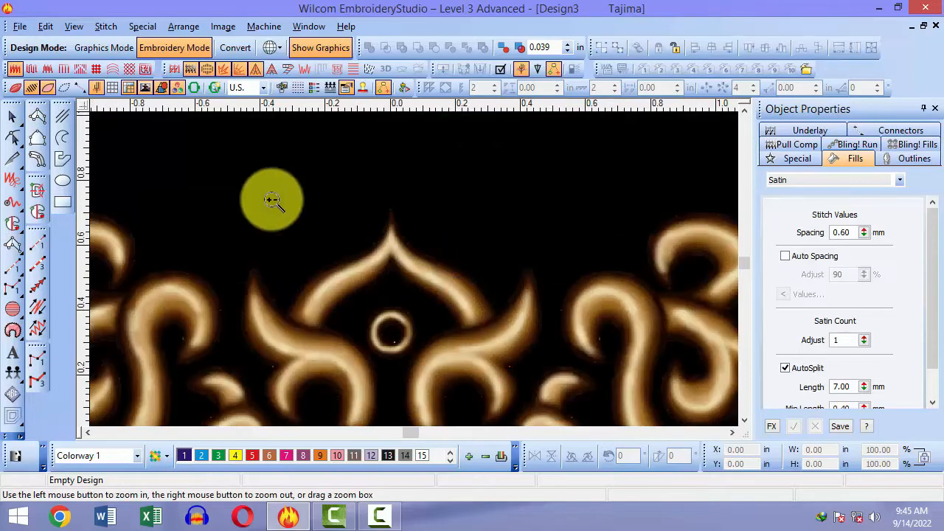
{"action": "left_click_drag", "start_coordinate": [275, 209], "coordinate": [469, 368]}
{"action": "key", "text": "b"}
{"action": "left_click", "coordinate": [347, 253]}
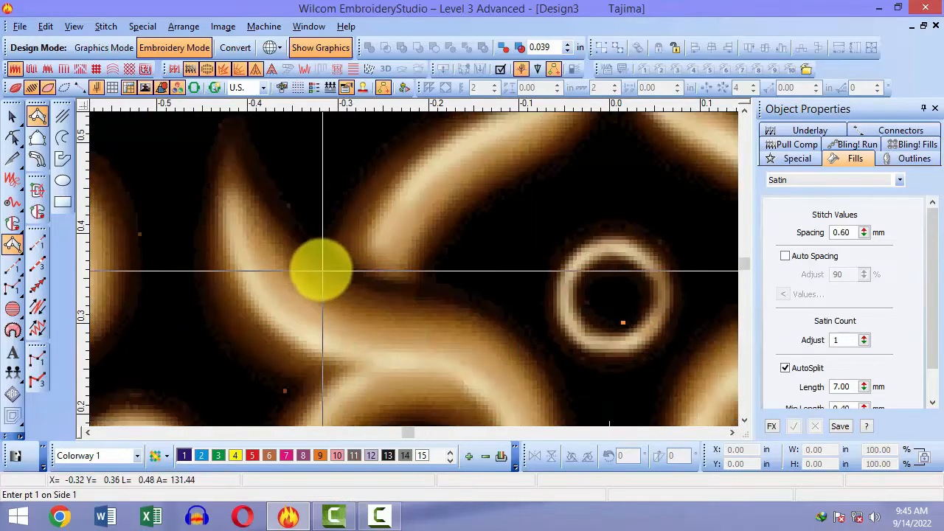
{"action": "left_click", "coordinate": [316, 269]}
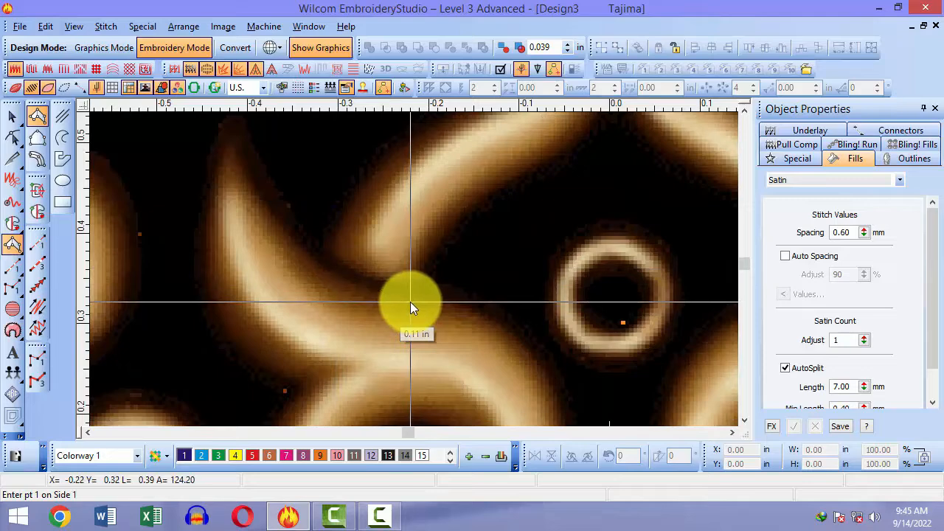
{"action": "key", "text": "Escape"}
{"action": "key", "text": "a"}
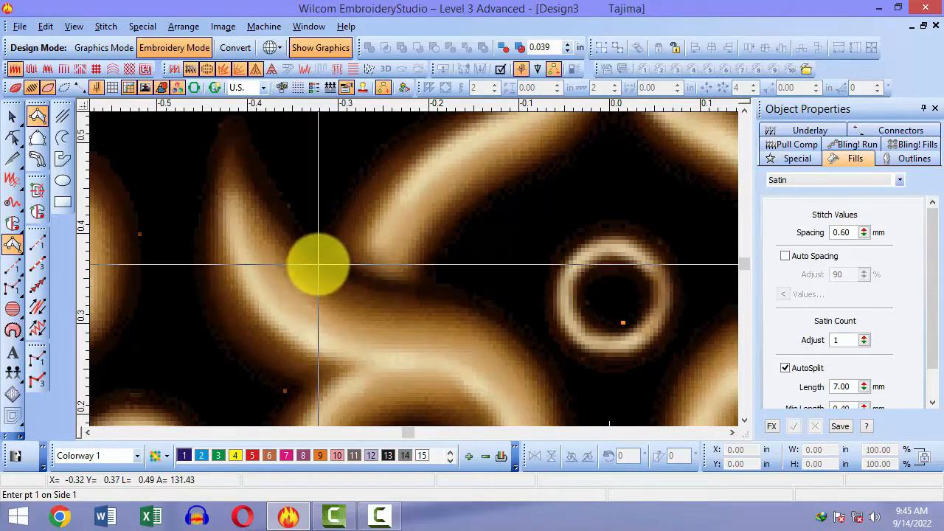
{"action": "left_click", "coordinate": [319, 261]}
Step: Digitize a curved satin column along the central arch up to its tip
{"action": "left_click", "coordinate": [420, 284]}
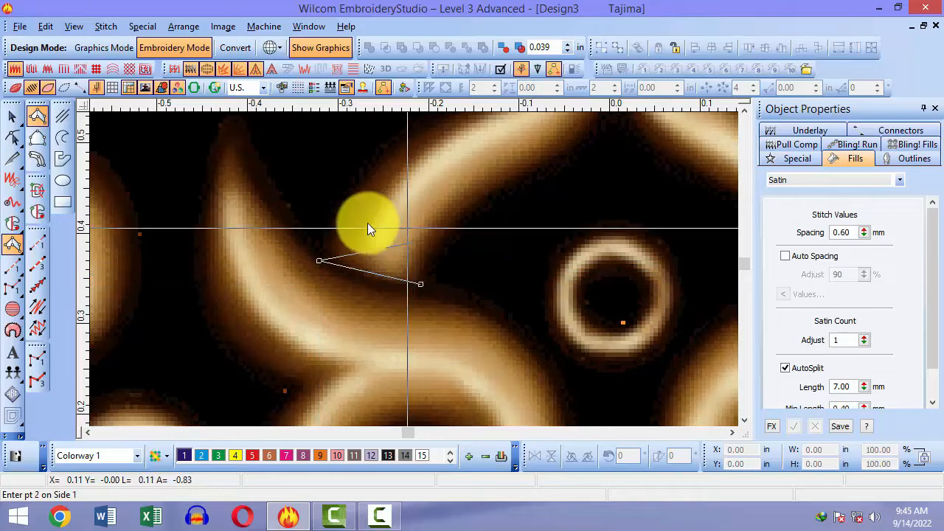
{"action": "left_click", "coordinate": [369, 168]}
{"action": "right_click", "coordinate": [464, 216]}
{"action": "right_click", "coordinate": [430, 188]}
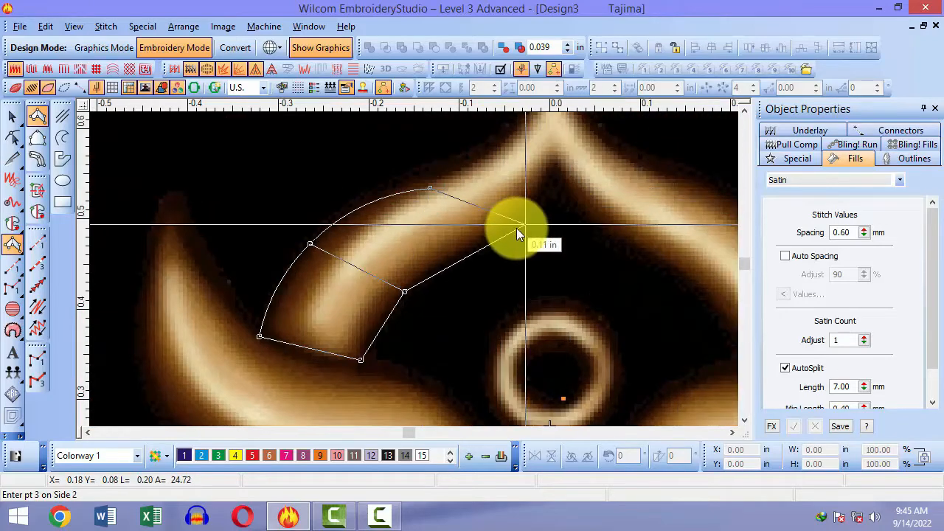
{"action": "right_click", "coordinate": [507, 233]}
{"action": "left_click", "coordinate": [435, 209]}
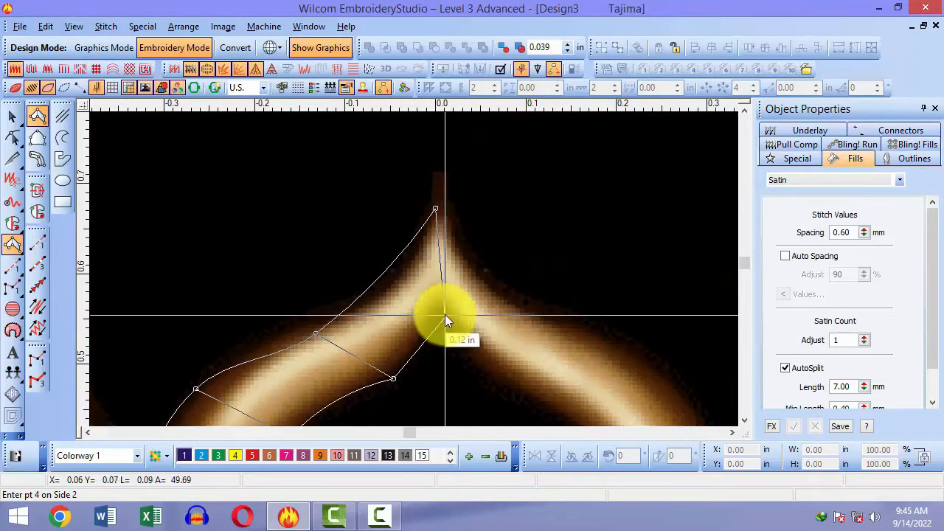
{"action": "left_click", "coordinate": [445, 314]}
{"action": "key", "text": "Return"}
Step: Zoom onto the finished arch column and turn on realistic stitch display
{"action": "key", "text": "shift+z"}
{"action": "key", "text": "b"}
{"action": "left_click_drag", "start_coordinate": [277, 269], "coordinate": [408, 422]}
{"action": "key", "text": "t"}
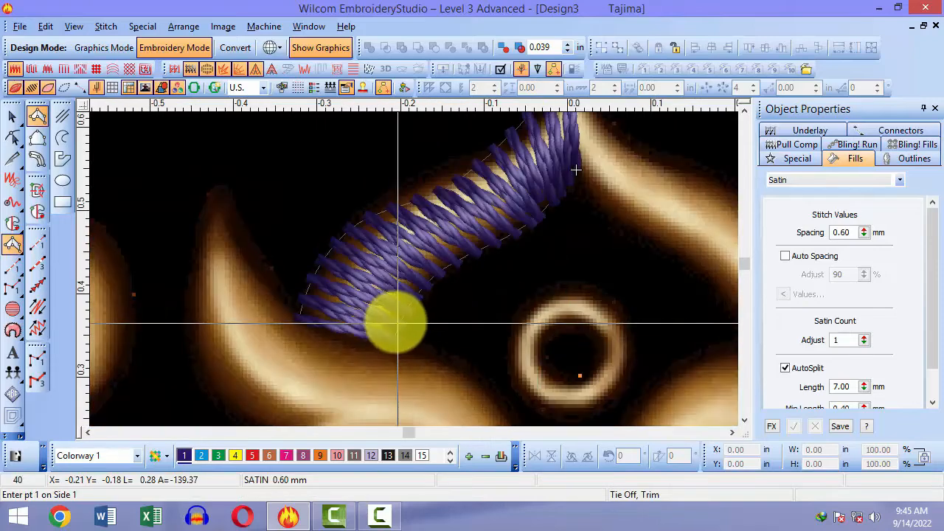
{"action": "key", "text": "shift+z"}
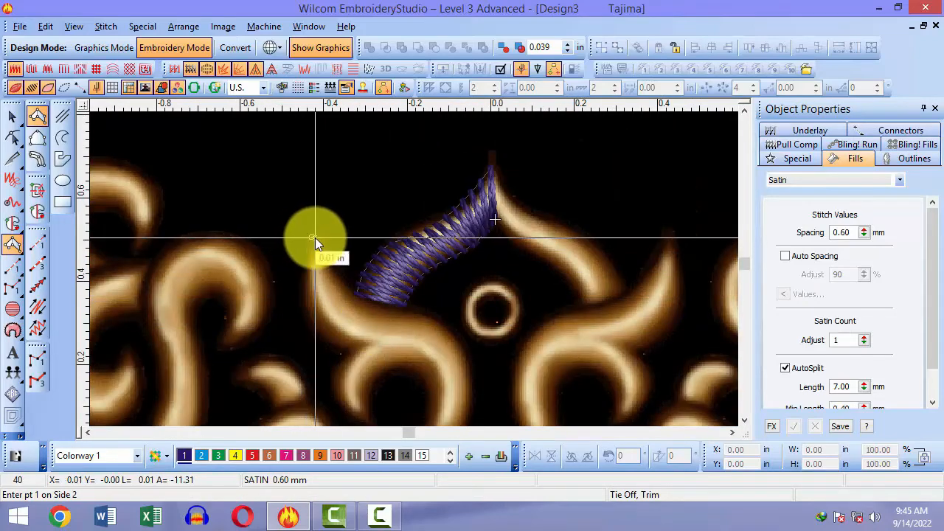
Step: Digitize a second curved satin column along the curve beneath the arch
{"action": "left_click", "coordinate": [313, 239]}
{"action": "right_click", "coordinate": [313, 283]}
{"action": "right_click", "coordinate": [340, 279]}
{"action": "right_click", "coordinate": [340, 347]}
{"action": "right_click", "coordinate": [375, 311]}
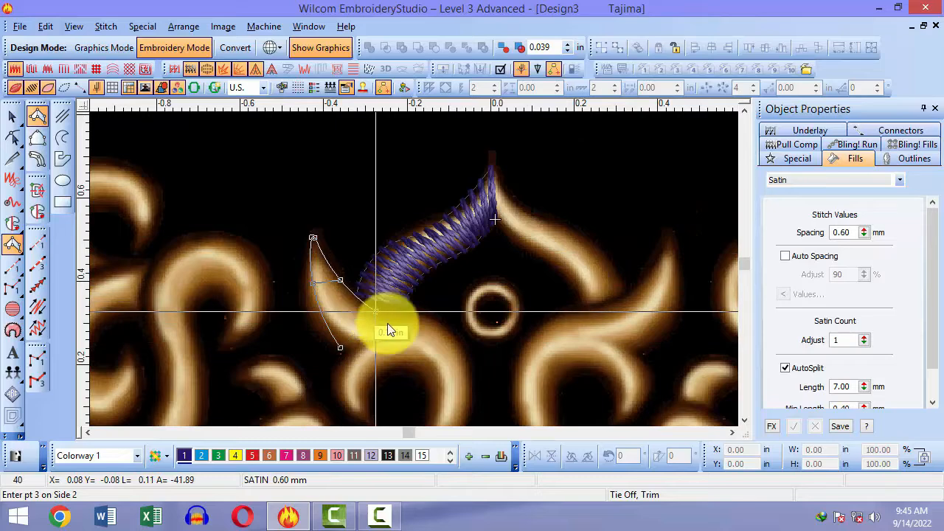
{"action": "right_click", "coordinate": [423, 350]}
{"action": "right_click", "coordinate": [435, 325]}
{"action": "right_click", "coordinate": [440, 389]}
{"action": "right_click", "coordinate": [457, 385]}
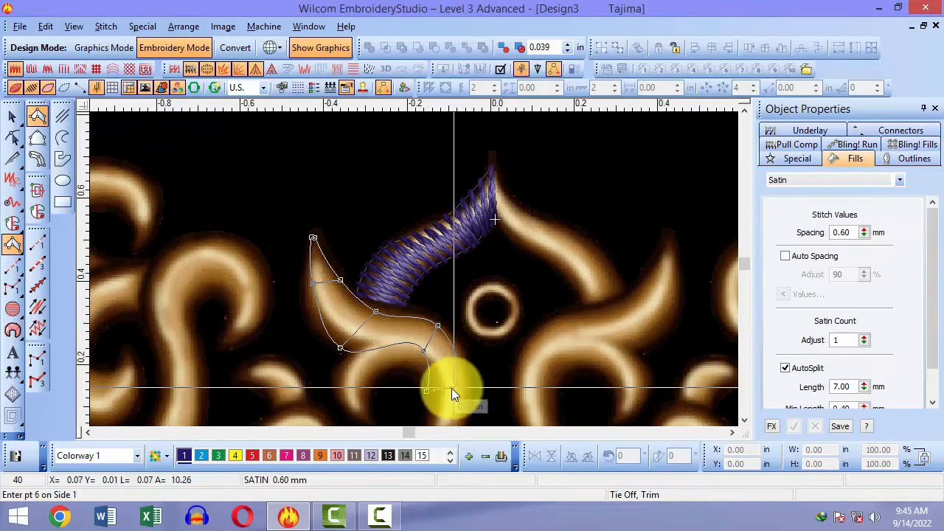
{"action": "key", "text": "Return"}
Step: Stop column input, zoom onto the two new columns, and hide the backdrop bitmap
{"action": "scroll", "coordinate": [448, 383], "scroll_direction": "down", "scroll_amount": 1}
{"action": "key", "text": "Escape"}
{"action": "key", "text": "b"}
{"action": "left_click_drag", "start_coordinate": [349, 197], "coordinate": [479, 361]}
{"action": "key", "text": "shift+z"}
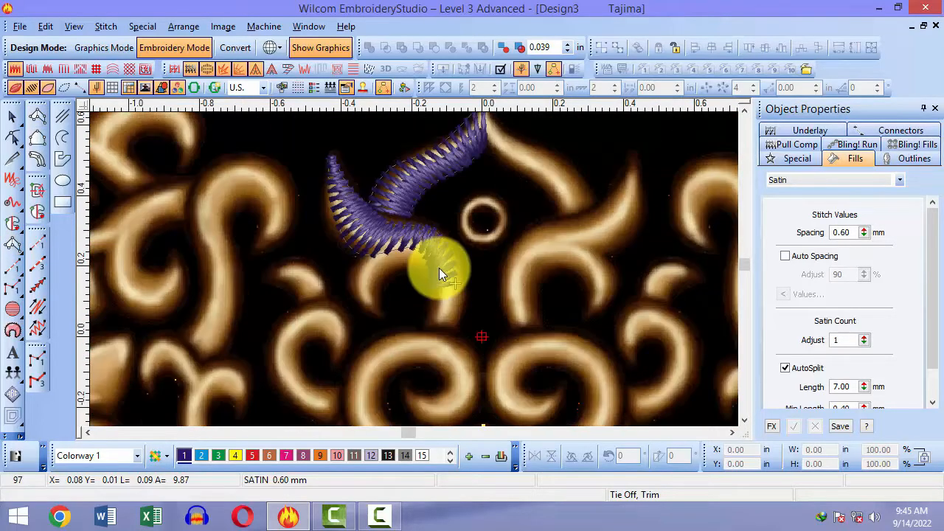
{"action": "key", "text": "d"}
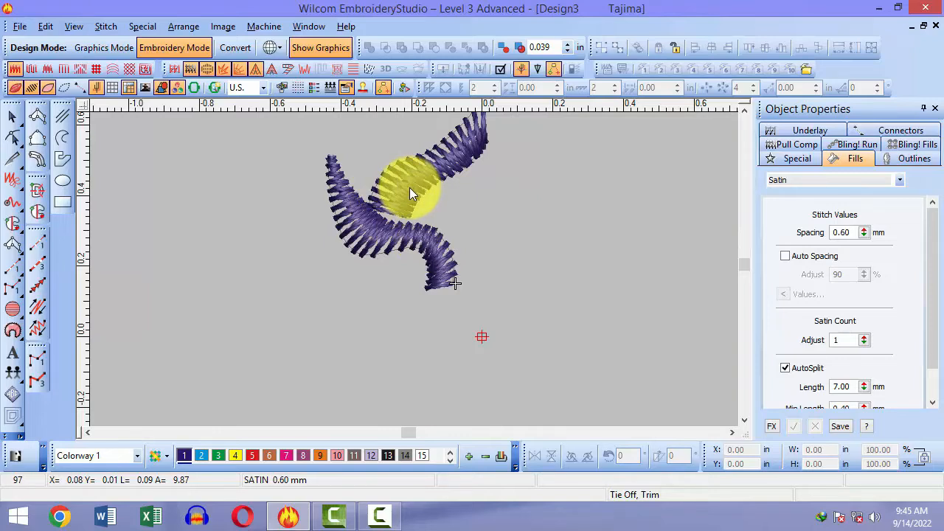
Step: Remove the lower satin column, keeping the arch column, and show backdrop and stitches again
{"action": "left_click", "coordinate": [466, 220]}
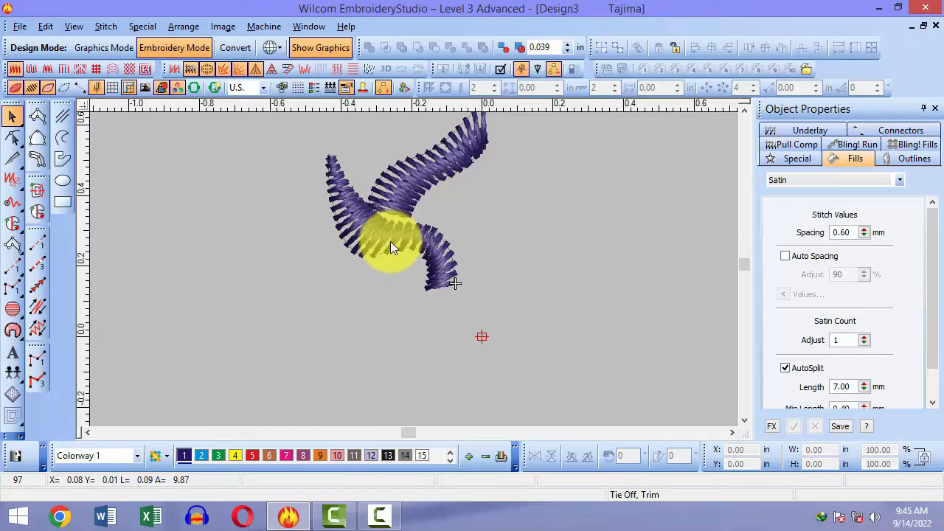
{"action": "key", "text": "ctrl+z"}
{"action": "key", "text": "ctrl+z"}
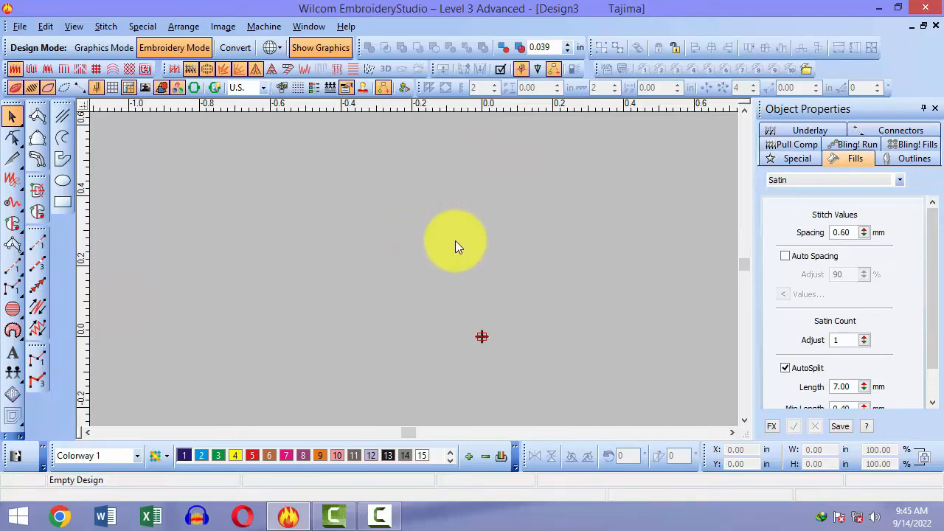
{"action": "key", "text": "ctrl+y"}
{"action": "left_click", "coordinate": [474, 249]}
{"action": "key", "text": "s"}
{"action": "key", "text": "d"}
{"action": "key", "text": "s"}
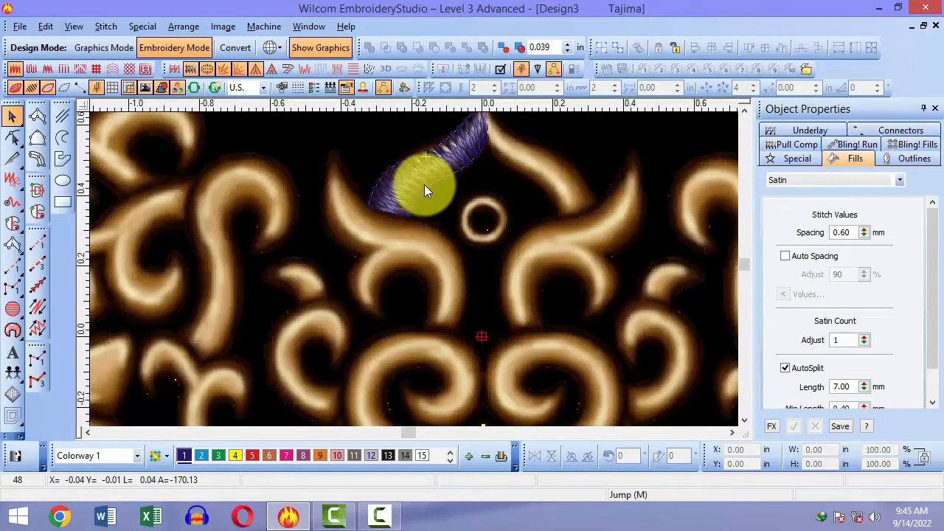
Step: Reshape the arch column by dragging its lower-left point further down, then fit the design
{"action": "key", "text": "b"}
{"action": "left_click", "coordinate": [438, 244]}
{"action": "left_click", "coordinate": [406, 285]}
{"action": "key", "text": "h"}
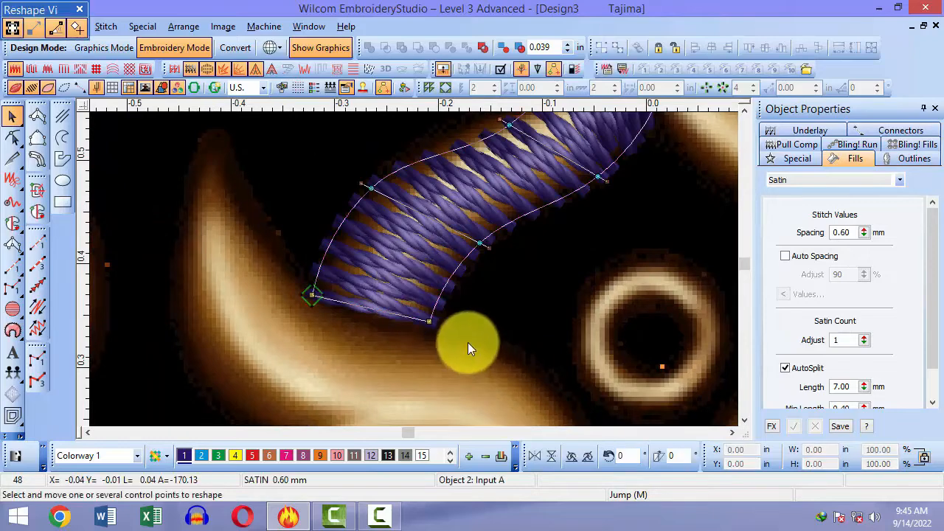
{"action": "left_click_drag", "start_coordinate": [313, 295], "coordinate": [305, 320]}
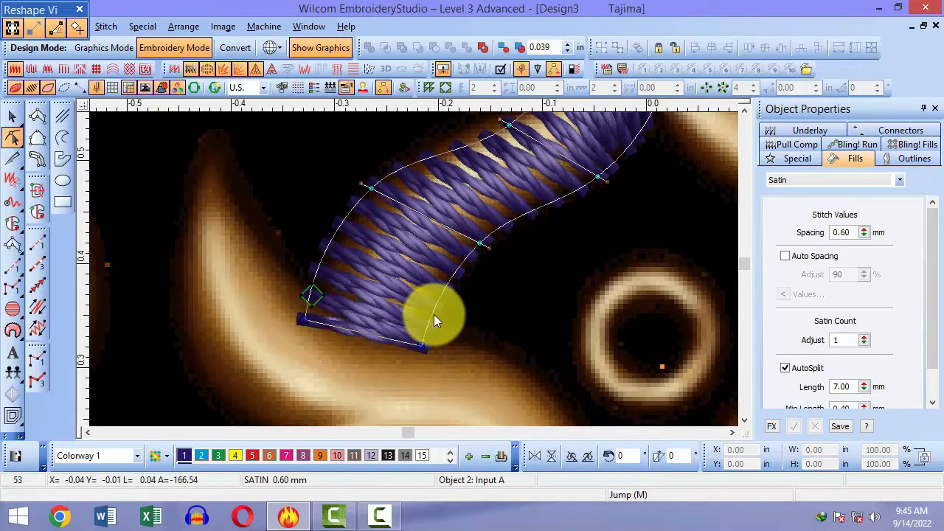
{"action": "key", "text": "Escape"}
{"action": "scroll", "coordinate": [465, 322], "scroll_direction": "up", "scroll_amount": 1}
{"action": "scroll", "coordinate": [465, 322], "scroll_direction": "down", "scroll_amount": 2}
{"action": "scroll", "coordinate": [466, 322], "scroll_direction": "up", "scroll_amount": 2}
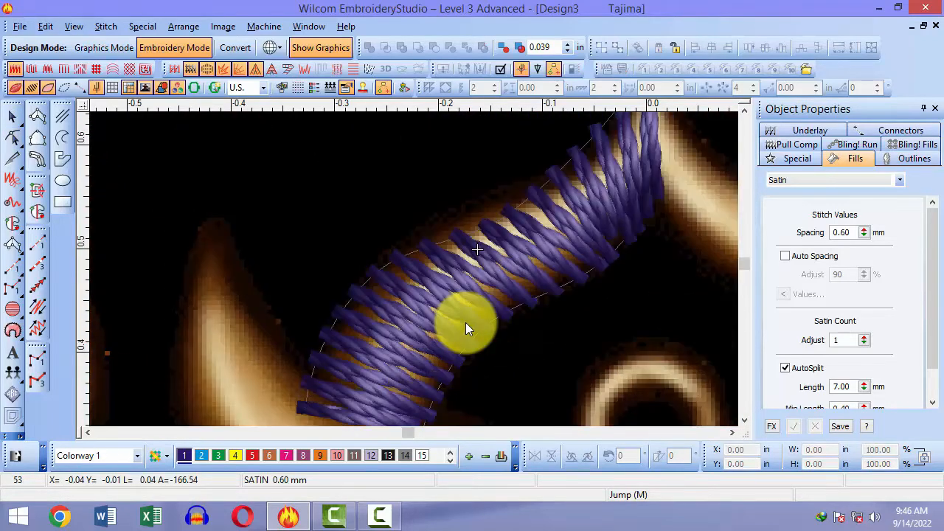
{"action": "key", "text": "0"}
{"action": "key", "text": "b"}
{"action": "key", "text": "space"}
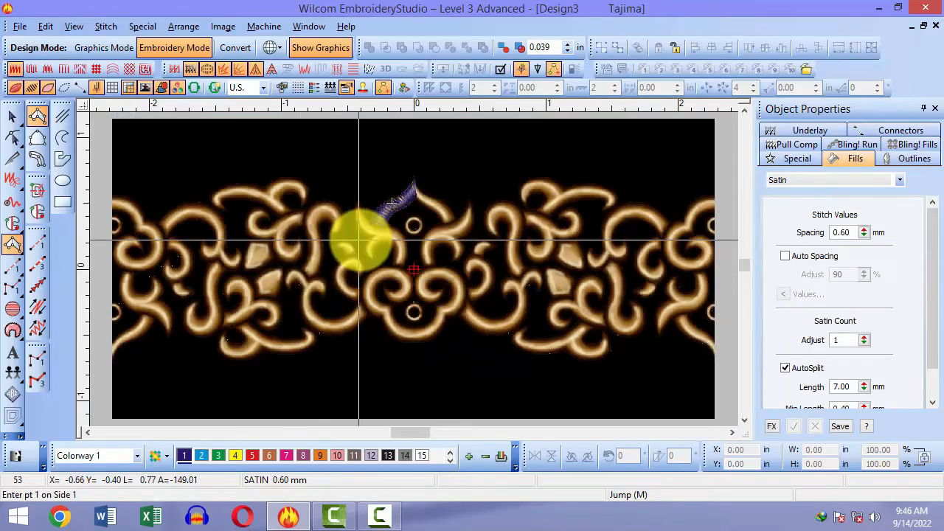
Step: Zoom onto the left ornament's tip and place the column's opening point pairs
{"action": "key", "text": "b"}
{"action": "left_click_drag", "start_coordinate": [352, 185], "coordinate": [398, 230]}
{"action": "key", "text": "b"}
{"action": "left_click_drag", "start_coordinate": [262, 247], "coordinate": [348, 336]}
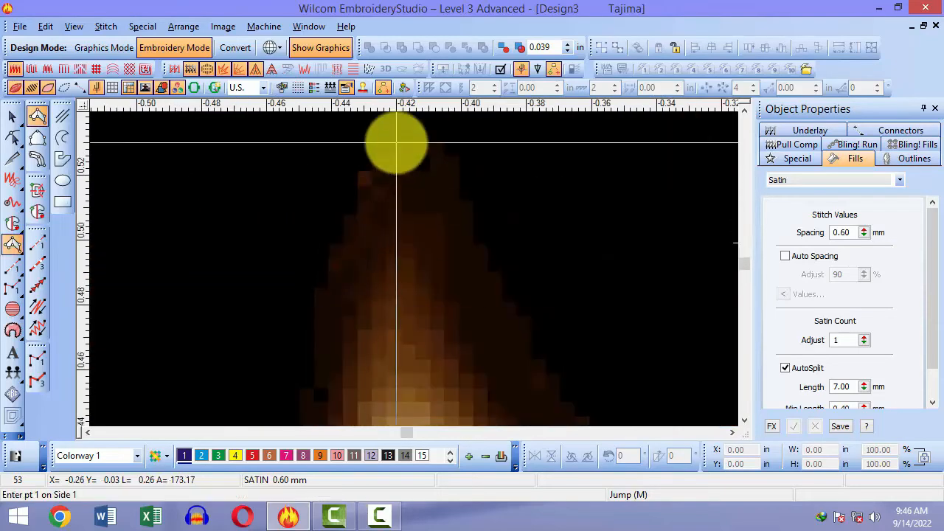
{"action": "left_click", "coordinate": [396, 142]}
{"action": "left_click", "coordinate": [403, 142]}
{"action": "scroll", "coordinate": [398, 236], "scroll_direction": "down", "scroll_amount": 2}
{"action": "left_click", "coordinate": [320, 318]}
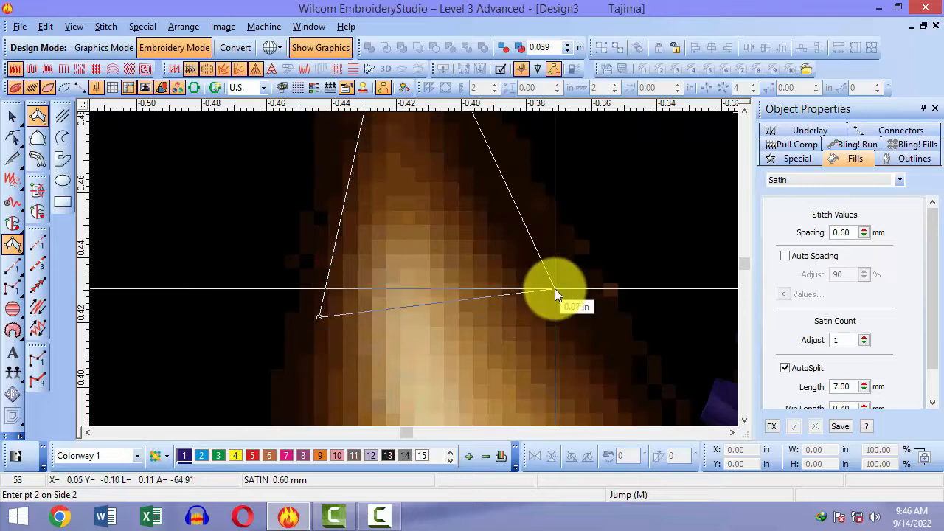
{"action": "left_click", "coordinate": [556, 288]}
Step: Continue Column A points along the curve and generate the satin column
{"action": "key", "text": "shift+z"}
{"action": "scroll", "coordinate": [527, 319], "scroll_direction": "down", "scroll_amount": 2}
{"action": "left_click", "coordinate": [303, 324]}
{"action": "key", "text": "shift+z"}
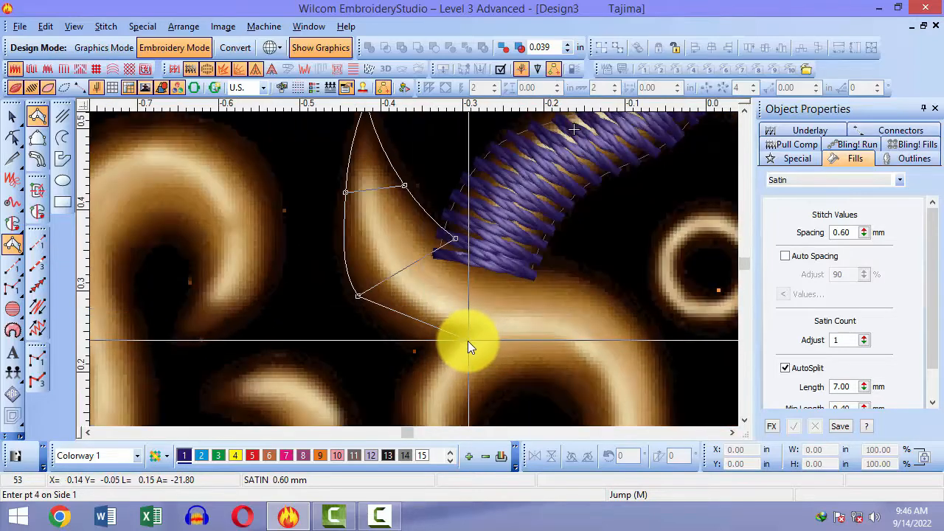
{"action": "left_click", "coordinate": [468, 341]}
{"action": "left_click", "coordinate": [574, 277]}
{"action": "scroll", "coordinate": [602, 360], "scroll_direction": "down", "scroll_amount": 2}
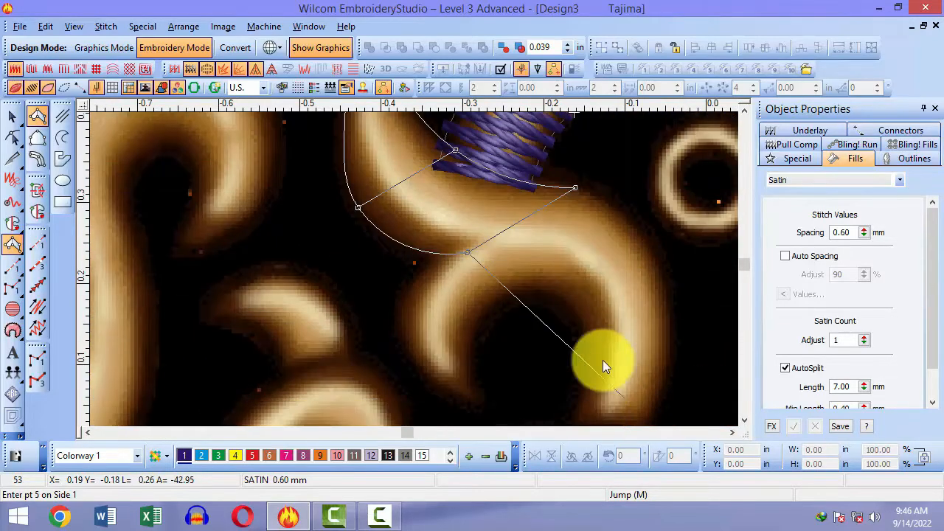
{"action": "left_click", "coordinate": [592, 323]}
{"action": "left_click", "coordinate": [670, 317]}
{"action": "scroll", "coordinate": [612, 350], "scroll_direction": "down", "scroll_amount": 2}
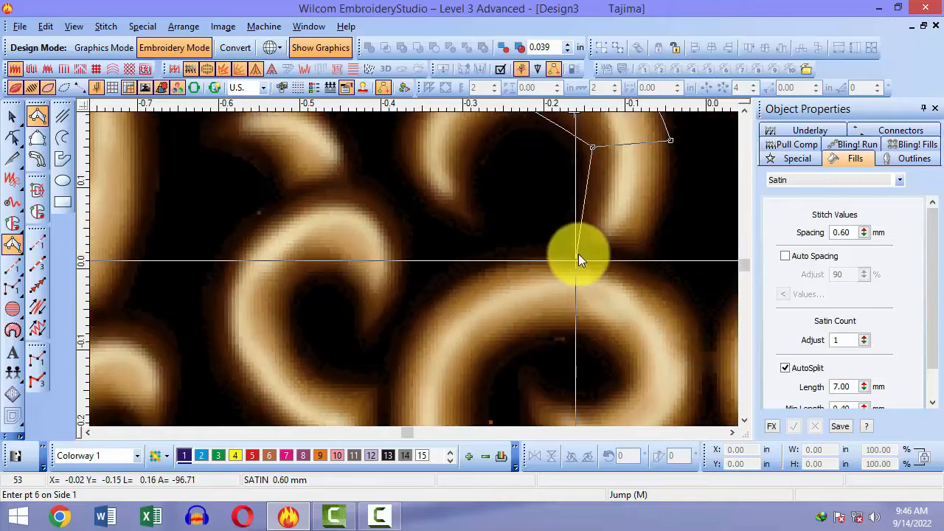
{"action": "left_click", "coordinate": [584, 279]}
{"action": "left_click", "coordinate": [643, 285]}
{"action": "key", "text": "Return"}
Step: Hide the backdrop and zoom in on the new purple stitches crossing the arch
{"action": "key", "text": "shift+z"}
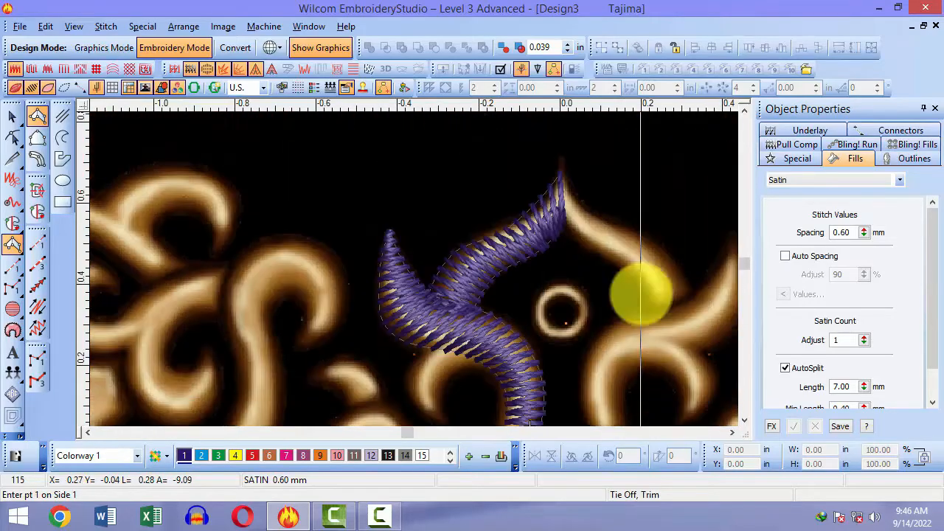
{"action": "key", "text": "b"}
{"action": "left_click_drag", "start_coordinate": [380, 190], "coordinate": [565, 356]}
{"action": "key", "text": "shift+z"}
{"action": "key", "text": "d"}
{"action": "key", "text": "b"}
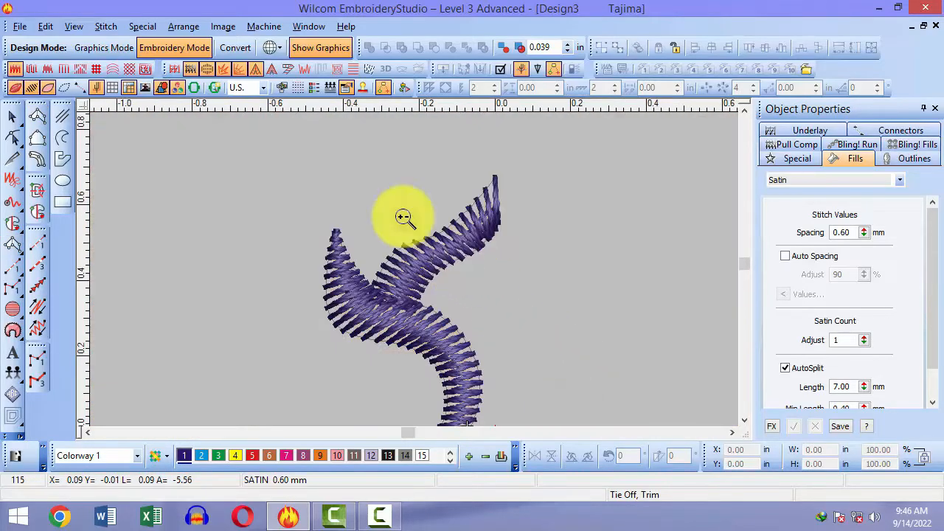
{"action": "left_click_drag", "start_coordinate": [309, 168], "coordinate": [465, 362]}
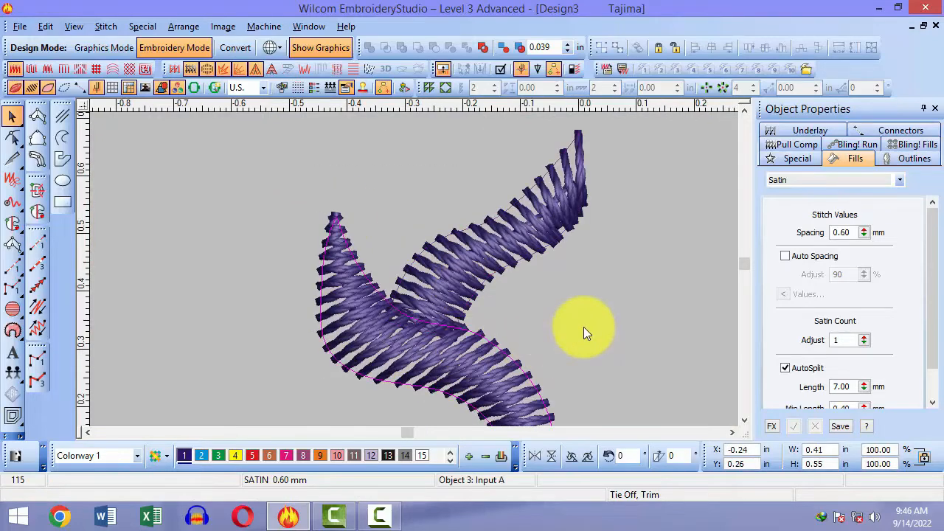
Step: Bring back the backdrop and magnify the lower stroke's end with Column A active
{"action": "left_click", "coordinate": [582, 325]}
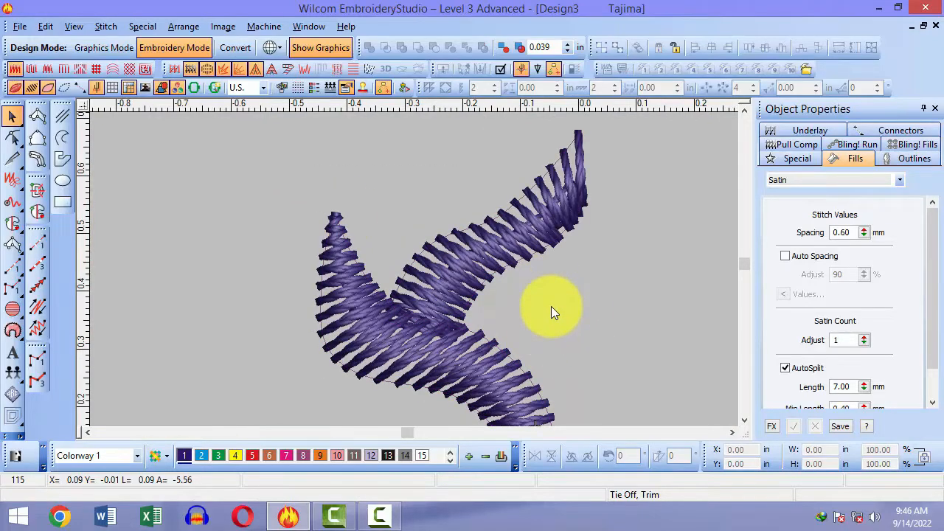
{"action": "key", "text": "b"}
{"action": "scroll", "coordinate": [550, 306], "scroll_direction": "down", "scroll_amount": 3}
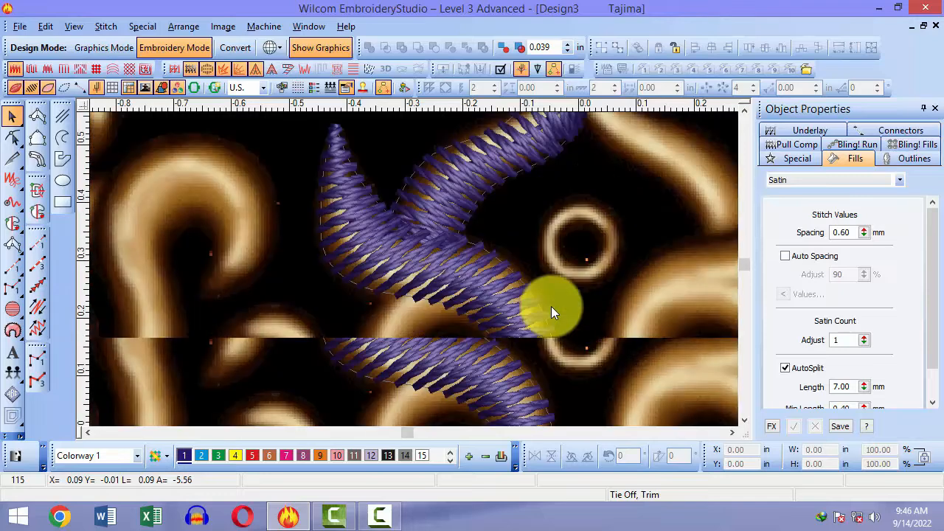
{"action": "key", "text": "space"}
{"action": "key", "text": "b"}
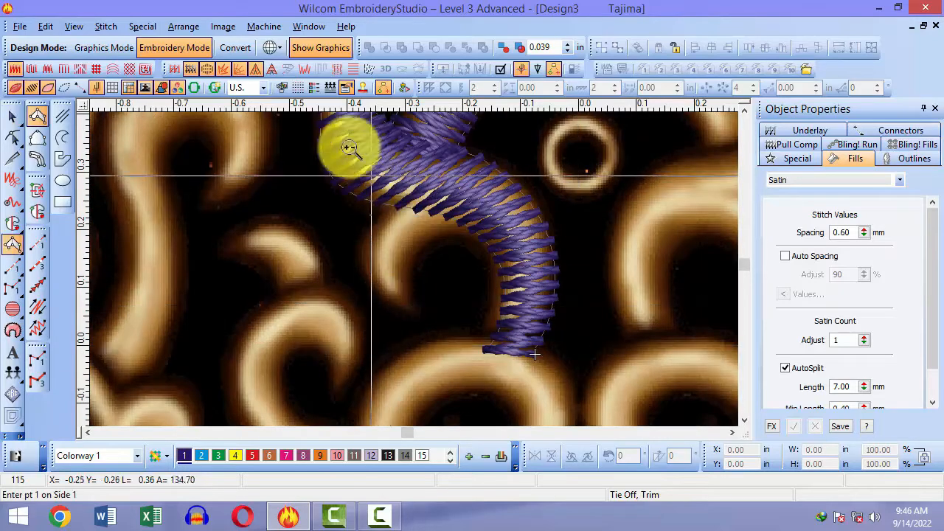
{"action": "left_click_drag", "start_coordinate": [365, 158], "coordinate": [474, 325]}
Step: Digitize a curved satin column along the lower stroke from its end to the bend
{"action": "left_click", "coordinate": [403, 416]}
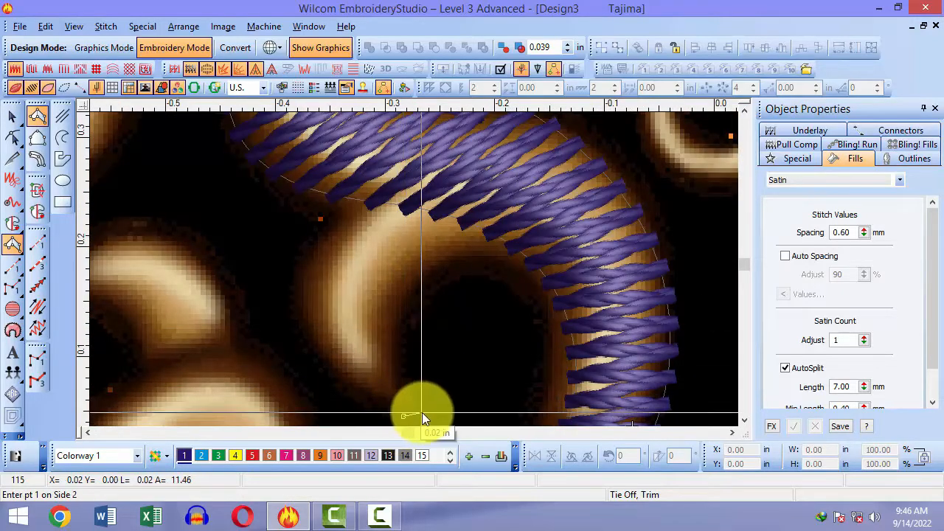
{"action": "left_click", "coordinate": [417, 416]}
{"action": "right_click", "coordinate": [303, 215]}
{"action": "right_click", "coordinate": [414, 239]}
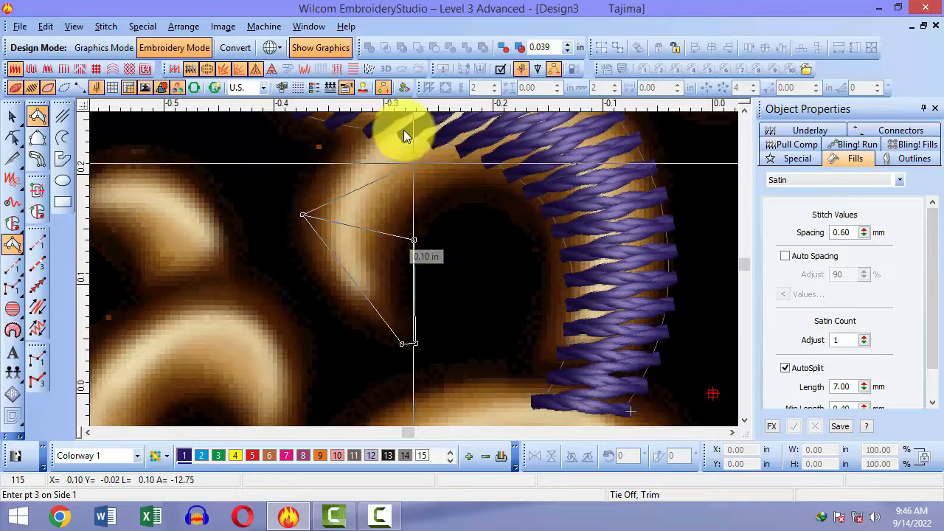
{"action": "right_click", "coordinate": [402, 197]}
{"action": "right_click", "coordinate": [492, 263]}
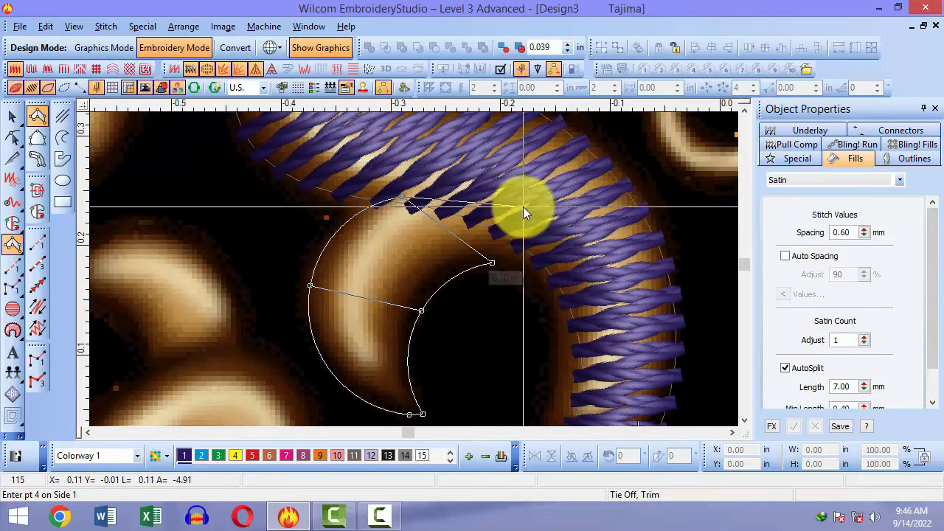
{"action": "left_click", "coordinate": [523, 207]}
{"action": "left_click", "coordinate": [532, 223]}
{"action": "key", "text": "Return"}
Step: Hide the backdrop and zoom around the stitched columns to inspect them
{"action": "key", "text": "shift+z"}
{"action": "key", "text": "shift+z"}
{"action": "key", "text": "b"}
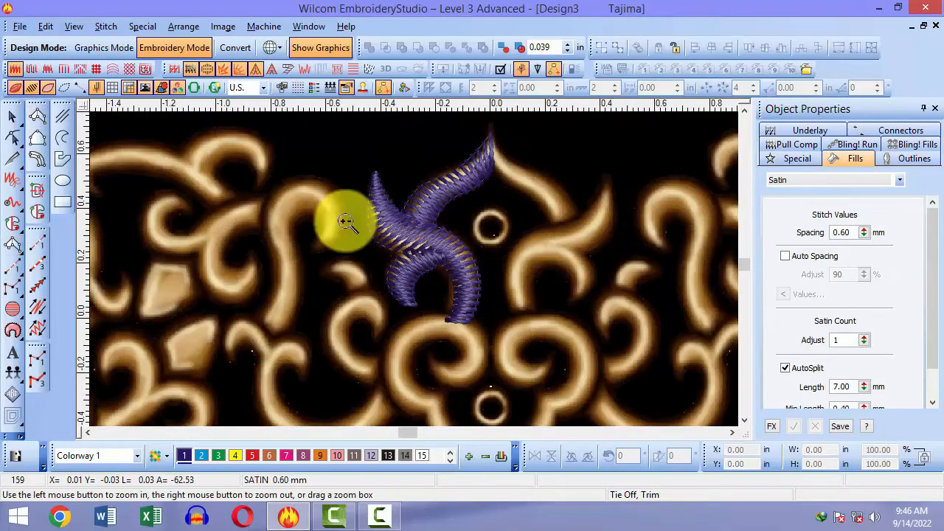
{"action": "left_click_drag", "start_coordinate": [324, 206], "coordinate": [498, 356]}
{"action": "key", "text": "d"}
{"action": "scroll", "coordinate": [542, 326], "scroll_direction": "up", "scroll_amount": 1}
{"action": "key", "text": "shift+z"}
{"action": "key", "text": "Escape"}
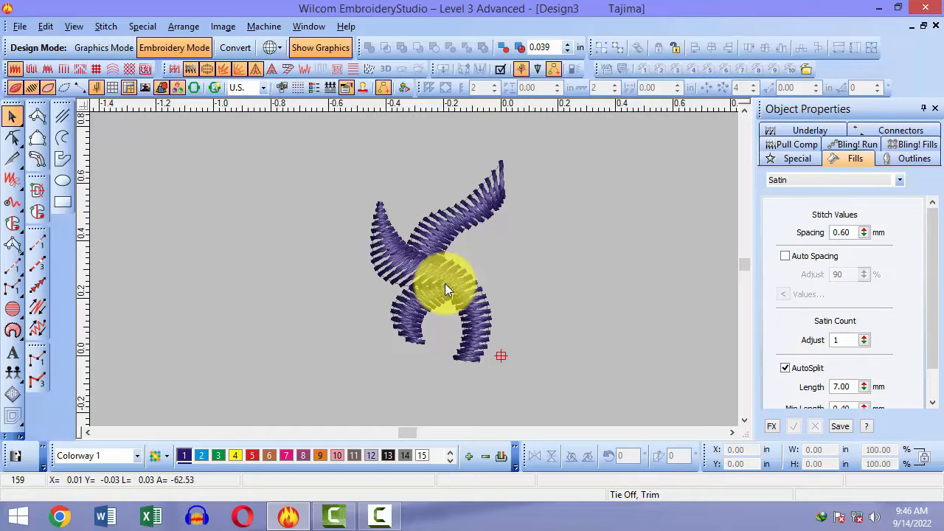
{"action": "key", "text": "z"}
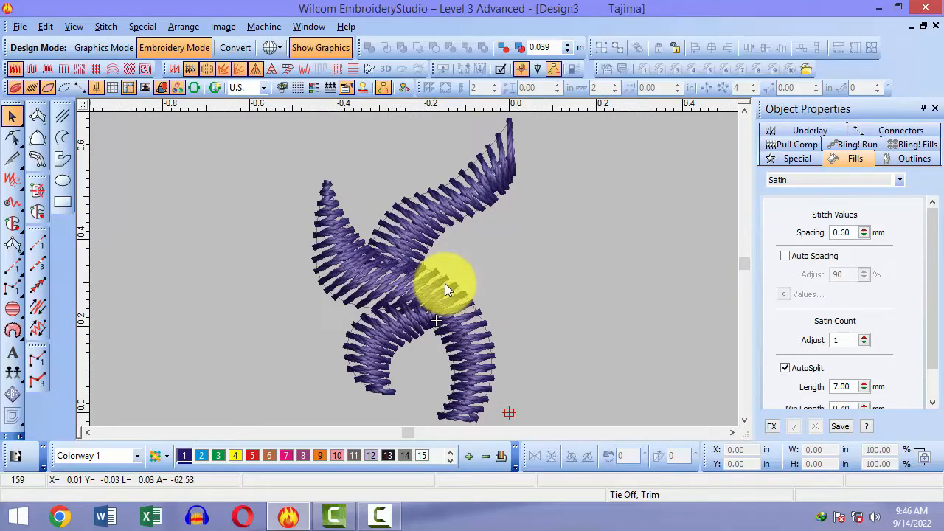
{"action": "left_click", "coordinate": [445, 284]}
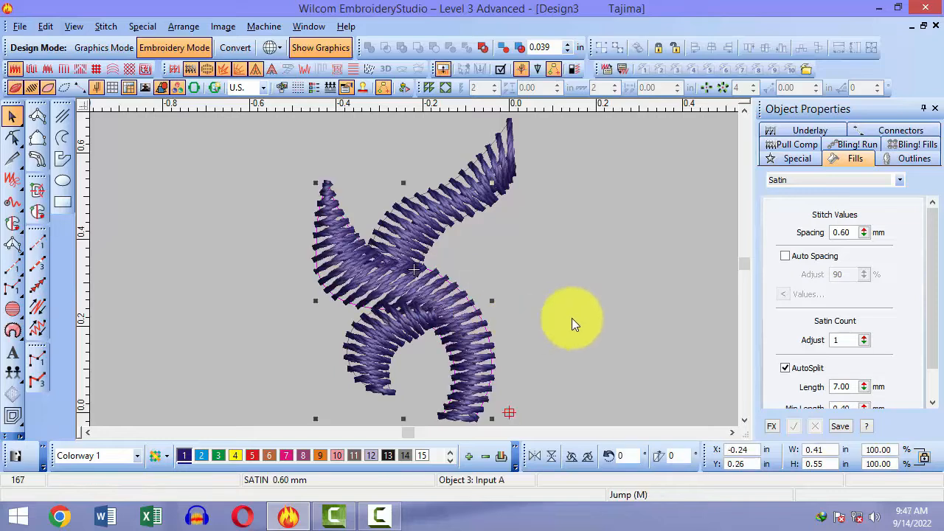
{"action": "left_click", "coordinate": [572, 318]}
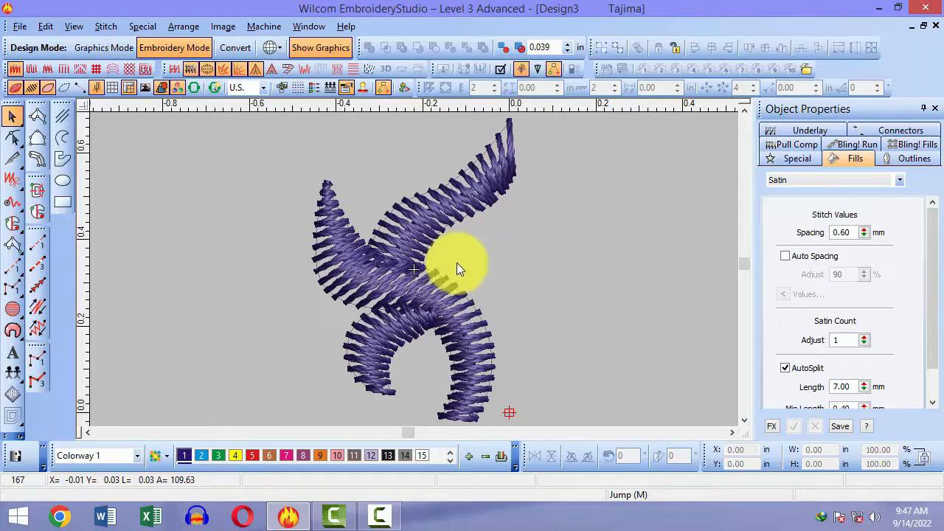
Step: Cut and paste the left satin wing so it stitches last
{"action": "left_click", "coordinate": [359, 265]}
{"action": "key", "text": "ctrl+x"}
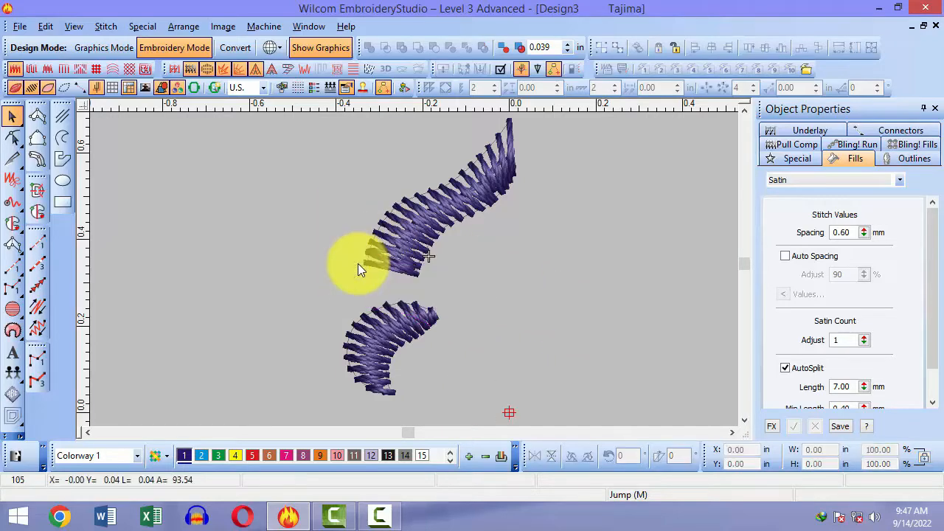
{"action": "key", "text": "ctrl+v"}
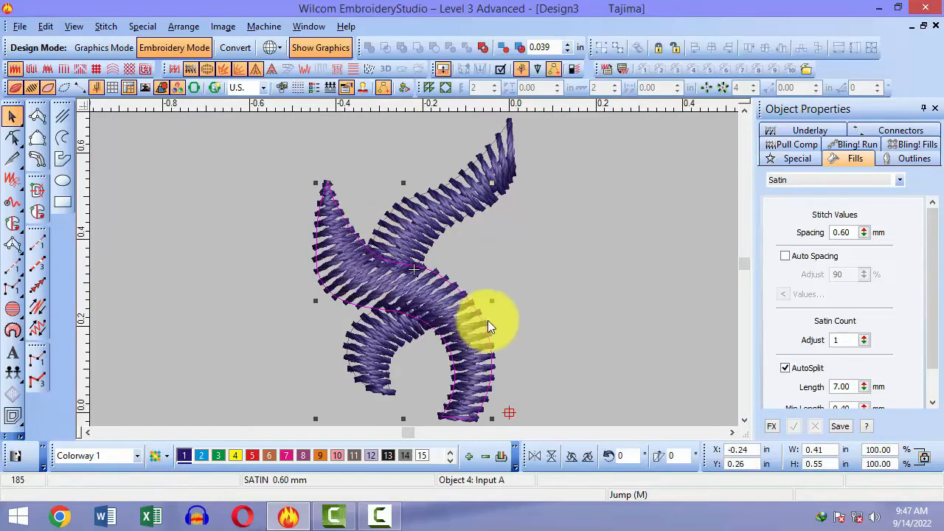
{"action": "left_click", "coordinate": [534, 310]}
Step: Zoom out, show the bitmap backdrop, and magnify the design's lower part
{"action": "key", "text": "shift+z"}
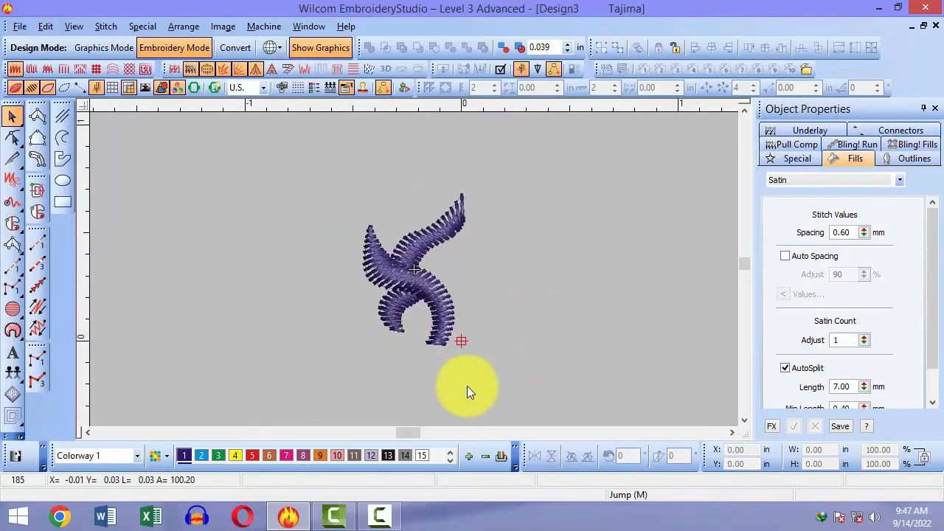
{"action": "key", "text": "d"}
{"action": "key", "text": "d"}
{"action": "key", "text": "d"}
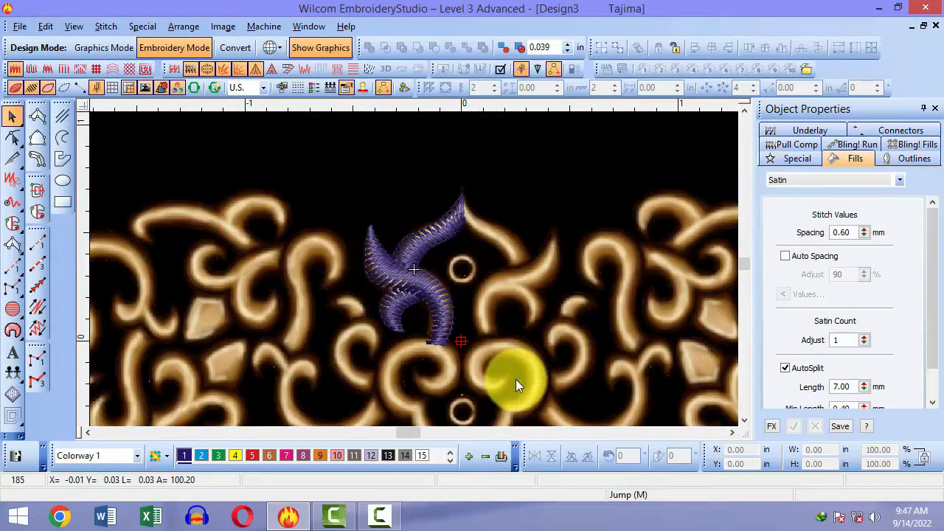
{"action": "key", "text": "b"}
{"action": "left_click_drag", "start_coordinate": [385, 302], "coordinate": [484, 386]}
Step: Start a satin column on the right curl, backing out the misplaced edge points
{"action": "scroll", "coordinate": [479, 383], "scroll_direction": "down", "scroll_amount": 2}
{"action": "key", "text": "space"}
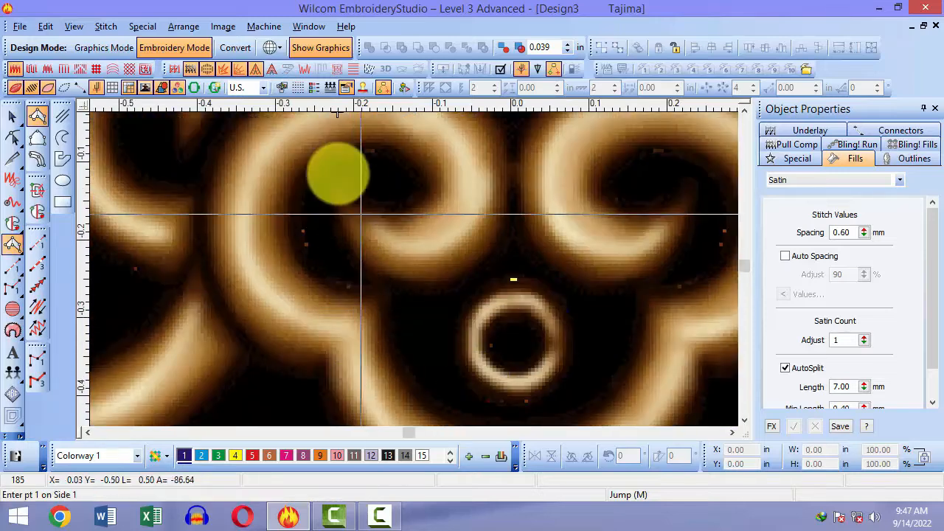
{"action": "left_click", "coordinate": [335, 184]}
{"action": "left_click", "coordinate": [340, 182]}
{"action": "left_click", "coordinate": [369, 263]}
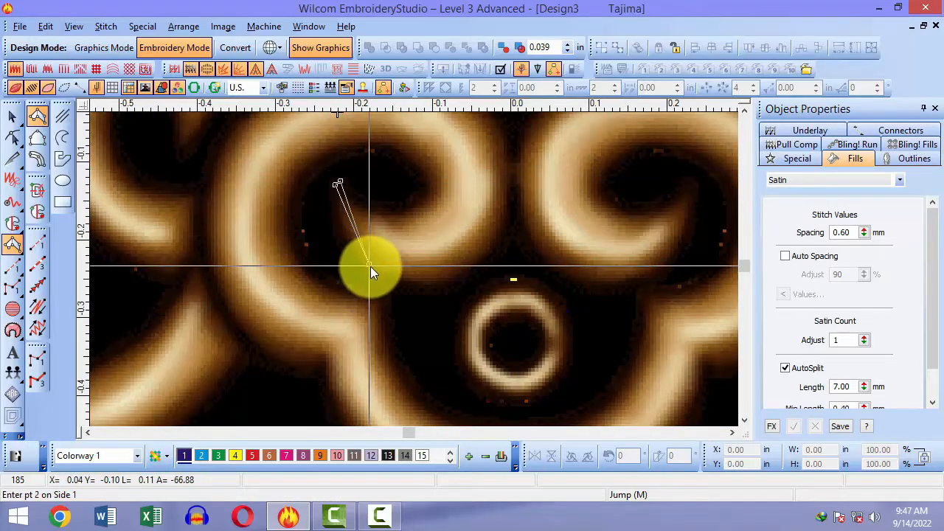
{"action": "left_click", "coordinate": [398, 219]}
{"action": "right_click", "coordinate": [483, 254]}
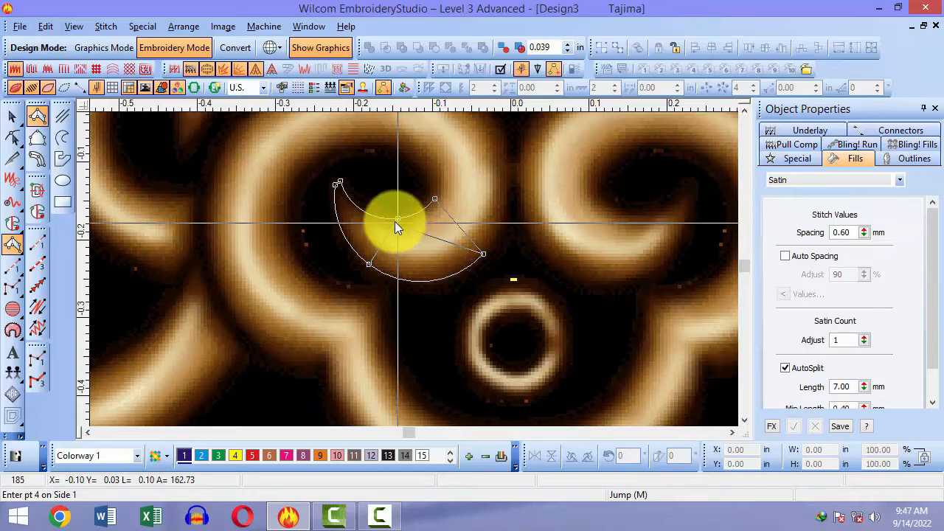
{"action": "scroll", "coordinate": [505, 303], "scroll_direction": "up", "scroll_amount": 2}
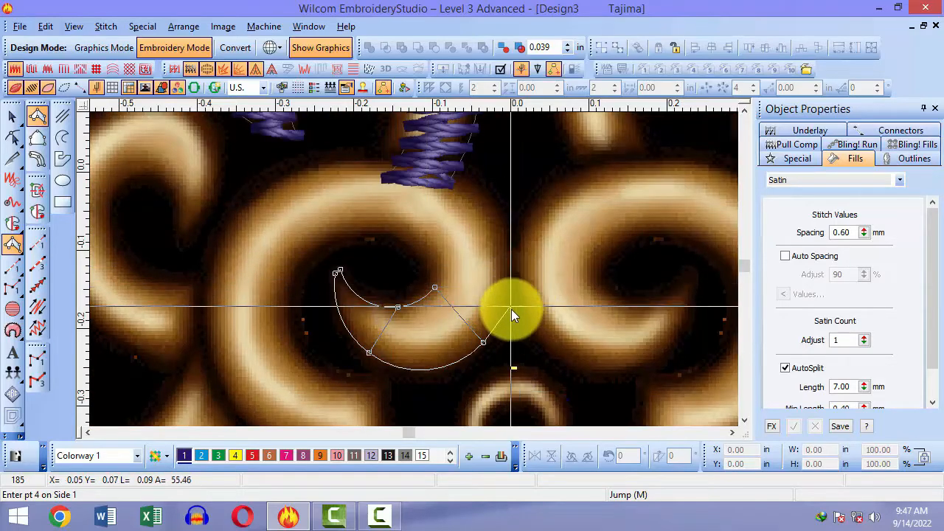
{"action": "key", "text": "BackSpace"}
{"action": "left_click", "coordinate": [440, 283]}
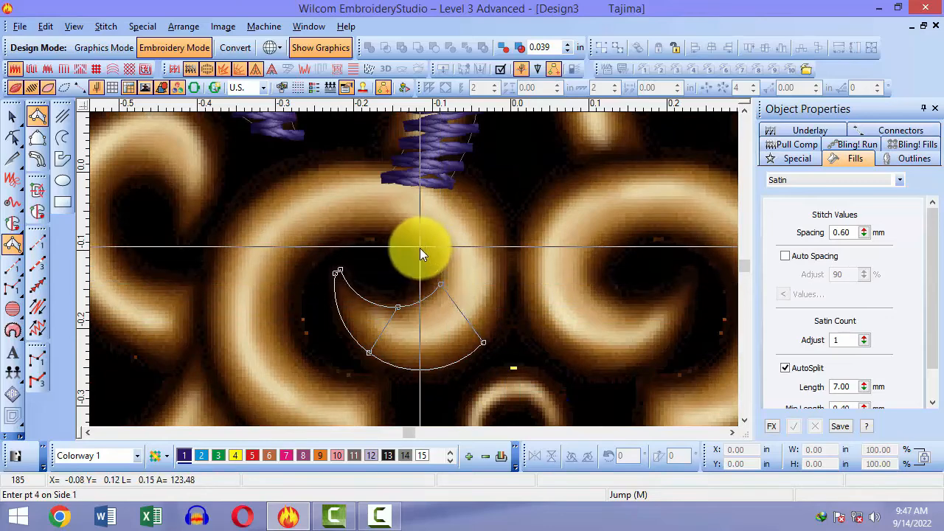
{"action": "left_click", "coordinate": [420, 248]}
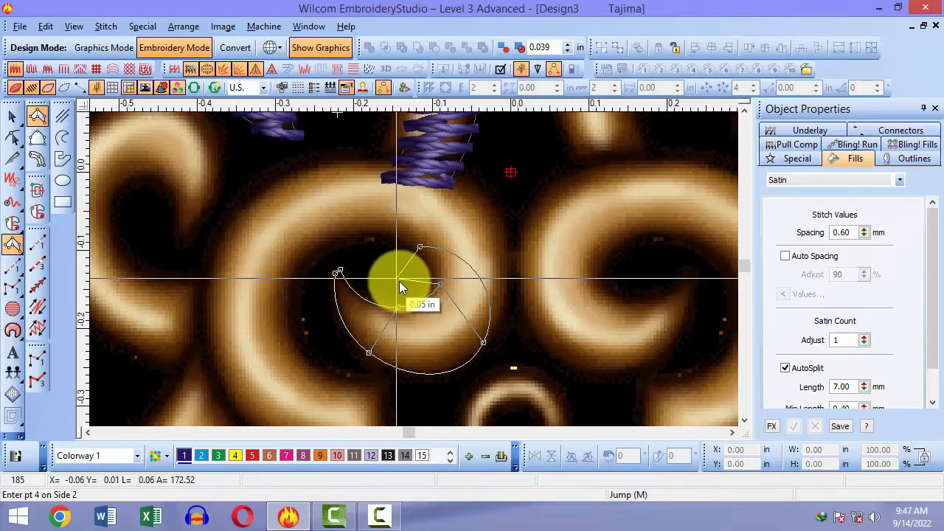
{"action": "key", "text": "BackSpace"}
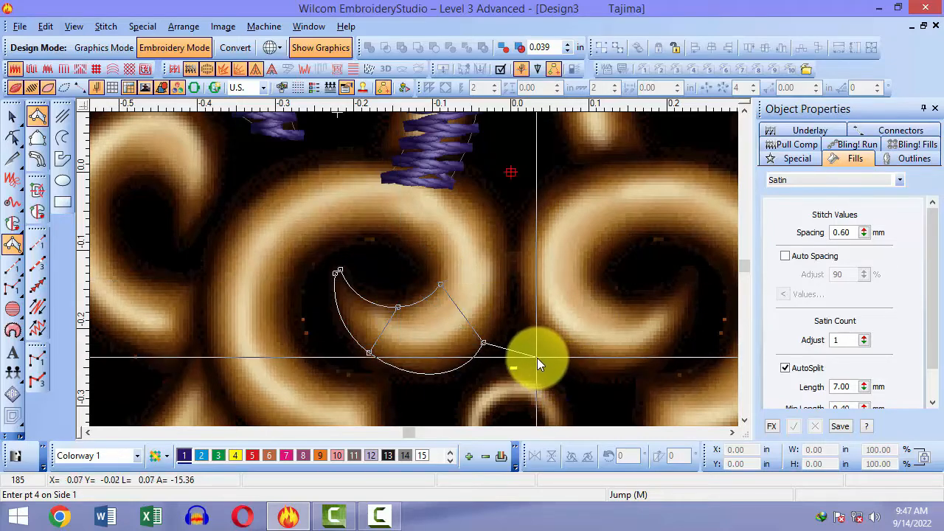
{"action": "key", "text": "BackSpace"}
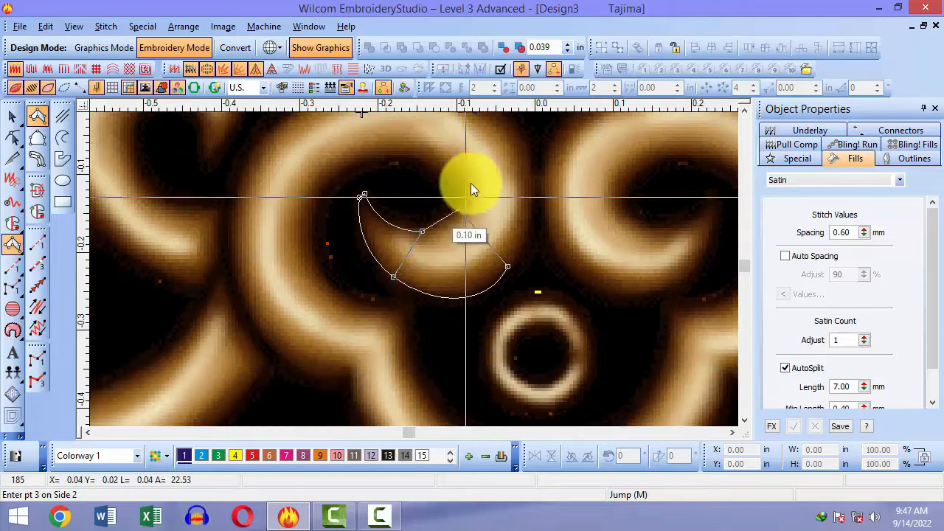
Step: Trace both edges of the curl around its bottom toward the lower bowl
{"action": "left_click", "coordinate": [459, 217]}
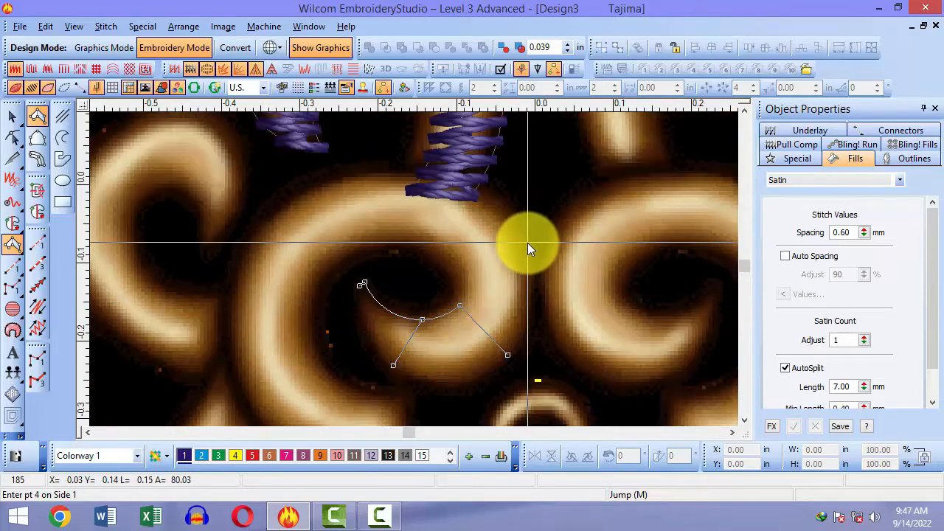
{"action": "left_click", "coordinate": [527, 243]}
{"action": "left_click", "coordinate": [443, 261]}
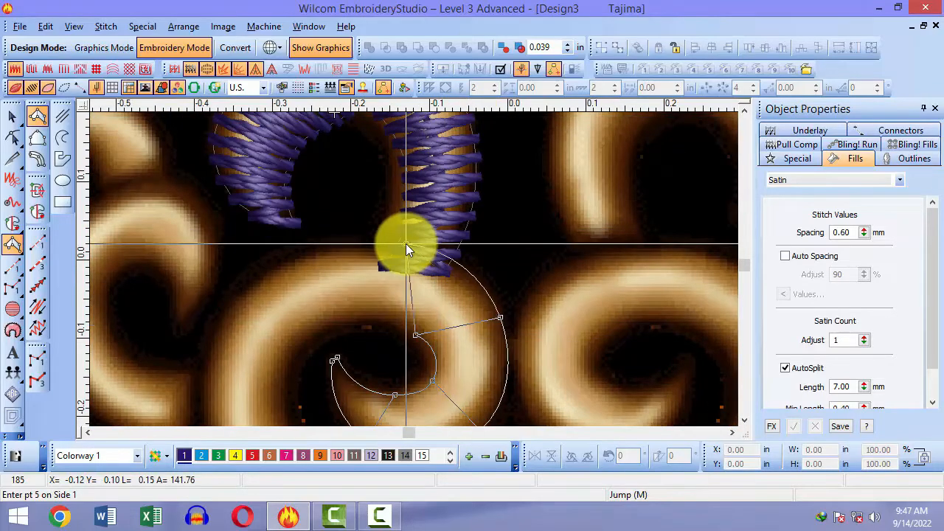
{"action": "left_click", "coordinate": [405, 244]}
{"action": "left_click", "coordinate": [392, 319]}
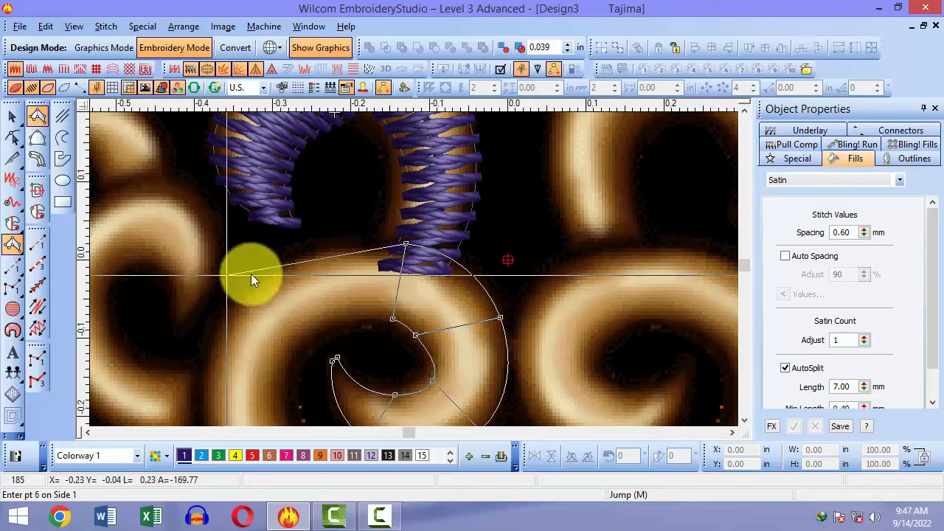
{"action": "left_click", "coordinate": [286, 263]}
{"action": "left_click", "coordinate": [342, 337]}
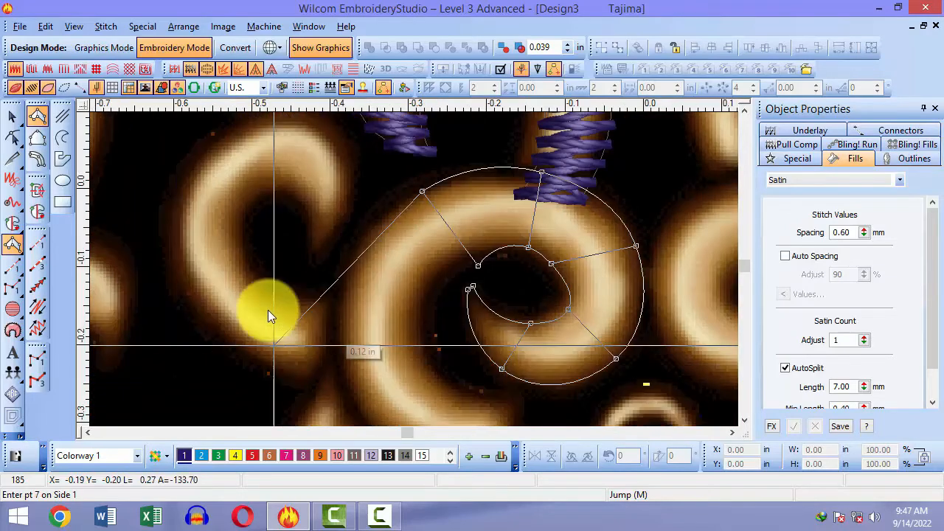
{"action": "left_click", "coordinate": [353, 279]}
{"action": "left_click", "coordinate": [433, 292]}
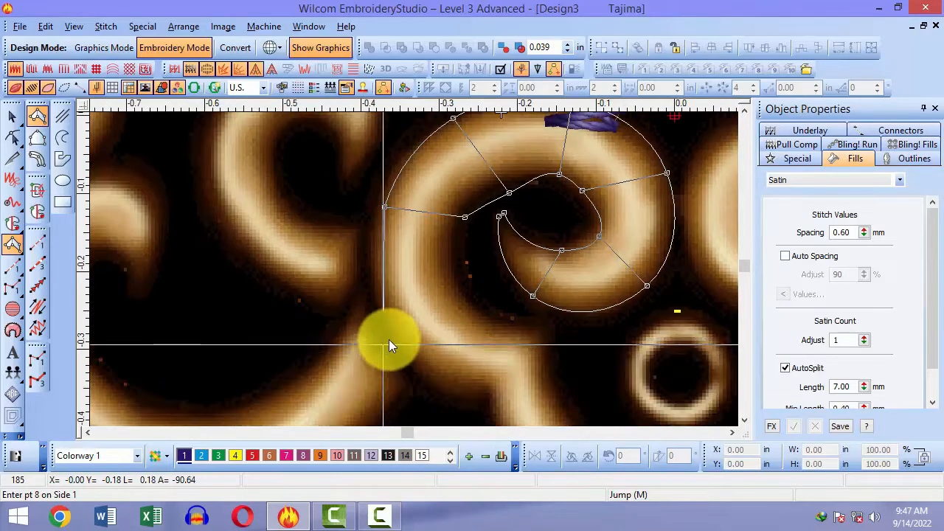
{"action": "left_click", "coordinate": [394, 338]}
{"action": "left_click", "coordinate": [464, 305]}
{"action": "left_click", "coordinate": [490, 385]}
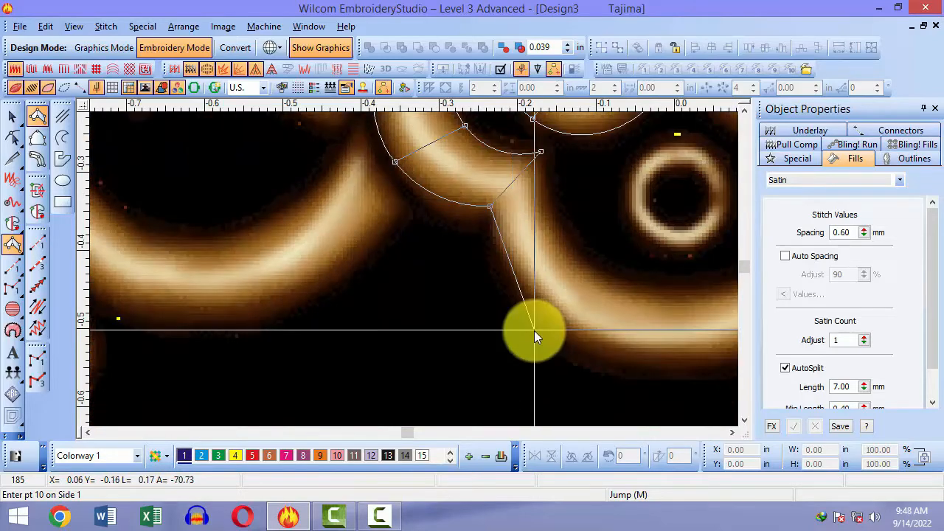
{"action": "left_click", "coordinate": [534, 330]}
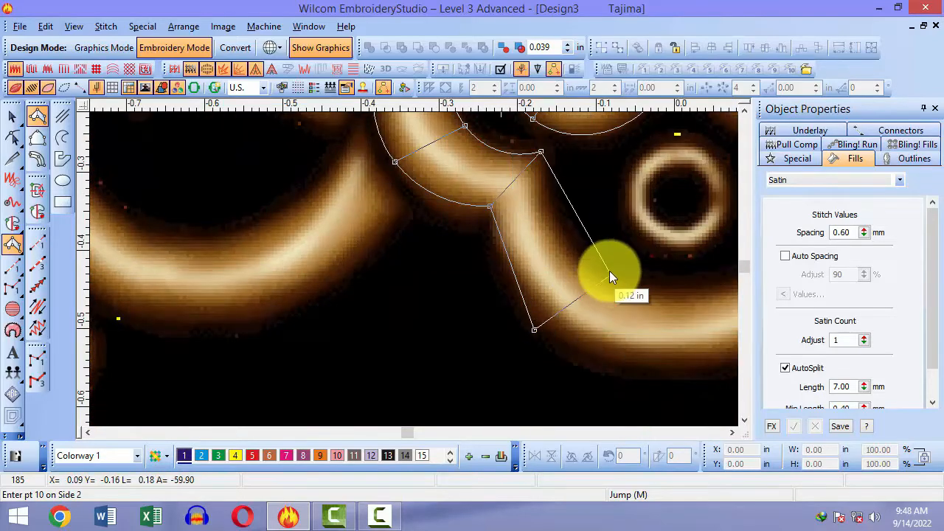
{"action": "left_click", "coordinate": [609, 269]}
{"action": "left_click", "coordinate": [607, 321]}
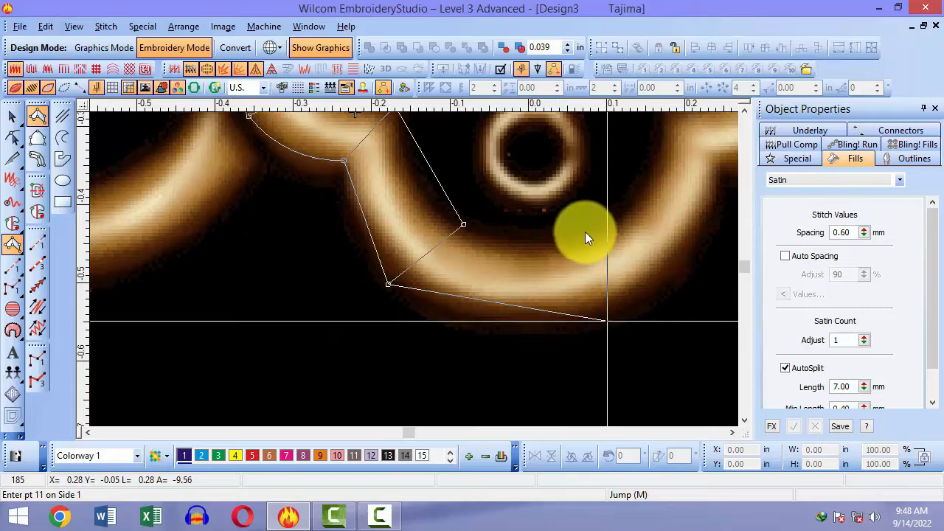
{"action": "left_click", "coordinate": [565, 245]}
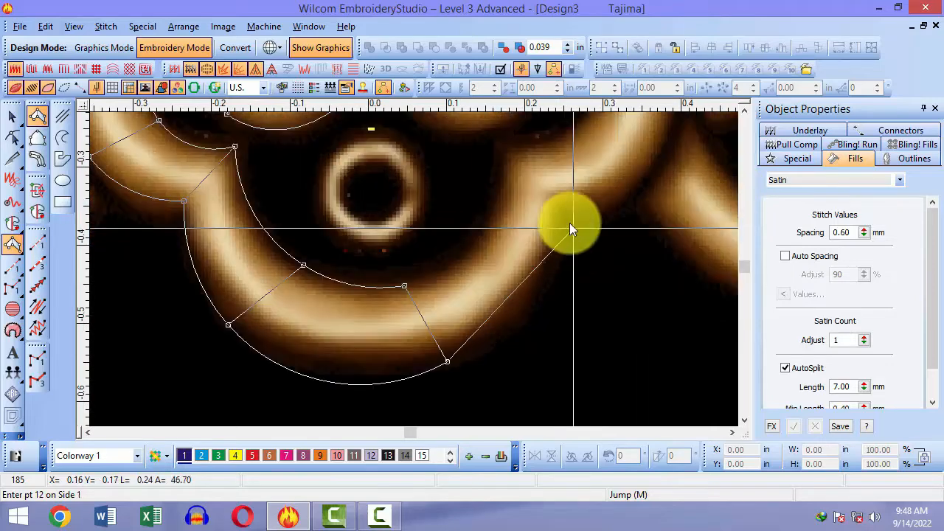
Step: Carry the column over the curl's top into the spiral centre and finish the satin
{"action": "left_click", "coordinate": [565, 213]}
{"action": "left_click", "coordinate": [506, 162]}
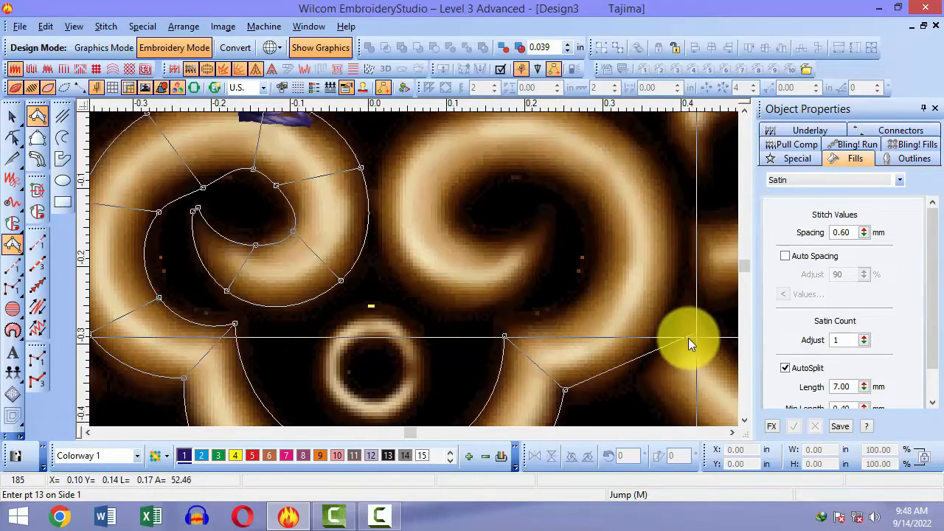
{"action": "left_click", "coordinate": [602, 277]}
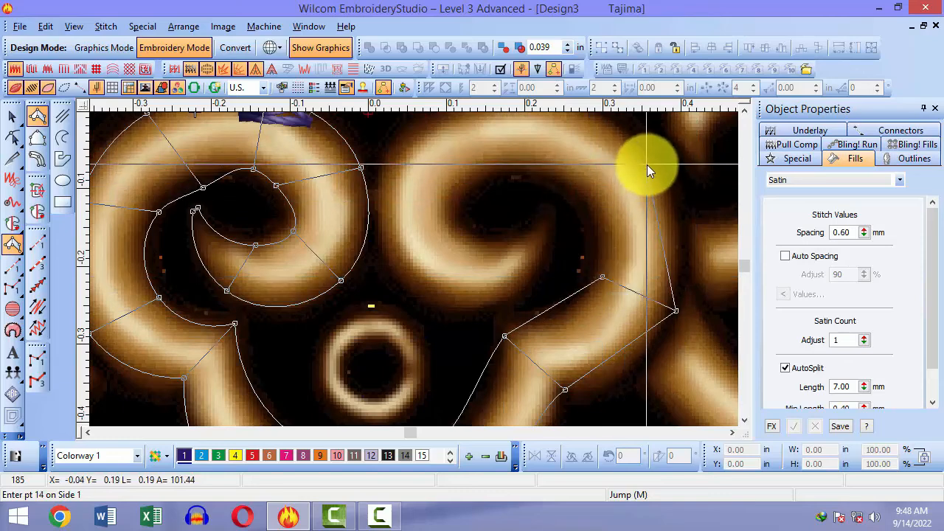
{"action": "left_click", "coordinate": [647, 159]}
{"action": "left_click", "coordinate": [587, 197]}
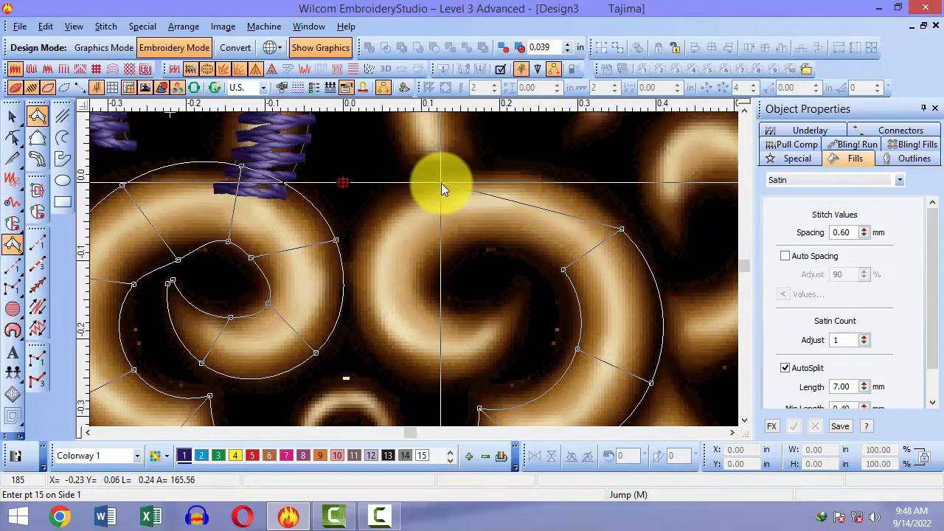
{"action": "left_click", "coordinate": [441, 182]}
{"action": "left_click", "coordinate": [481, 244]}
{"action": "left_click", "coordinate": [366, 327]}
{"action": "left_click", "coordinate": [449, 309]}
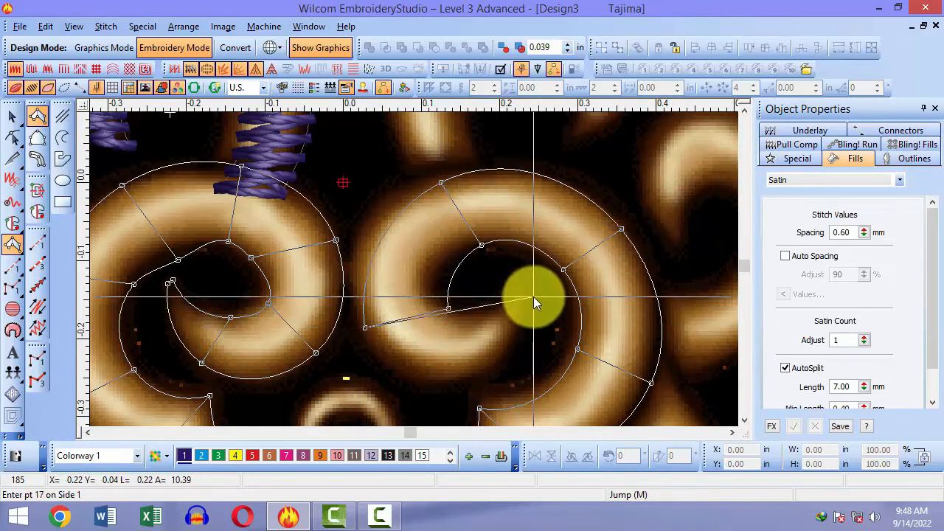
{"action": "left_click", "coordinate": [500, 364]}
{"action": "right_click", "coordinate": [493, 313]}
{"action": "right_click", "coordinate": [525, 291]}
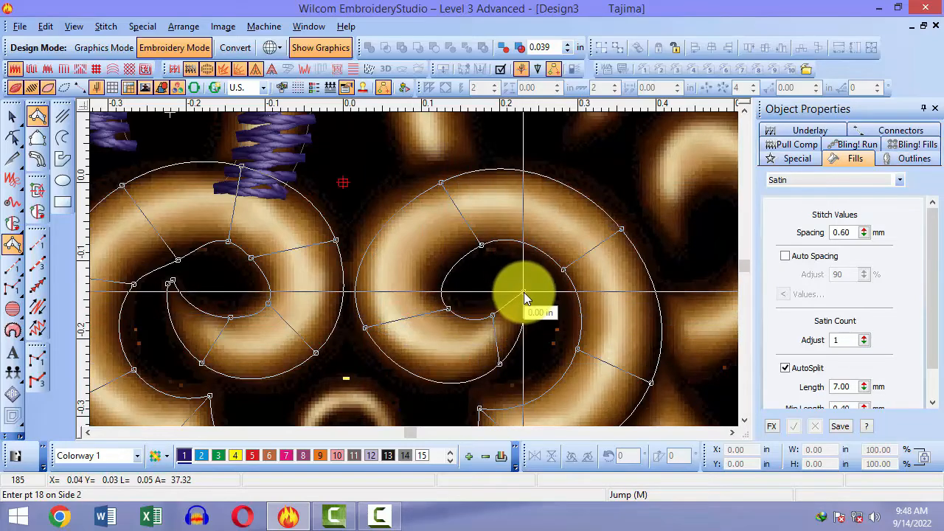
{"action": "right_click", "coordinate": [513, 283]}
{"action": "key", "text": "Return"}
{"action": "key", "text": "shift+z"}
{"action": "key", "text": "shift+z"}
{"action": "key", "text": "Escape"}
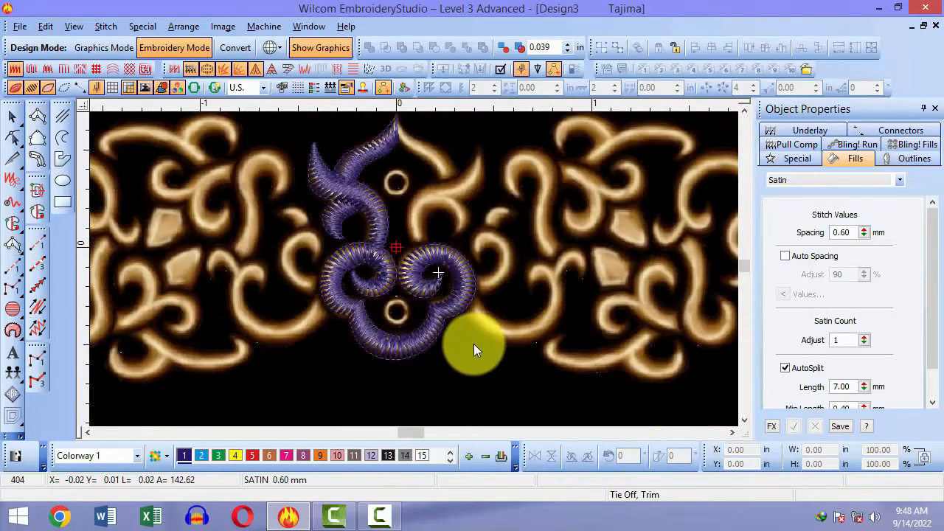
{"action": "key", "text": "d"}
{"action": "key", "text": "d"}
{"action": "key", "text": "d"}
{"action": "key", "text": "d"}
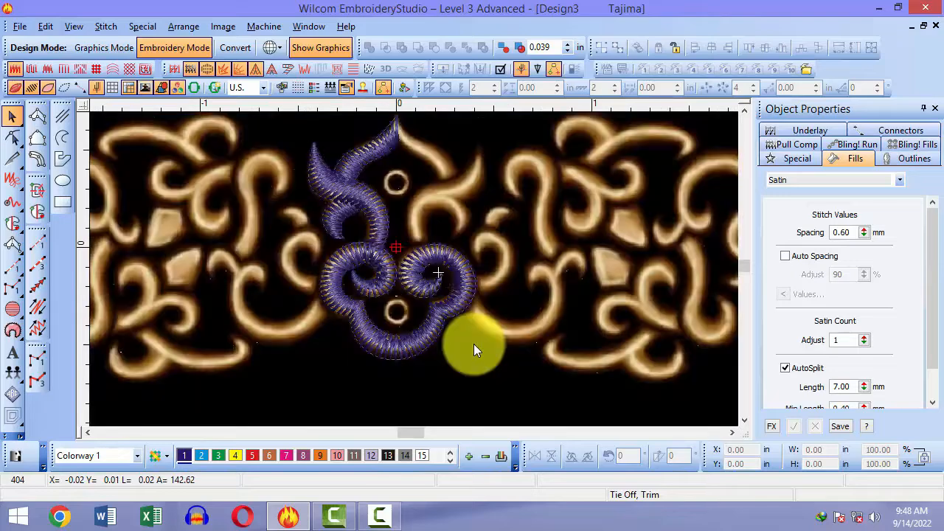
{"action": "key", "text": "d"}
{"action": "key", "text": "z"}
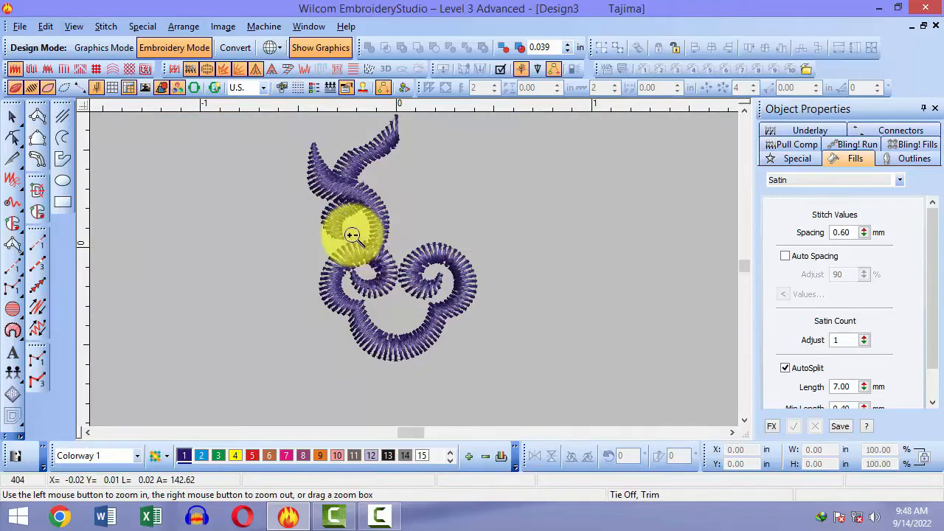
{"action": "left_click_drag", "start_coordinate": [351, 227], "coordinate": [407, 261]}
{"action": "key", "text": "shift+z"}
{"action": "key", "text": "shift+z"}
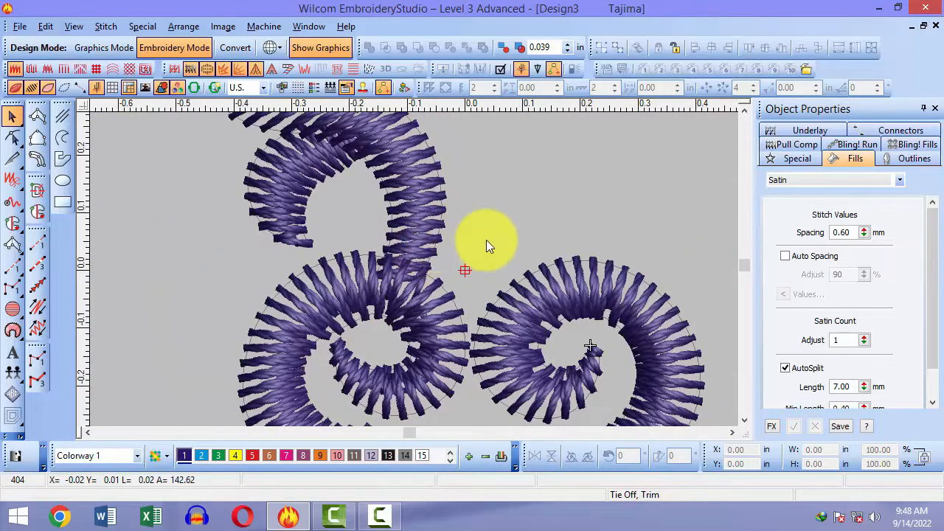
{"action": "key", "text": "0"}
{"action": "key", "text": "b"}
{"action": "left_click_drag", "start_coordinate": [351, 216], "coordinate": [456, 346]}
{"action": "key", "text": "shift+z"}
{"action": "key", "text": "t"}
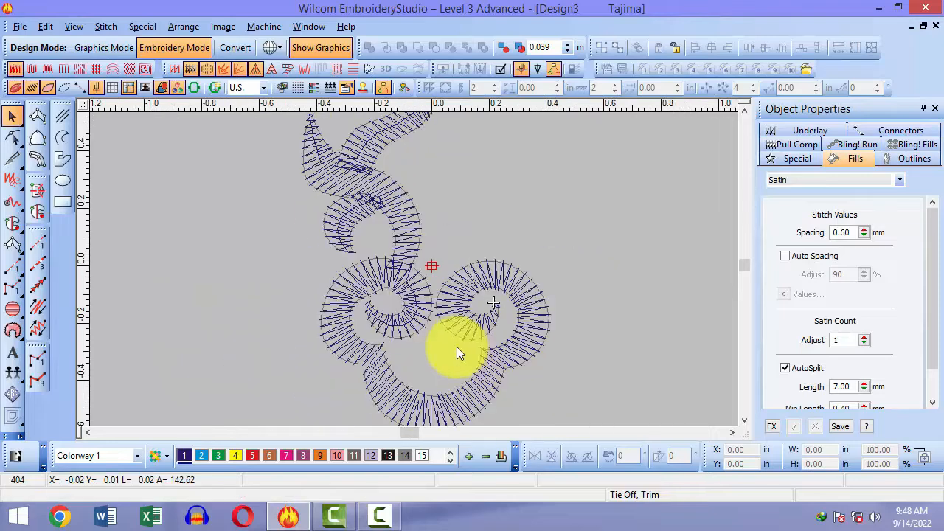
{"action": "key", "text": "t"}
{"action": "key", "text": "d"}
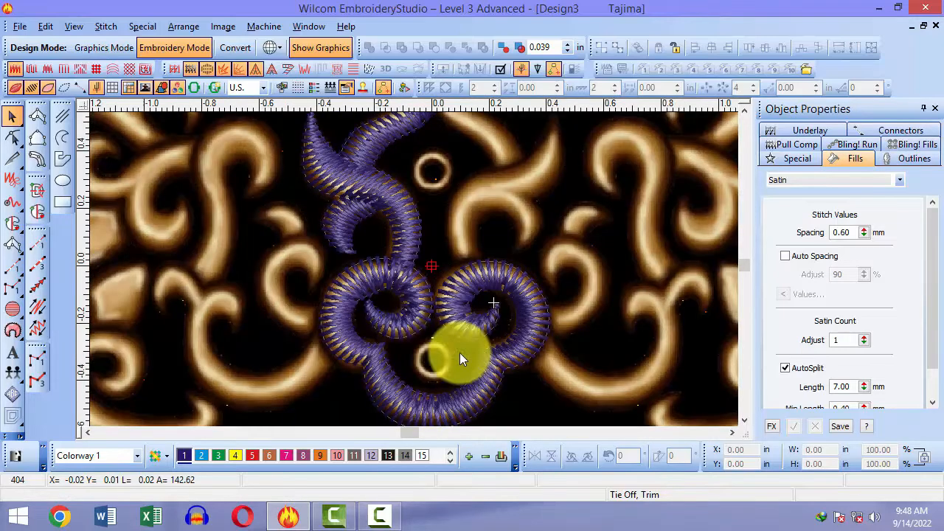
{"action": "left_click", "coordinate": [394, 330]}
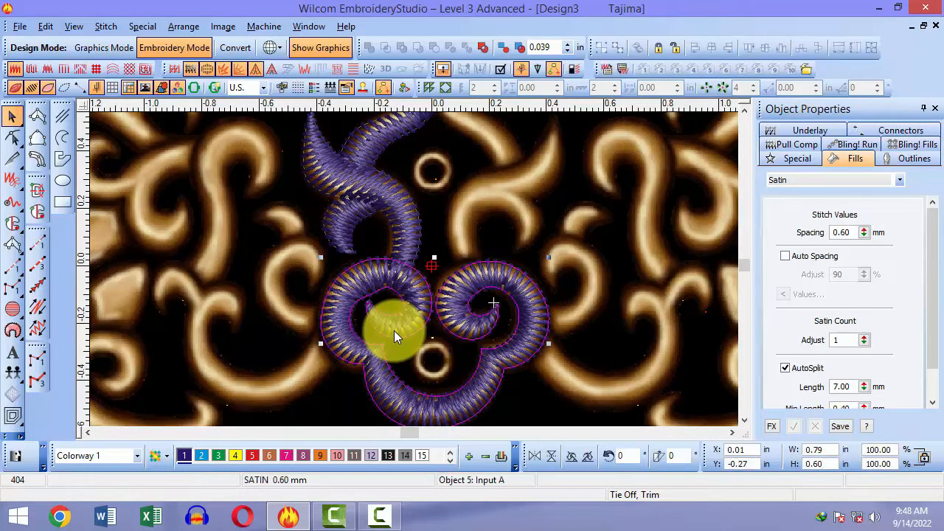
Step: Reshape the curl: pull its outer arc onto the bitmap and adjust three stitch angles
{"action": "key", "text": "h"}
{"action": "key", "text": "b"}
{"action": "left_click_drag", "start_coordinate": [369, 266], "coordinate": [417, 324]}
{"action": "left_click_drag", "start_coordinate": [331, 246], "coordinate": [301, 221]}
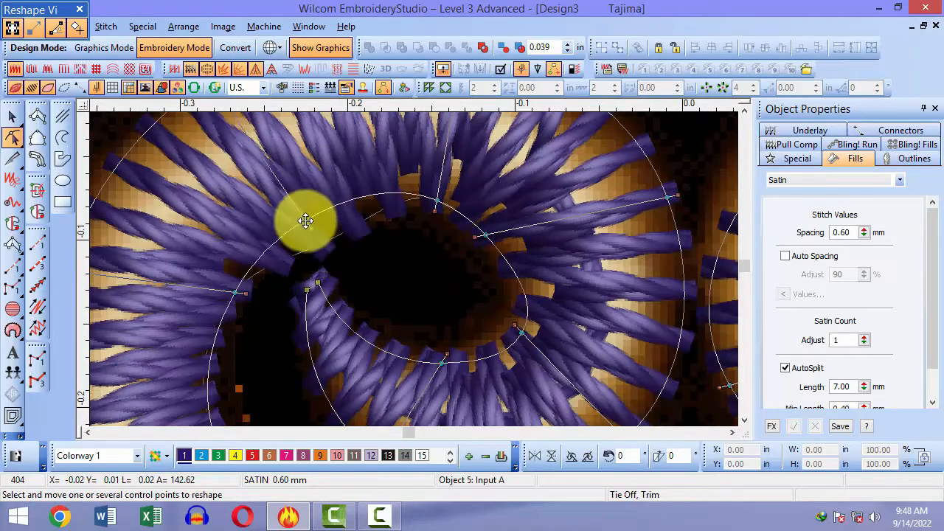
{"action": "key", "text": "shift+z"}
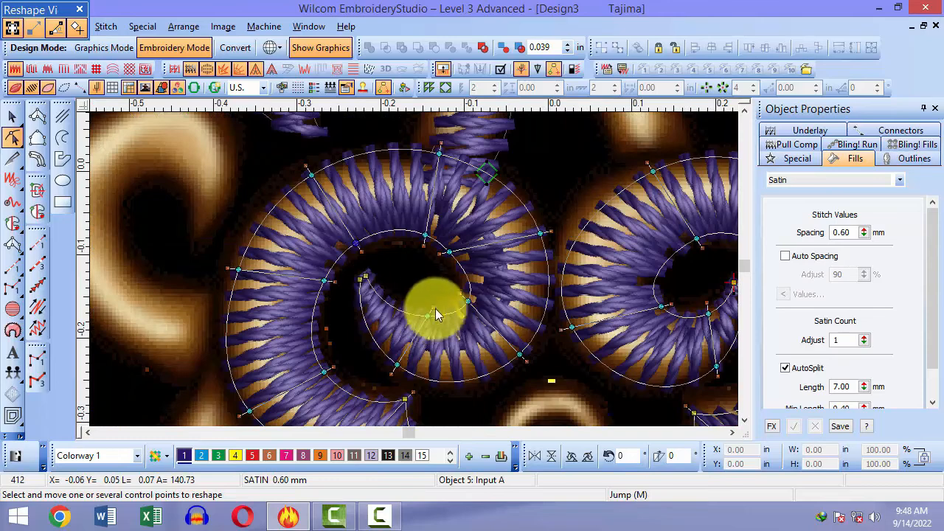
{"action": "left_click_drag", "start_coordinate": [434, 306], "coordinate": [447, 281]}
{"action": "left_click_drag", "start_coordinate": [526, 361], "coordinate": [555, 348]}
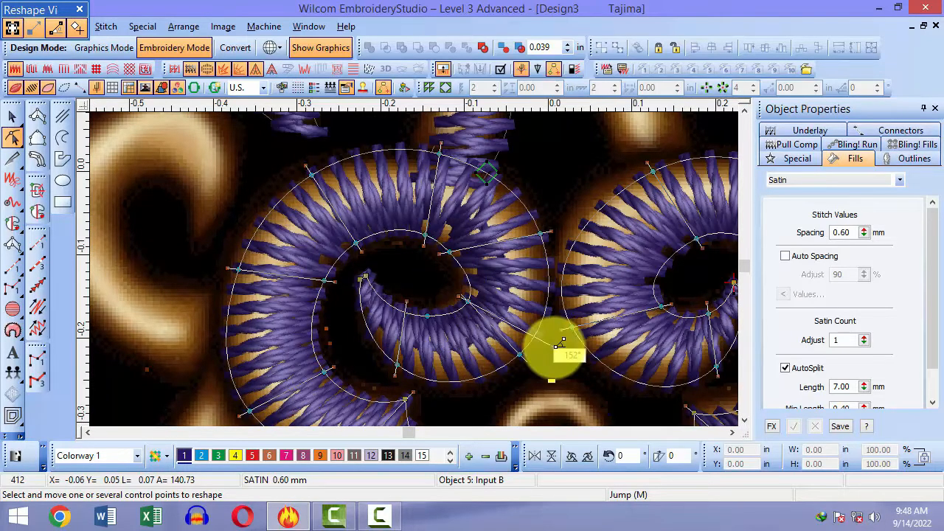
{"action": "left_click_drag", "start_coordinate": [424, 242], "coordinate": [448, 290]}
{"action": "key", "text": "Escape"}
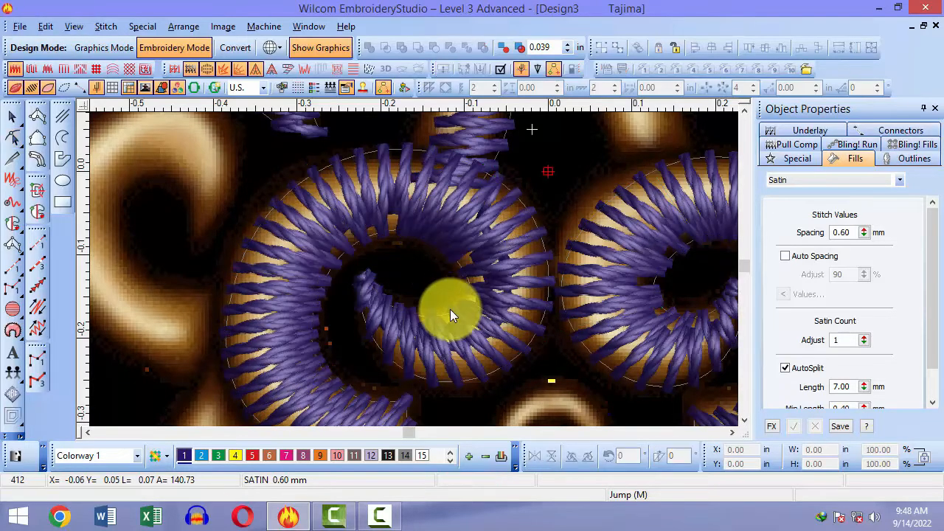
Step: Hide the bitmap, select the left spiral and apply stitch shortening to it
{"action": "key", "text": "shift+z"}
{"action": "key", "text": "shift+z"}
{"action": "key", "text": "b"}
{"action": "left_click_drag", "start_coordinate": [403, 224], "coordinate": [461, 300]}
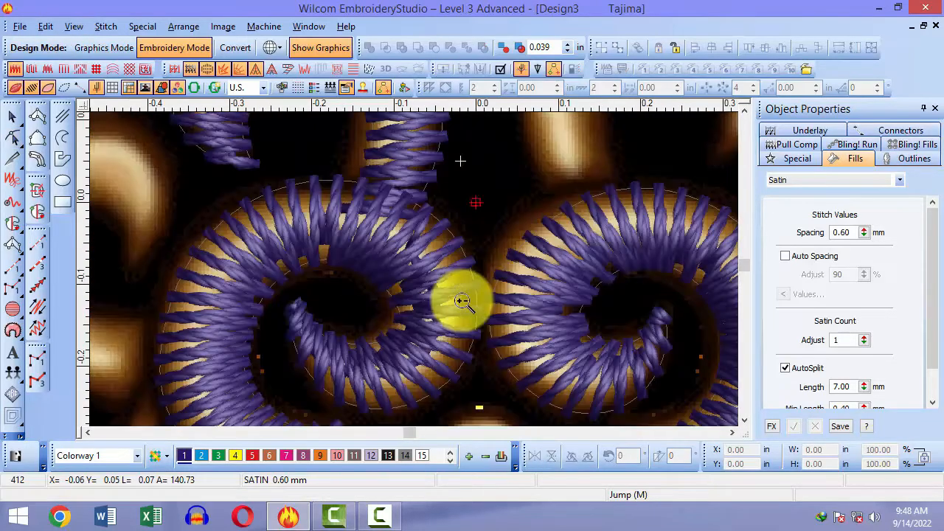
{"action": "key", "text": "d"}
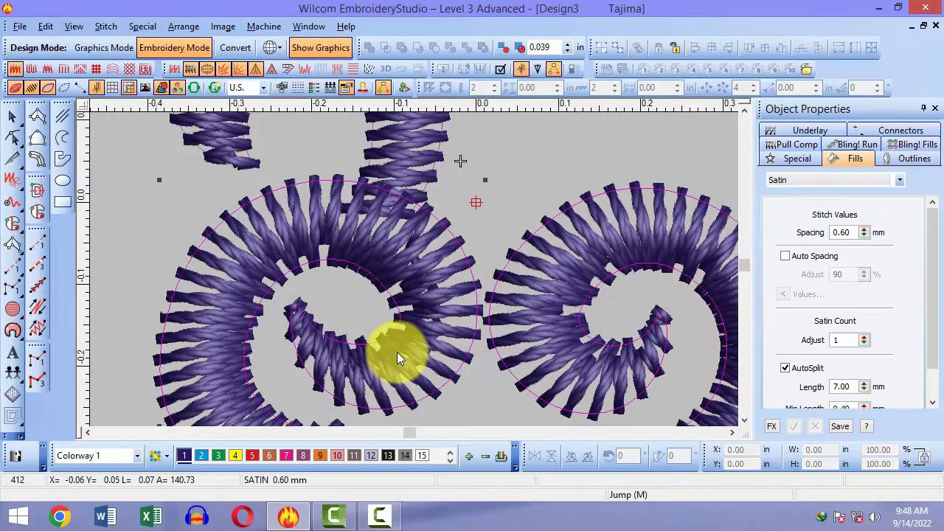
{"action": "left_click", "coordinate": [396, 348]}
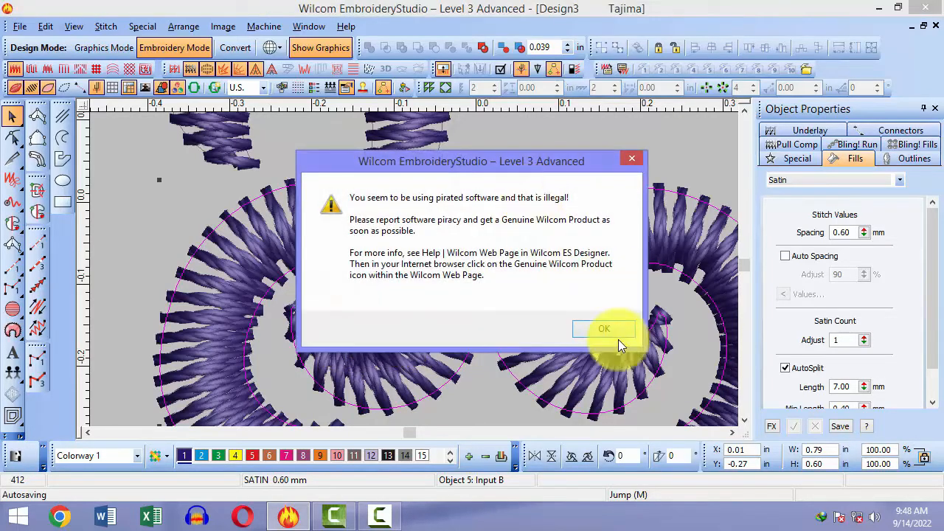
{"action": "left_click", "coordinate": [606, 333]}
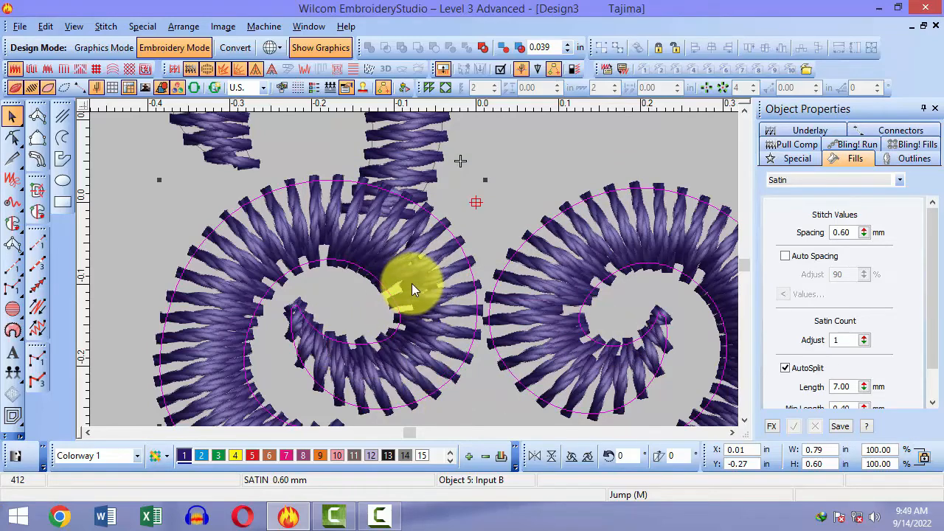
{"action": "left_click", "coordinate": [422, 225]}
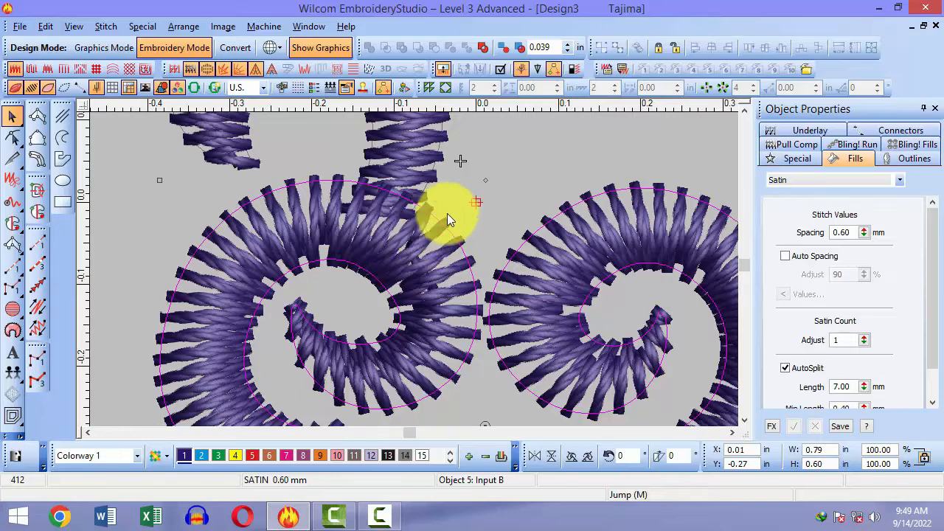
{"action": "left_click", "coordinate": [367, 255]}
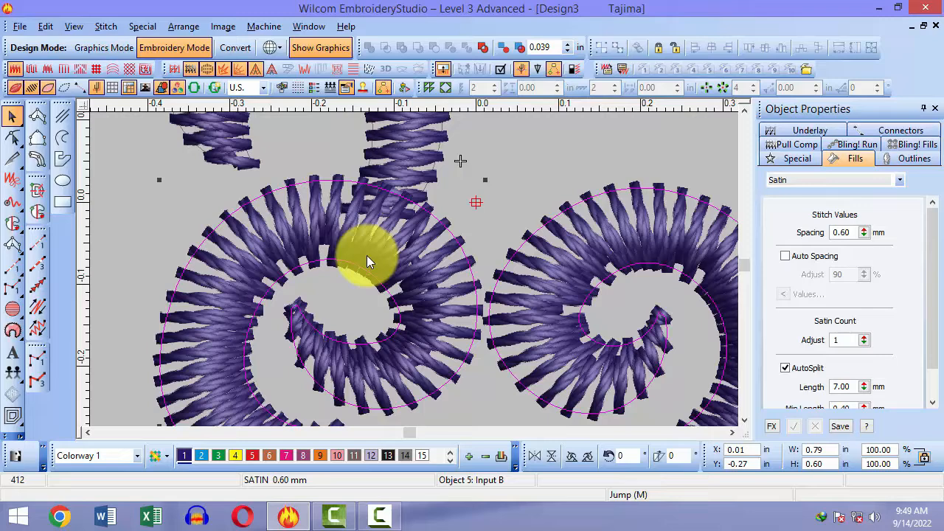
{"action": "left_click", "coordinate": [230, 72]}
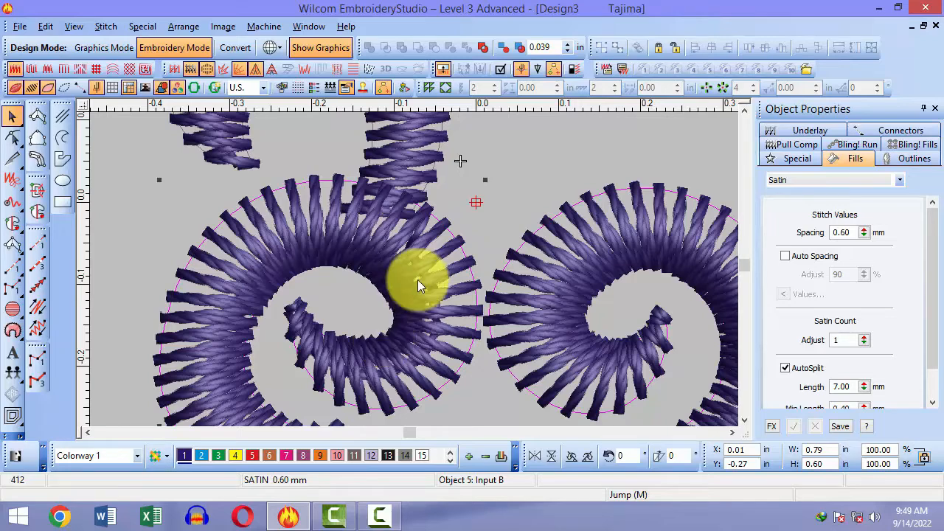
Step: Show the background bitmap with the whole design fitted in view
{"action": "key", "text": "0"}
{"action": "key", "text": "z"}
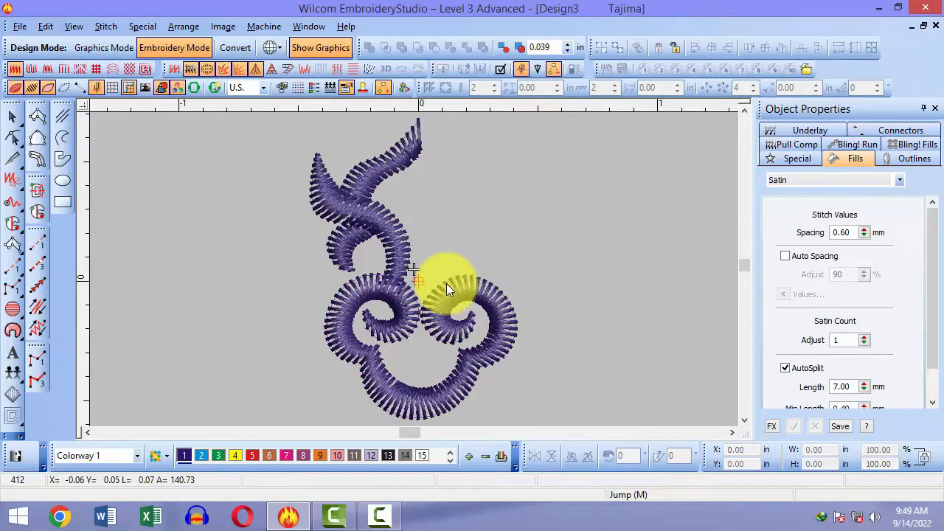
{"action": "left_click_drag", "start_coordinate": [289, 198], "coordinate": [494, 317]}
{"action": "key", "text": "0"}
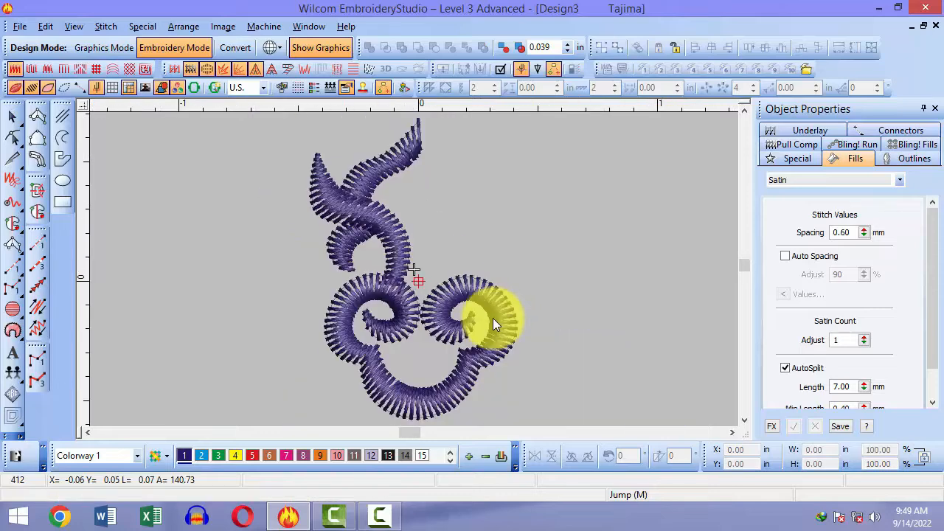
{"action": "key", "text": "z"}
{"action": "key", "text": "d"}
{"action": "key", "text": "0"}
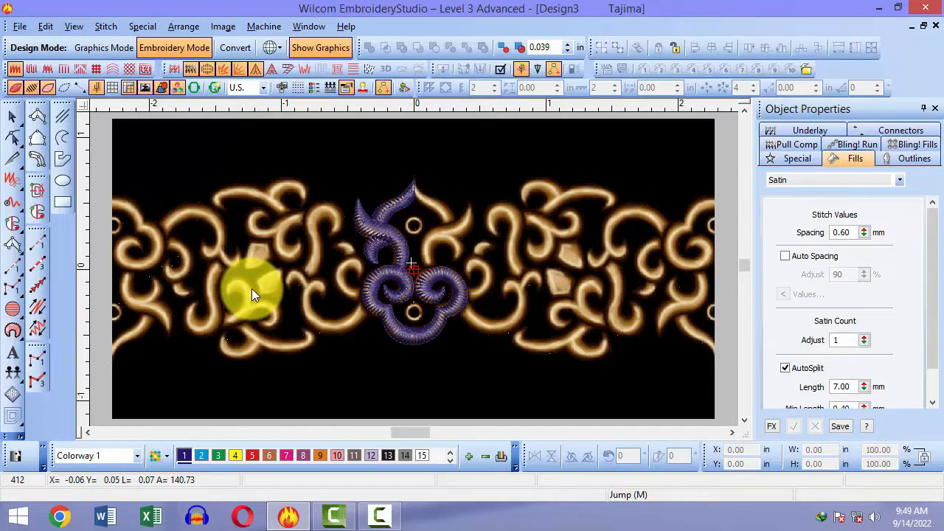
Step: Digitize the left curl as a Complex Fill shape with curved boundary points
{"action": "key", "text": "space"}
{"action": "key", "text": "b"}
{"action": "left_click_drag", "start_coordinate": [270, 172], "coordinate": [316, 191]}
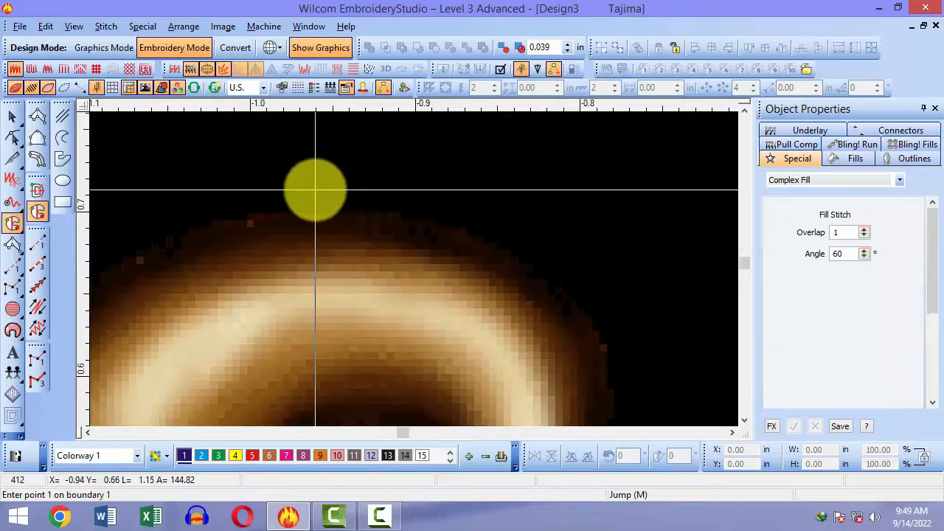
{"action": "scroll", "coordinate": [334, 225], "scroll_direction": "down", "scroll_amount": 3}
{"action": "key", "text": "shift+z"}
{"action": "left_click", "coordinate": [455, 338]}
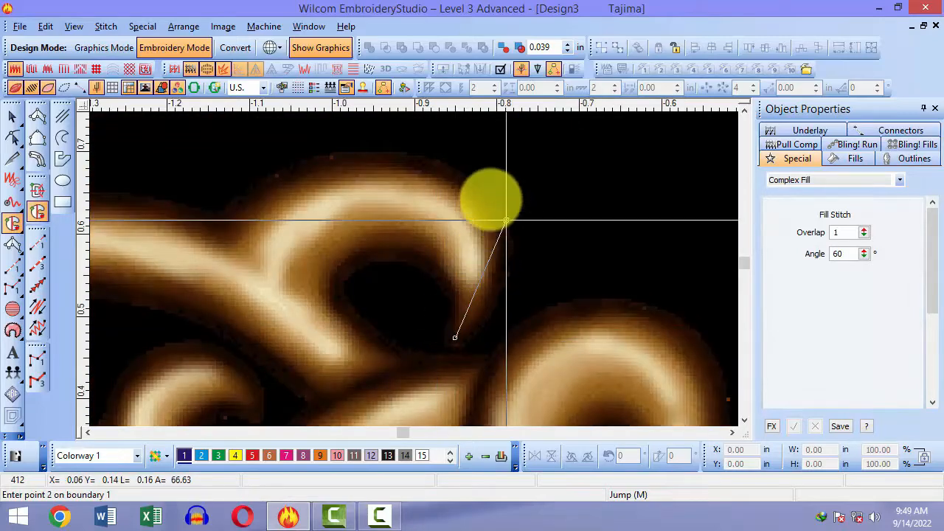
{"action": "right_click", "coordinate": [505, 220]}
{"action": "left_click", "coordinate": [324, 161]}
{"action": "left_click", "coordinate": [209, 238]}
{"action": "left_click", "coordinate": [333, 302]}
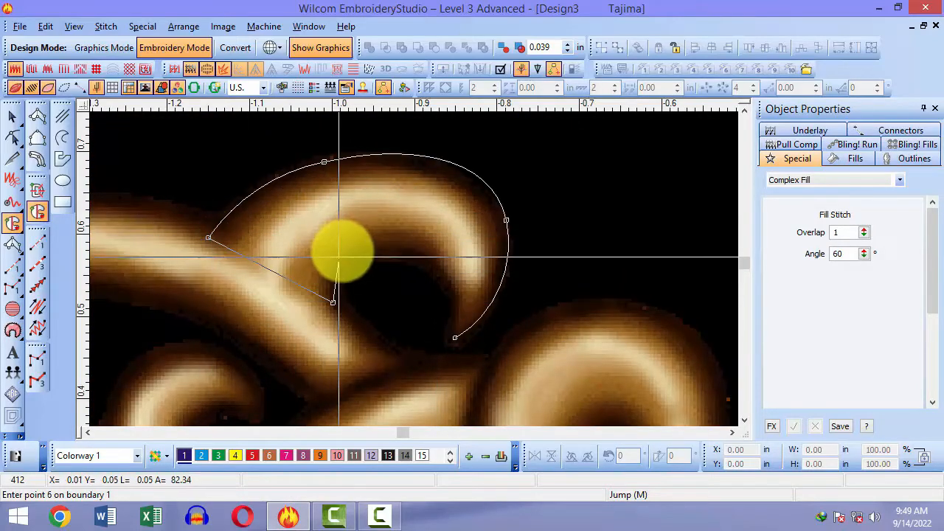
{"action": "right_click", "coordinate": [380, 254]}
{"action": "key", "text": "Return"}
{"action": "key", "text": "Return"}
{"action": "key", "text": "Return"}
Step: Swing the complex fill's stitch angle diagonally across the shape
{"action": "key", "text": "h"}
{"action": "key", "text": "shift+z"}
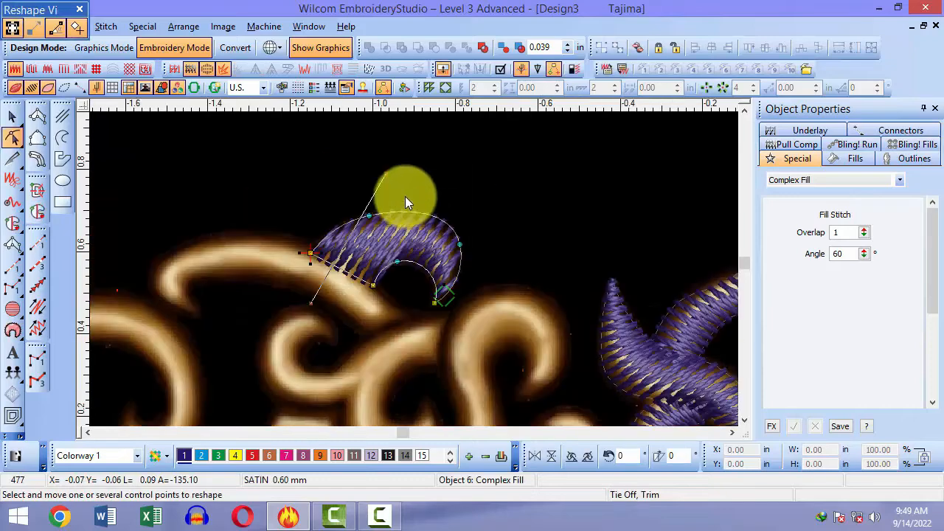
{"action": "left_click_drag", "start_coordinate": [387, 172], "coordinate": [221, 231]}
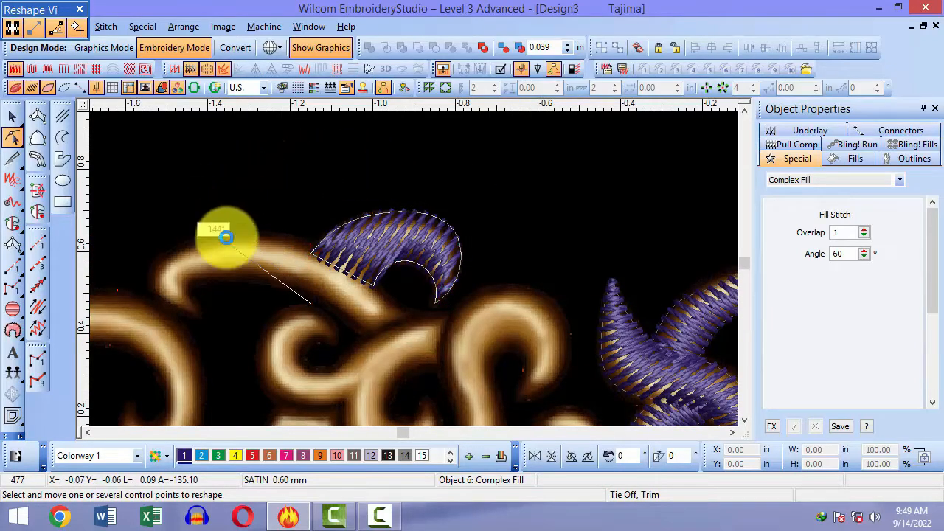
{"action": "left_click", "coordinate": [401, 358]}
{"action": "left_click", "coordinate": [428, 212]}
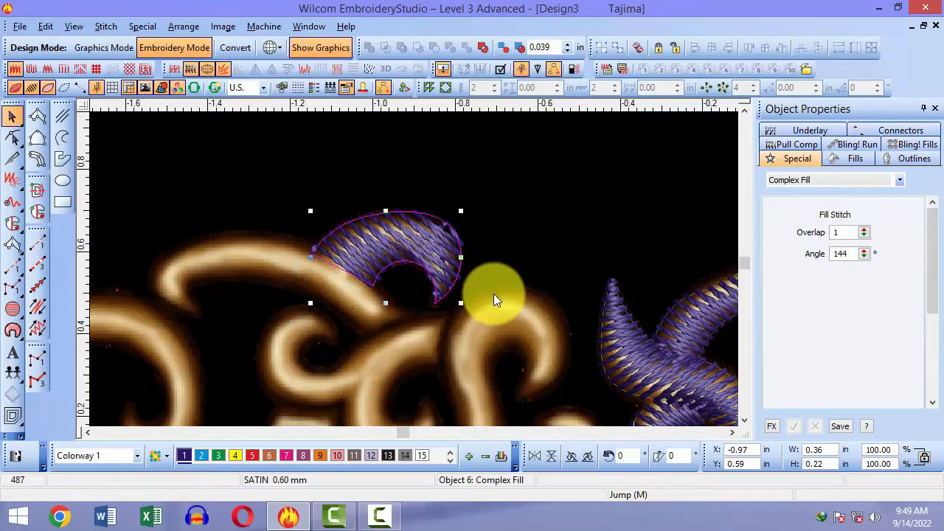
{"action": "left_click", "coordinate": [493, 294]}
Step: Select the top-left curl shape and zoom in on it
{"action": "key", "text": "b"}
{"action": "left_click_drag", "start_coordinate": [334, 191], "coordinate": [490, 315]}
{"action": "key", "text": "shift+z"}
{"action": "key", "text": "shift+z"}
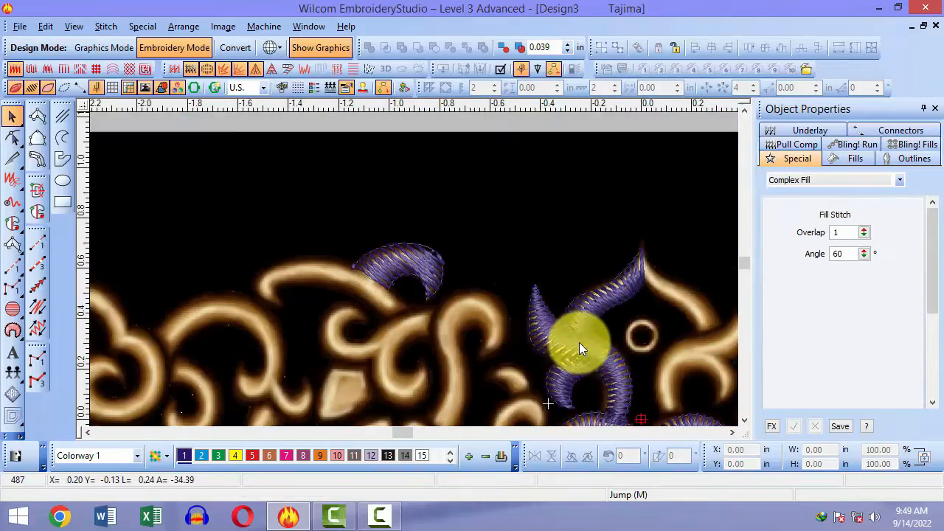
{"action": "key", "text": "b"}
{"action": "left_click_drag", "start_coordinate": [530, 270], "coordinate": [631, 327]}
{"action": "key", "text": "shift+z"}
{"action": "key", "text": "shift+z"}
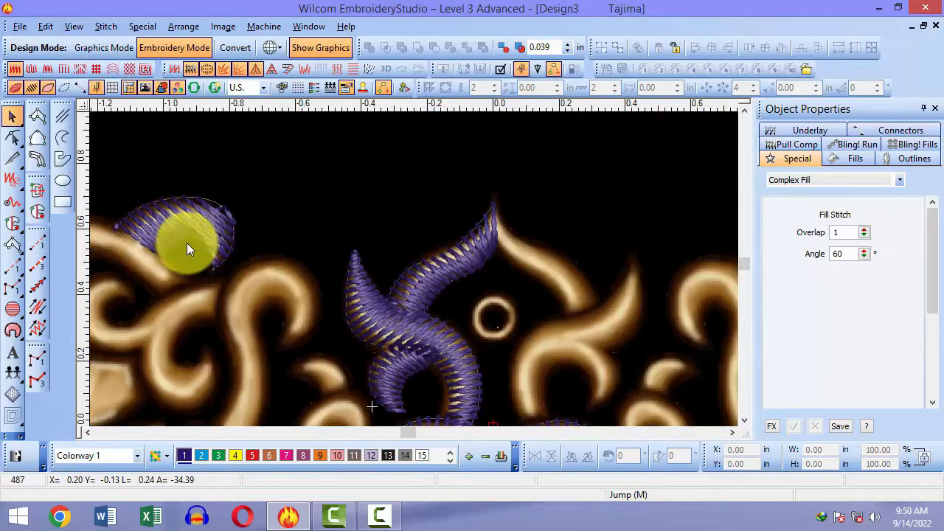
{"action": "left_click", "coordinate": [130, 205]}
{"action": "key", "text": "b"}
{"action": "left_click_drag", "start_coordinate": [97, 201], "coordinate": [319, 326]}
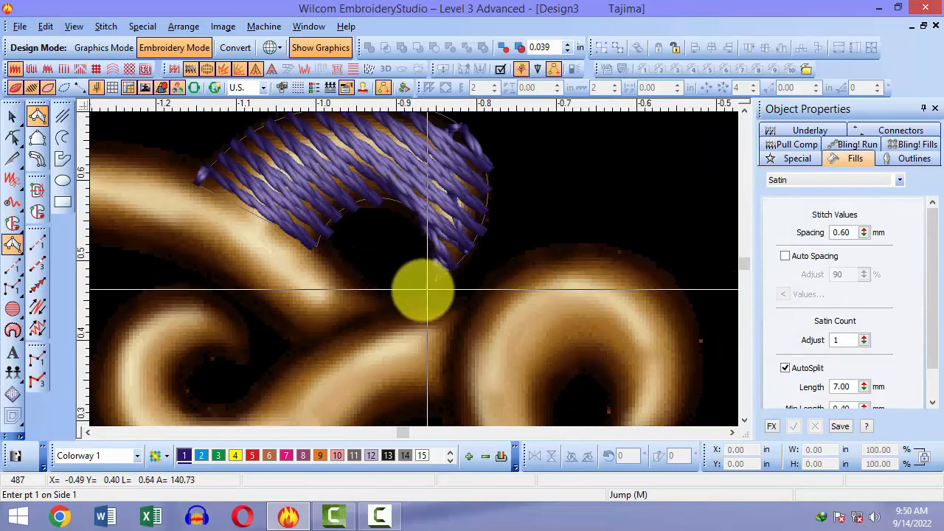
Step: Redigitize the curl as a satin column with straight and curved outline points
{"action": "left_click", "coordinate": [428, 290]}
{"action": "left_click", "coordinate": [439, 290]}
{"action": "right_click", "coordinate": [421, 208]}
{"action": "left_click", "coordinate": [487, 156]}
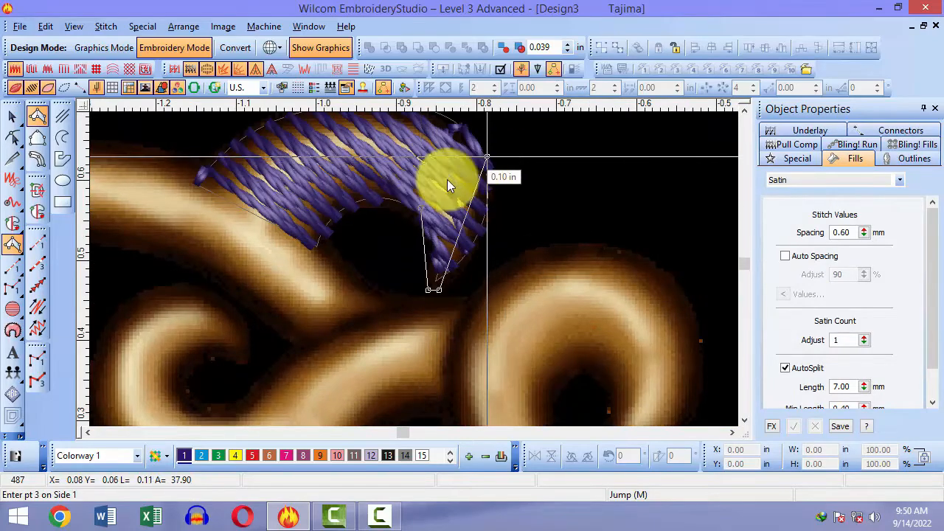
{"action": "left_click", "coordinate": [393, 197]}
{"action": "right_click", "coordinate": [397, 175]}
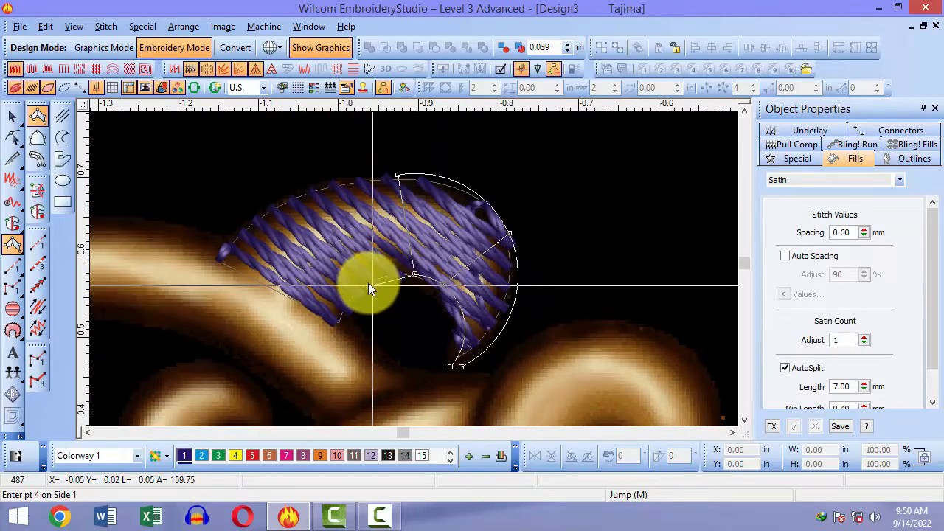
{"action": "right_click", "coordinate": [372, 286]}
{"action": "right_click", "coordinate": [264, 206]}
{"action": "left_click", "coordinate": [330, 325]}
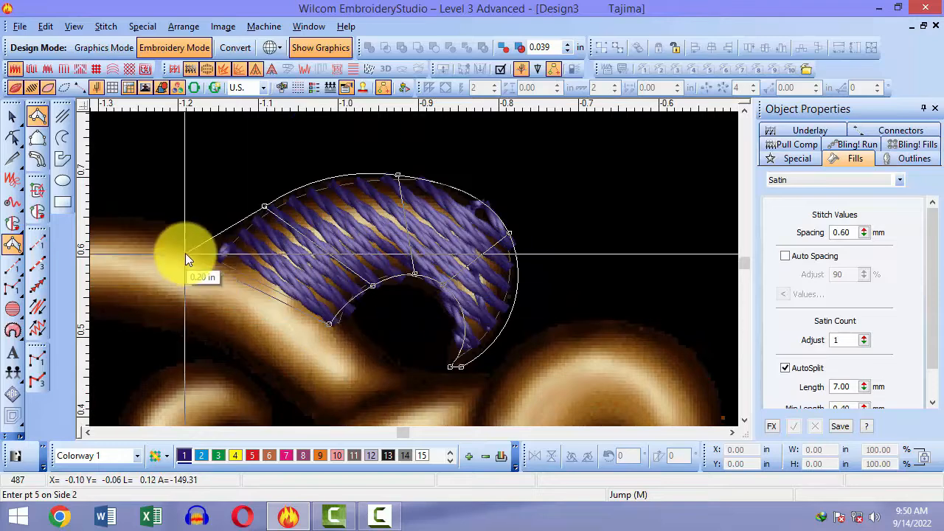
{"action": "left_click", "coordinate": [182, 251]}
{"action": "key", "text": "Return"}
Step: Move the complex fill shape down and to the left, out of the way
{"action": "key", "text": "Escape"}
{"action": "key", "text": "shift+z"}
{"action": "left_click", "coordinate": [344, 267]}
{"action": "mouse_move", "coordinate": [341, 268]}
{"action": "left_mouse_down"}
{"action": "mouse_move", "coordinate": [303, 366]}
{"action": "mouse_move", "coordinate": [187, 322]}
{"action": "mouse_move", "coordinate": [196, 322]}
{"action": "left_mouse_up"}
Step: Inspect the left shape's complex fill settings and try Appliqué on the middle arc
{"action": "key", "text": "f"}
{"action": "left_click", "coordinate": [524, 270]}
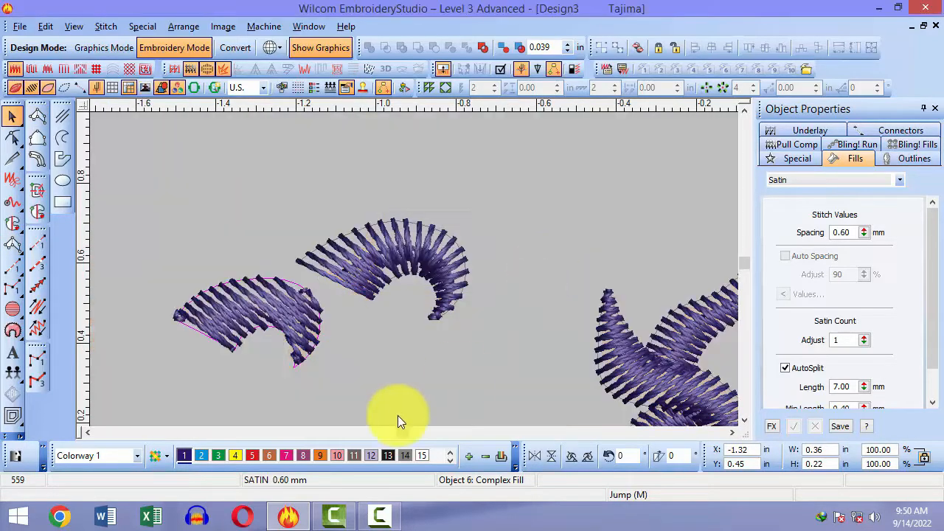
{"action": "double_click", "coordinate": [288, 324]}
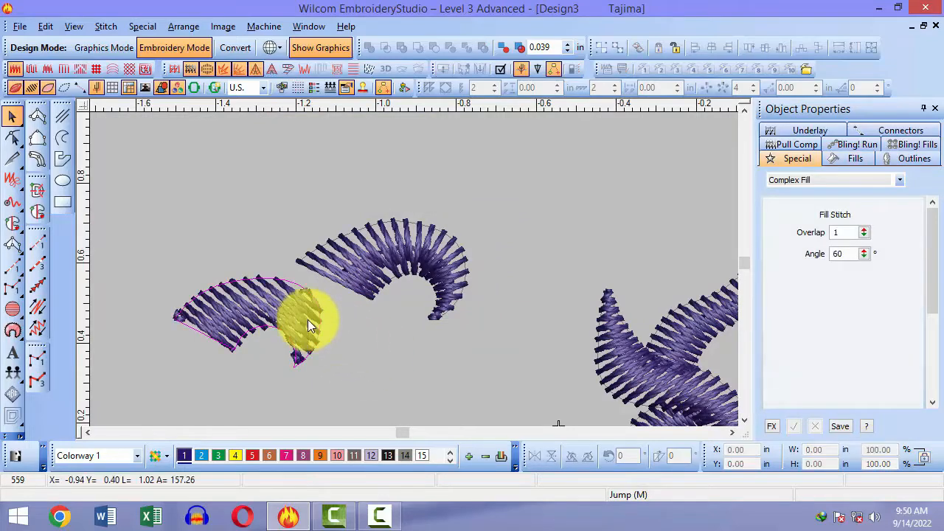
{"action": "left_click", "coordinate": [440, 260]}
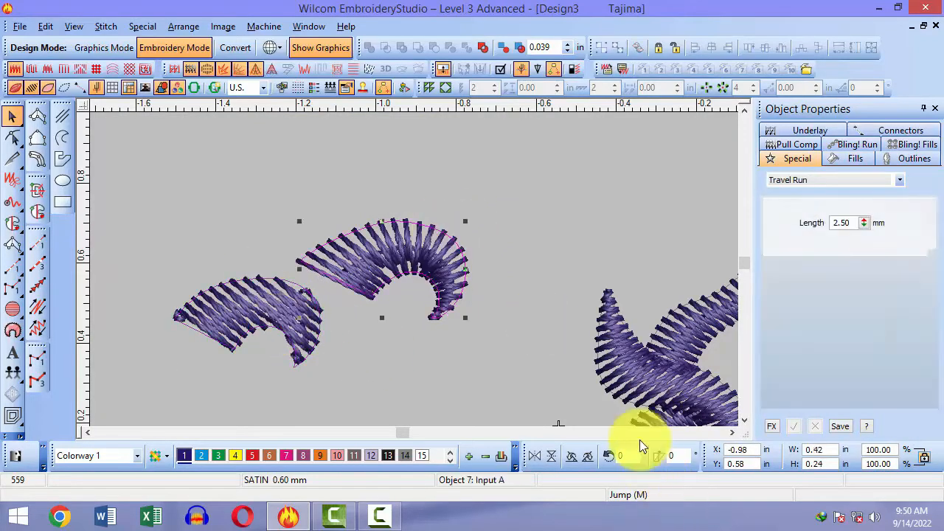
{"action": "left_click", "coordinate": [432, 277]}
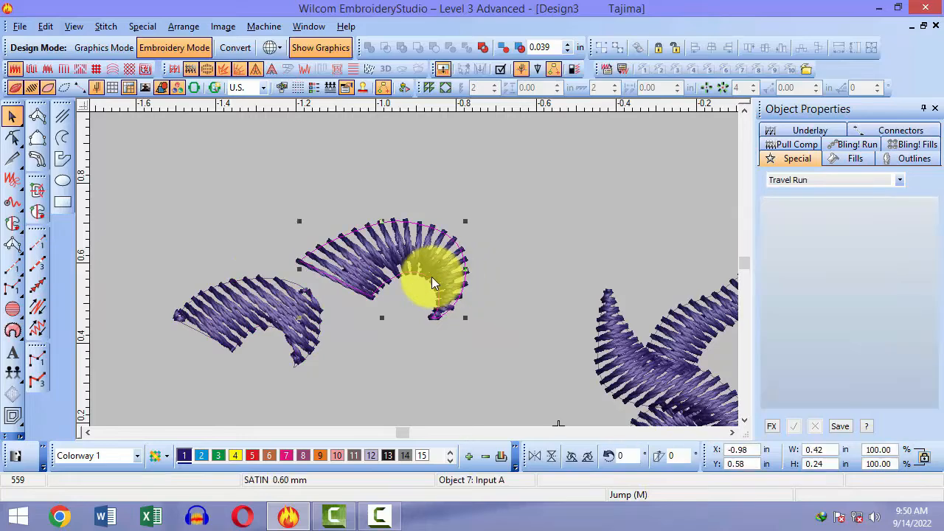
{"action": "left_click", "coordinate": [227, 73]}
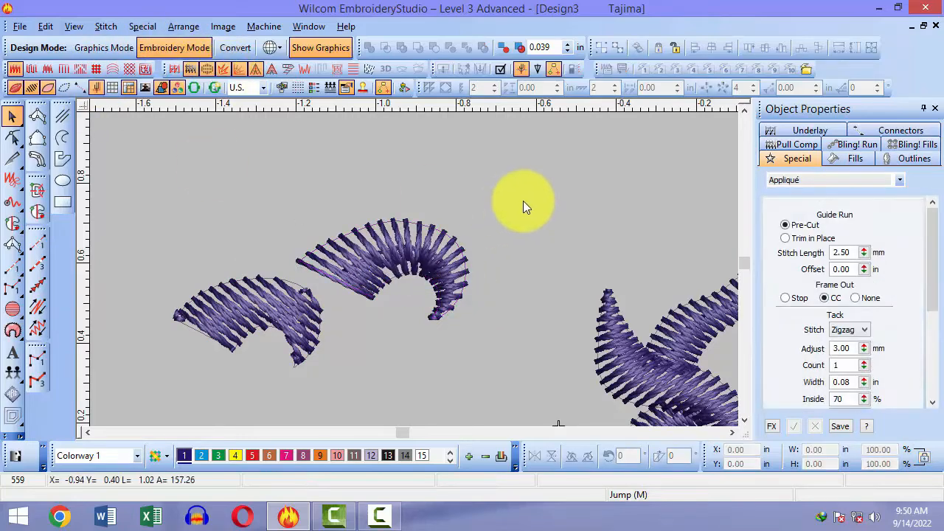
Step: Delete the top-left test shape, show the bitmap again, and close the design
{"action": "key", "text": "0"}
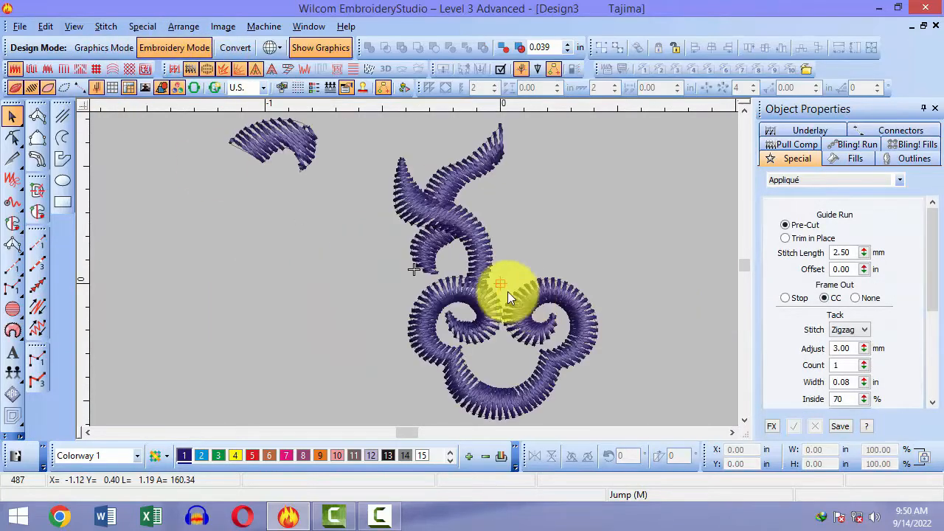
{"action": "left_click", "coordinate": [306, 137]}
{"action": "key", "text": "Delete"}
{"action": "key", "text": "0"}
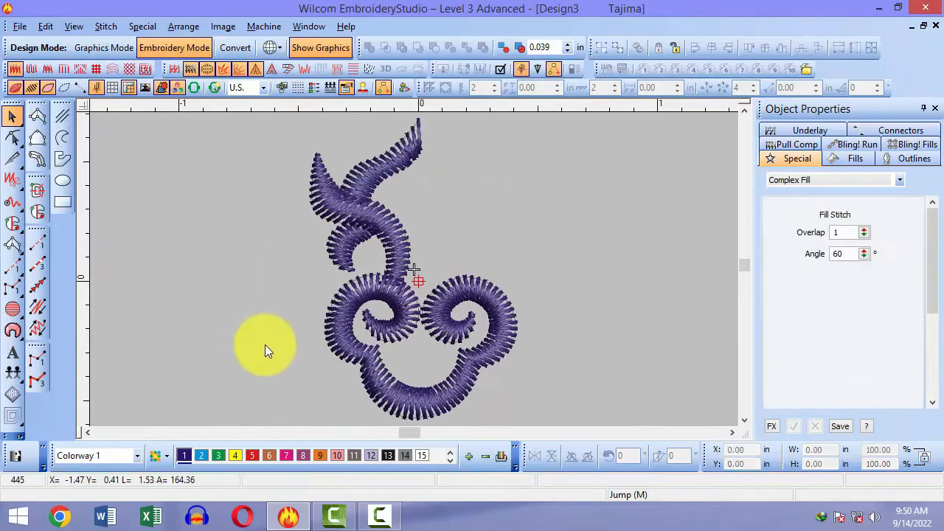
{"action": "key", "text": "shift+z"}
{"action": "key", "text": "d"}
{"action": "left_click", "coordinate": [442, 283]}
{"action": "scroll", "coordinate": [442, 283], "scroll_direction": "up", "scroll_amount": 1}
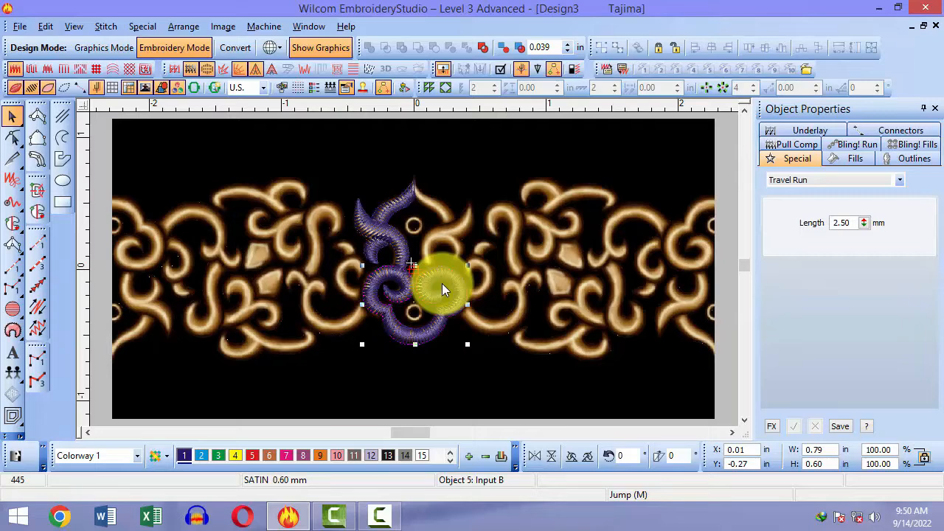
{"action": "left_click", "coordinate": [935, 26]}
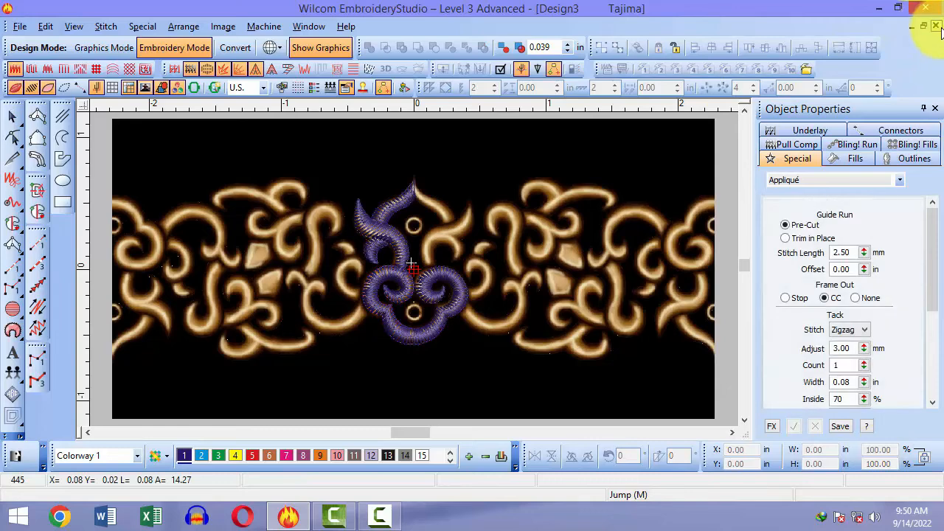
Step: Close the previous design without saving, start a new design, and browse to the C drive for an image
{"action": "left_click", "coordinate": [483, 290]}
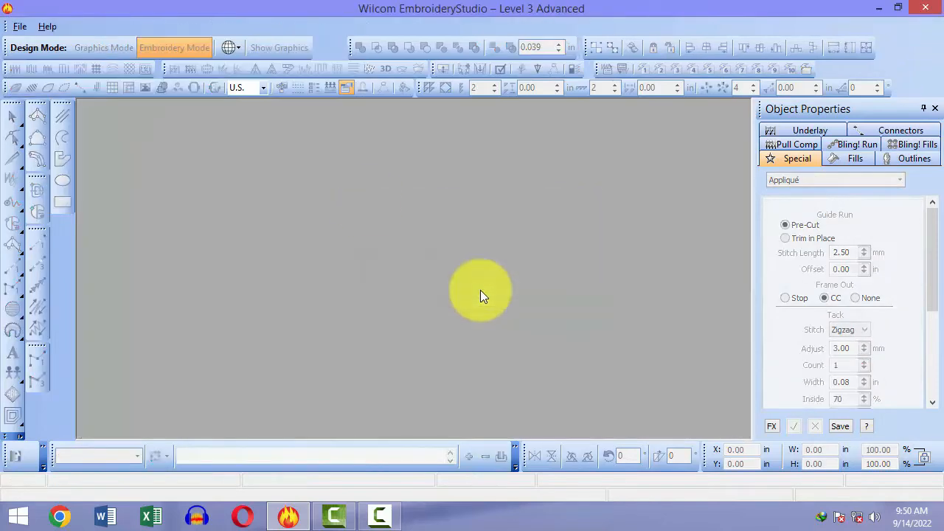
{"action": "key", "text": "ctrl+n"}
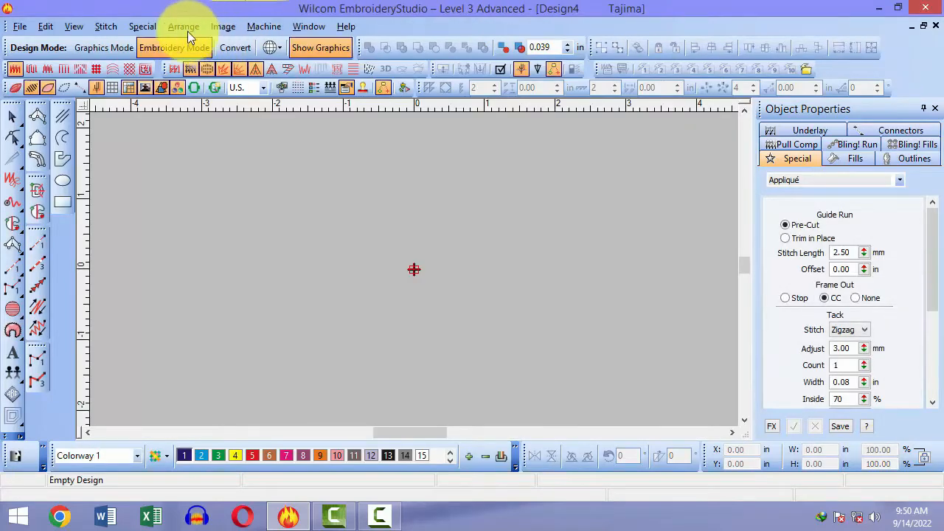
{"action": "left_click", "coordinate": [223, 29]}
{"action": "left_click", "coordinate": [233, 42]}
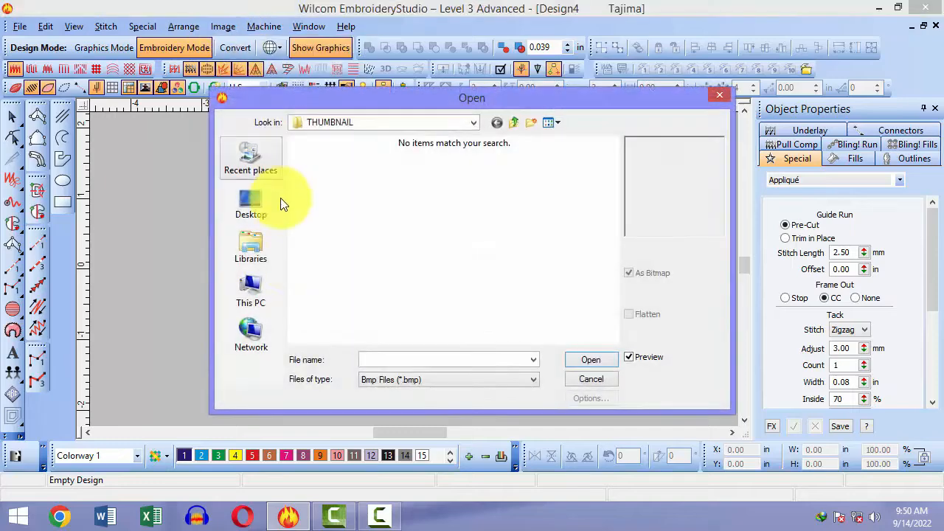
{"action": "left_click", "coordinate": [251, 289]}
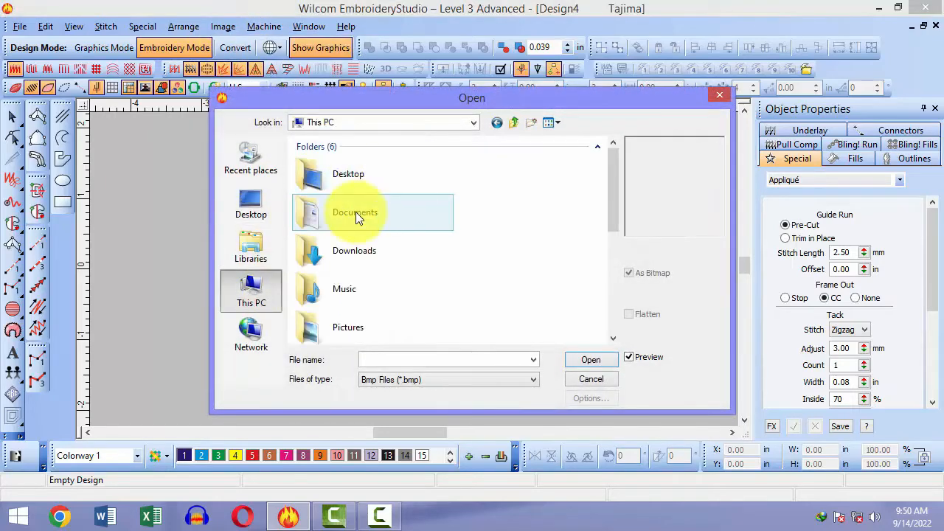
{"action": "scroll", "coordinate": [348, 230], "scroll_direction": "down", "scroll_amount": 5}
{"action": "scroll", "coordinate": [361, 199], "scroll_direction": "up", "scroll_amount": 3}
{"action": "scroll", "coordinate": [346, 218], "scroll_direction": "down", "scroll_amount": 3}
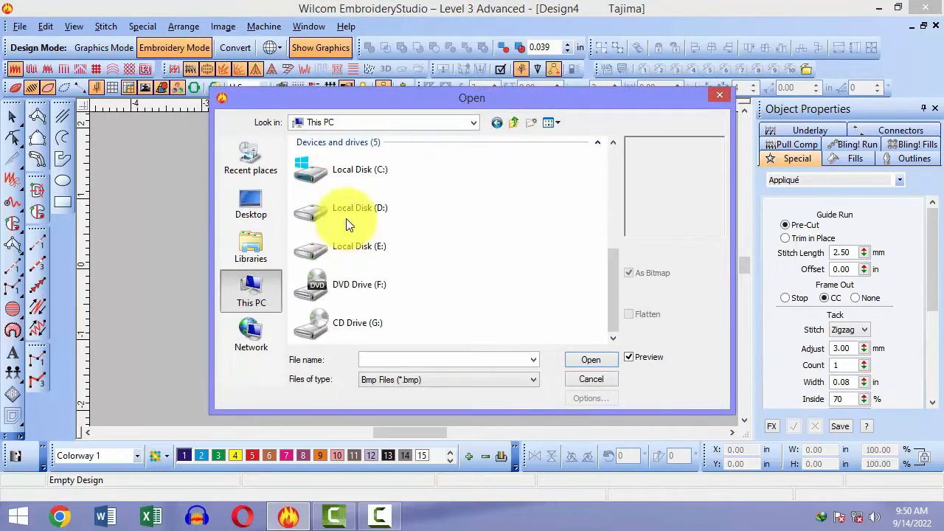
{"action": "double_click", "coordinate": [370, 177]}
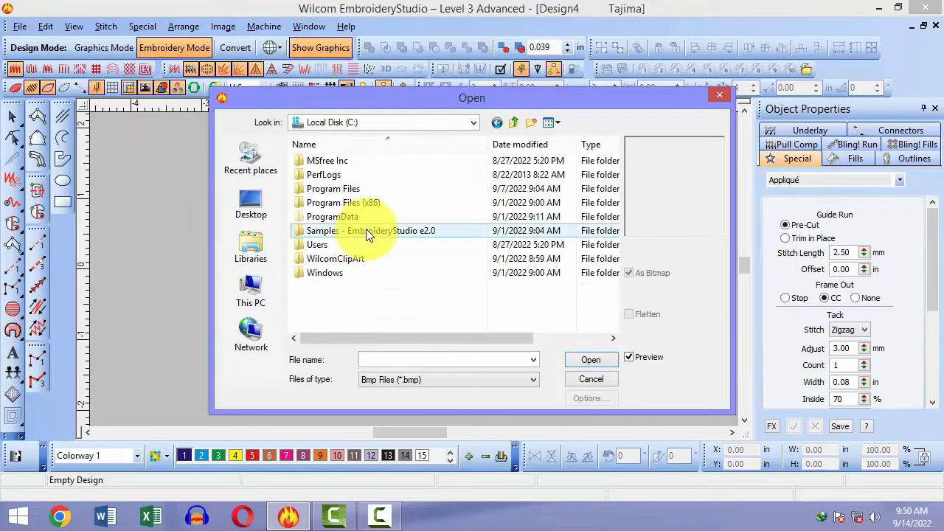
Step: Open Samples - EmbroideryStudio e2.0 > Images and insert the BB bitmap into the design
{"action": "left_click", "coordinate": [363, 231]}
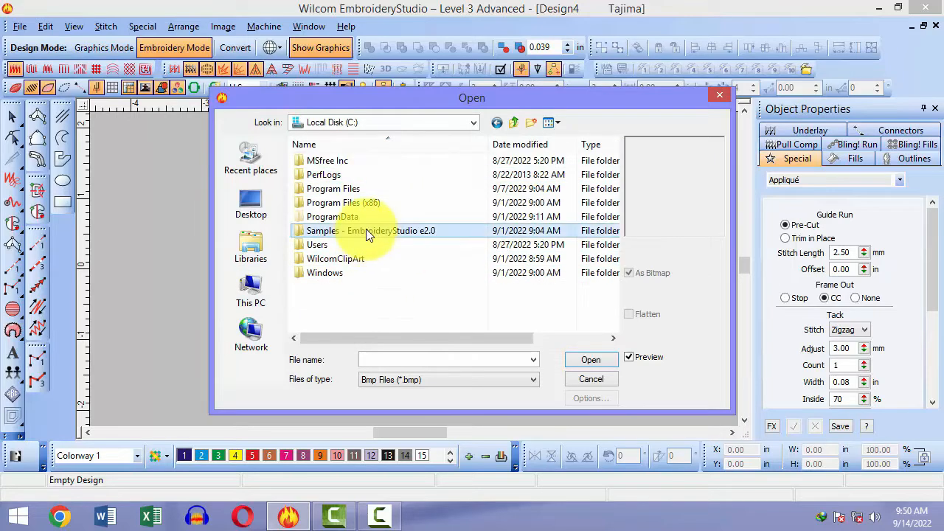
{"action": "double_click", "coordinate": [431, 232]}
{"action": "double_click", "coordinate": [390, 177]}
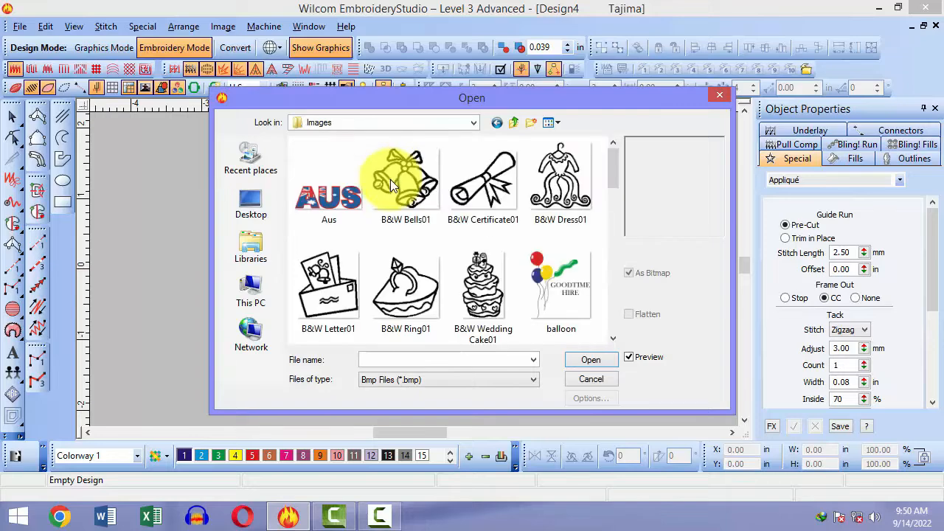
{"action": "left_click", "coordinate": [387, 255]}
{"action": "scroll", "coordinate": [386, 252], "scroll_direction": "down", "scroll_amount": 1}
{"action": "scroll", "coordinate": [386, 252], "scroll_direction": "down", "scroll_amount": 5}
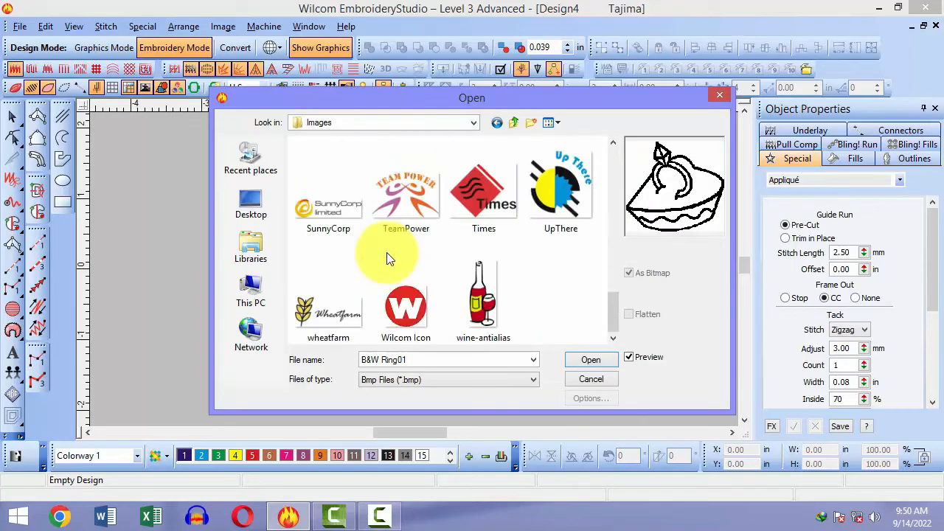
{"action": "scroll", "coordinate": [387, 253], "scroll_direction": "up", "scroll_amount": 6}
{"action": "scroll", "coordinate": [386, 252], "scroll_direction": "down", "scroll_amount": 2}
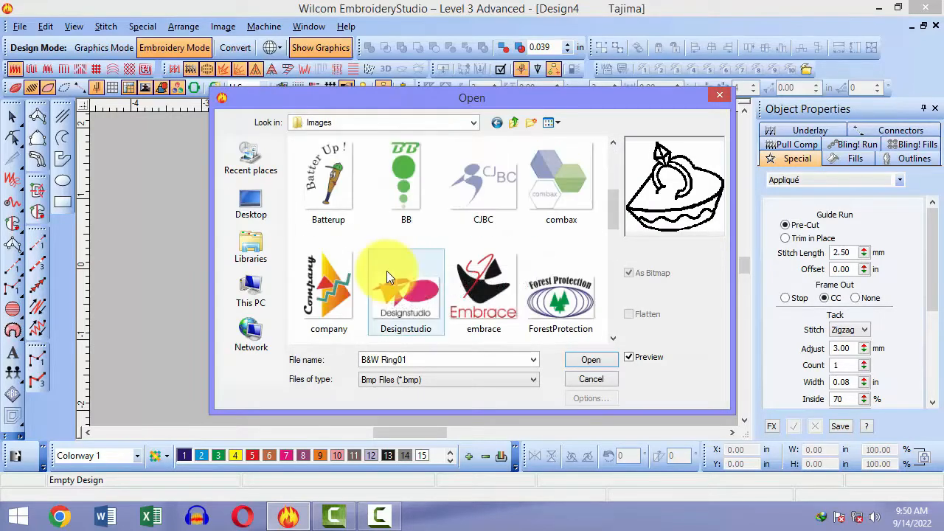
{"action": "double_click", "coordinate": [413, 204]}
{"action": "left_click", "coordinate": [536, 284]}
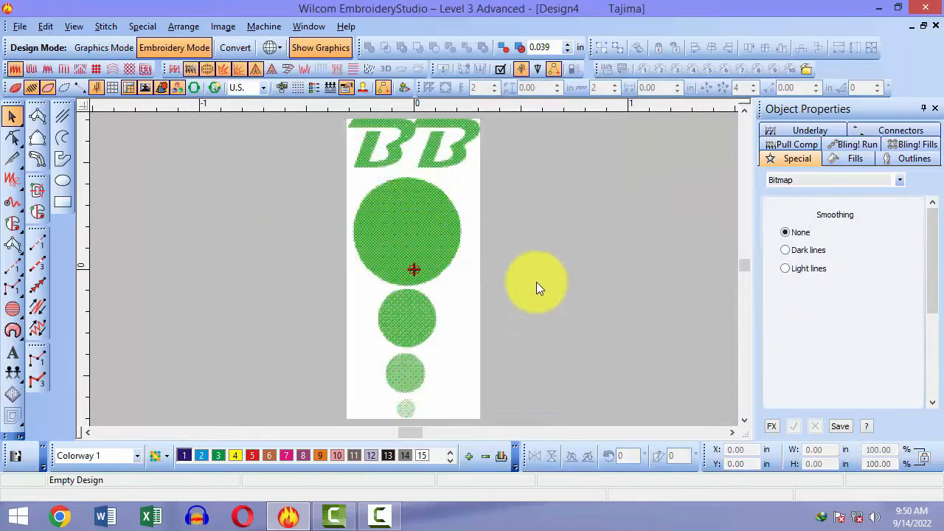
Step: Zoom out and drag the BB bitmap around the canvas
{"action": "left_click", "coordinate": [460, 271]}
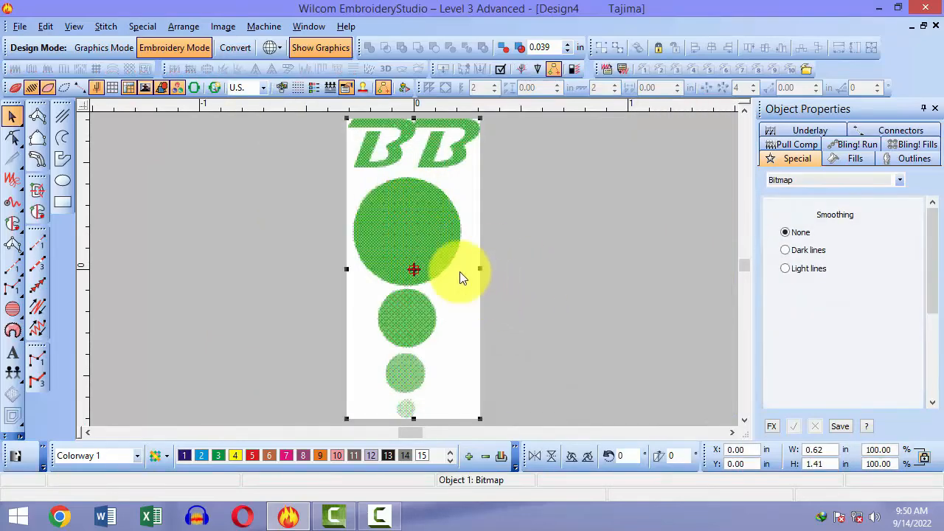
{"action": "left_click", "coordinate": [610, 312]}
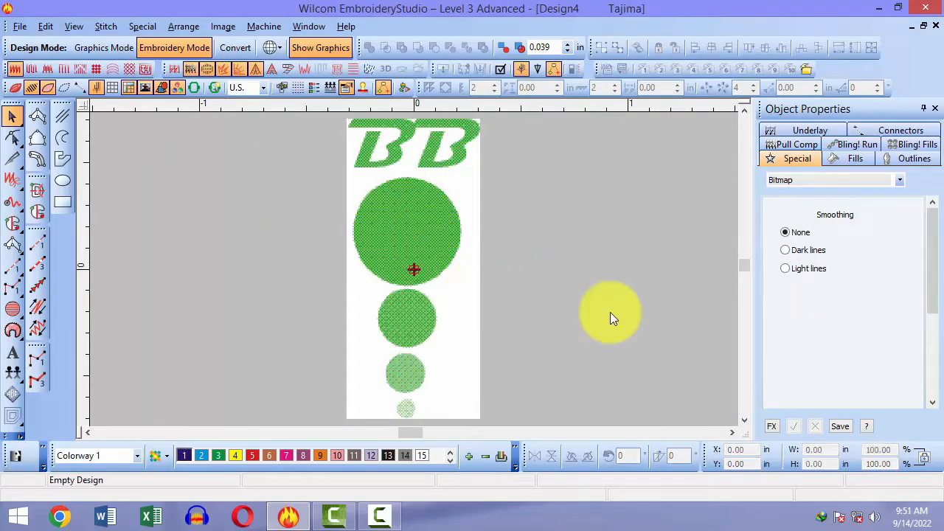
{"action": "key", "text": "shift+z"}
{"action": "left_click_drag", "start_coordinate": [426, 248], "coordinate": [635, 214]}
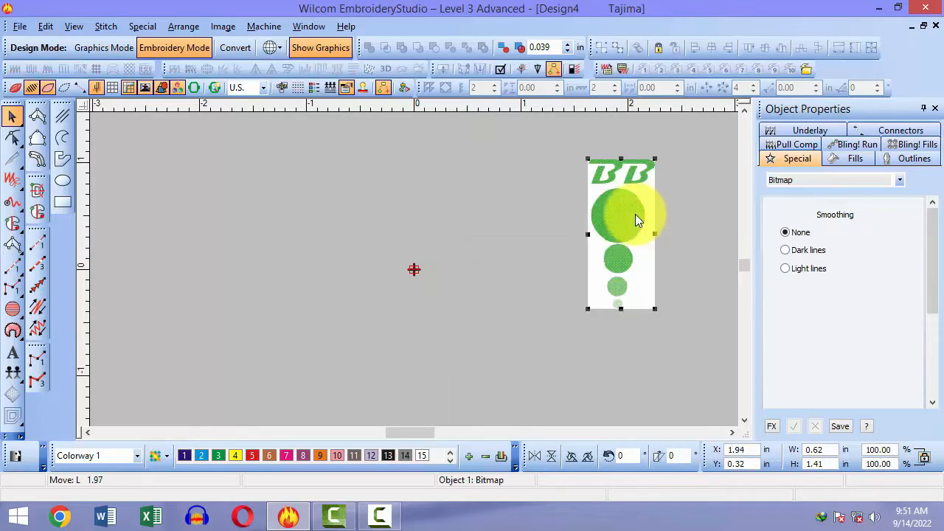
{"action": "left_click", "coordinate": [583, 329]}
{"action": "left_click_drag", "start_coordinate": [605, 273], "coordinate": [303, 169]}
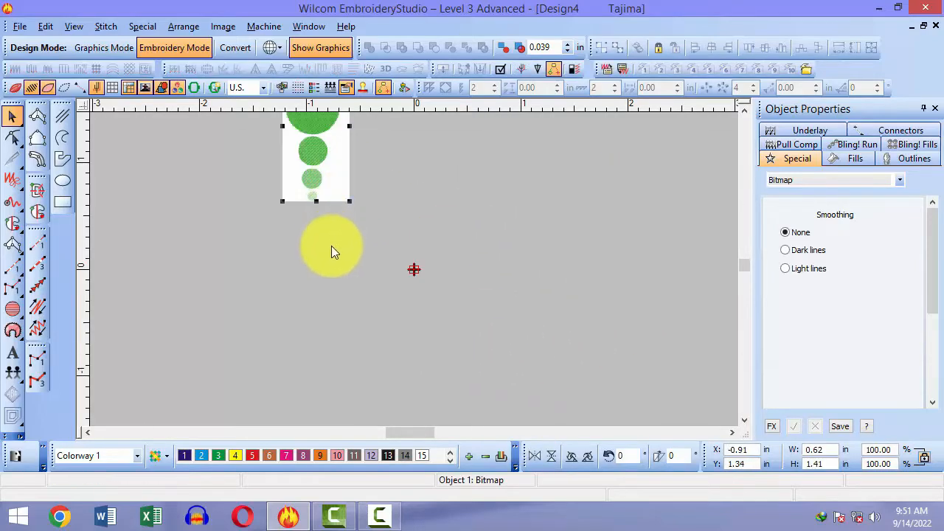
{"action": "left_click", "coordinate": [333, 266]}
Step: Position the BB bitmap at X 0, Y 0 using the status bar fields
{"action": "left_click", "coordinate": [322, 155]}
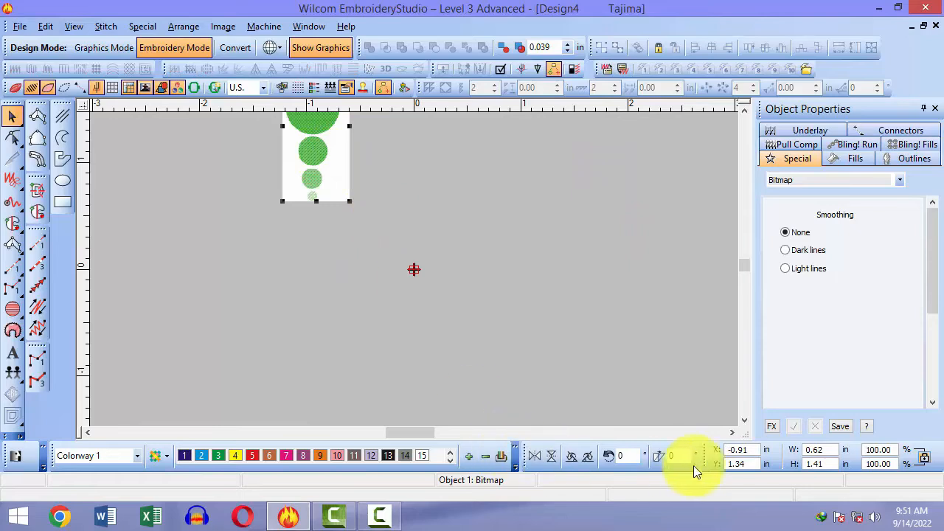
{"action": "left_click_drag", "start_coordinate": [757, 451], "coordinate": [722, 455]}
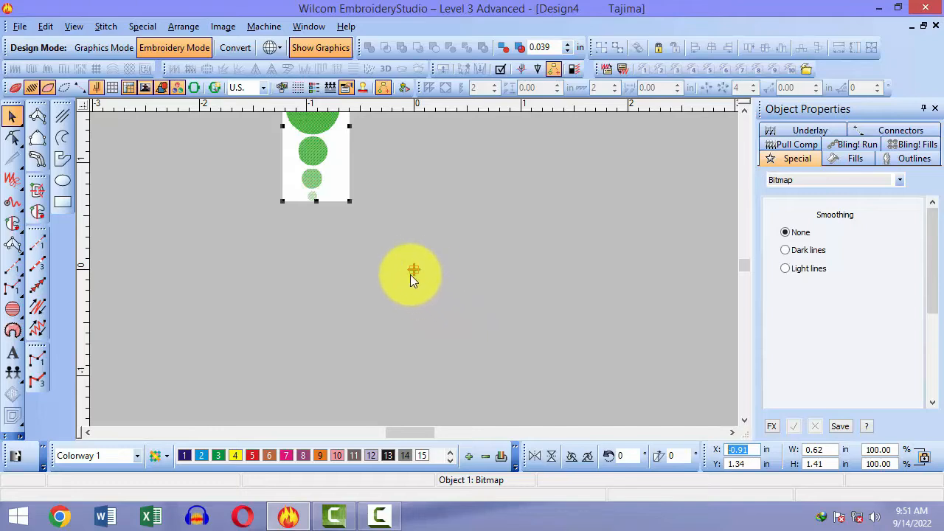
{"action": "type", "text": "0"}
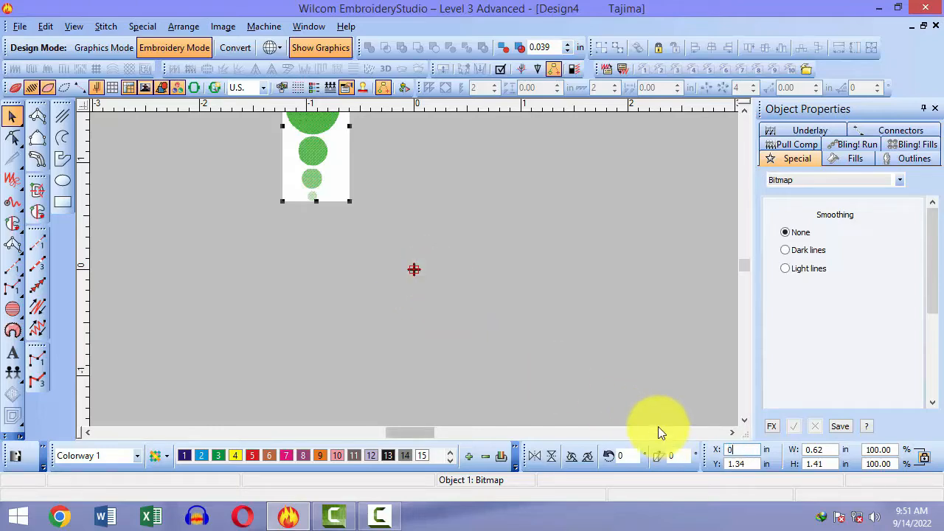
{"action": "key", "text": "Tab"}
{"action": "type", "text": "0"}
{"action": "key", "text": "Return"}
{"action": "key", "text": "Escape"}
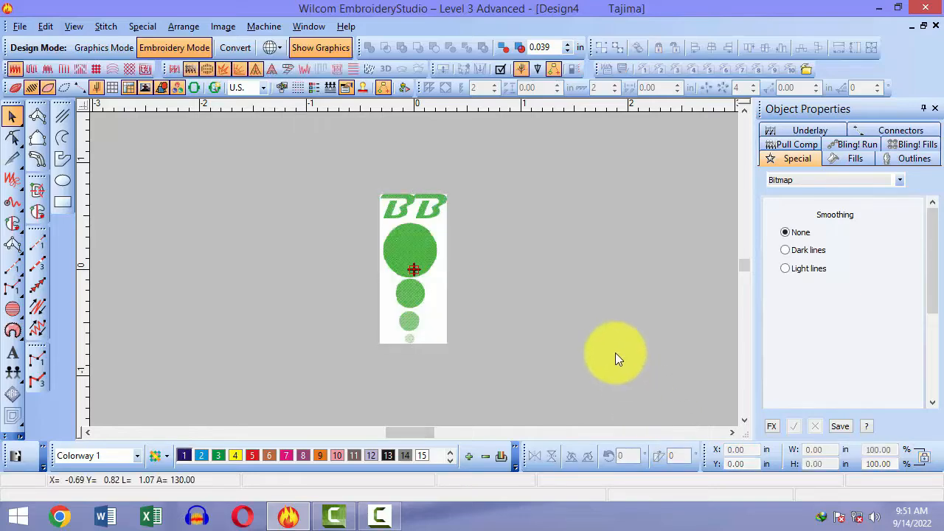
Step: Zoom in on the bottom circles and select the Column digitizing tool
{"action": "left_click", "coordinate": [419, 230]}
{"action": "key", "text": "Escape"}
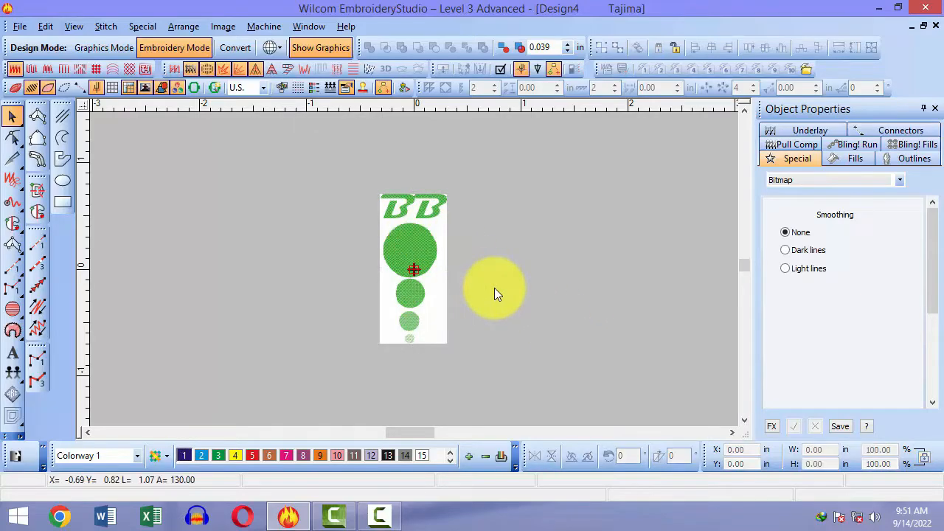
{"action": "key", "text": "b"}
{"action": "left_click_drag", "start_coordinate": [344, 201], "coordinate": [429, 337]}
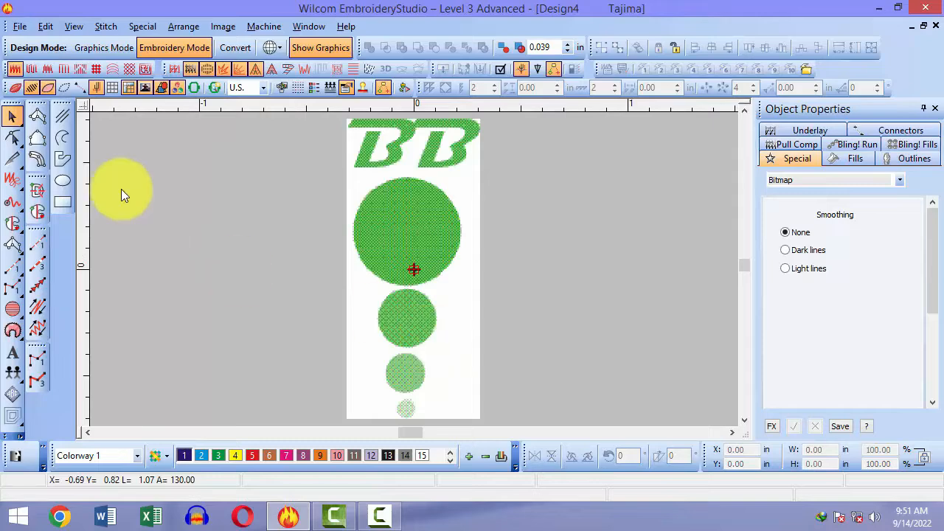
{"action": "left_click", "coordinate": [33, 120]}
{"action": "key", "text": "b"}
{"action": "left_click_drag", "start_coordinate": [365, 224], "coordinate": [422, 278]}
Step: Place column points at the smallest circle's top, left, right and bottom to create a satin object
{"action": "key", "text": "b"}
{"action": "left_click", "coordinate": [371, 236]}
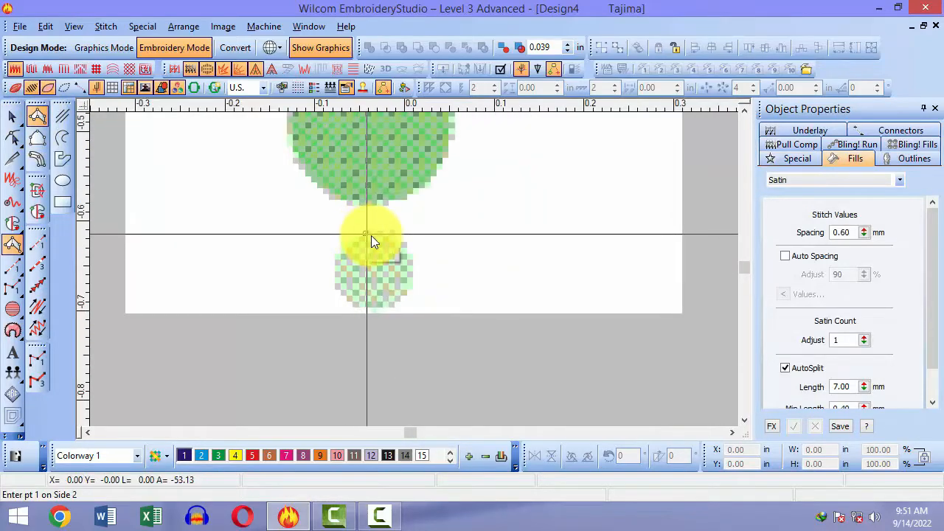
{"action": "left_click", "coordinate": [372, 235]}
{"action": "left_click", "coordinate": [329, 270]}
{"action": "left_click", "coordinate": [410, 274]}
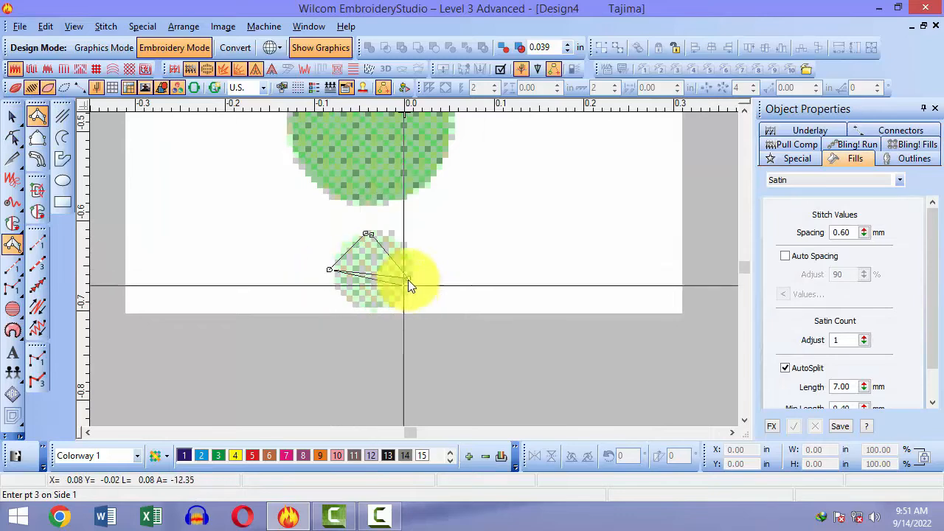
{"action": "left_click", "coordinate": [365, 310]}
{"action": "left_click", "coordinate": [368, 310]}
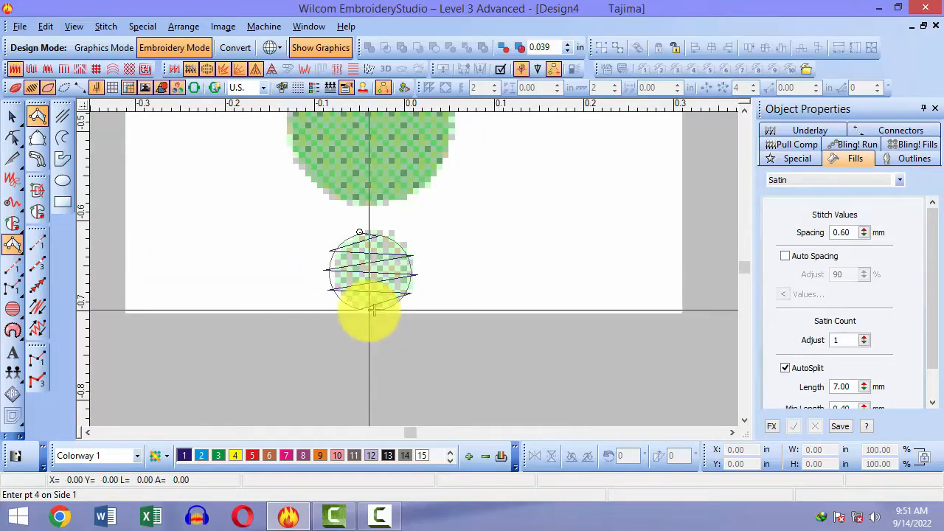
{"action": "key", "text": "Return"}
{"action": "key", "text": "s"}
{"action": "key", "text": "s"}
{"action": "scroll", "coordinate": [369, 307], "scroll_direction": "up", "scroll_amount": 1}
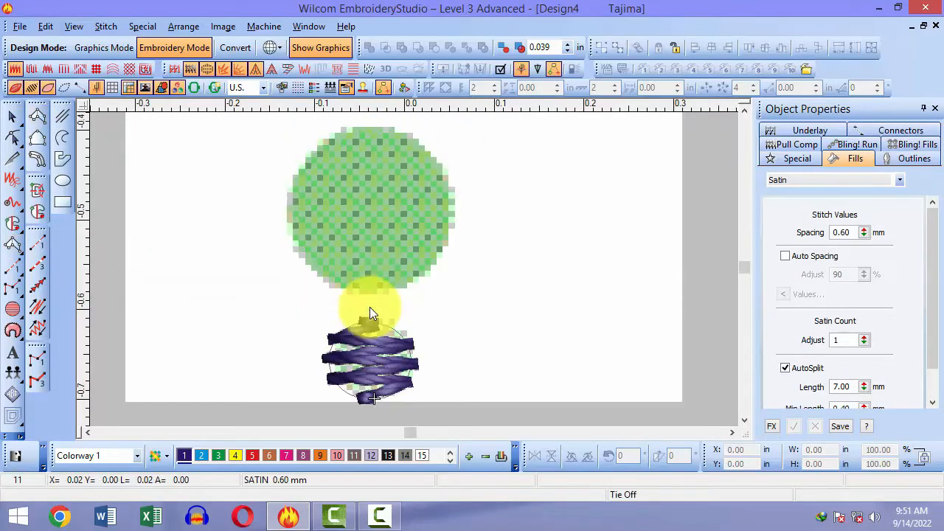
{"action": "key", "text": "shift+z"}
Step: Draw a circle object over the middle circle and try reshaping its fill
{"action": "left_click", "coordinate": [62, 188]}
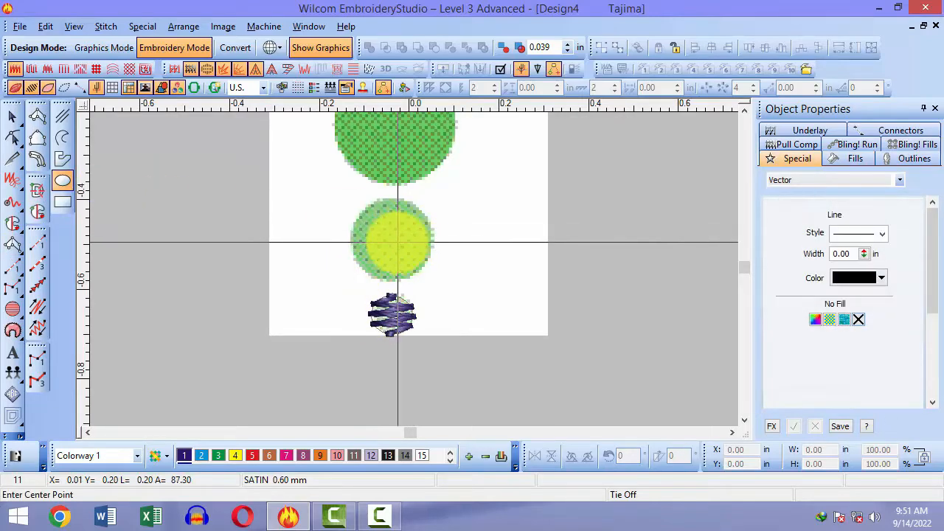
{"action": "left_click", "coordinate": [396, 241]}
{"action": "left_click", "coordinate": [416, 274]}
{"action": "key", "text": "Return"}
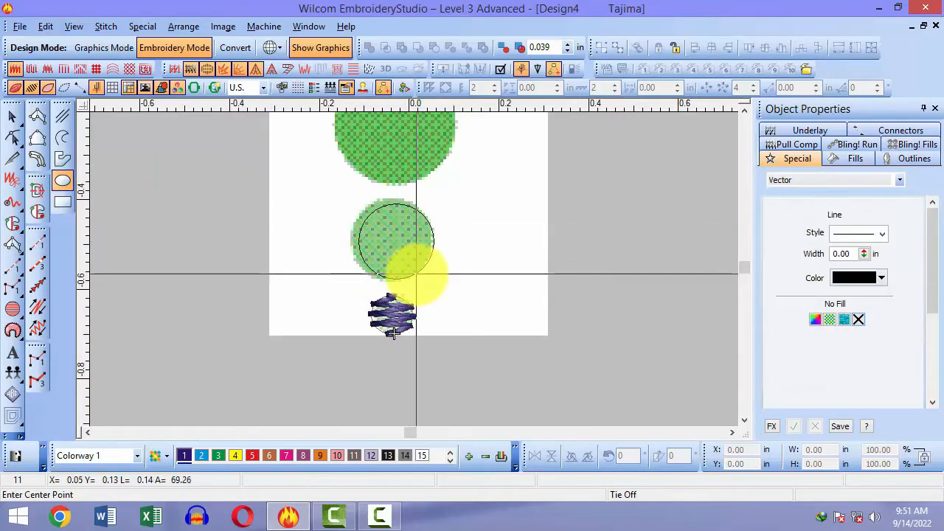
{"action": "key", "text": "Escape"}
{"action": "key", "text": "Return"}
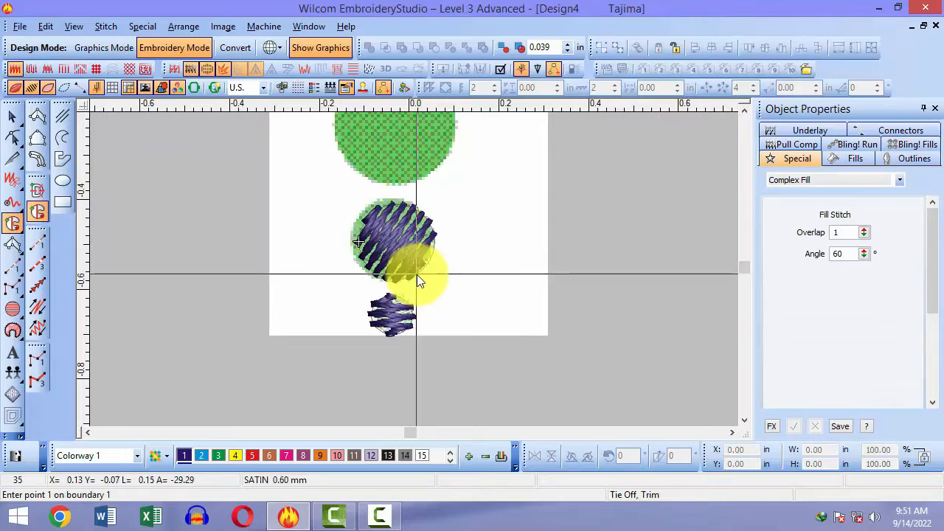
{"action": "key", "text": "Escape"}
{"action": "key", "text": "h"}
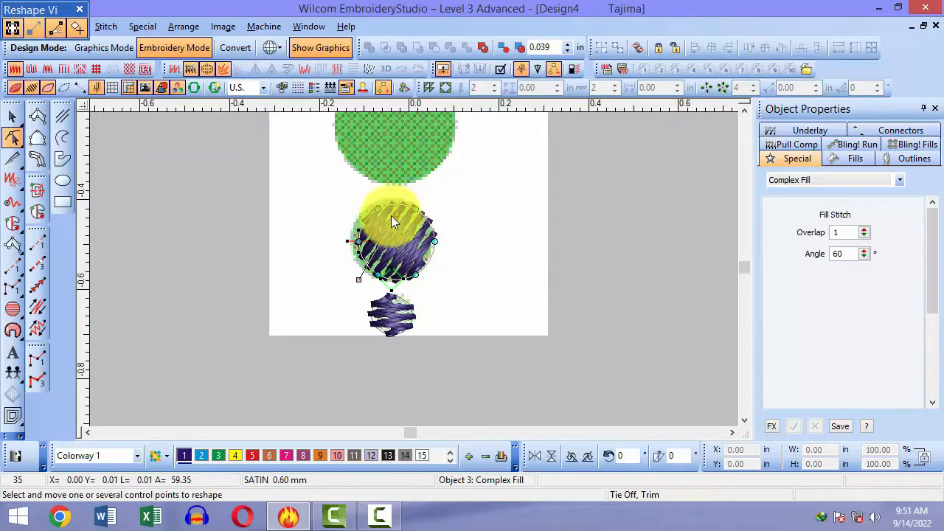
{"action": "left_click_drag", "start_coordinate": [397, 215], "coordinate": [449, 283]}
{"action": "key", "text": "Escape"}
{"action": "scroll", "coordinate": [494, 258], "scroll_direction": "up", "scroll_amount": 3}
{"action": "scroll", "coordinate": [494, 259], "scroll_direction": "down", "scroll_amount": 3}
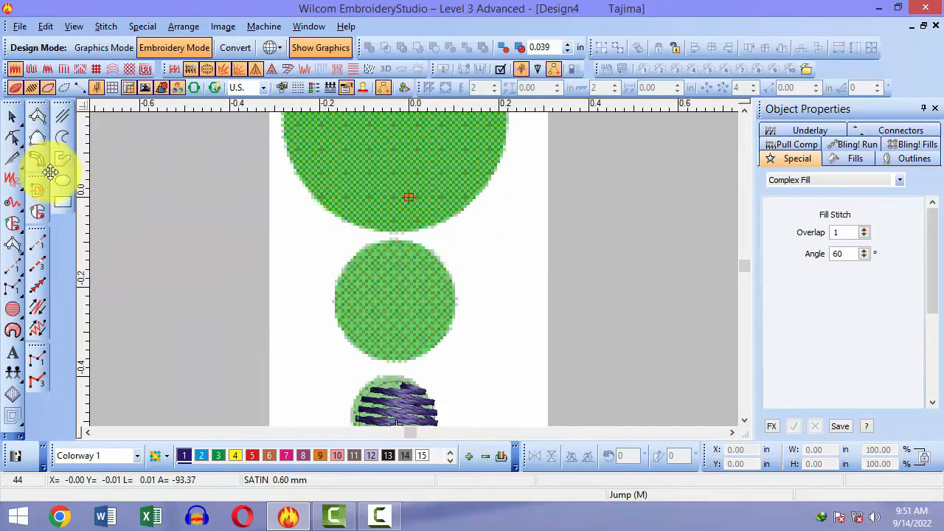
Step: Outline the next circle with four Complex Fill boundary points to fill it with purple stitches
{"action": "left_click", "coordinate": [37, 212]}
{"action": "left_click", "coordinate": [390, 239]}
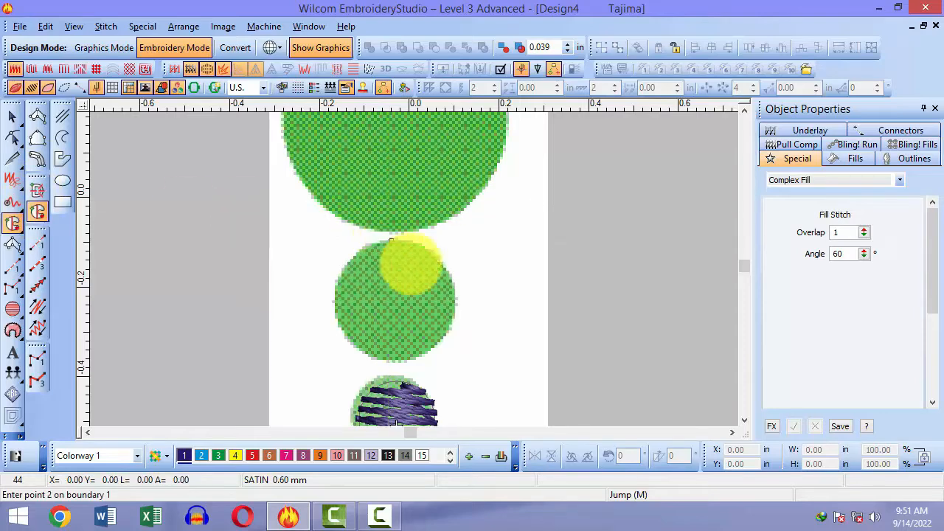
{"action": "left_click", "coordinate": [454, 298]}
{"action": "left_click", "coordinate": [391, 367]}
{"action": "left_click", "coordinate": [328, 304]}
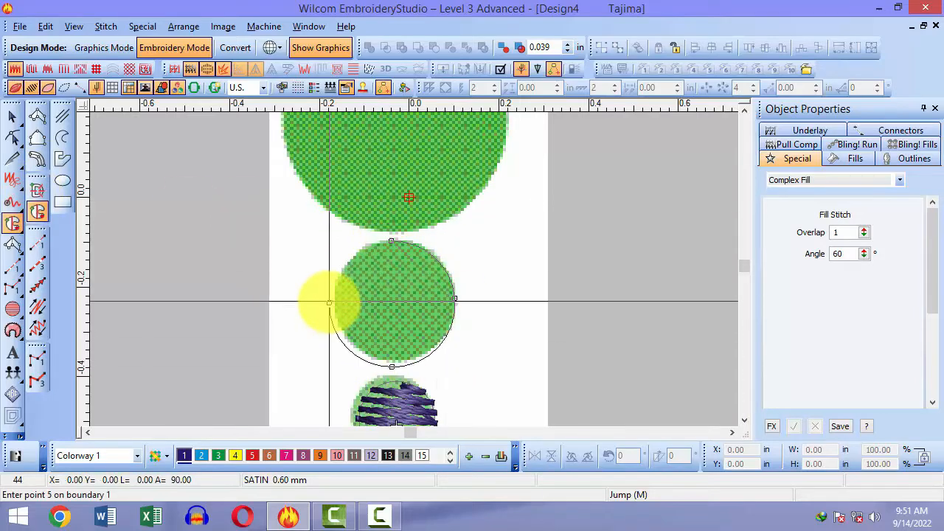
{"action": "key", "text": "Return"}
{"action": "key", "text": "Return"}
{"action": "key", "text": "shift+z"}
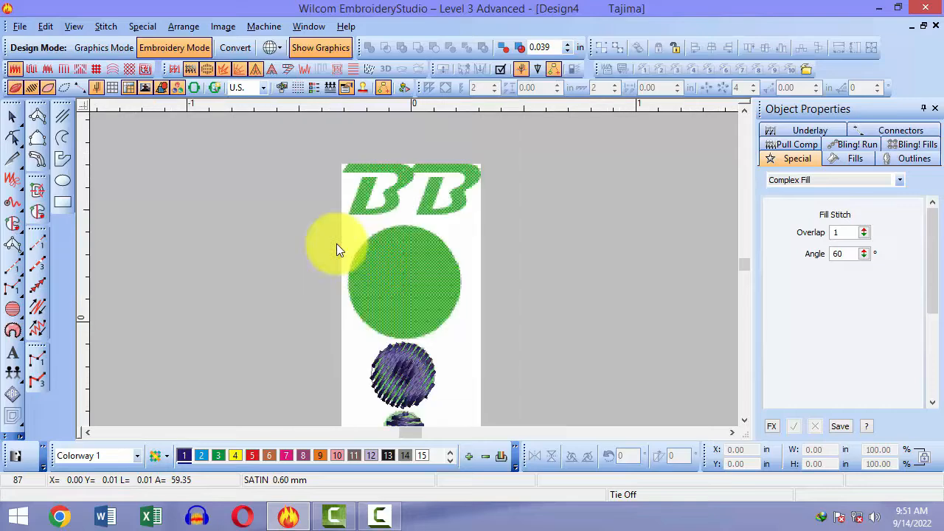
{"action": "scroll", "coordinate": [376, 262], "scroll_direction": "down", "scroll_amount": 3}
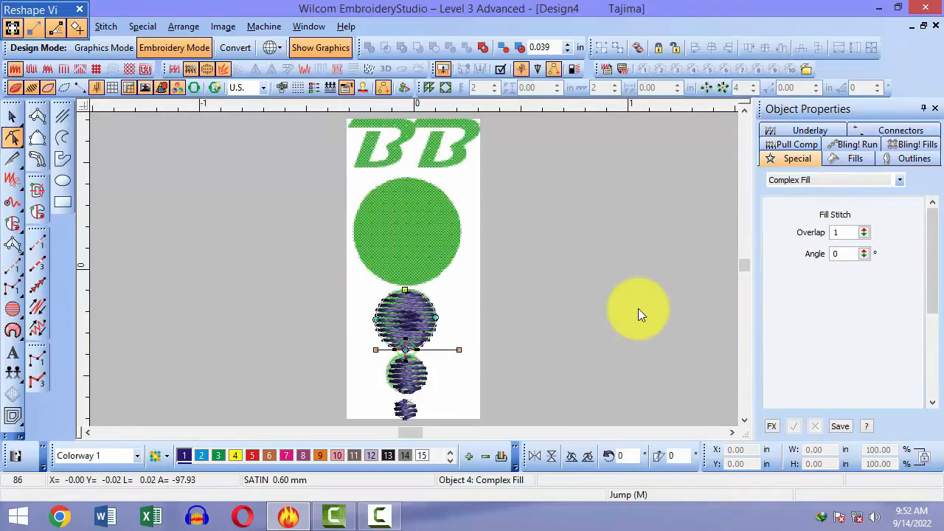
{"action": "key", "text": "Escape"}
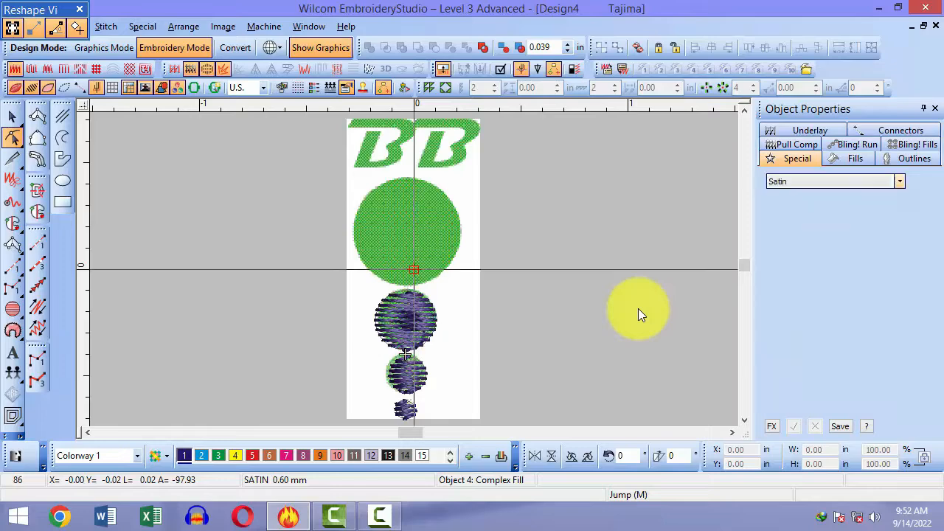
{"action": "scroll", "coordinate": [448, 212], "scroll_direction": "up", "scroll_amount": 2}
Step: Zoom into the letters and start the first B's satin outline down the stem and bottom stroke
{"action": "key", "text": "b"}
{"action": "left_click_drag", "start_coordinate": [351, 280], "coordinate": [440, 340]}
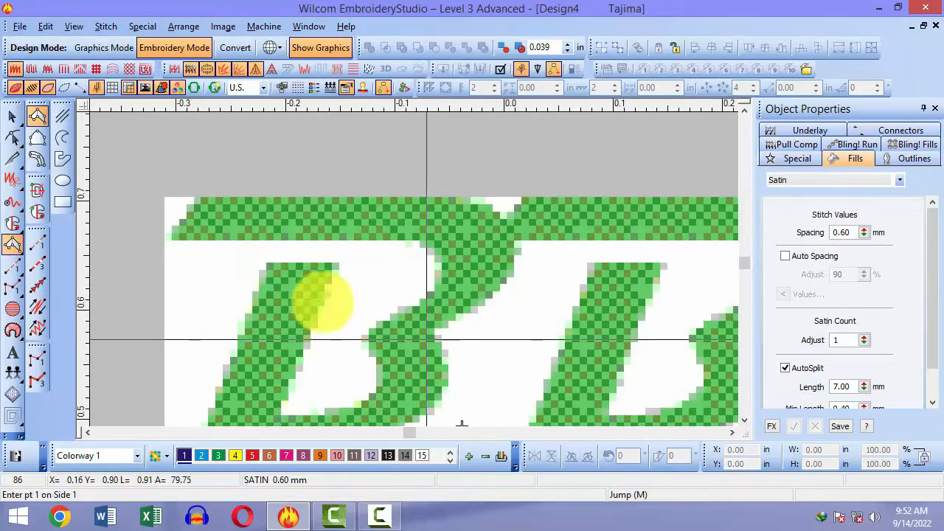
{"action": "left_click", "coordinate": [260, 263]}
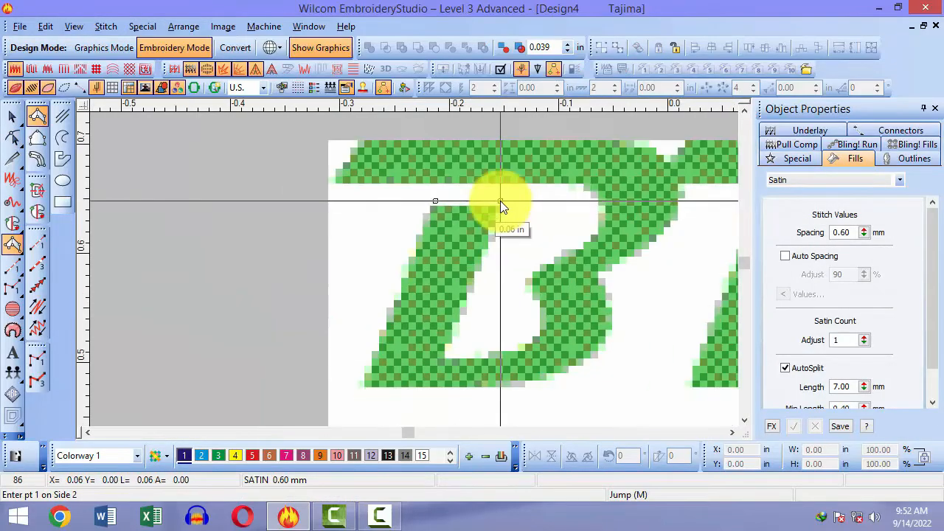
{"action": "left_click", "coordinate": [500, 201]}
{"action": "left_click", "coordinate": [368, 378]}
{"action": "left_click", "coordinate": [435, 357]}
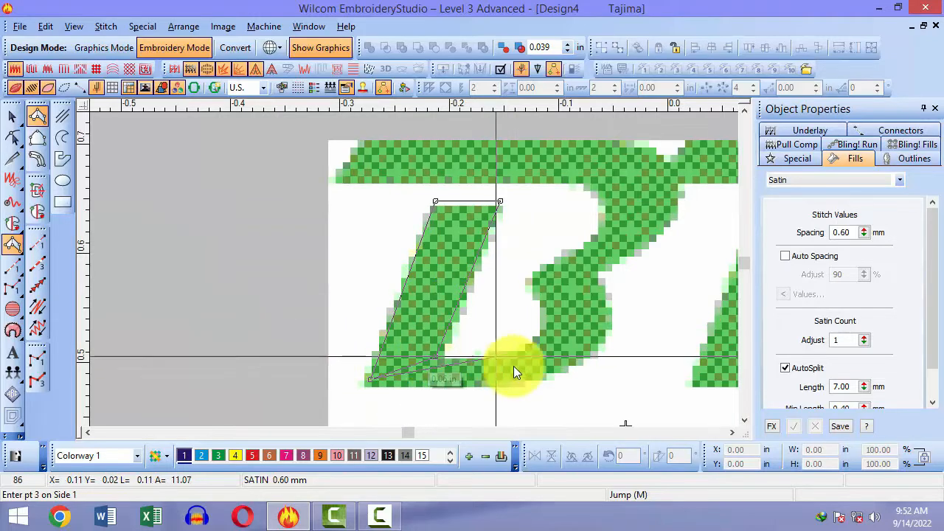
{"action": "left_click", "coordinate": [523, 381]}
{"action": "left_click", "coordinate": [498, 352]}
{"action": "left_click", "coordinate": [618, 323]}
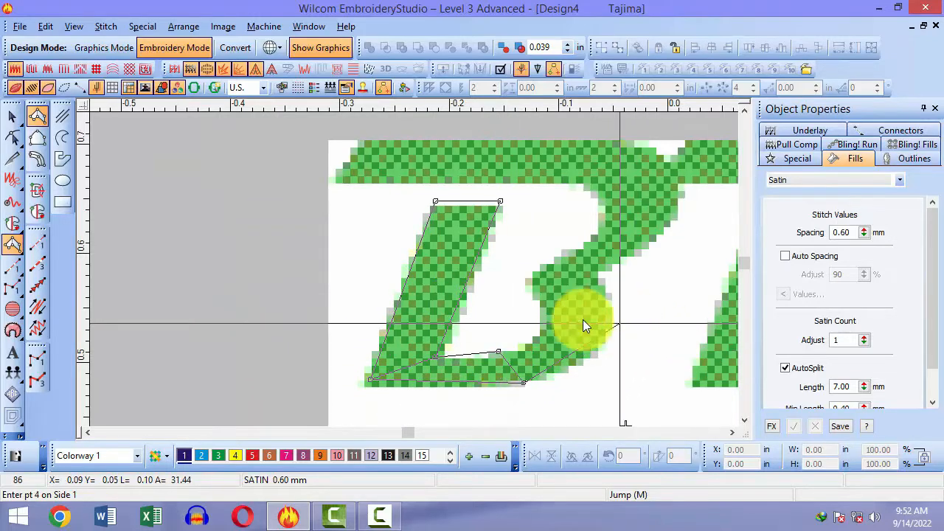
{"action": "left_click", "coordinate": [594, 278]}
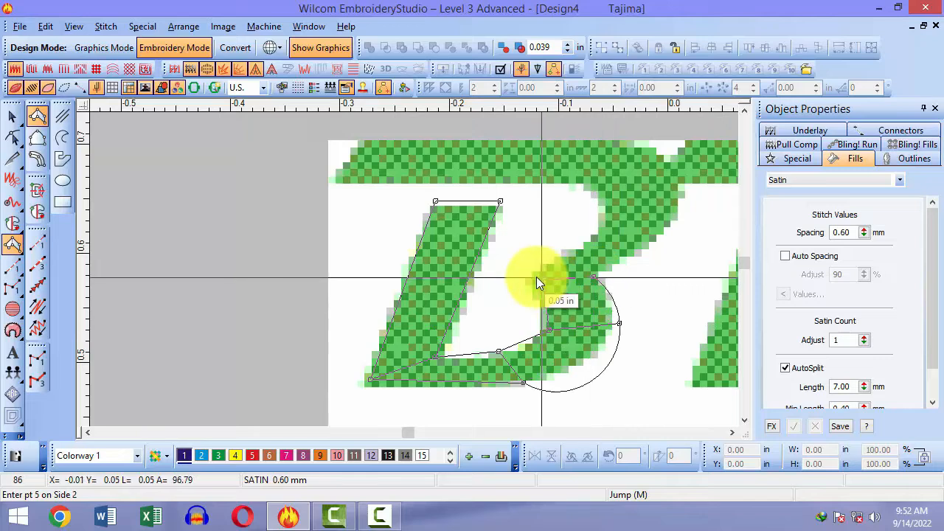
{"action": "left_click", "coordinate": [534, 275]}
{"action": "key", "text": "BackSpace"}
{"action": "key", "text": "BackSpace"}
{"action": "key", "text": "BackSpace"}
{"action": "key", "text": "BackSpace"}
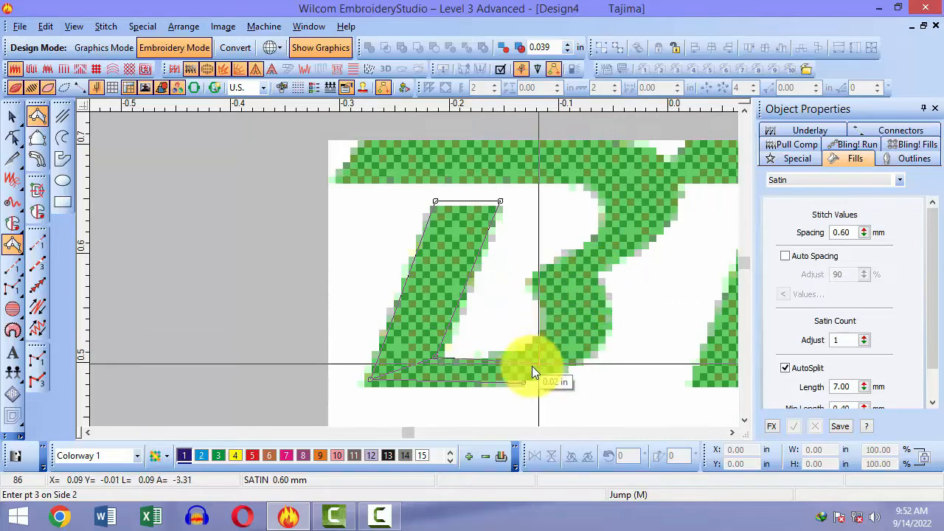
Step: Complete the B's satin outline around both bowls and the top-left corner, correcting misplaced points
{"action": "left_click", "coordinate": [511, 360]}
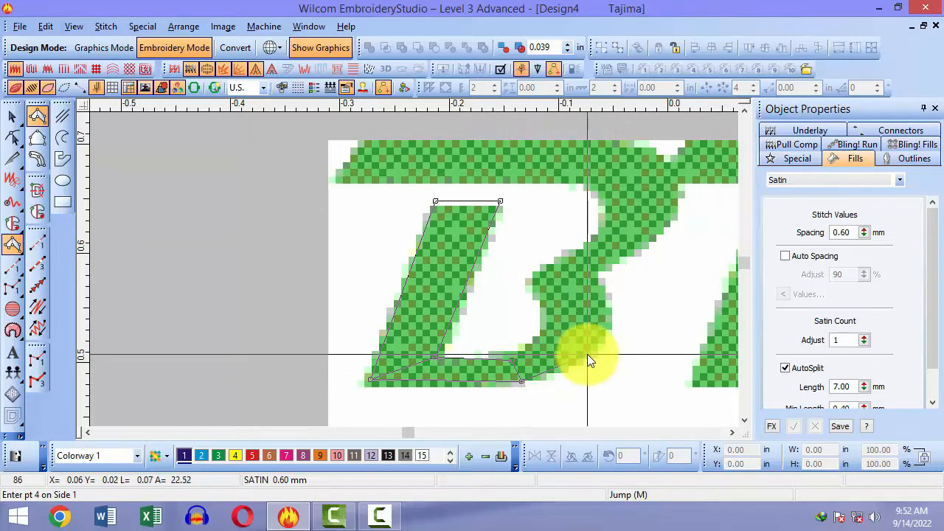
{"action": "left_click", "coordinate": [586, 354]}
{"action": "left_click", "coordinate": [545, 331]}
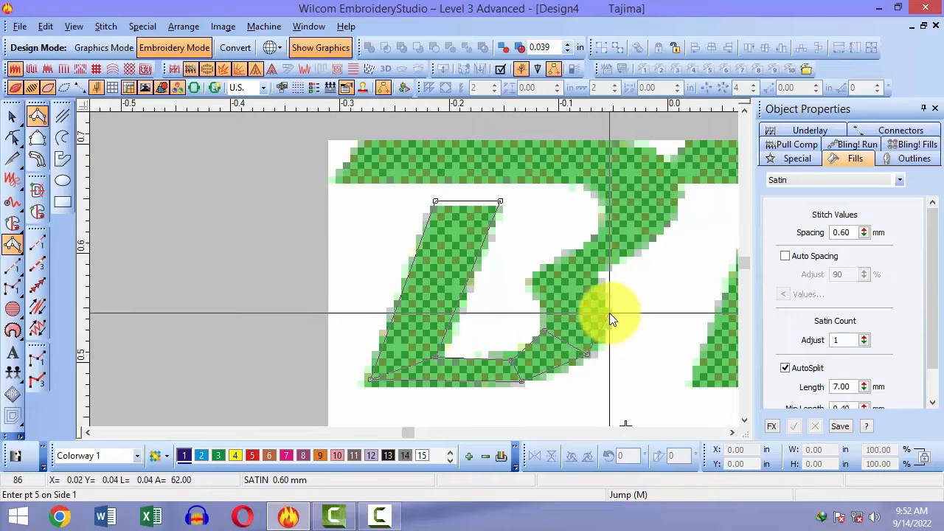
{"action": "left_click", "coordinate": [609, 313]}
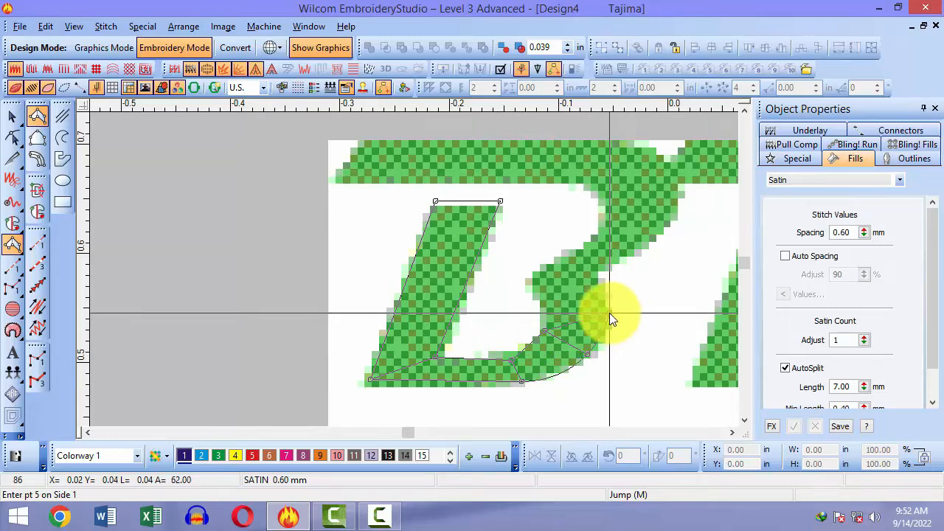
{"action": "left_click", "coordinate": [588, 272]}
{"action": "left_click", "coordinate": [525, 280]}
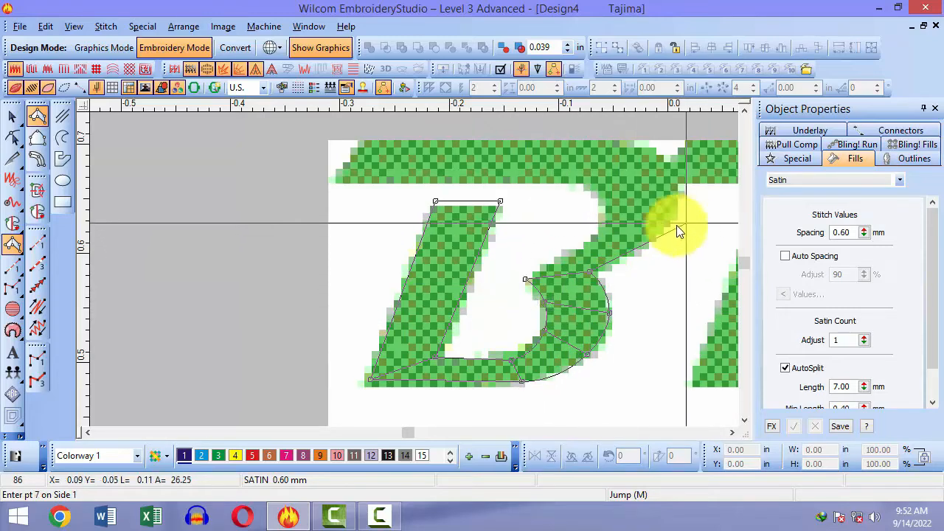
{"action": "key", "text": "BackSpace"}
{"action": "key", "text": "BackSpace"}
{"action": "left_click", "coordinate": [597, 281]}
{"action": "left_click", "coordinate": [528, 277]}
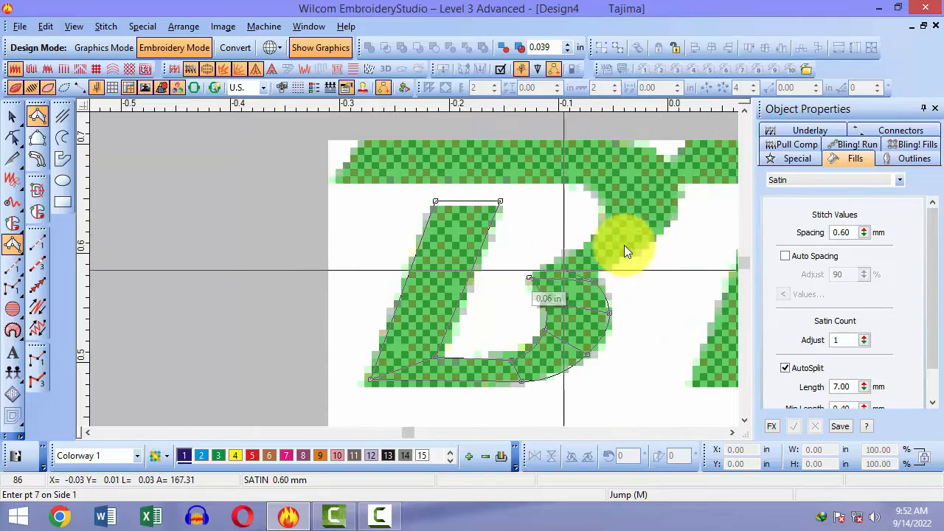
{"action": "left_click", "coordinate": [614, 231]}
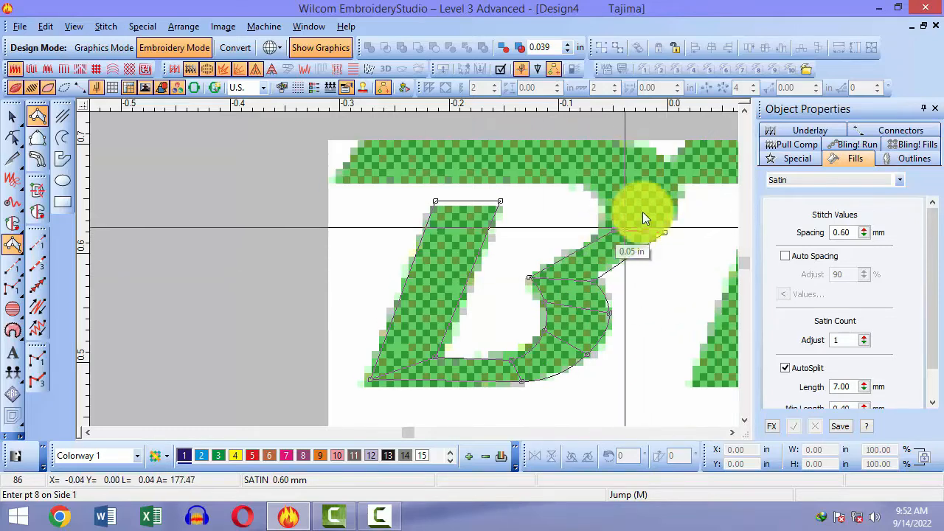
{"action": "left_click", "coordinate": [677, 187]}
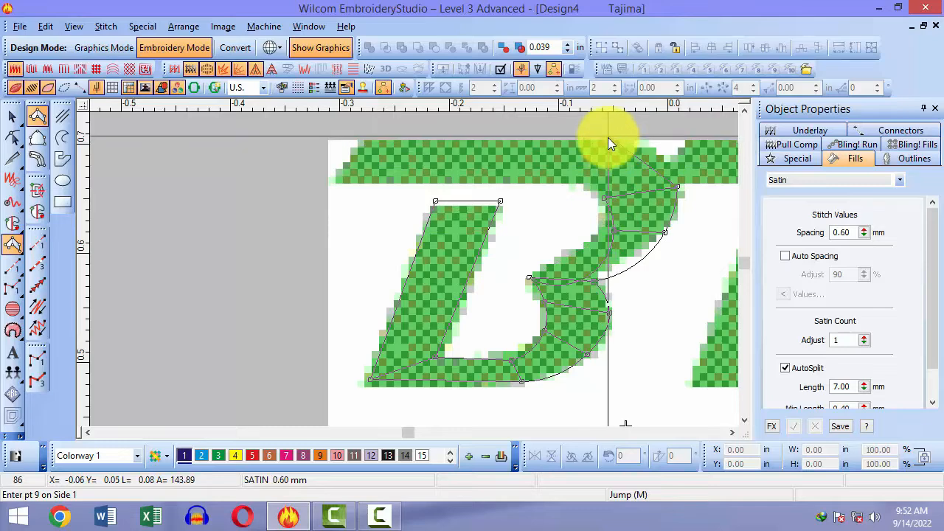
{"action": "left_click", "coordinate": [608, 139]}
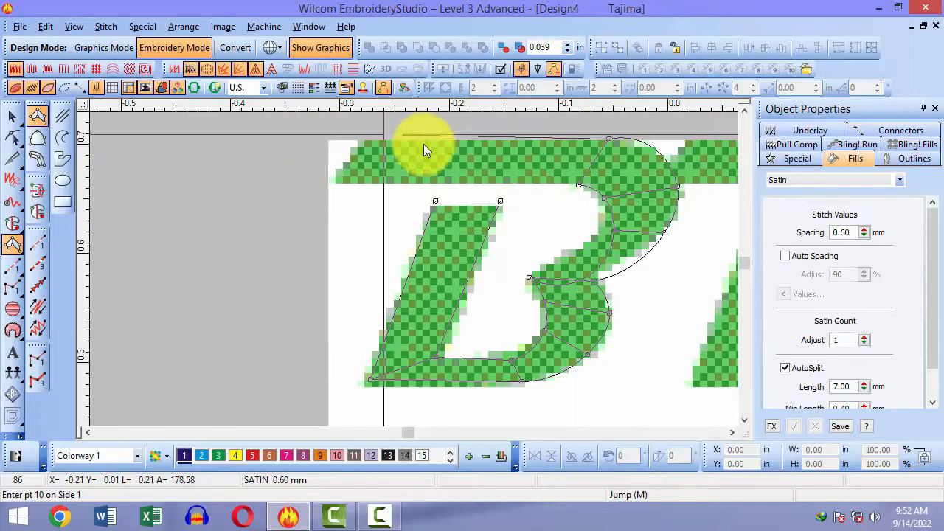
{"action": "left_click", "coordinate": [360, 142]}
{"action": "left_click", "coordinate": [336, 181]}
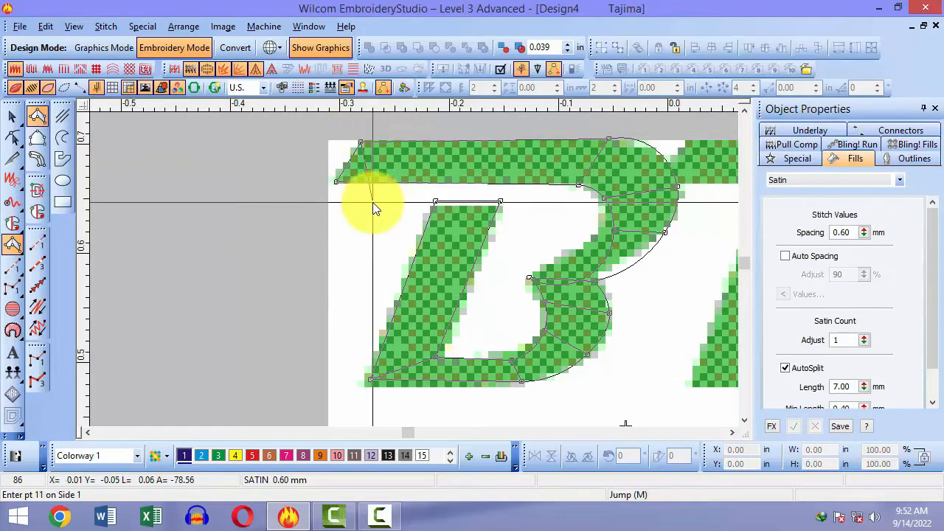
{"action": "key", "text": "Return"}
Step: Pull up the B's inner curve point, then fit the whole design in view
{"action": "key", "text": "h"}
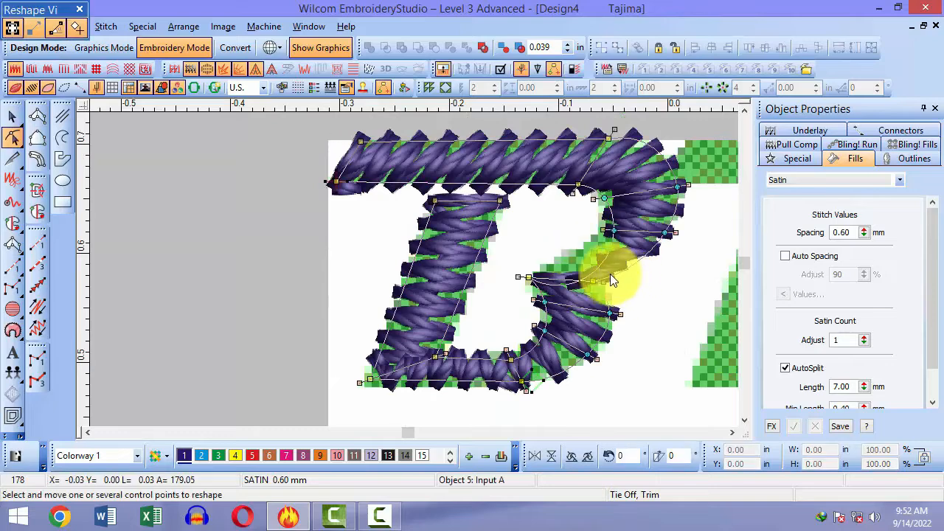
{"action": "left_click_drag", "start_coordinate": [596, 270], "coordinate": [603, 225]}
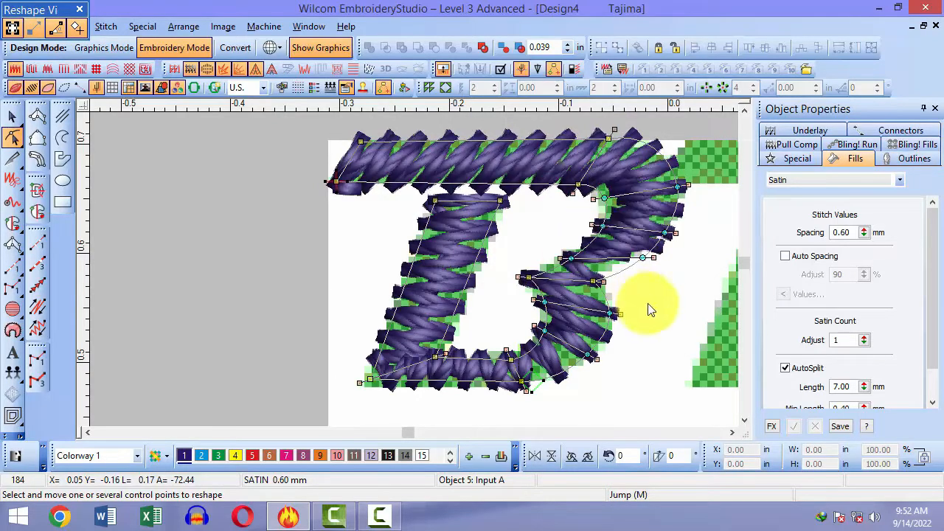
{"action": "scroll", "coordinate": [648, 309], "scroll_direction": "up", "scroll_amount": 2}
{"action": "key", "text": "Escape"}
{"action": "key", "text": "shift+z"}
{"action": "key", "text": "shift+z"}
{"action": "key", "text": "0"}
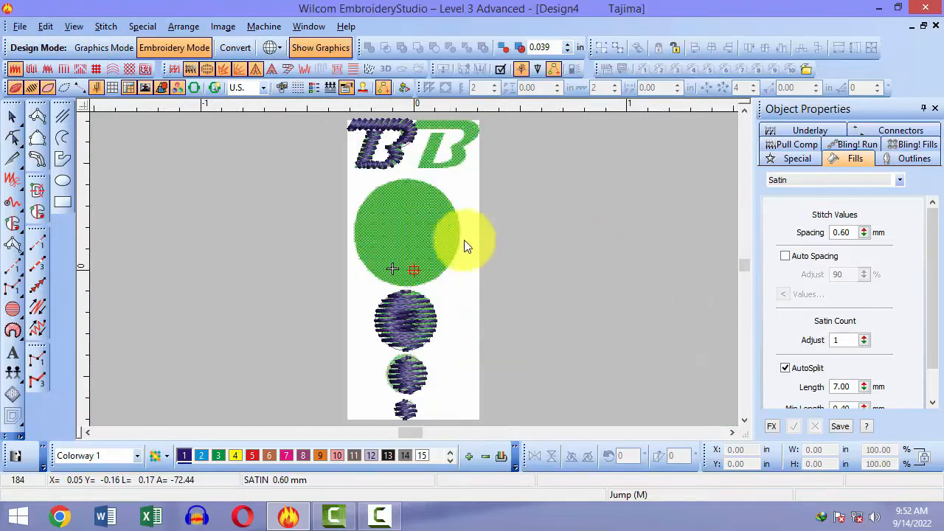
{"action": "key", "text": "b"}
{"action": "left_click_drag", "start_coordinate": [358, 168], "coordinate": [448, 288]}
{"action": "key", "text": "0"}
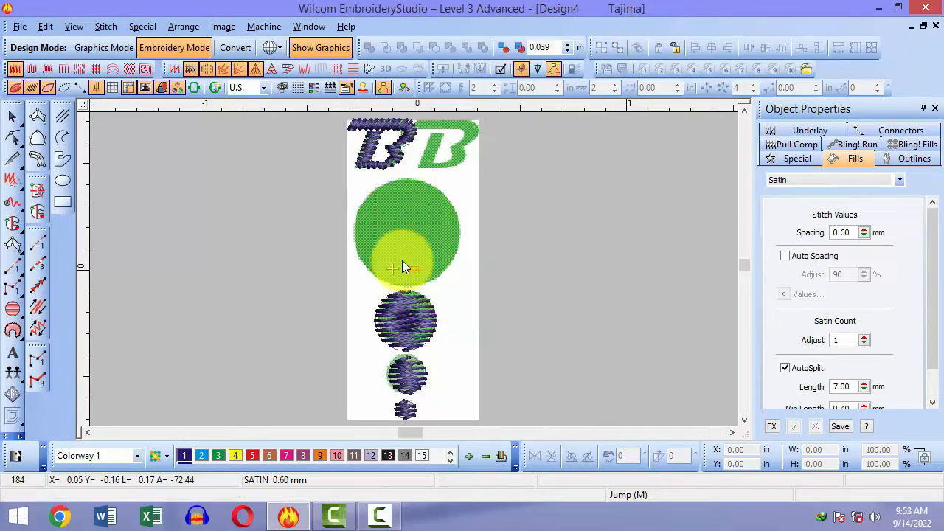